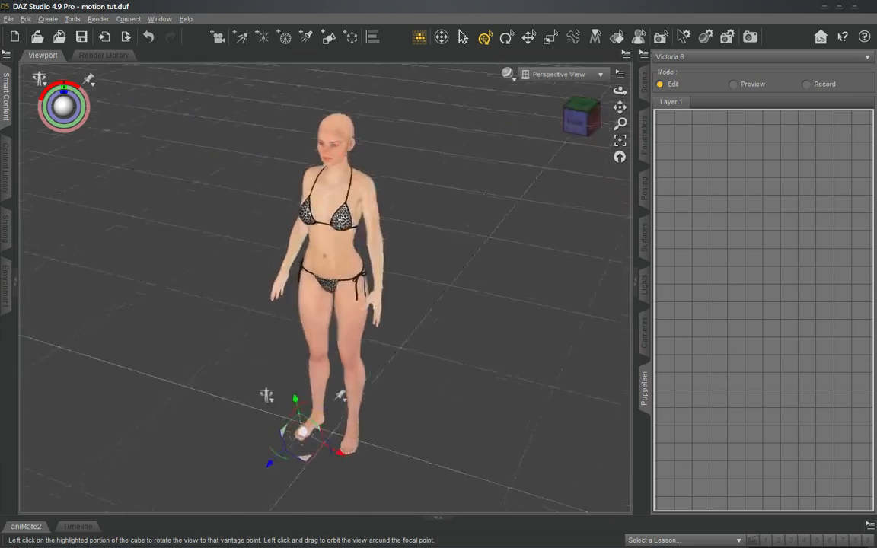
# - Examine the empty Puppeteer grid at several zoom levels and collapse its pane to enlarge the figure's viewport
pyautogui.click(579, 124)
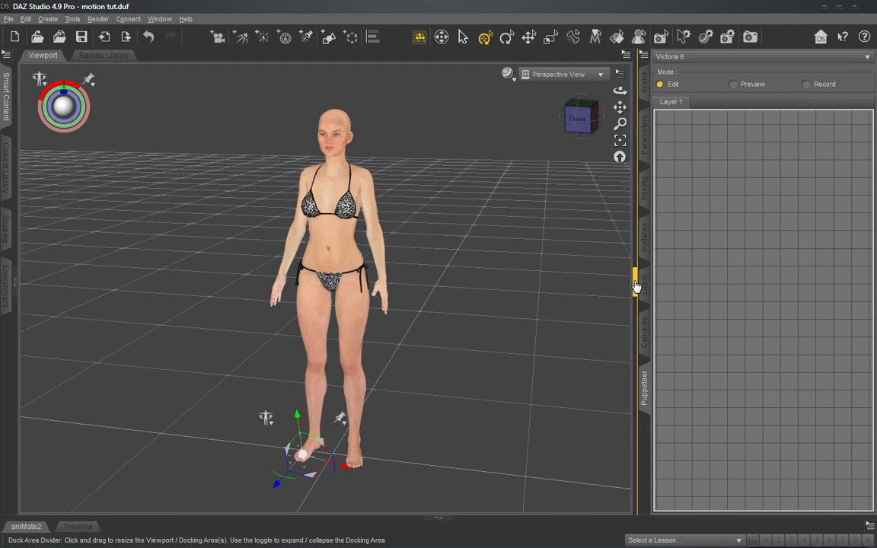
pyautogui.moveTo(636, 280); pyautogui.dragTo(562, 277)
pyautogui.moveTo(363, 284); pyautogui.dragTo(418, 287)
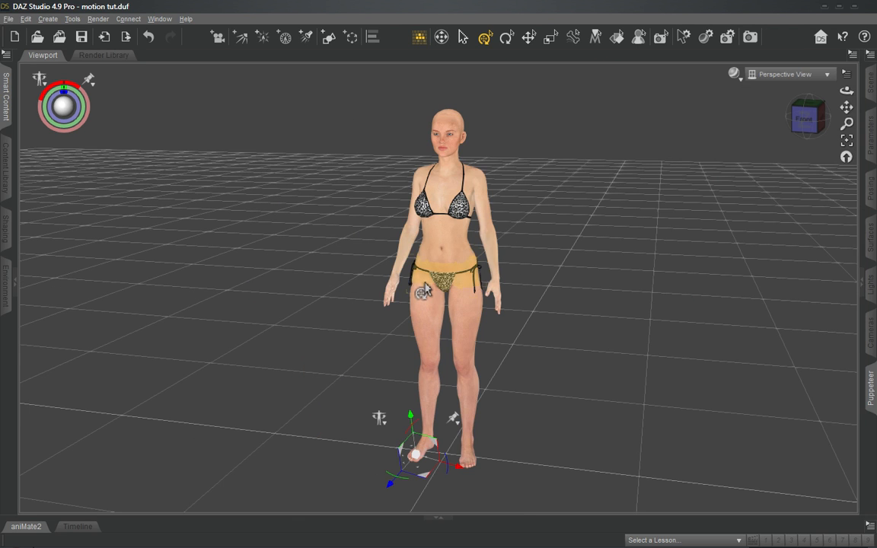
pyautogui.click(863, 282)
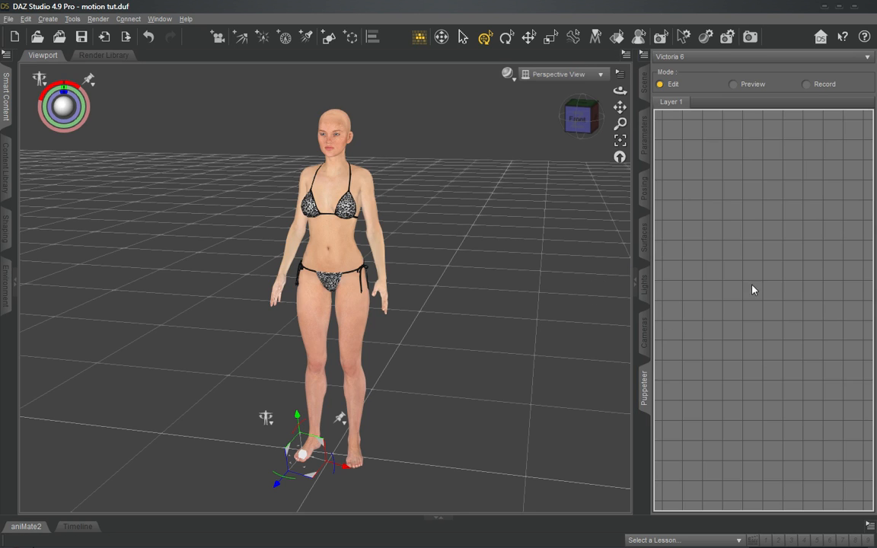
pyautogui.scroll(-10, 752, 286)
pyautogui.scroll(6, 751, 284)
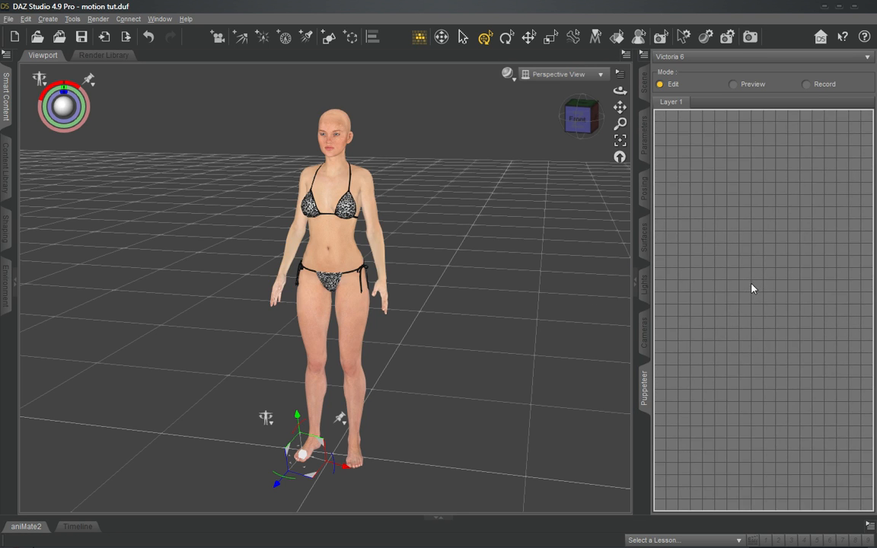
pyautogui.scroll(-6, 751, 288)
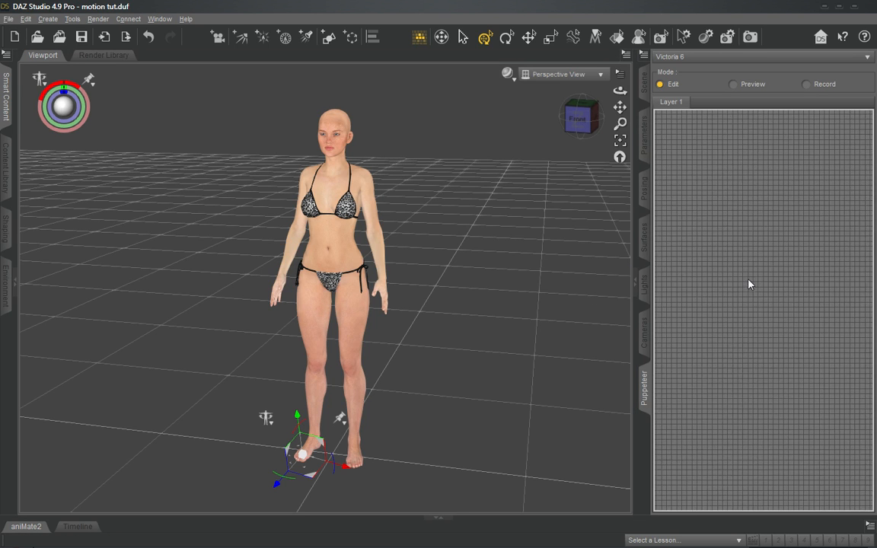
pyautogui.scroll(-5, 749, 286)
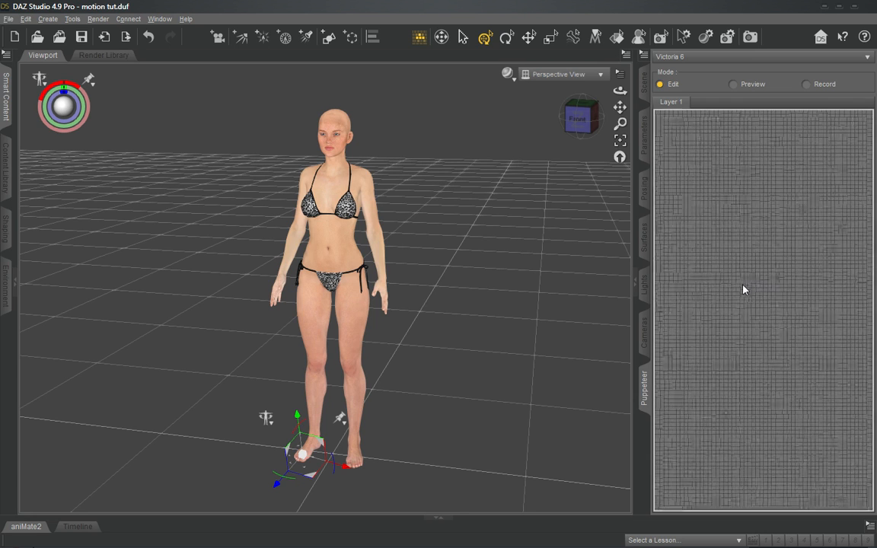
pyautogui.scroll(-2, 744, 288)
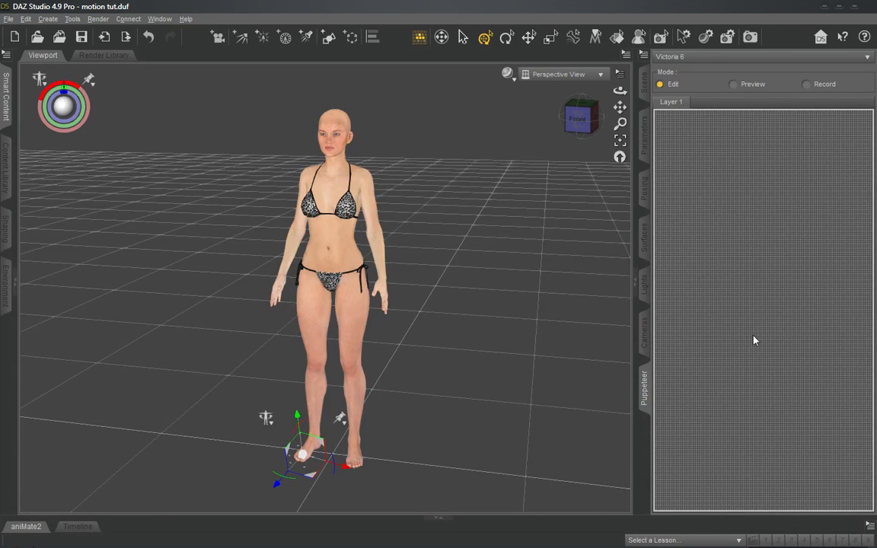
pyautogui.scroll(8, 761, 271)
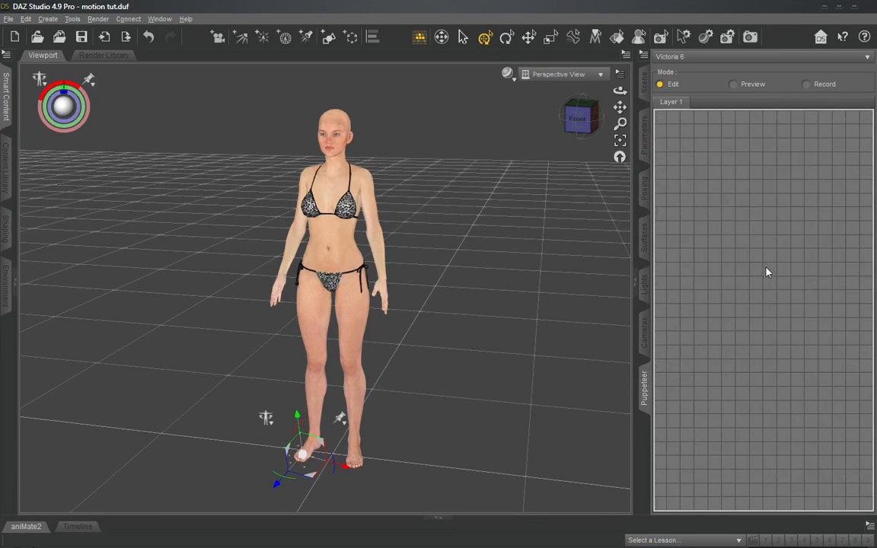
pyautogui.scroll(-2, 762, 269)
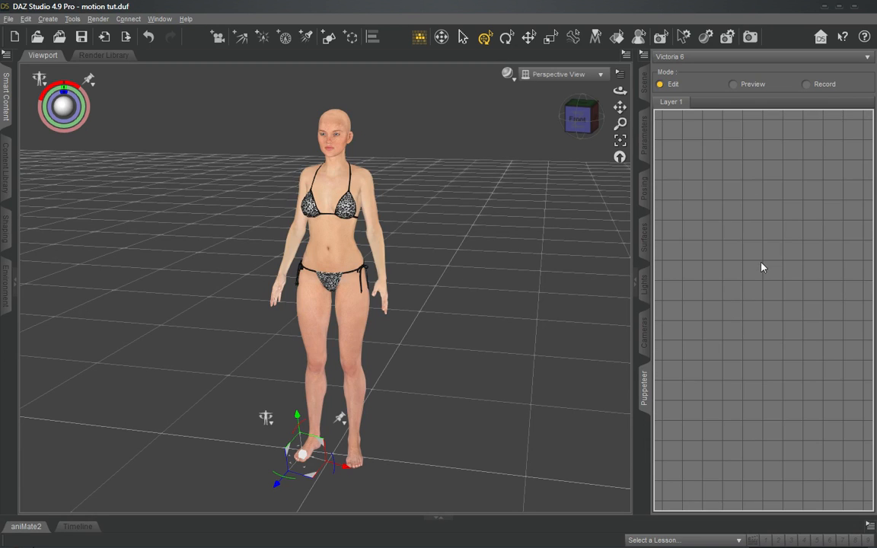
pyautogui.click(635, 281)
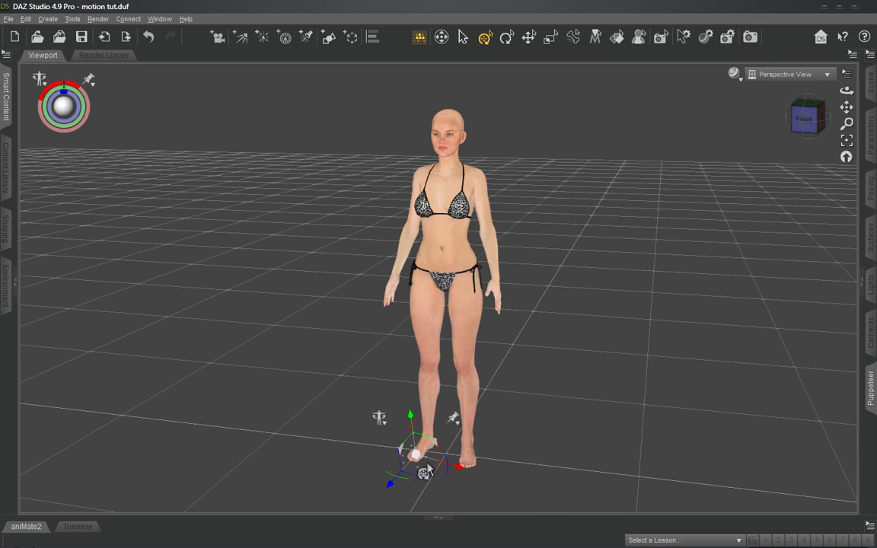
# - Pin the translation of the selected joint at the front of the figure's right foot
pyautogui.moveTo(805, 118); pyautogui.dragTo(773, 134)
pyautogui.click(803, 121)
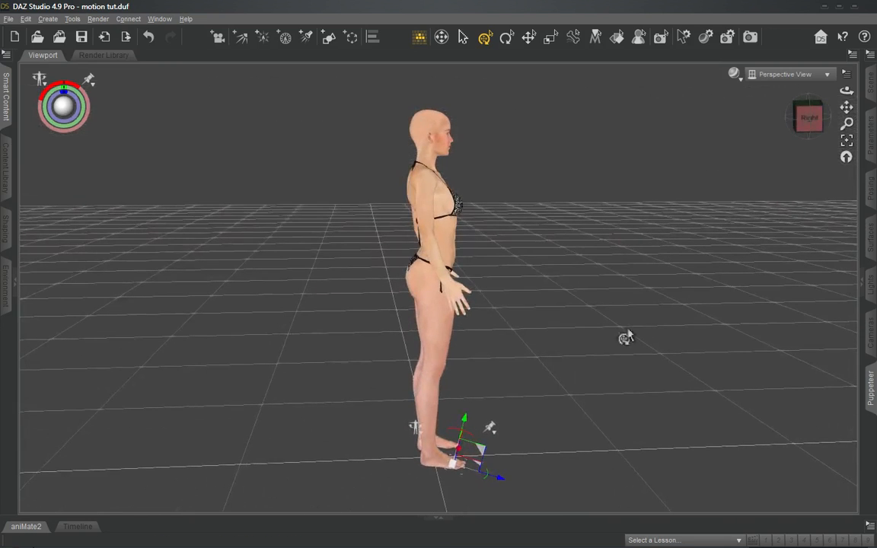
pyautogui.rightClick(493, 432)
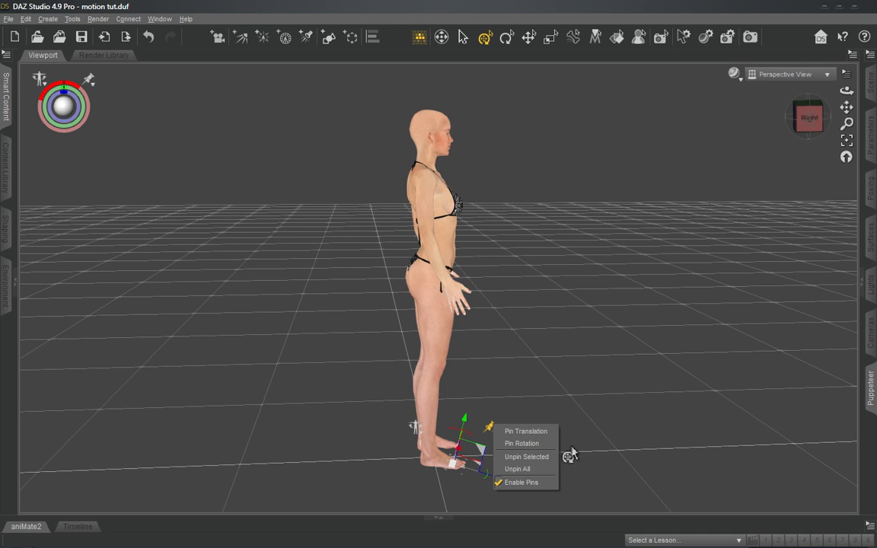
pyautogui.click(512, 431)
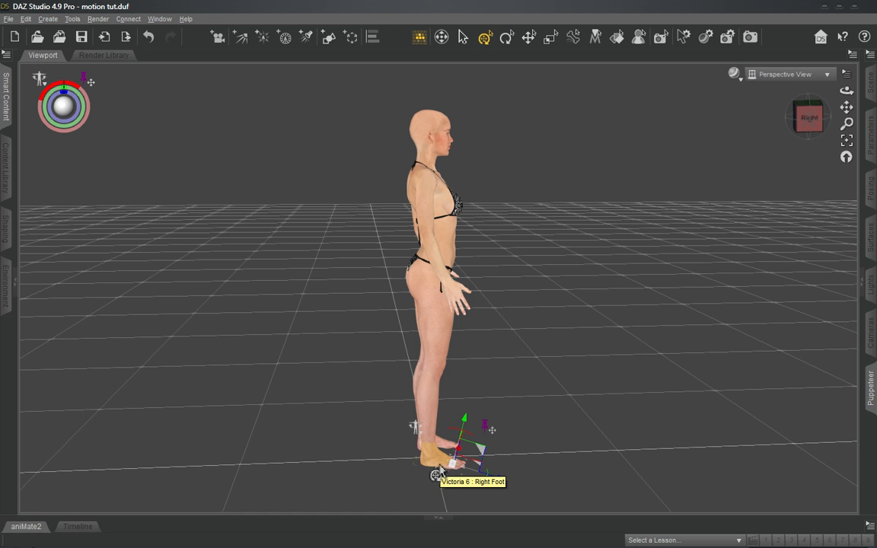
# - Test the right foot's translation pin by pulling the figure's abdomen forward with the active pose tool
pyautogui.click(808, 118)
pyautogui.moveTo(808, 118); pyautogui.dragTo(712, 135)
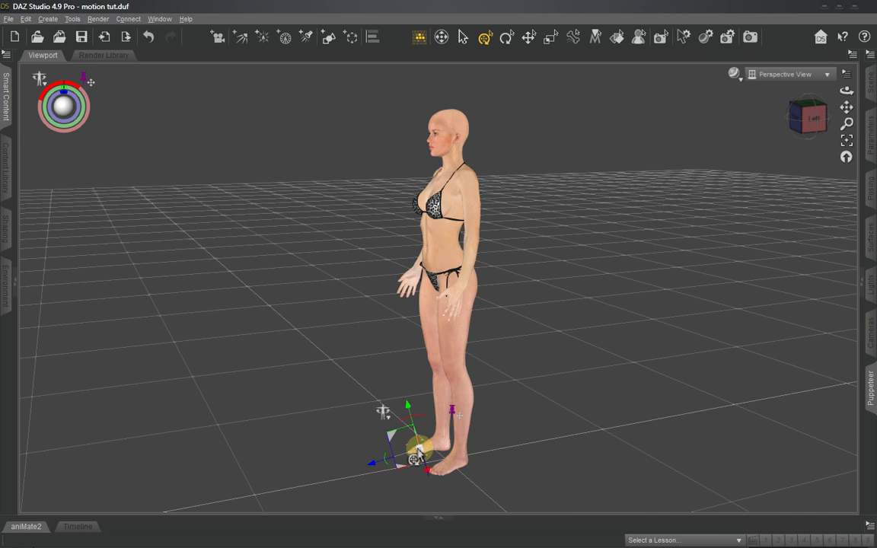
pyautogui.click(797, 115)
pyautogui.moveTo(803, 116); pyautogui.dragTo(845, 110)
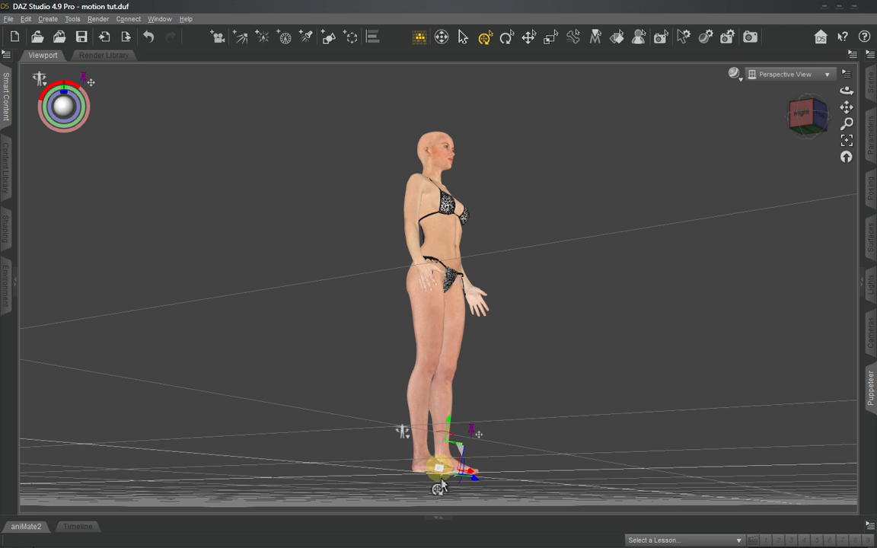
pyautogui.moveTo(806, 115); pyautogui.dragTo(825, 132)
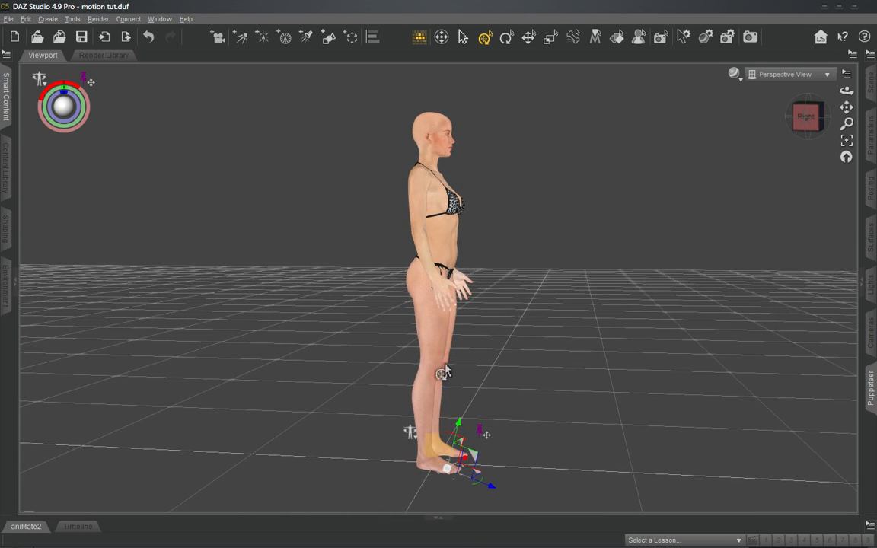
pyautogui.click(798, 118)
pyautogui.moveTo(798, 118); pyautogui.dragTo(765, 120)
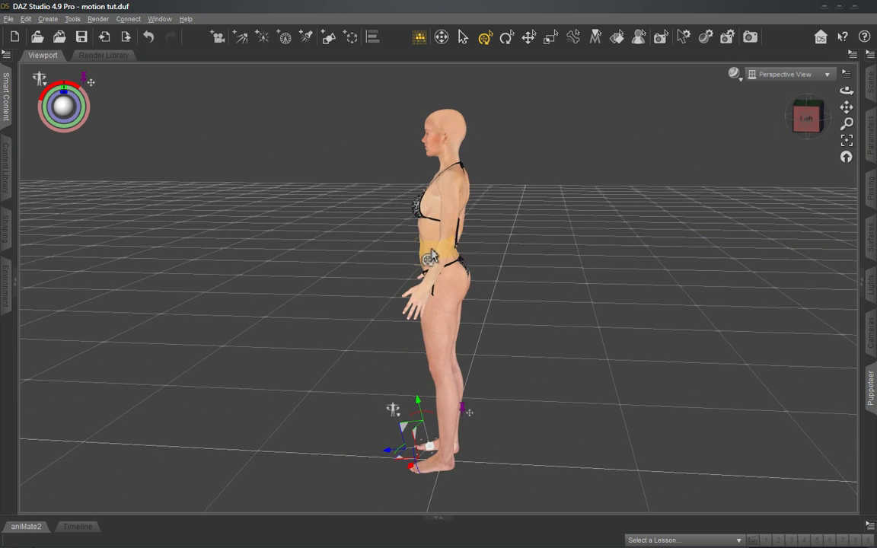
pyautogui.moveTo(430, 256); pyautogui.dragTo(239, 226)
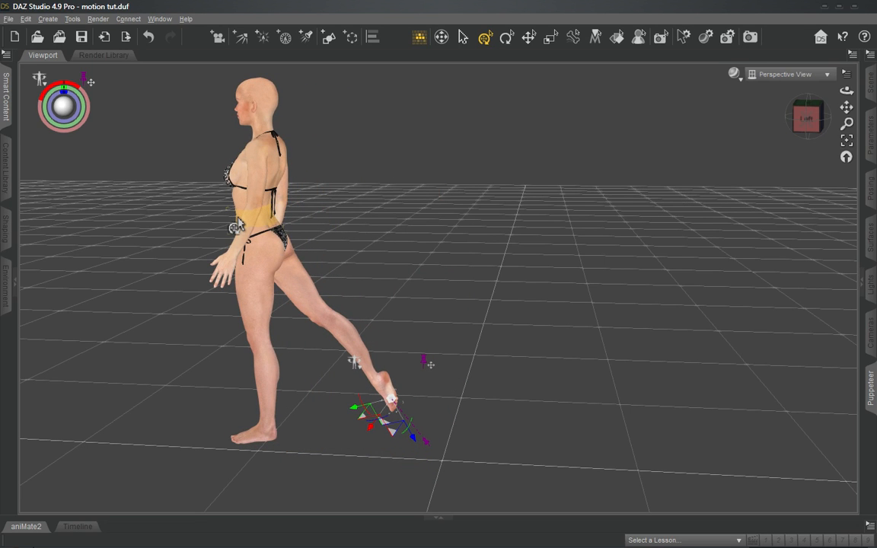
pyautogui.moveTo(808, 128); pyautogui.dragTo(806, 114)
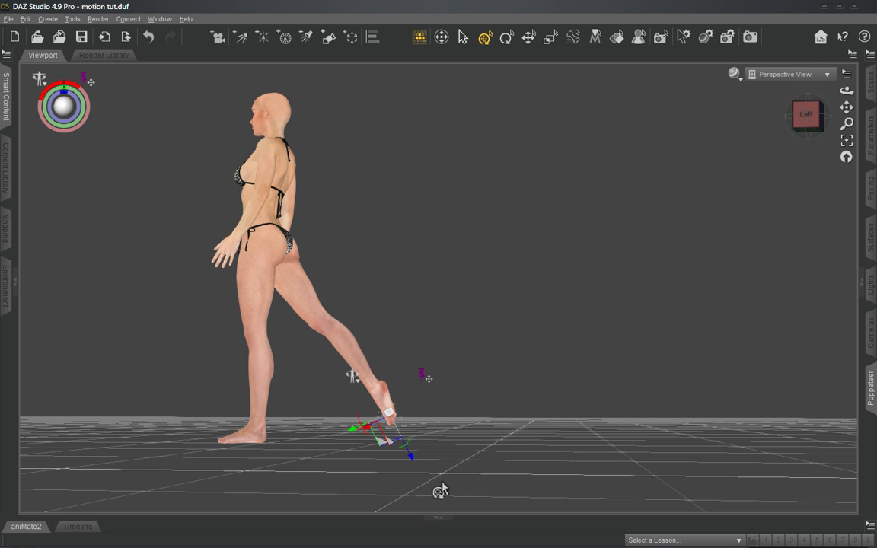
# - Try pulling the left thigh forward twice and the left hand forward once, undoing all pose changes back to the standing pose
pyautogui.click(388, 414)
pyautogui.moveTo(256, 289); pyautogui.dragTo(160, 256)
pyautogui.hotkey('ctrl', 'z')
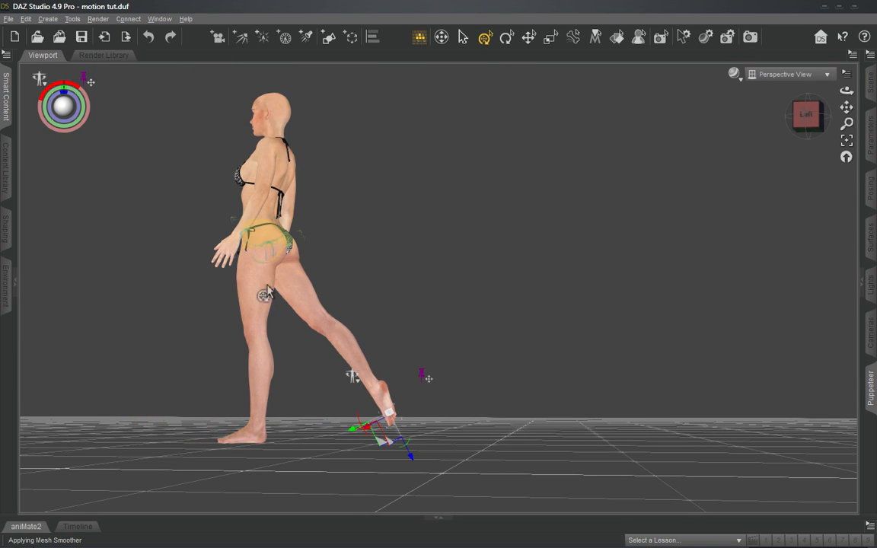
pyautogui.moveTo(259, 303); pyautogui.dragTo(131, 240)
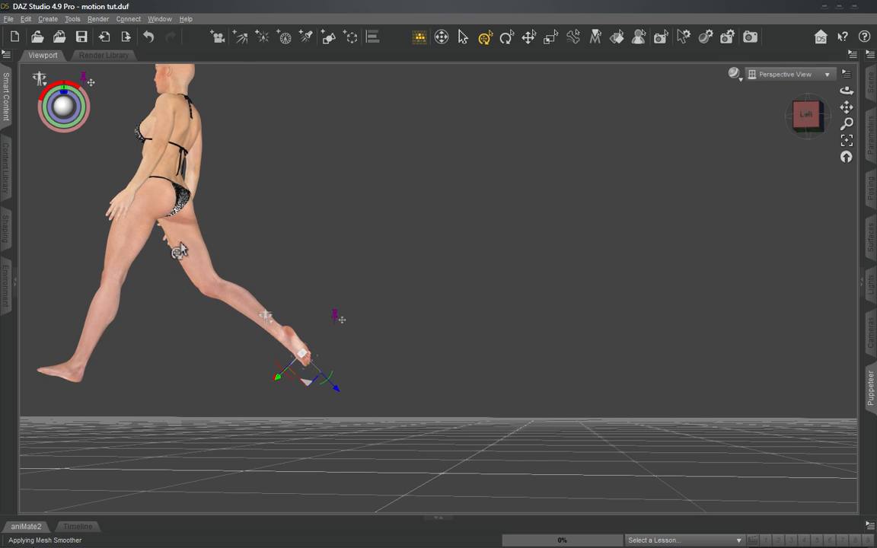
pyautogui.hotkey('ctrl', 'z')
pyautogui.hotkey('ctrl', 'z')
pyautogui.hotkey('ctrl', 'z')
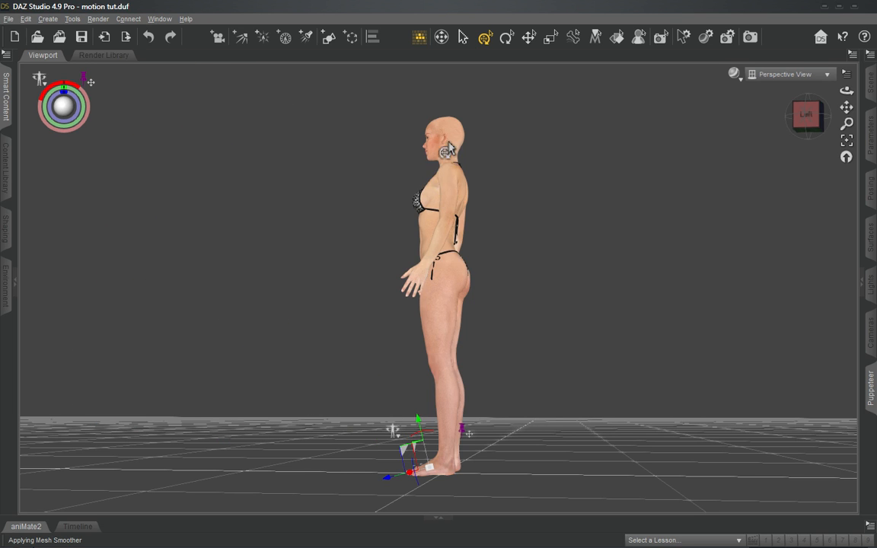
pyautogui.moveTo(412, 260); pyautogui.dragTo(120, 282)
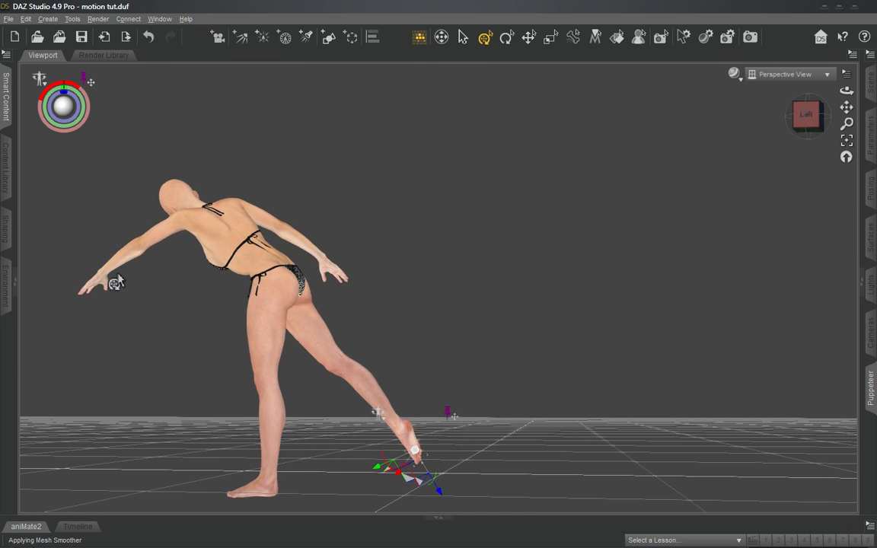
pyautogui.hotkey('ctrl', 'z')
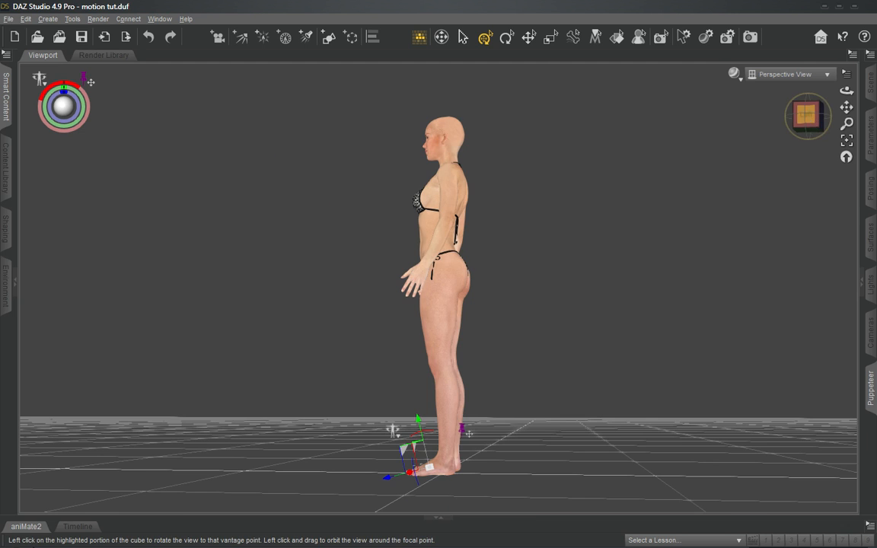
# - Remove the translation pin from the front of the figure's right foot
pyautogui.moveTo(806, 115); pyautogui.dragTo(785, 117)
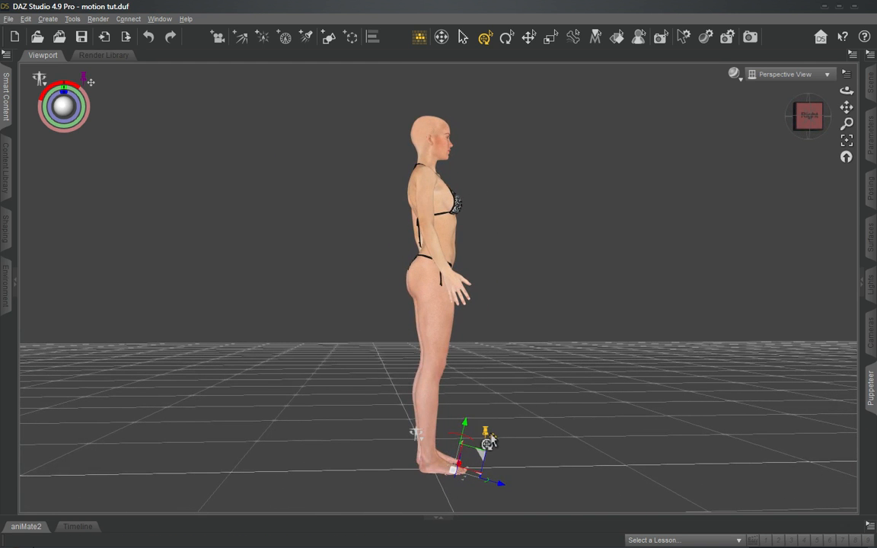
pyautogui.click(489, 440)
pyautogui.click(523, 442)
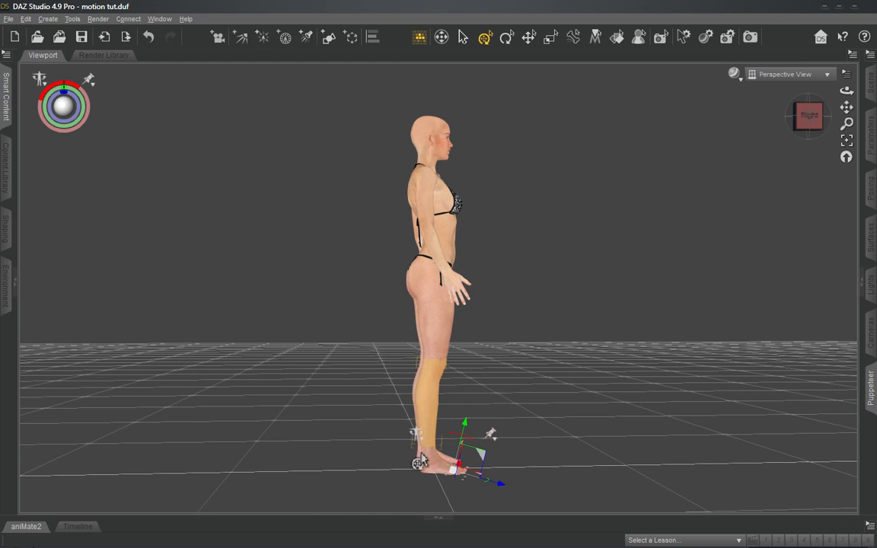
# - Select the right shin and pin its translation
pyautogui.click(424, 406)
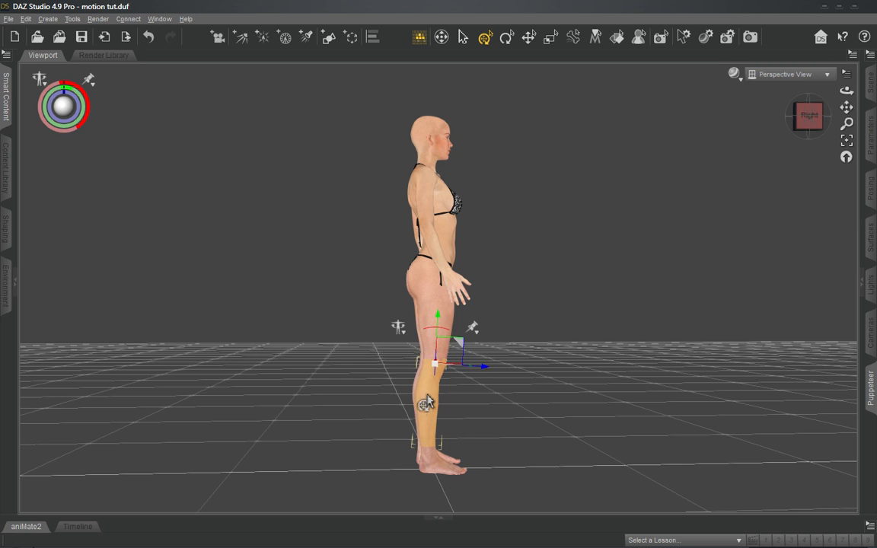
pyautogui.click(472, 328)
pyautogui.click(500, 331)
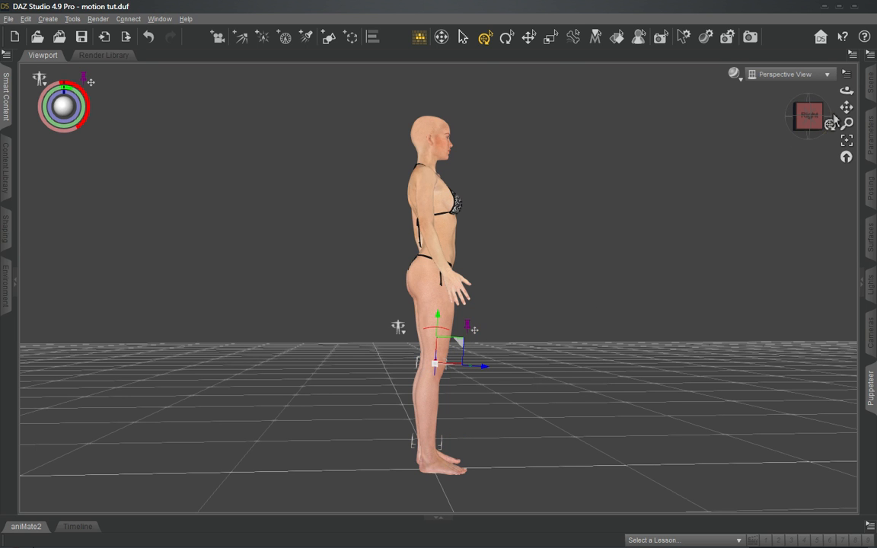
# - Try pulling the left thigh forward and then backward against the pinned right shin, and undo both pose changes
pyautogui.click(494, 171)
pyautogui.click(809, 114)
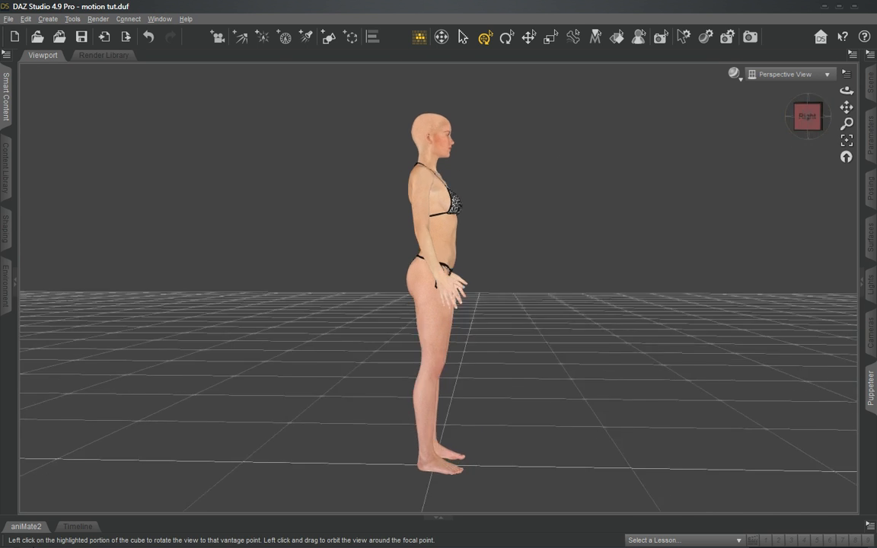
pyautogui.click(808, 116)
pyautogui.click(447, 349)
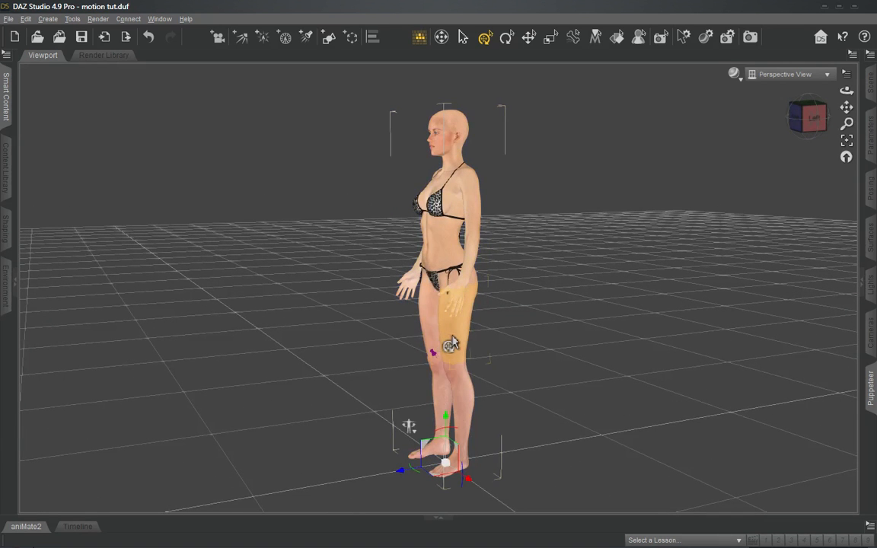
pyautogui.moveTo(456, 340); pyautogui.dragTo(337, 404)
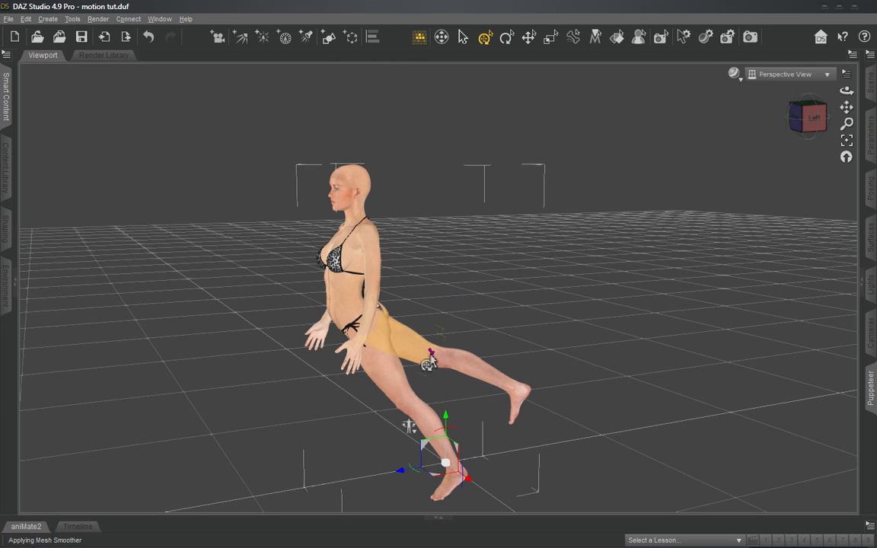
pyautogui.moveTo(405, 383); pyautogui.dragTo(614, 414)
pyautogui.hotkey('ctrl', 'z')
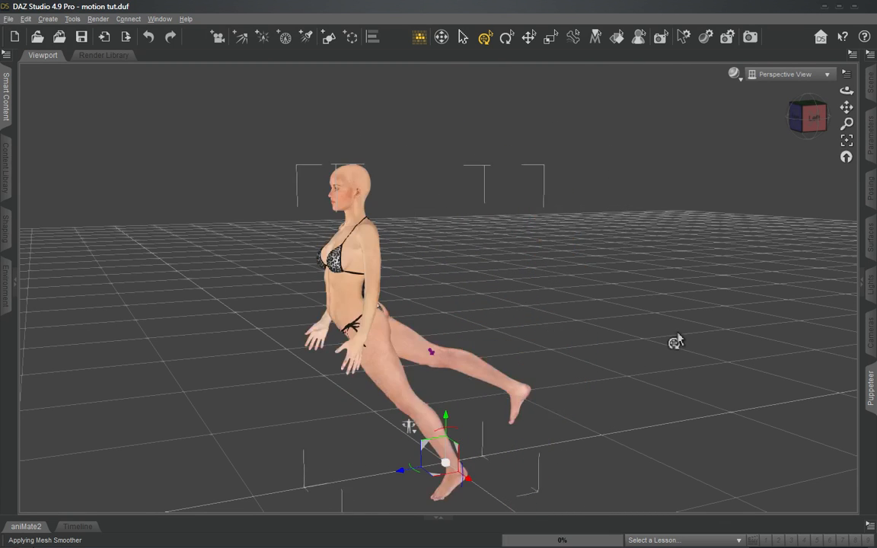
pyautogui.hotkey('ctrl', 'z')
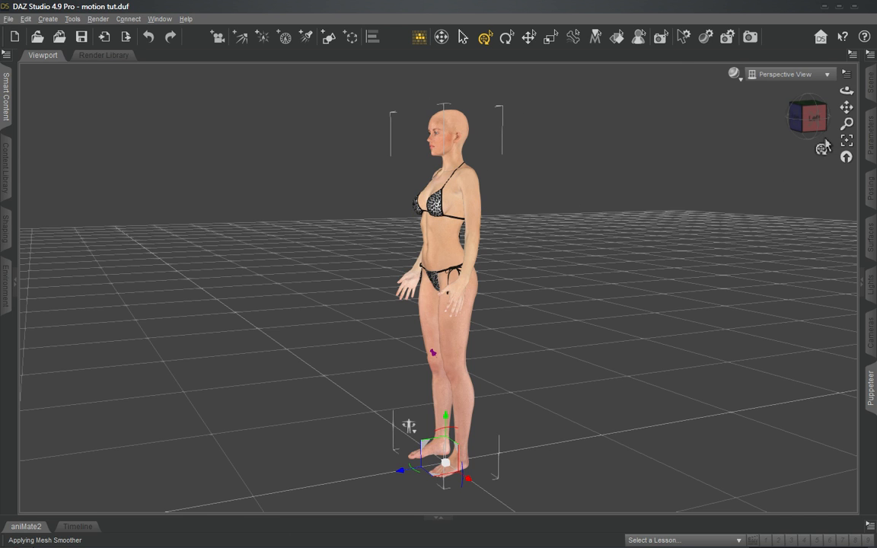
# - Redo the last undone pose change and undo it again
pyautogui.click(149, 37)
pyautogui.click(145, 45)
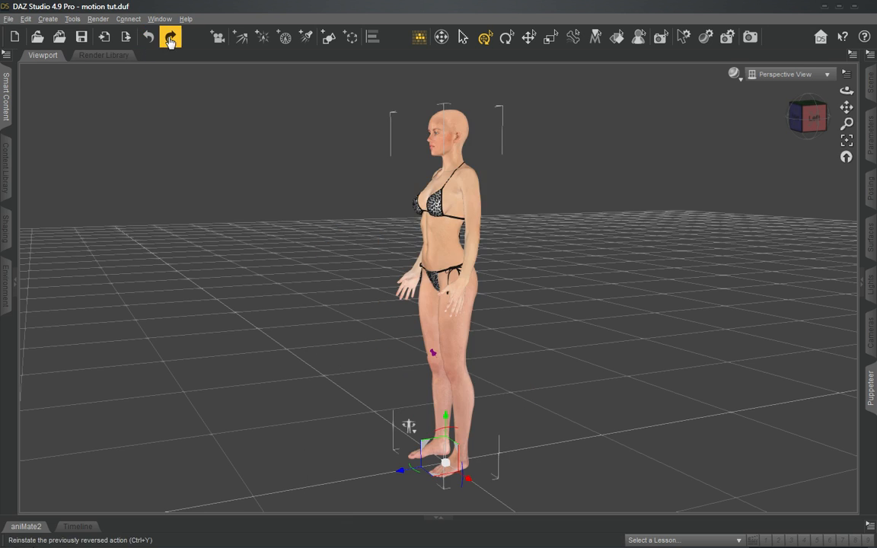
pyautogui.click(171, 41)
pyautogui.click(150, 43)
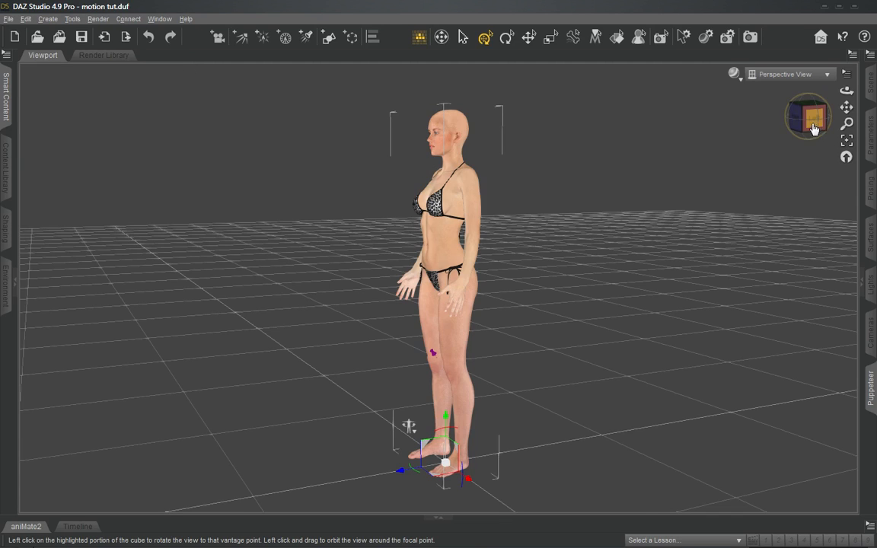
# - Remove the translation pin from the figure's right shin
pyautogui.moveTo(814, 129); pyautogui.dragTo(703, 225)
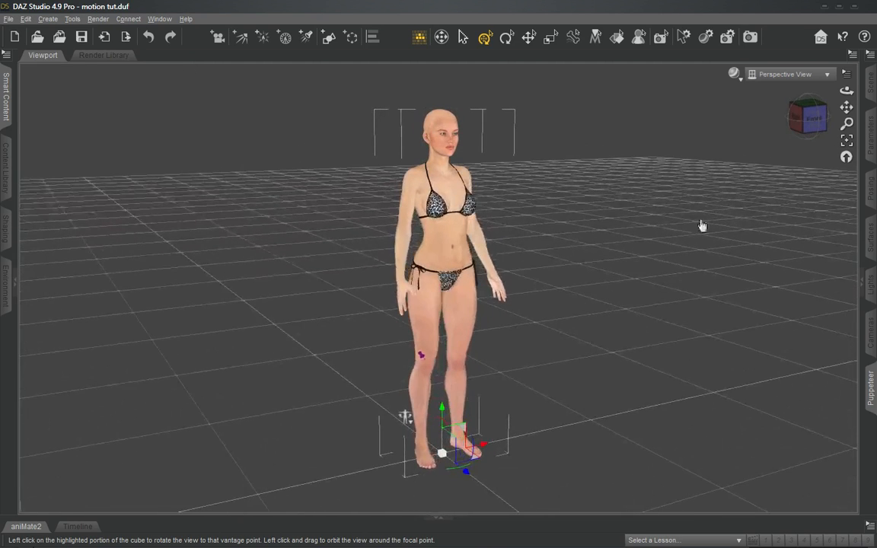
pyautogui.click(425, 366)
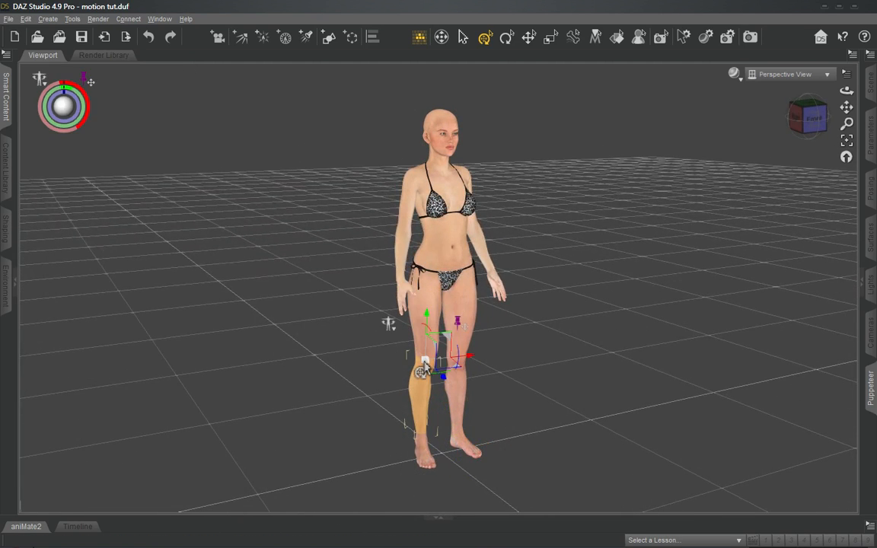
pyautogui.click(457, 322)
pyautogui.click(495, 332)
# - Select the right toes and pin their rotation
pyautogui.click(425, 470)
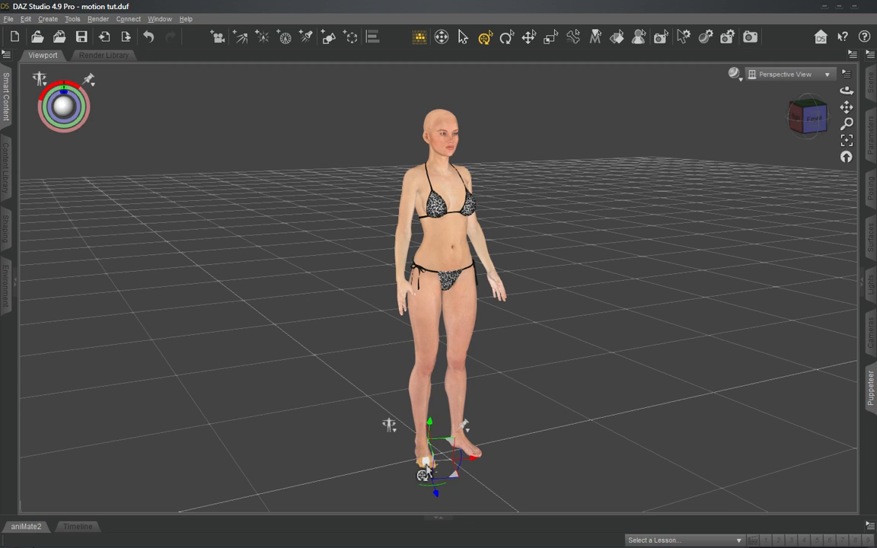
pyautogui.click(465, 426)
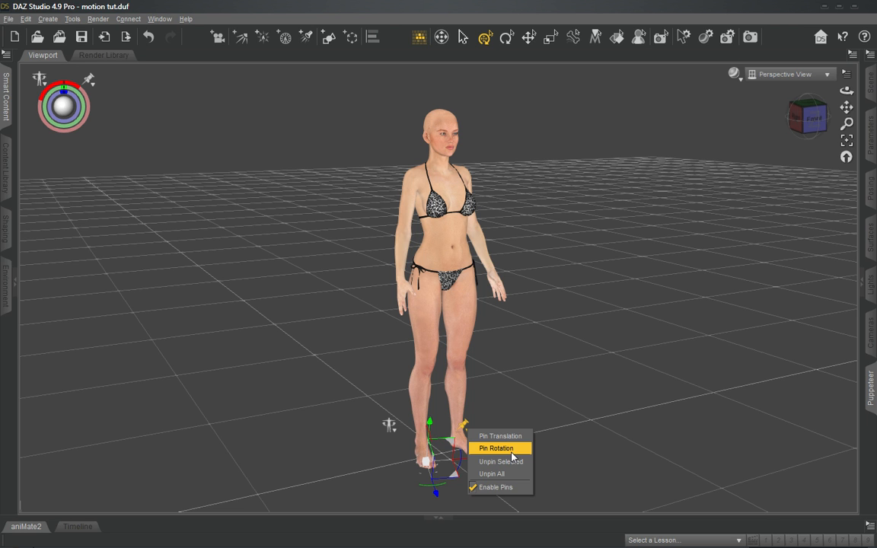
pyautogui.click(496, 448)
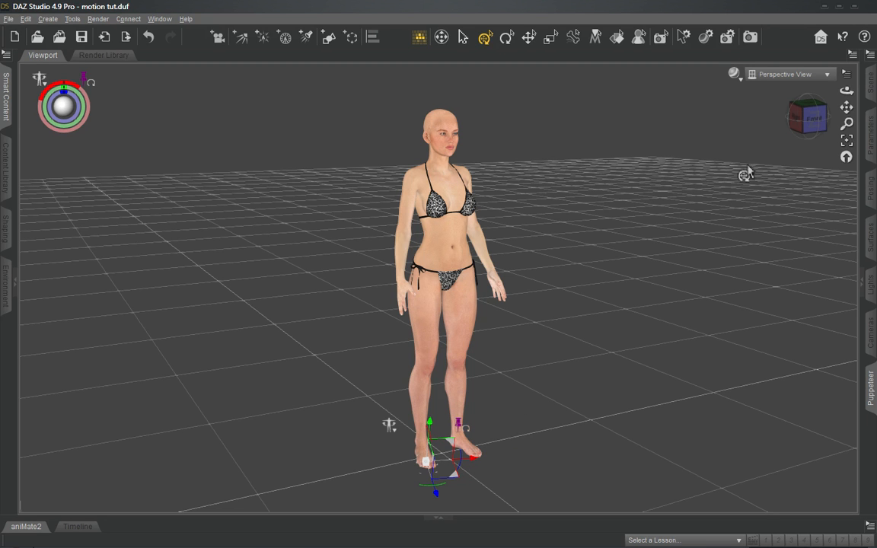
# - Try pulling the left thigh backward against the rotation-pinned right toes, and undo the pose change
pyautogui.moveTo(813, 125); pyautogui.dragTo(756, 125)
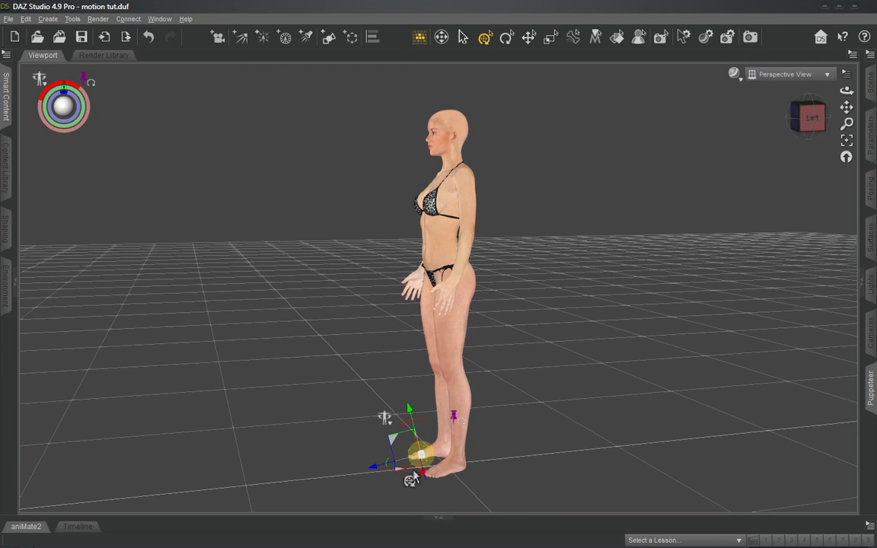
pyautogui.moveTo(451, 329); pyautogui.dragTo(562, 409)
pyautogui.hotkey('ctrl', 'z')
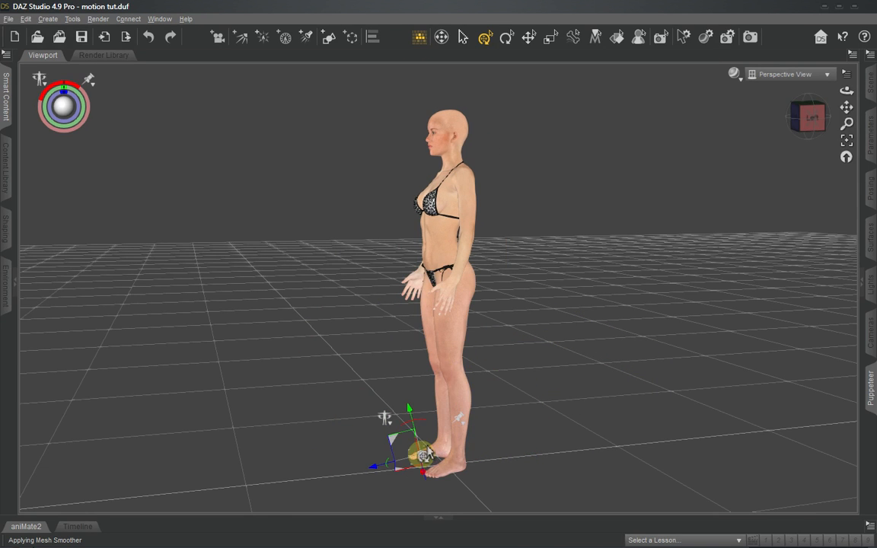
pyautogui.moveTo(422, 456); pyautogui.dragTo(419, 452)
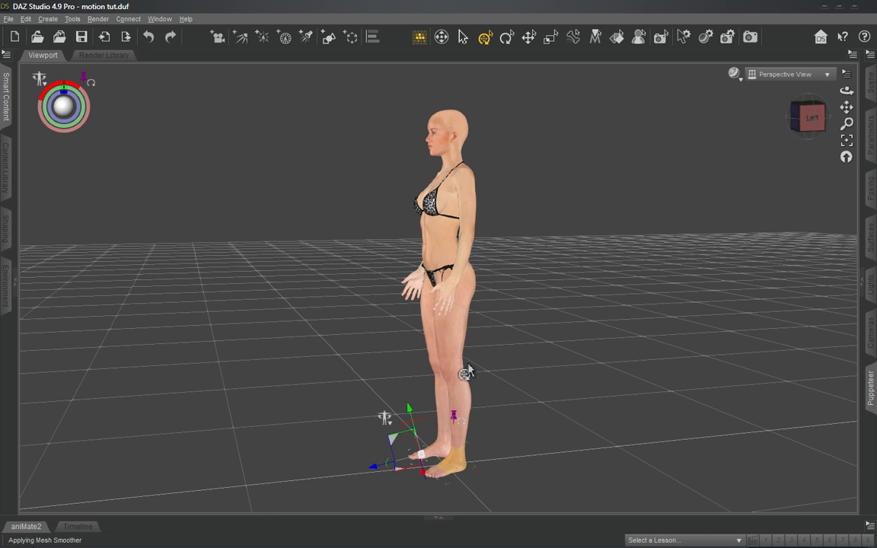
# - Try rotating the pelvis and swinging the right thigh forward with the toes' rotation pinned, and undo both rotations
pyautogui.click(443, 272)
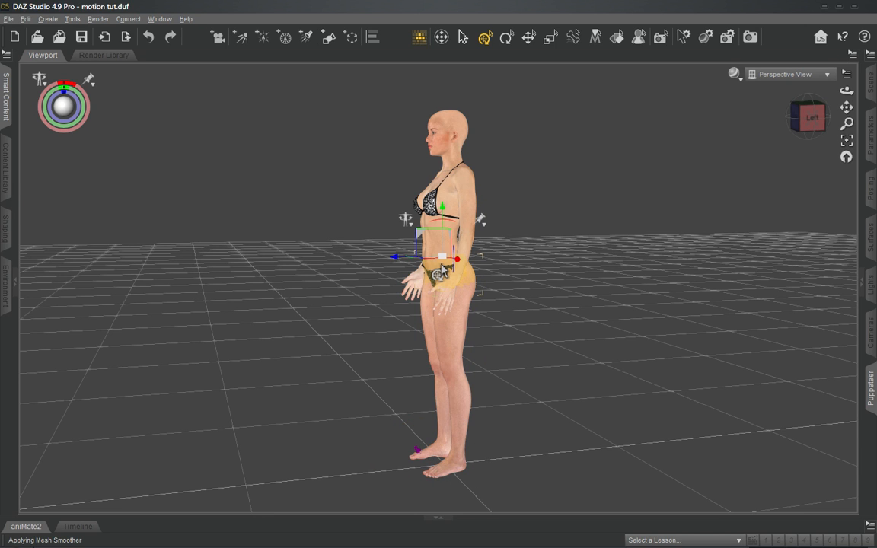
pyautogui.moveTo(442, 231); pyautogui.dragTo(509, 264)
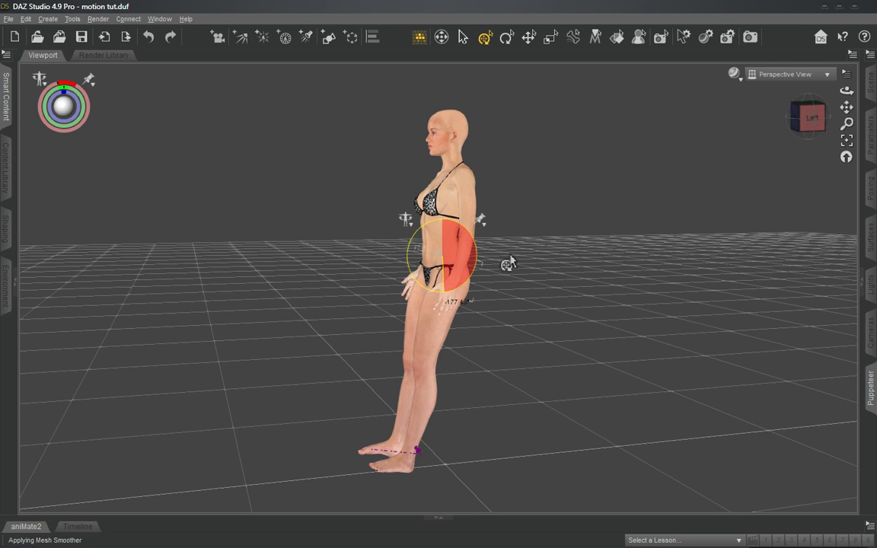
pyautogui.click(411, 337)
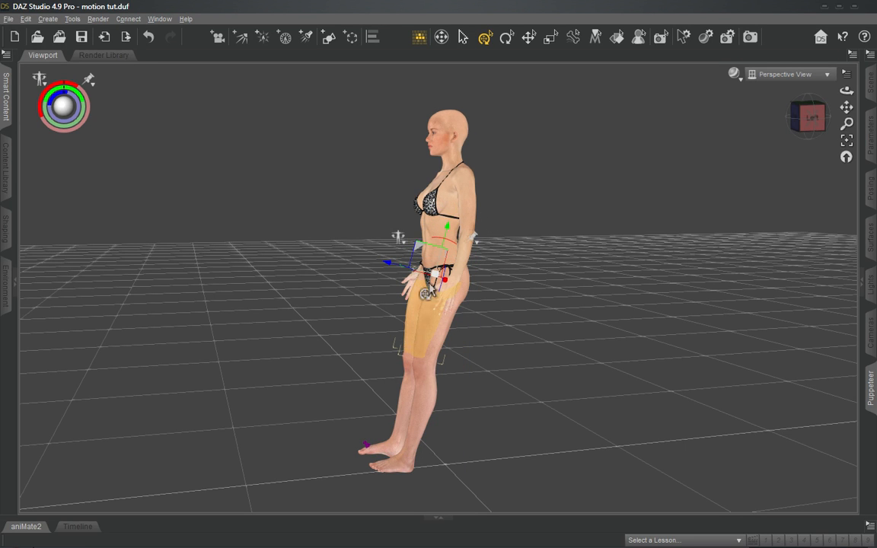
pyautogui.moveTo(396, 227); pyautogui.dragTo(453, 256)
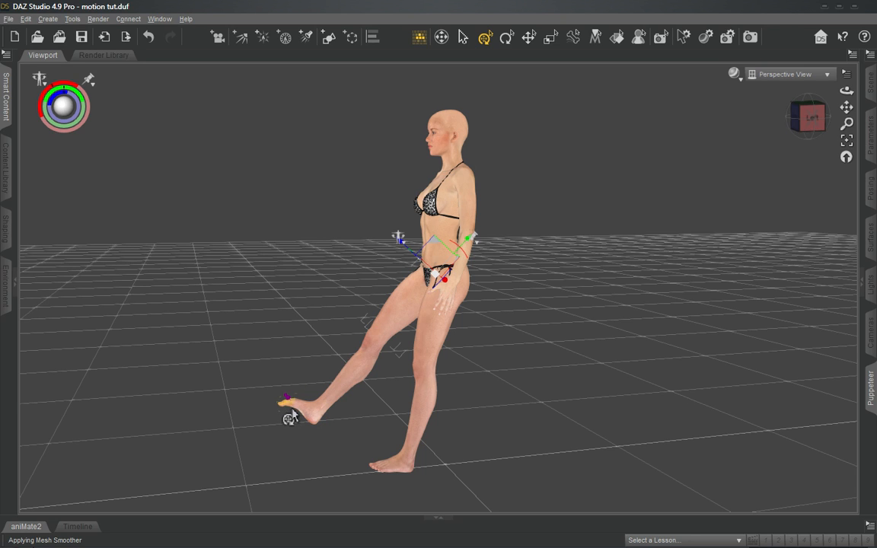
pyautogui.click(805, 115)
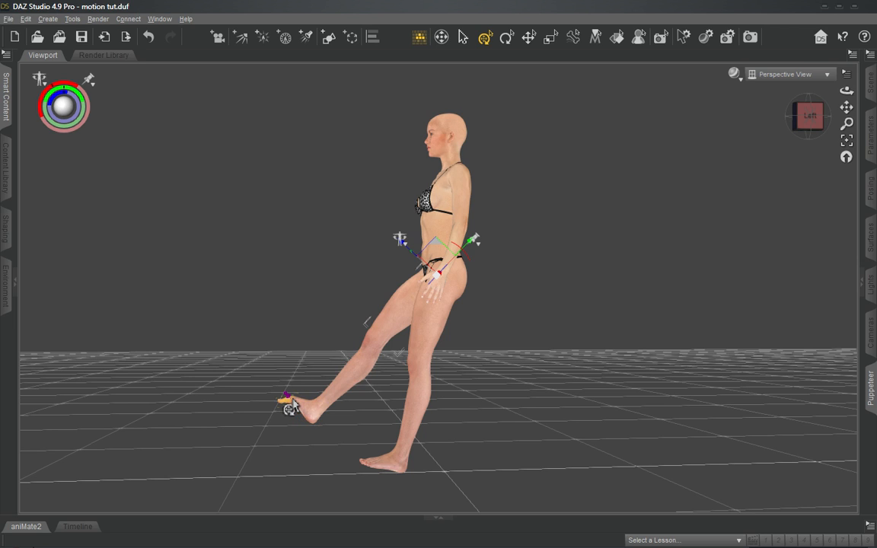
pyautogui.hotkey('ctrl', 'z')
pyautogui.hotkey('ctrl', 'z')
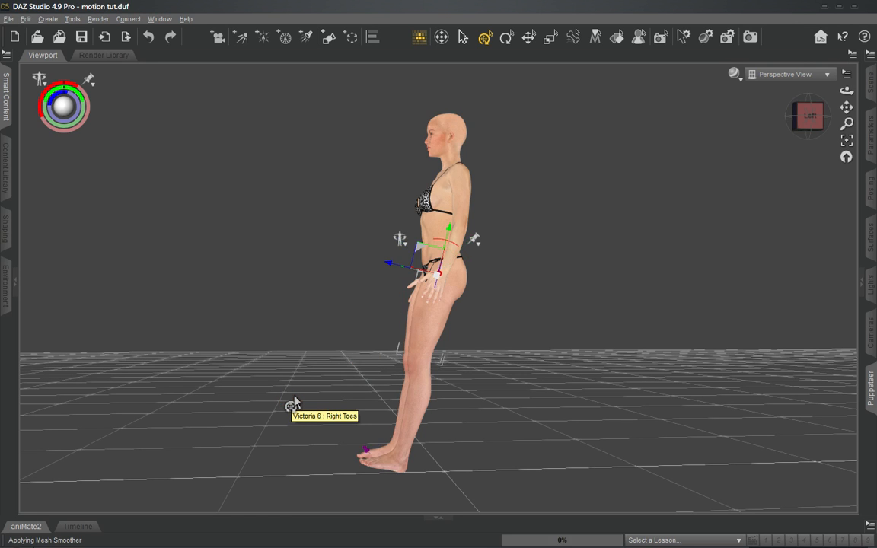
# - Open Puppeteer for Victoria 6 and store the standing pose as a point near the middle of Layer 1's first grid columns
pyautogui.click(803, 133)
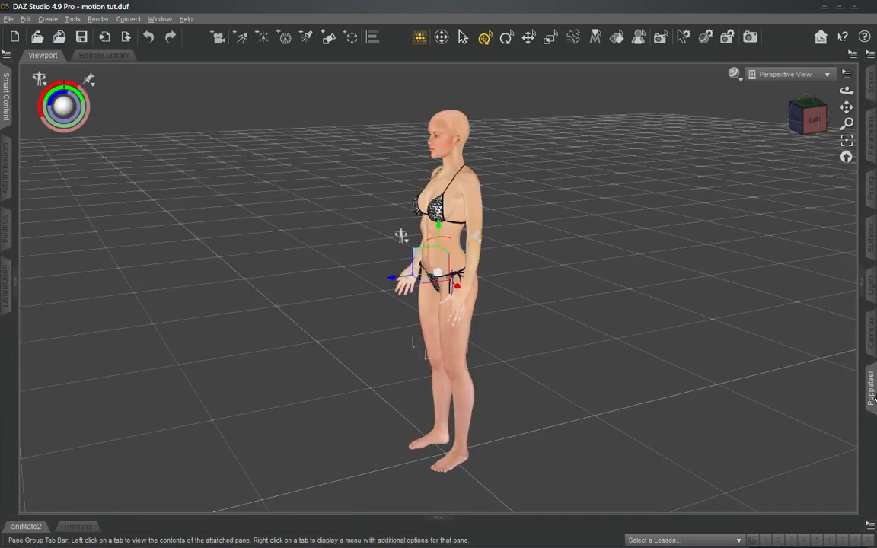
pyautogui.click(872, 282)
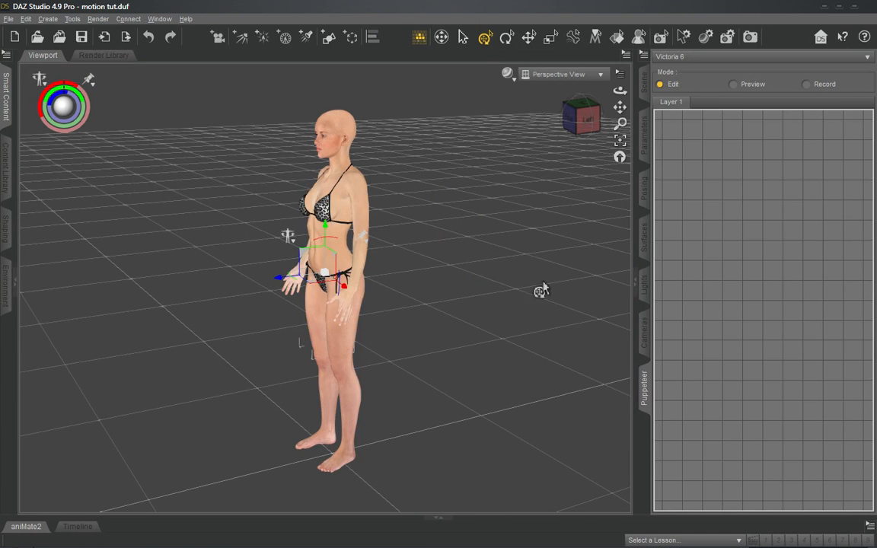
pyautogui.click(572, 115)
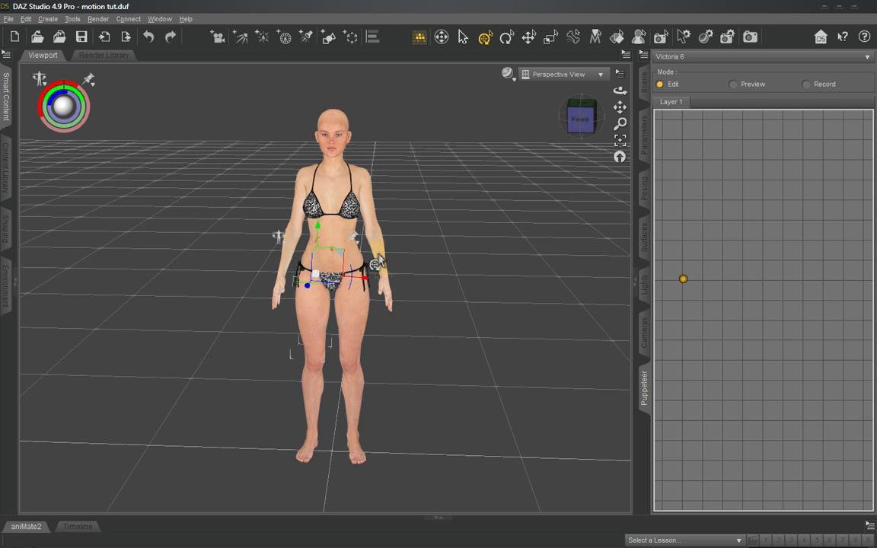
pyautogui.moveTo(581, 119); pyautogui.dragTo(518, 139)
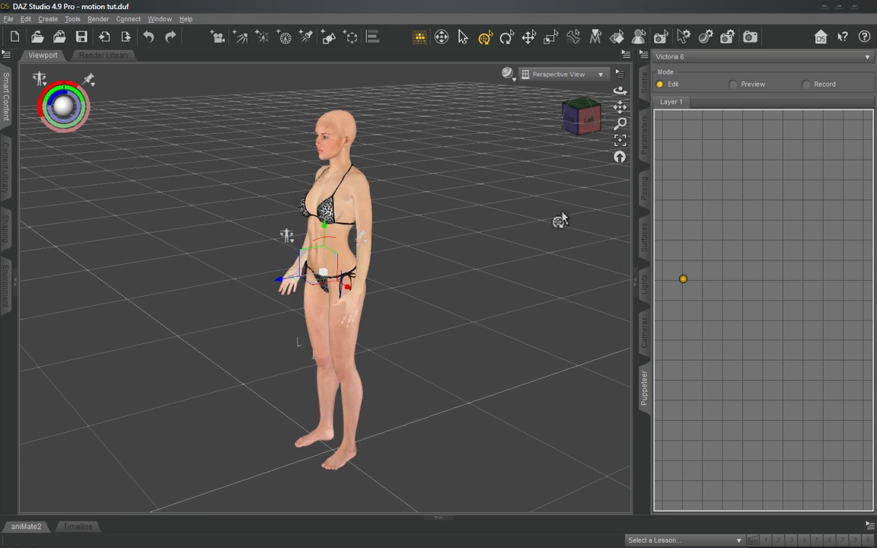
pyautogui.moveTo(593, 119); pyautogui.dragTo(578, 114)
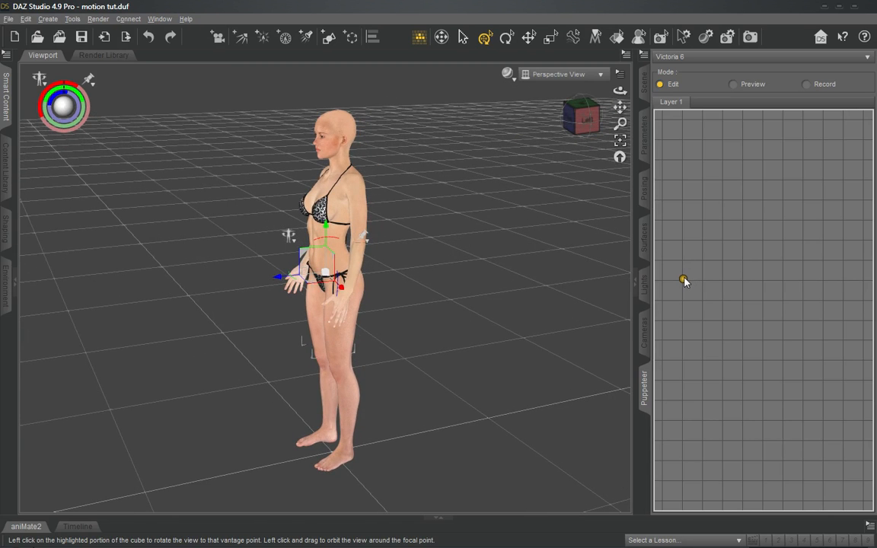
pyautogui.moveTo(683, 279); pyautogui.dragTo(691, 234)
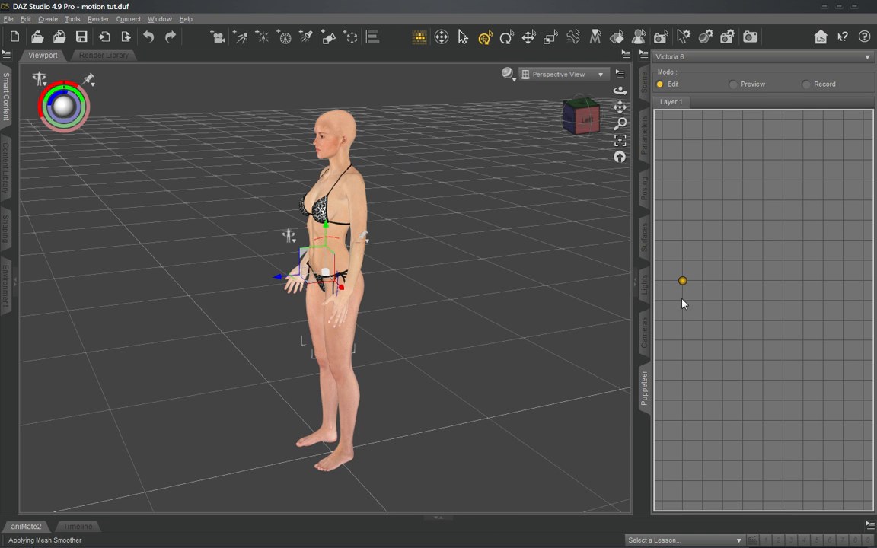
# - Select the right toes and pin their translation
pyautogui.moveTo(585, 124)
pyautogui.mouseDown()
pyautogui.moveTo(585, 133)
pyautogui.moveTo(577, 120)
pyautogui.moveTo(592, 123)
pyautogui.mouseUp()
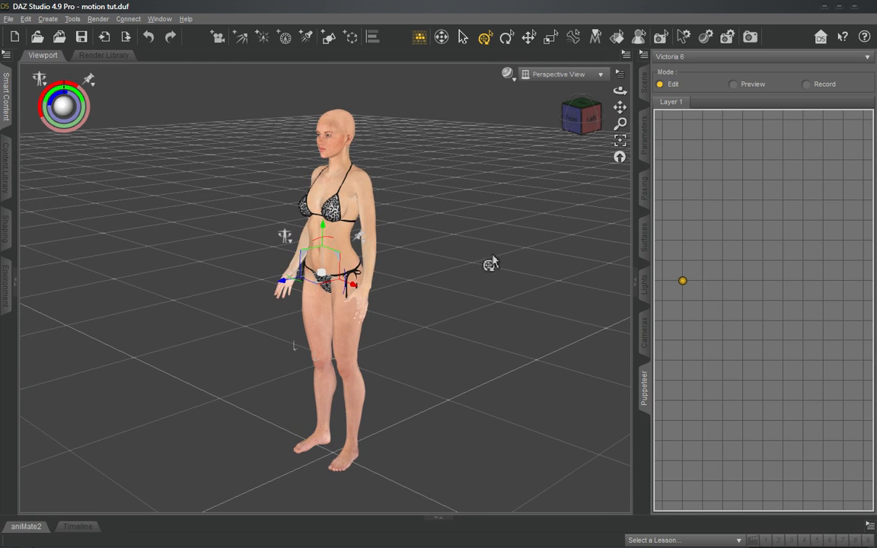
pyautogui.click(589, 119)
pyautogui.moveTo(589, 119); pyautogui.dragTo(587, 132)
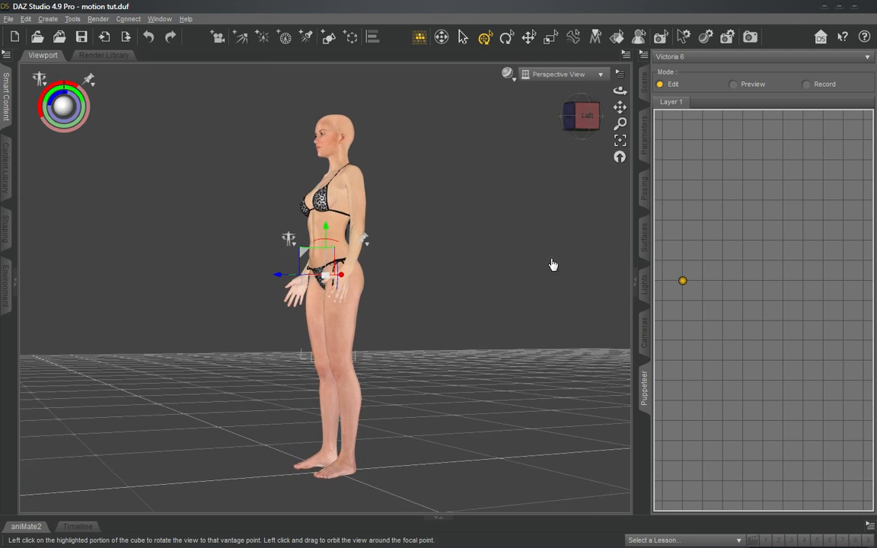
pyautogui.click(301, 474)
pyautogui.click(344, 428)
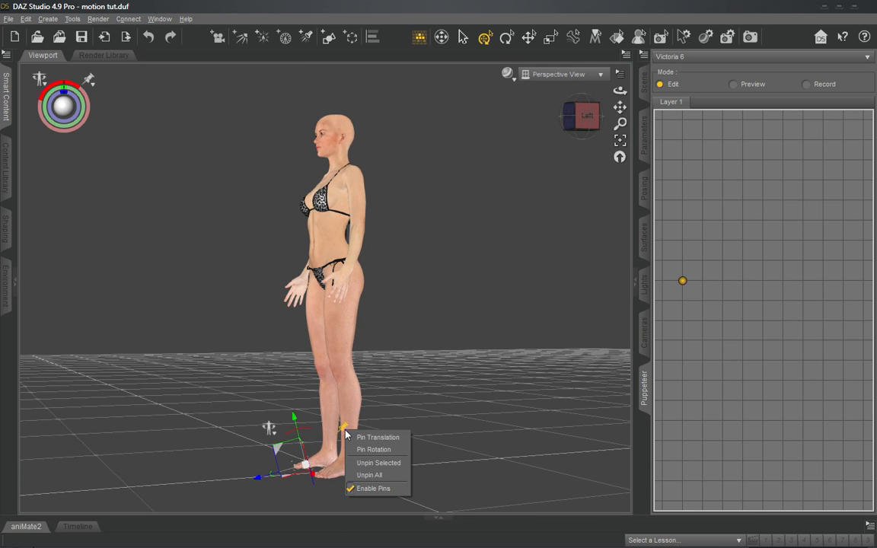
pyautogui.click(391, 438)
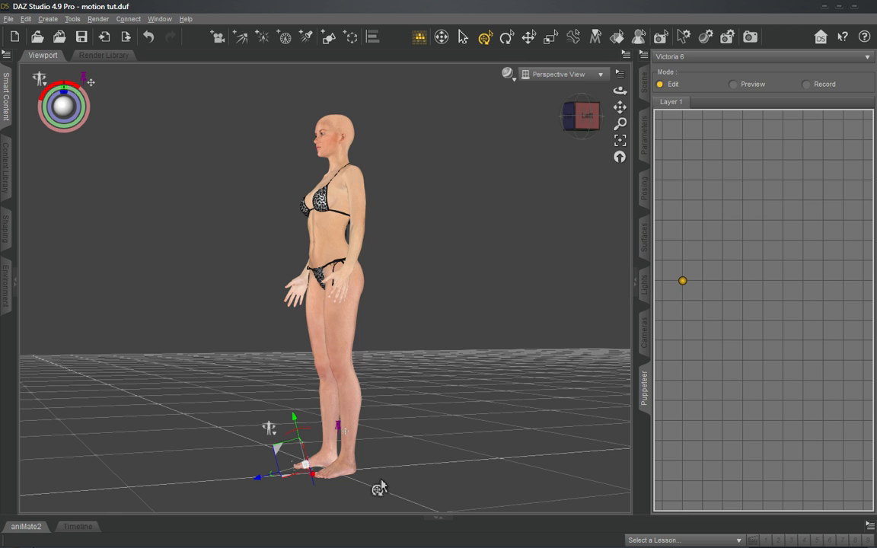
# - Pull the pelvis forward against the pinned right toes so the right leg trails behind, and inspect the pose from both sides
pyautogui.moveTo(585, 138); pyautogui.dragTo(479, 247)
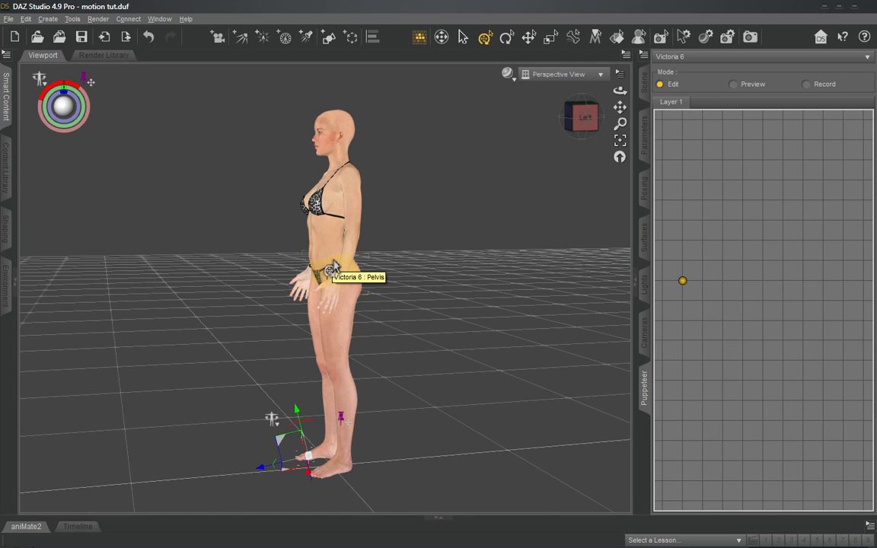
pyautogui.moveTo(328, 268); pyautogui.dragTo(207, 246)
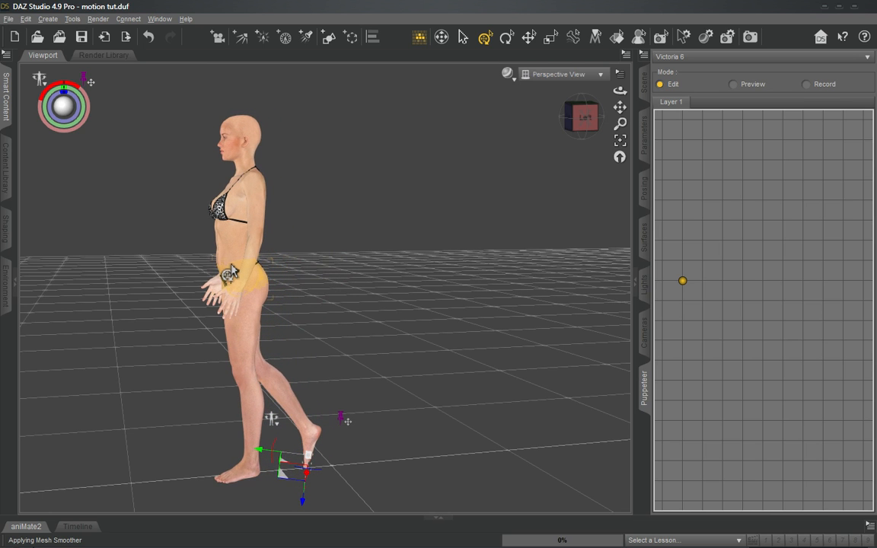
pyautogui.moveTo(586, 124)
pyautogui.mouseDown()
pyautogui.moveTo(585, 113)
pyautogui.moveTo(584, 121)
pyautogui.mouseUp()
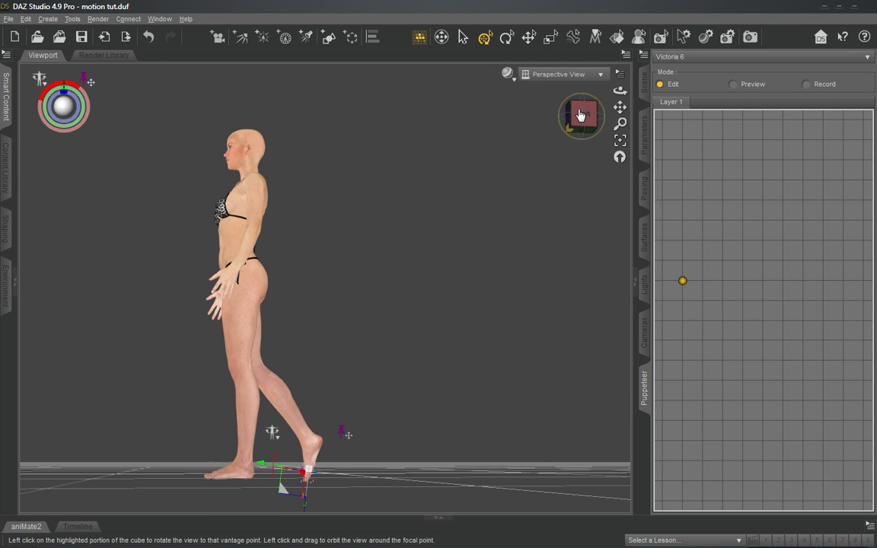
pyautogui.moveTo(579, 117); pyautogui.dragTo(651, 124)
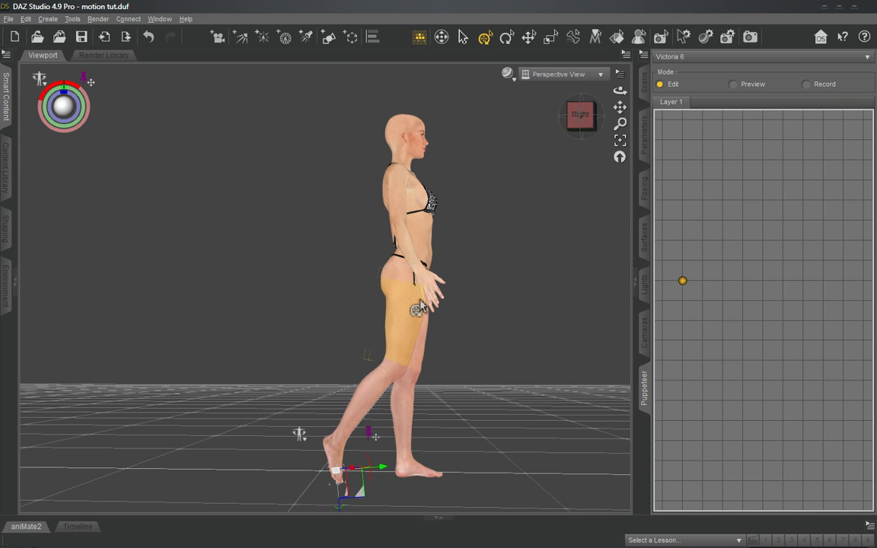
pyautogui.moveTo(580, 117); pyautogui.dragTo(540, 166)
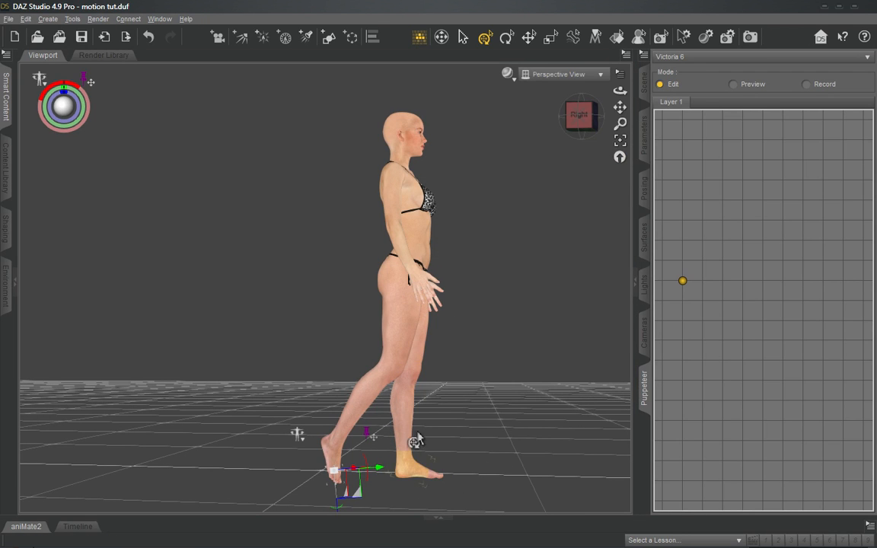
pyautogui.click(579, 114)
pyautogui.moveTo(577, 120); pyautogui.dragTo(555, 198)
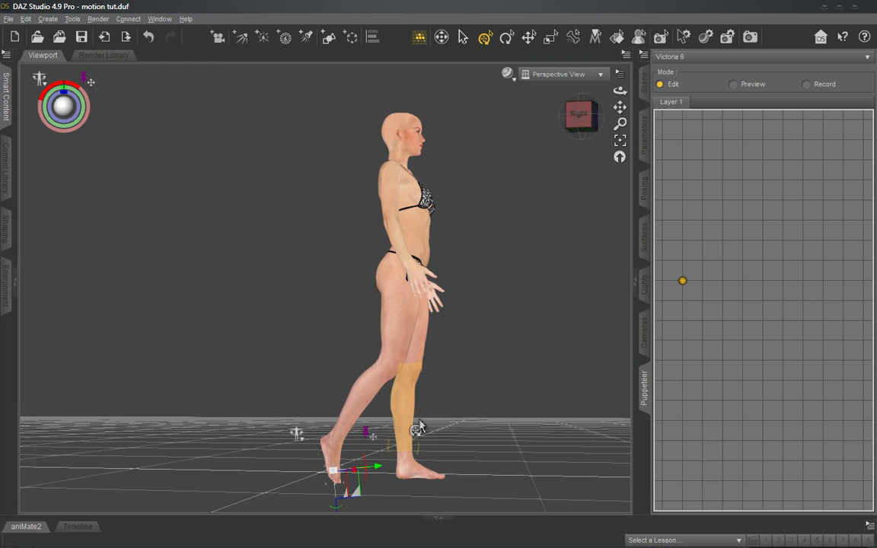
pyautogui.moveTo(593, 115); pyautogui.dragTo(476, 202)
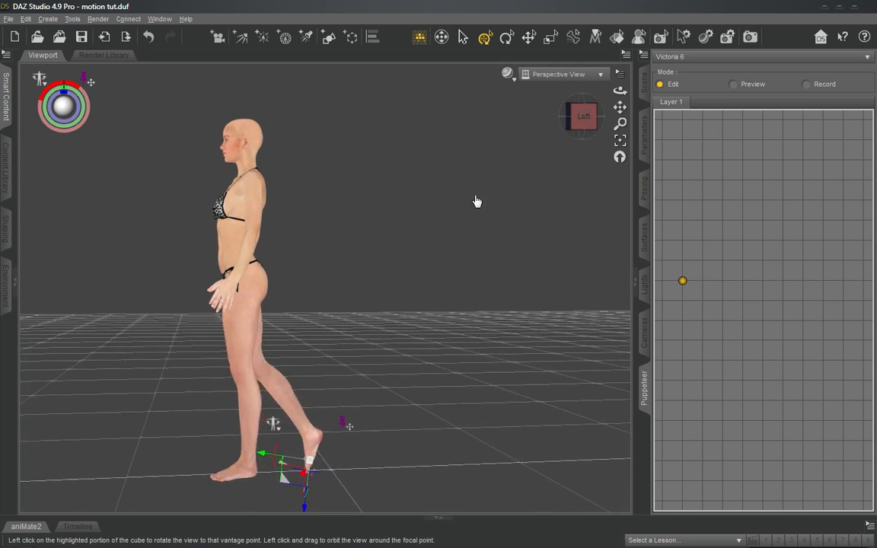
# - Rotate the left thigh forward into a stride and bend the left shin back to bring the foot under the knee
pyautogui.click(240, 337)
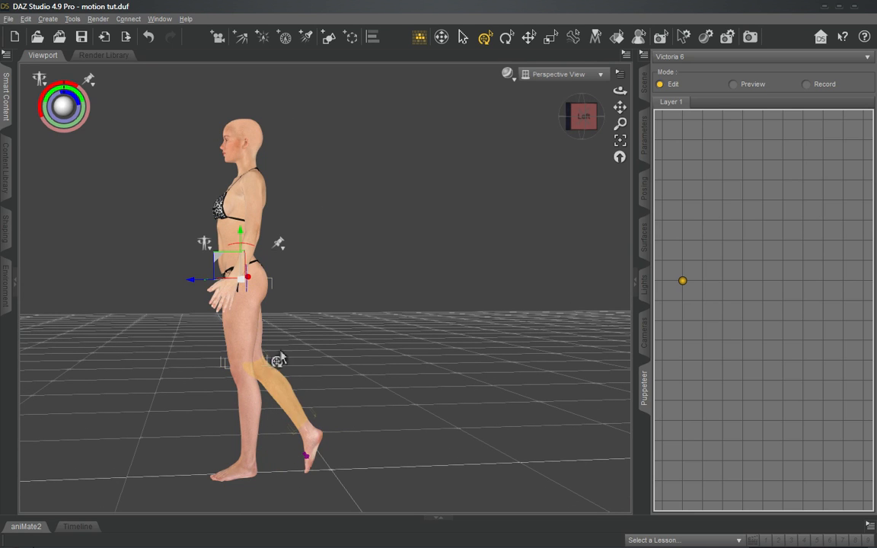
pyautogui.moveTo(237, 251); pyautogui.dragTo(243, 251)
pyautogui.click(207, 419)
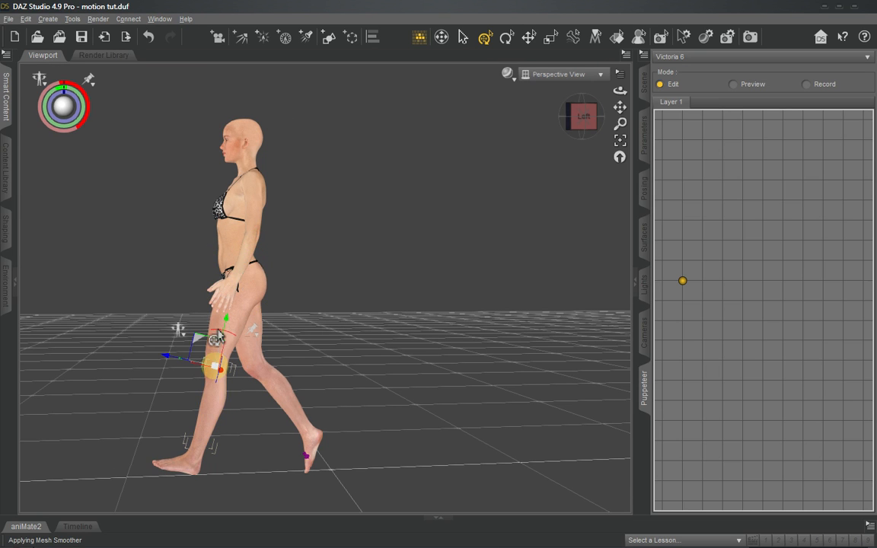
pyautogui.moveTo(217, 332); pyautogui.dragTo(227, 336)
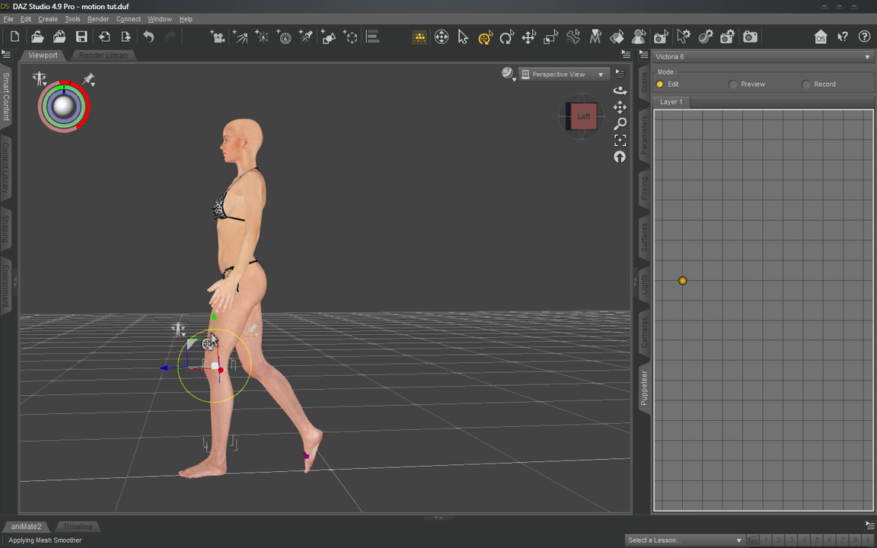
# - Fine-tune the left shin's bend, and rotate the right thigh further back so the trailing leg extends behind the body
pyautogui.moveTo(210, 342); pyautogui.dragTo(210, 343)
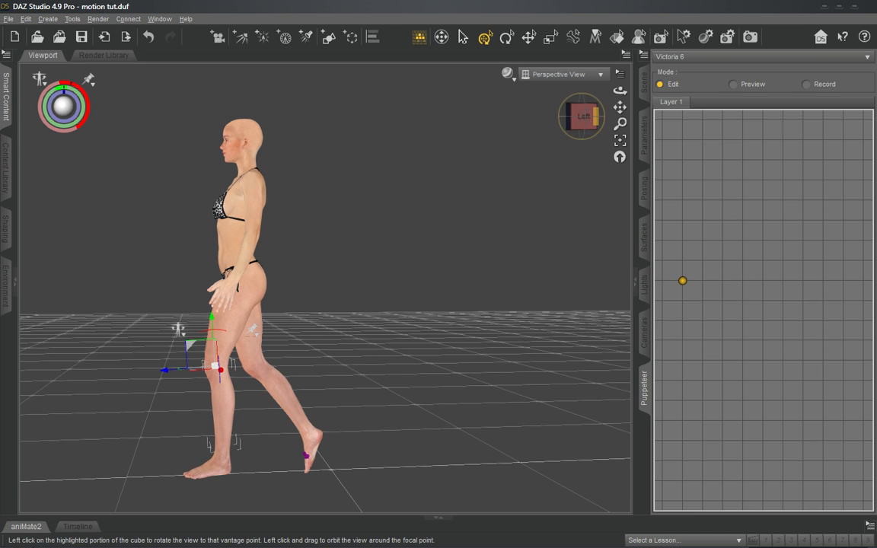
pyautogui.moveTo(597, 117); pyautogui.dragTo(536, 124)
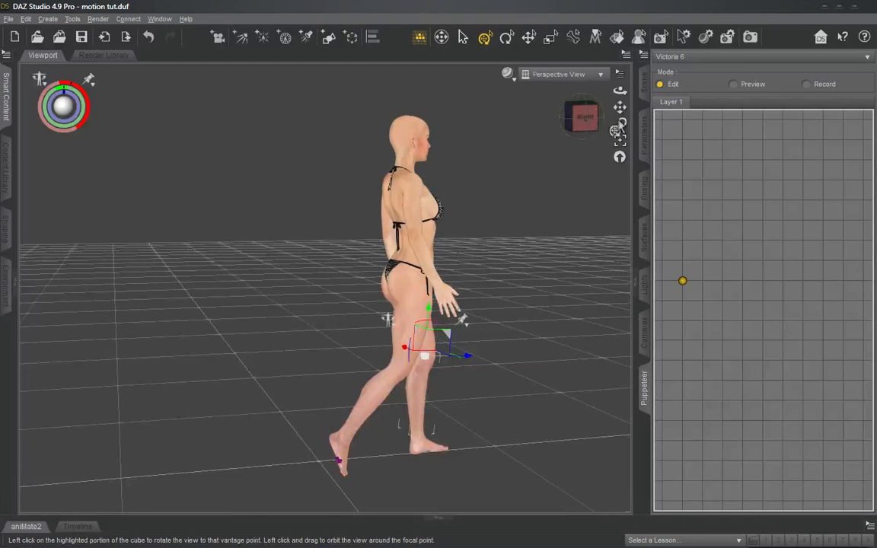
pyautogui.rightClick(346, 409)
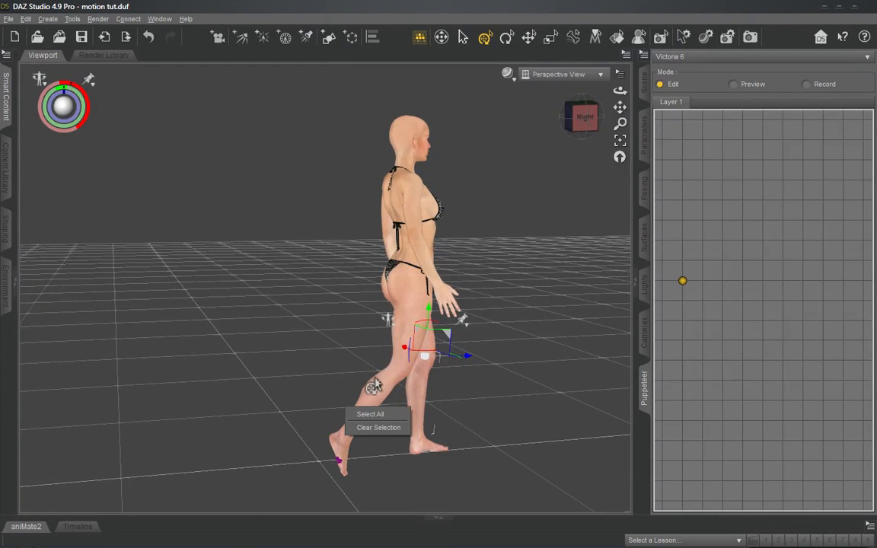
pyautogui.click(405, 335)
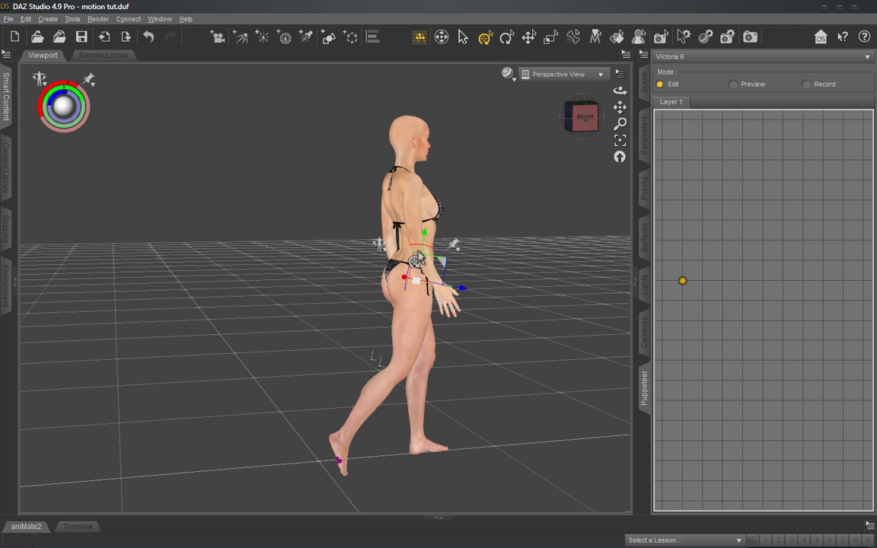
pyautogui.moveTo(418, 255); pyautogui.dragTo(424, 253)
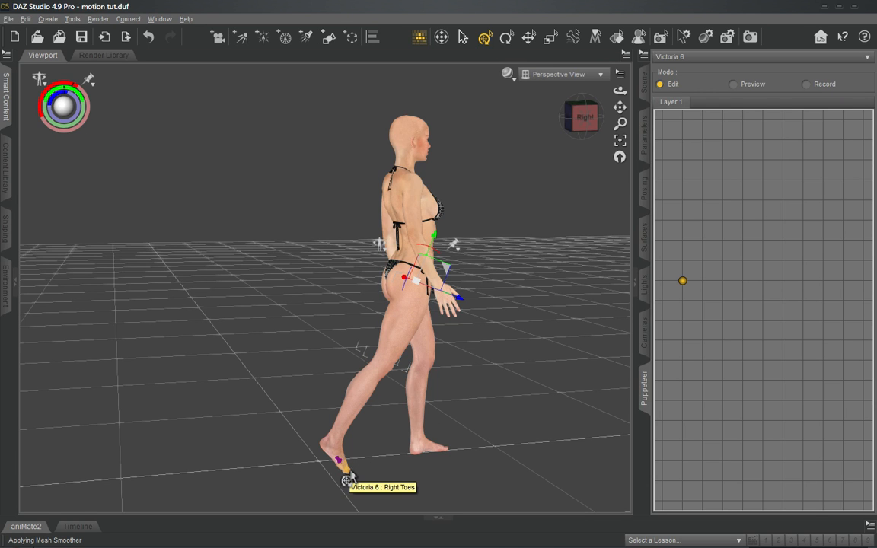
# - Rotate the right toes up until they lie flat on the ground beneath the raised heel
pyautogui.click(348, 480)
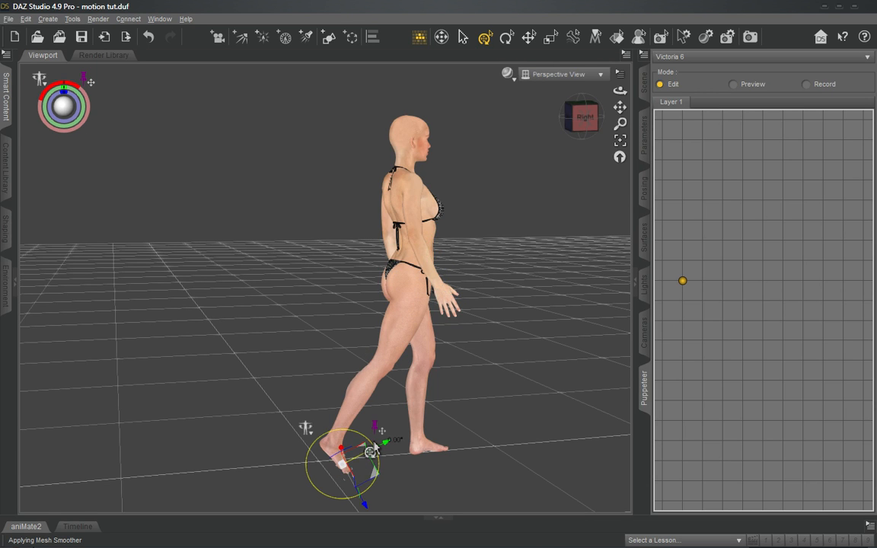
pyautogui.moveTo(373, 449); pyautogui.dragTo(366, 440)
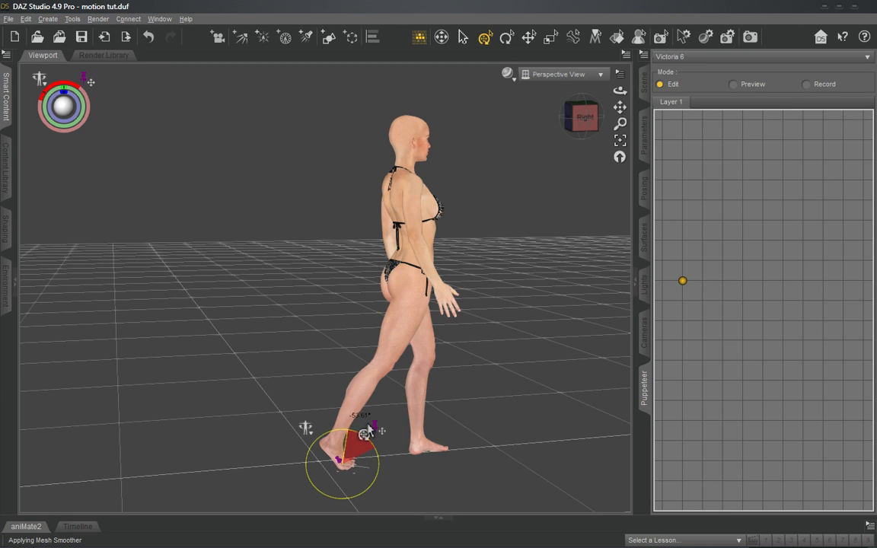
pyautogui.moveTo(368, 426); pyautogui.dragTo(368, 425)
pyautogui.moveTo(591, 128); pyautogui.dragTo(591, 109)
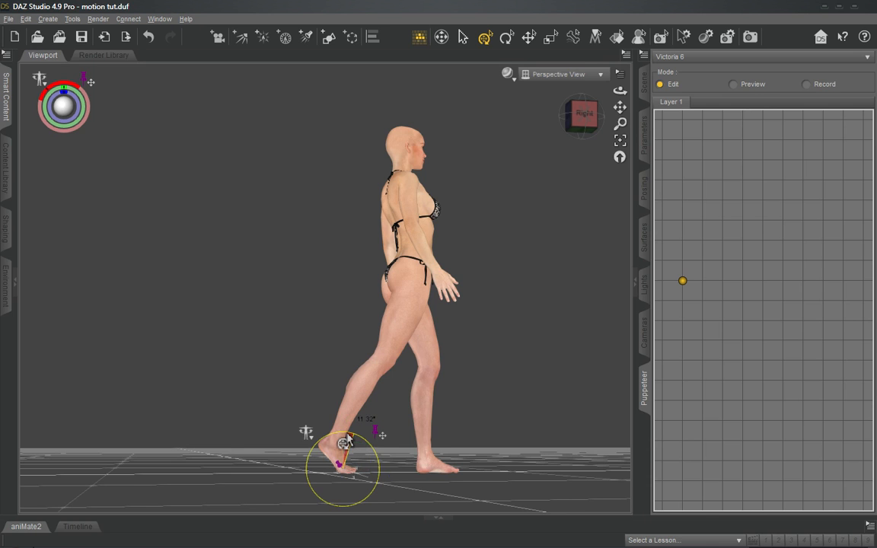
# - Check the stride pose from the left and front, and store it as a Layer 1 point one grid column after the standing pose
pyautogui.moveTo(578, 111); pyautogui.dragTo(603, 114)
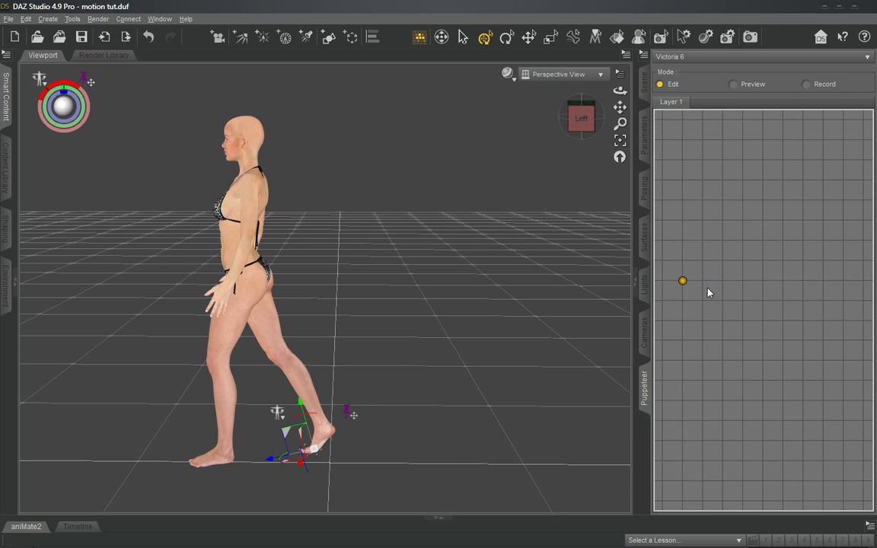
pyautogui.moveTo(592, 131); pyautogui.dragTo(641, 137)
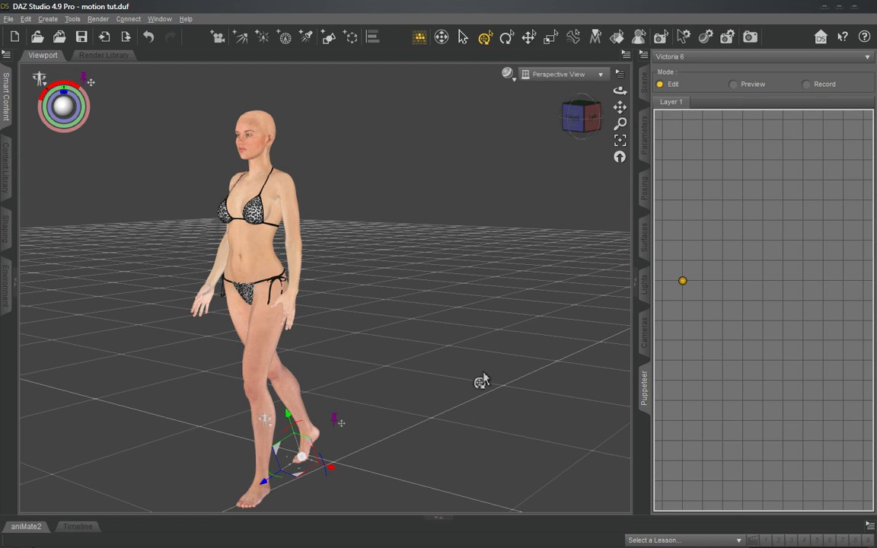
pyautogui.click(702, 280)
# - Preview the blend from the standing point to the stride point and slightly beyond it, watching the motion from the left side
pyautogui.moveTo(669, 280); pyautogui.dragTo(683, 284)
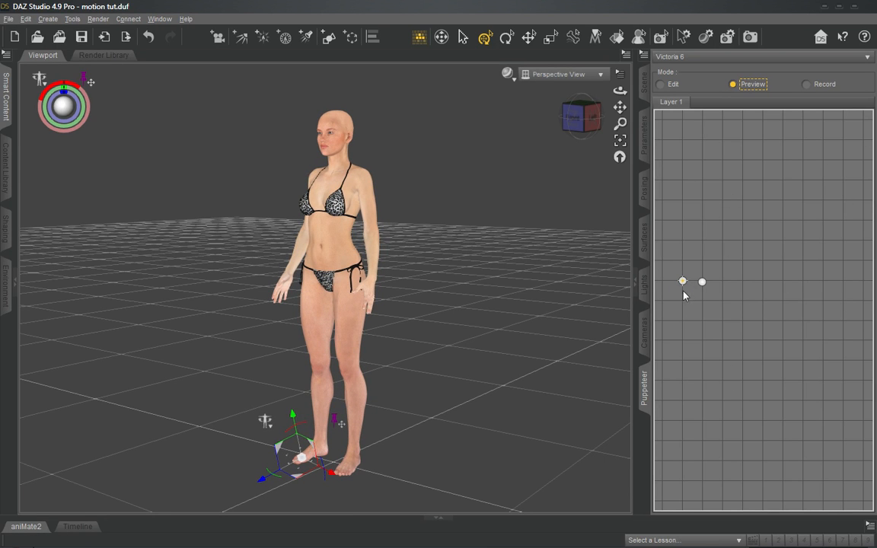
pyautogui.moveTo(683, 284); pyautogui.dragTo(704, 284)
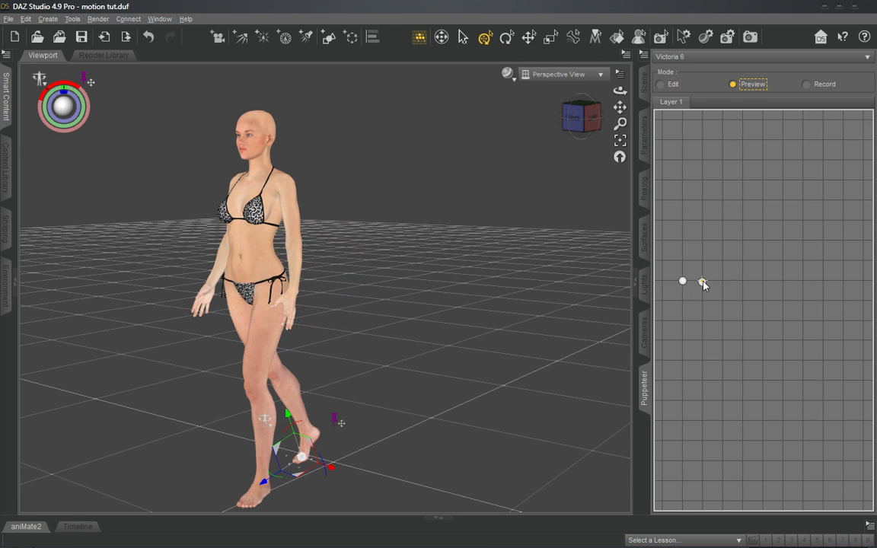
pyautogui.moveTo(587, 126); pyautogui.dragTo(558, 115)
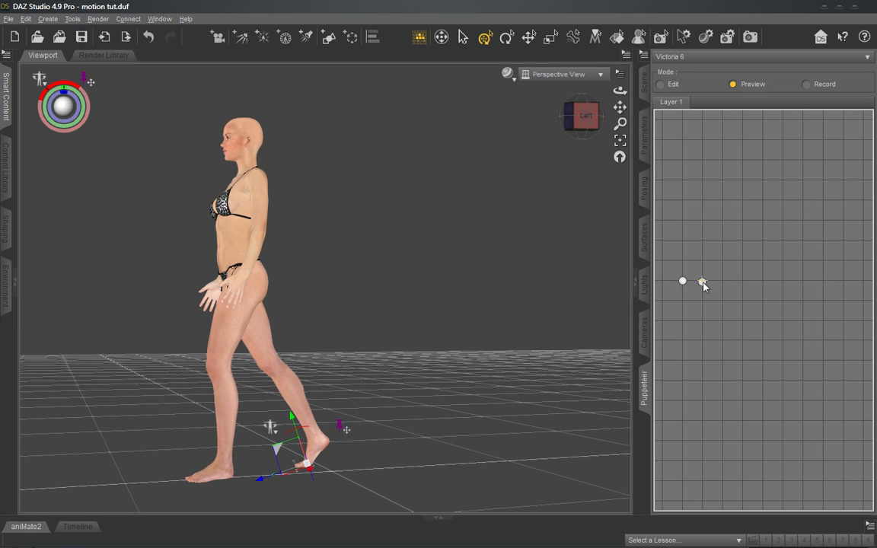
pyautogui.moveTo(702, 284); pyautogui.dragTo(720, 281)
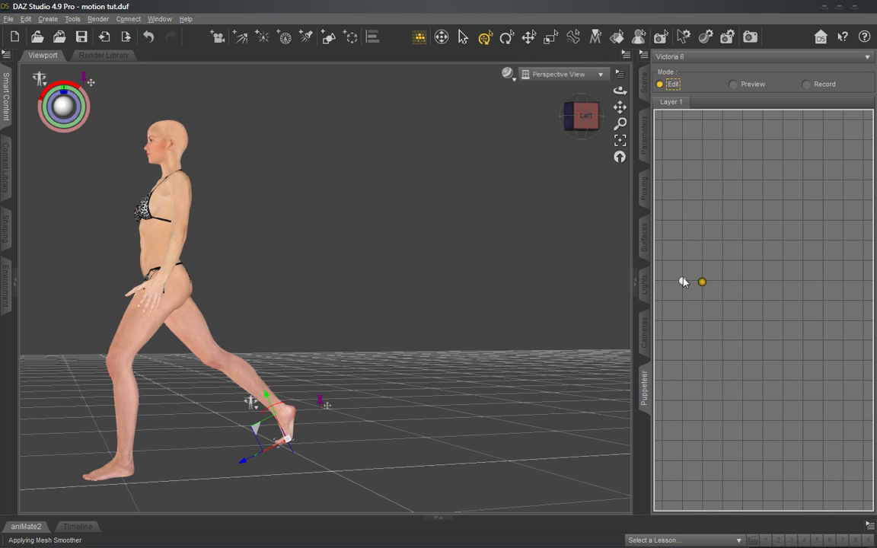
# - In Edit mode, recall the stored standing and stride points alternately to compare the two poses
pyautogui.click(683, 282)
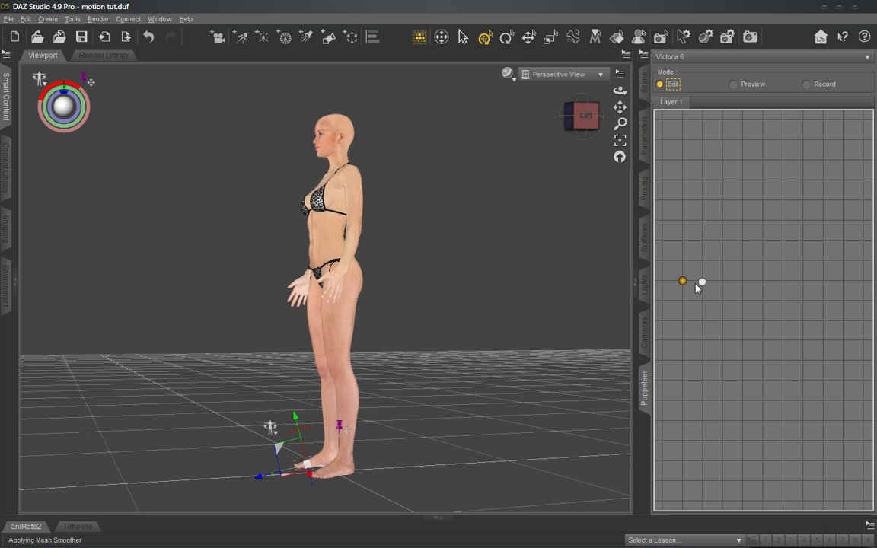
pyautogui.click(703, 282)
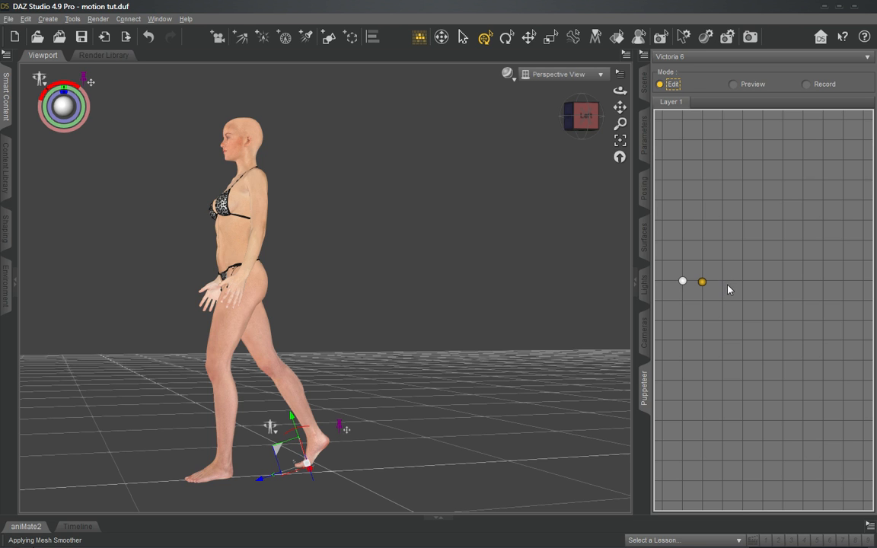
pyautogui.click(683, 281)
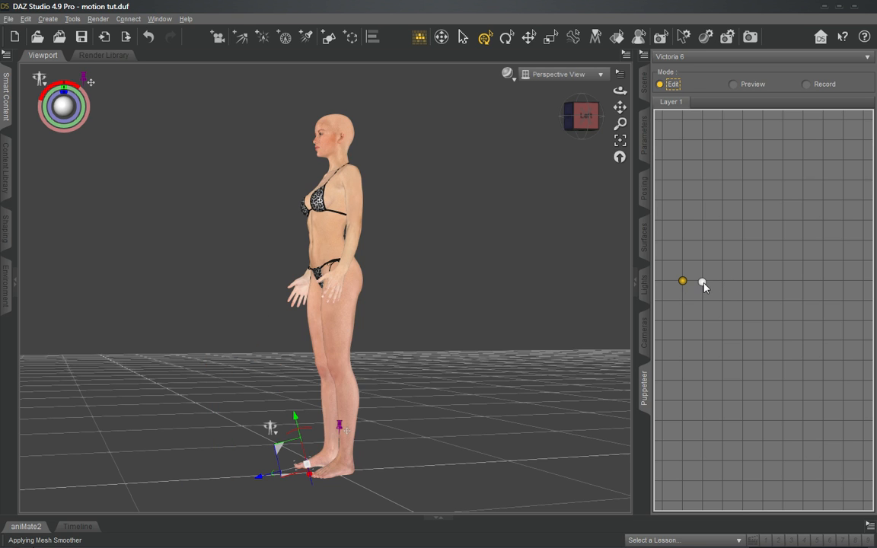
pyautogui.click(704, 283)
pyautogui.click(684, 281)
pyautogui.click(702, 283)
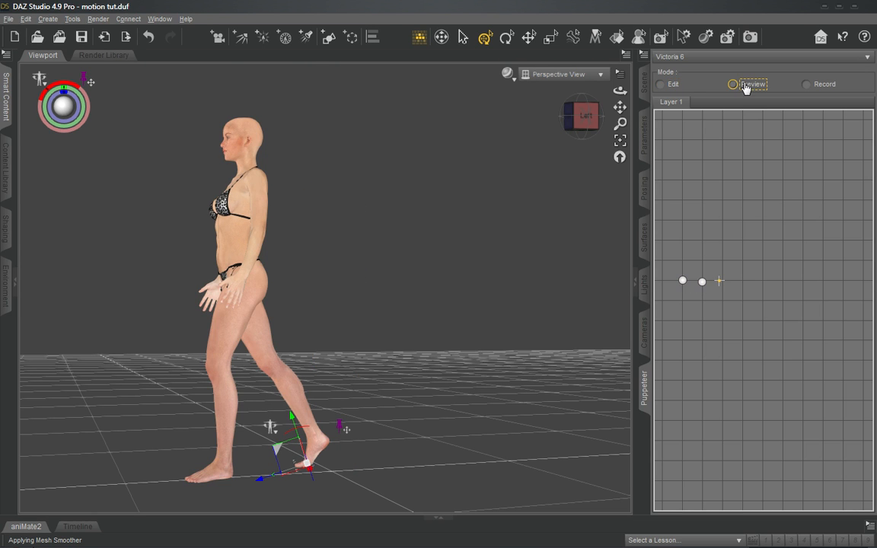
# - Preview the in-between poses by scrubbing back from beyond the stride point, return to Edit mode, and inspect the figure from the left
pyautogui.moveTo(721, 283); pyautogui.dragTo(690, 278)
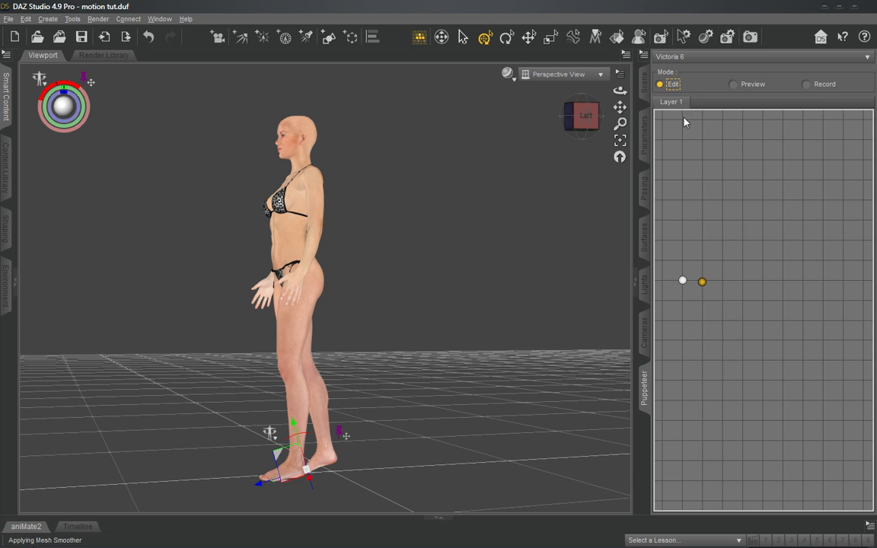
pyautogui.click(669, 84)
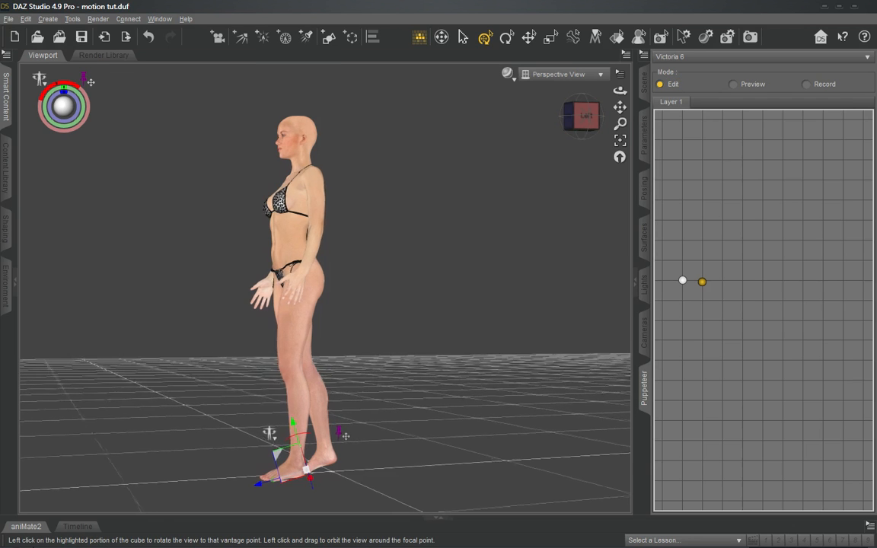
pyautogui.moveTo(585, 116); pyautogui.dragTo(584, 122)
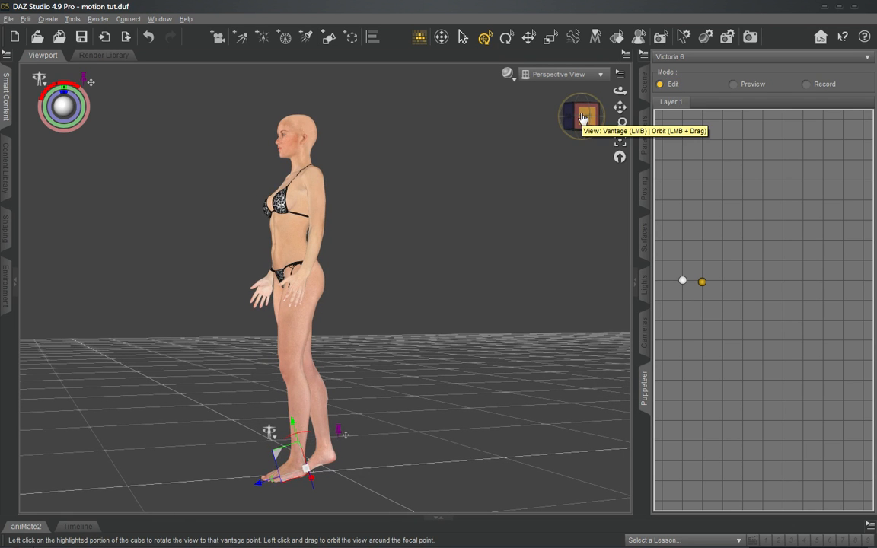
pyautogui.moveTo(584, 118); pyautogui.dragTo(620, 179)
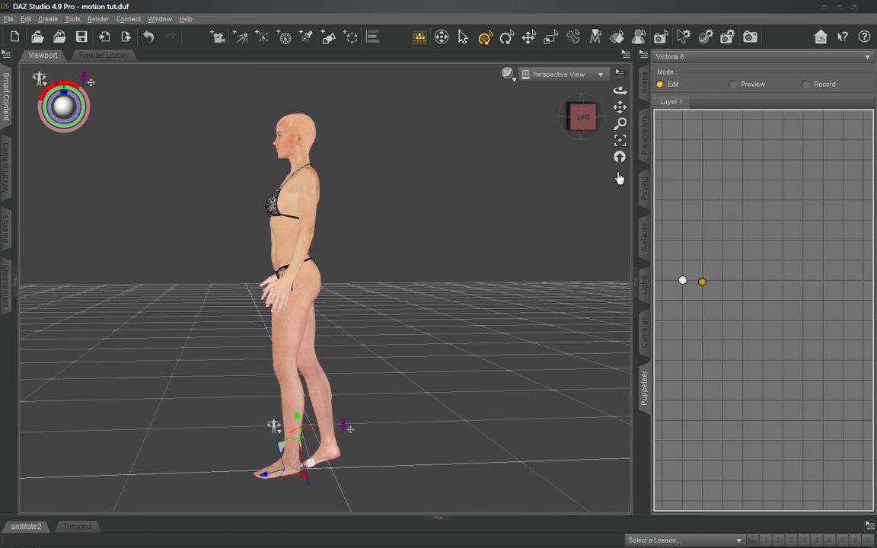
# - Recall the stride and standing points, preview around the standing point, and restore the stored stride pose in Edit mode
pyautogui.click(702, 283)
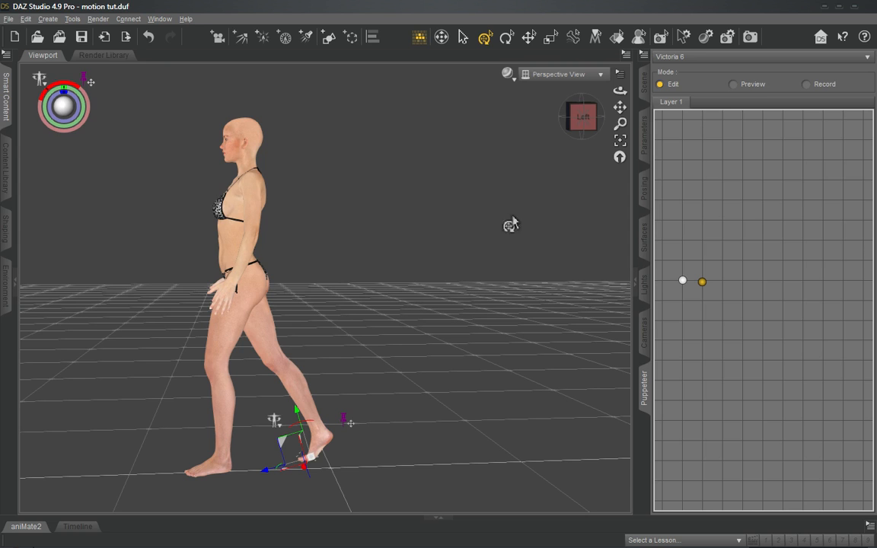
pyautogui.click(683, 282)
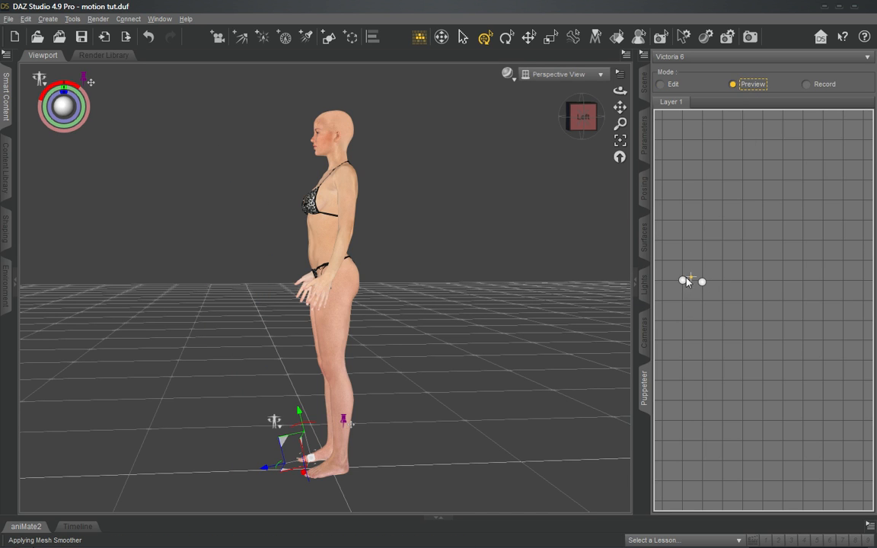
pyautogui.moveTo(684, 284)
pyautogui.mouseDown()
pyautogui.moveTo(676, 283)
pyautogui.moveTo(700, 283)
pyautogui.moveTo(683, 282)
pyautogui.mouseUp()
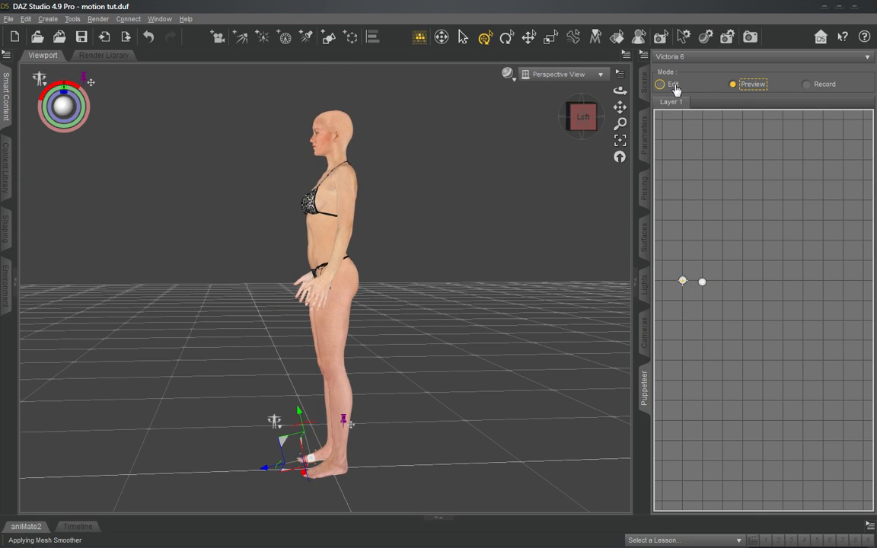
pyautogui.click(702, 282)
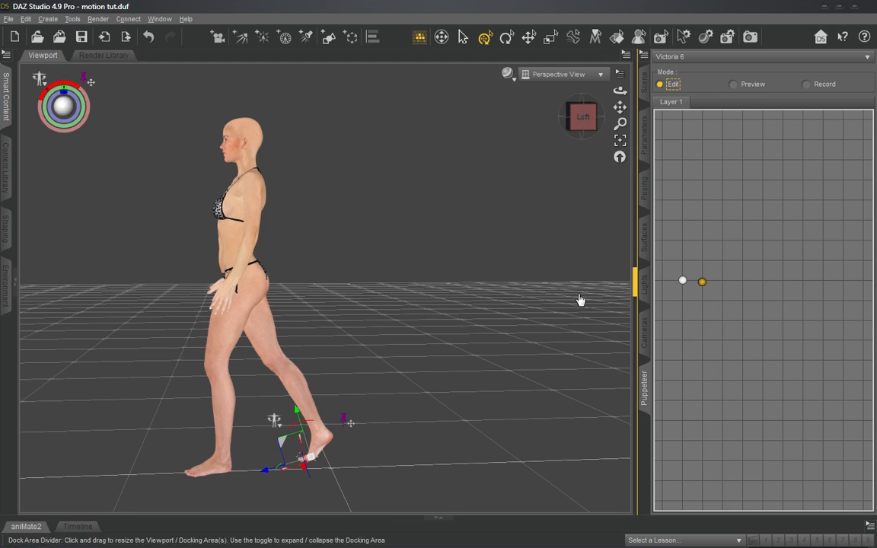
# - Remove the translation pin from the right toes and pin the left toes' translation instead
pyautogui.moveTo(584, 122); pyautogui.dragTo(583, 111)
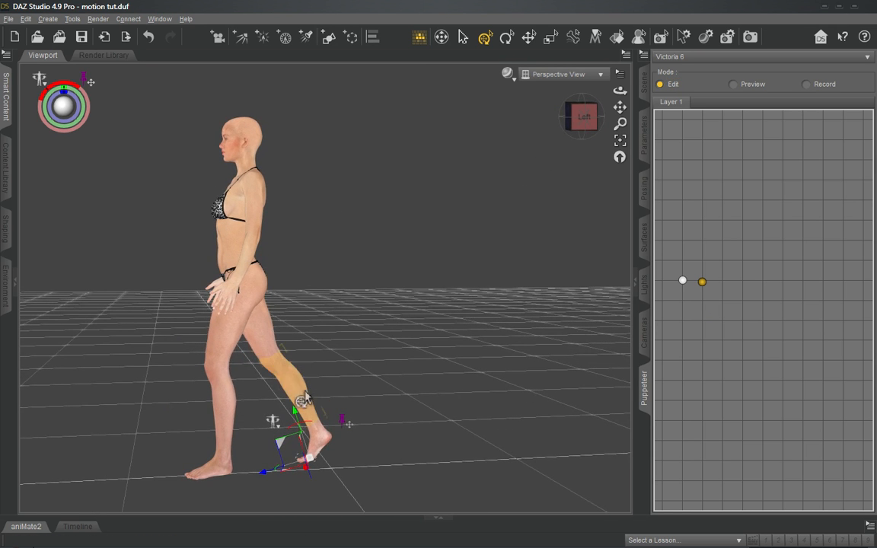
pyautogui.click(351, 423)
pyautogui.click(374, 431)
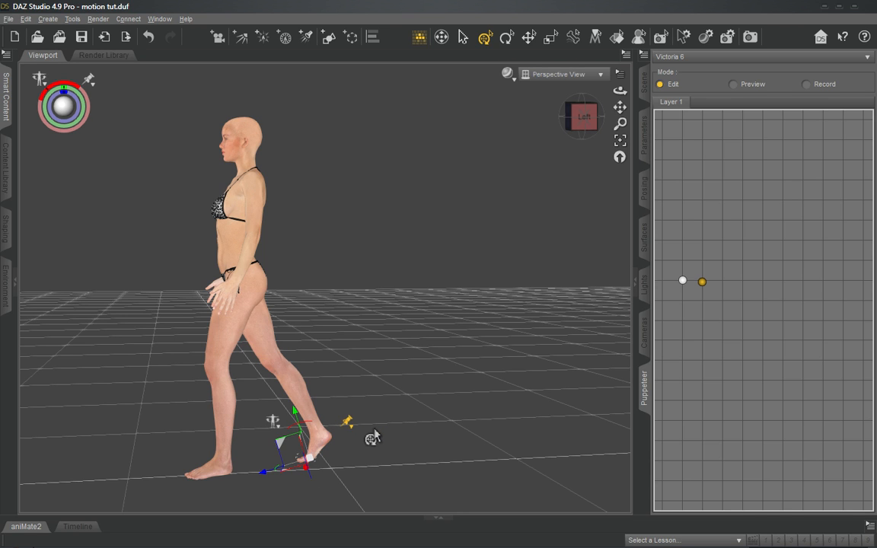
pyautogui.click(194, 480)
pyautogui.click(237, 437)
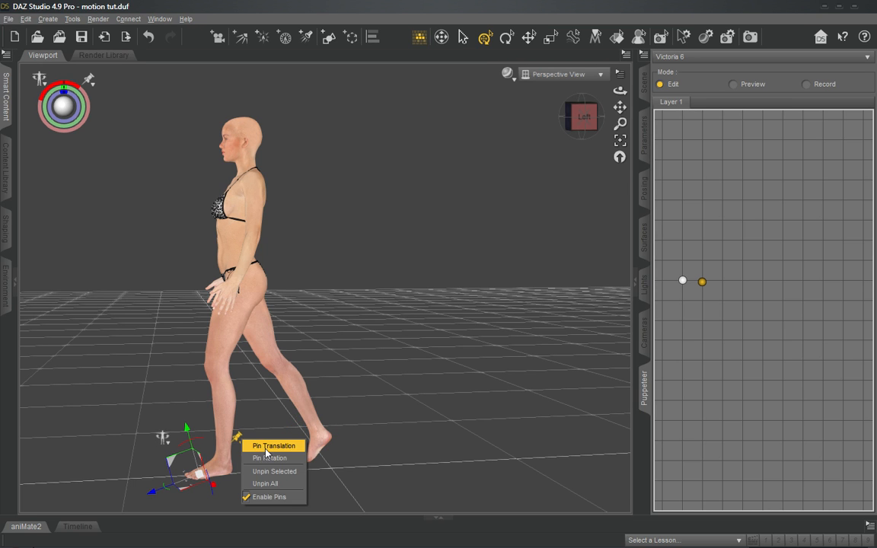
pyautogui.click(265, 449)
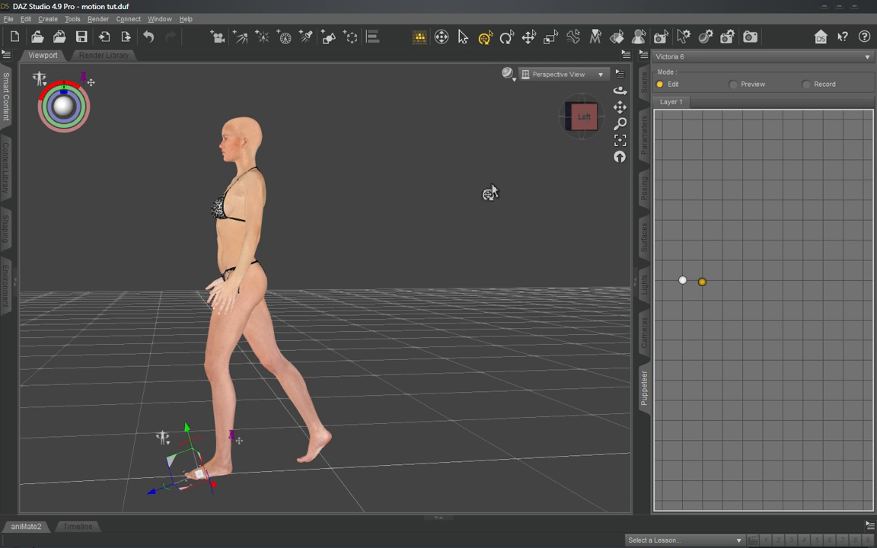
# - Pull the right foot forward from behind until it stands beside the pinned left foot
pyautogui.moveTo(578, 116); pyautogui.dragTo(517, 106)
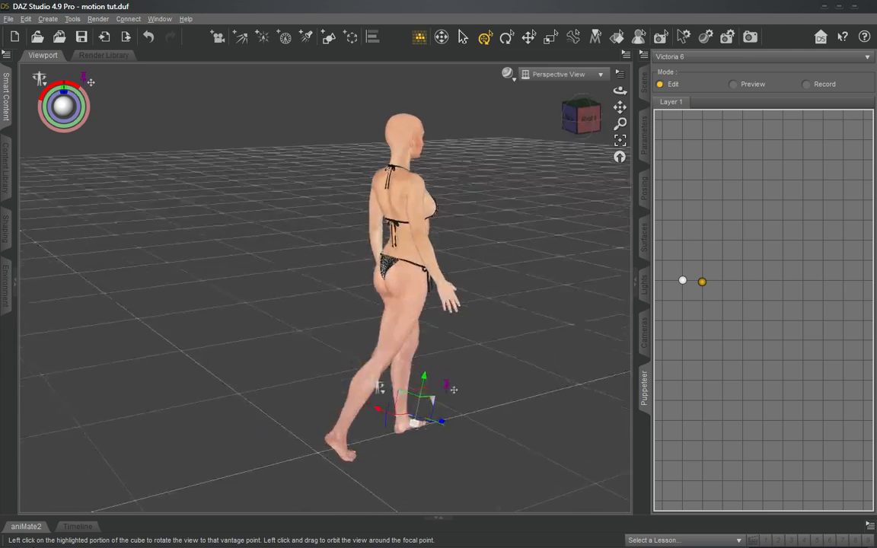
pyautogui.click(581, 116)
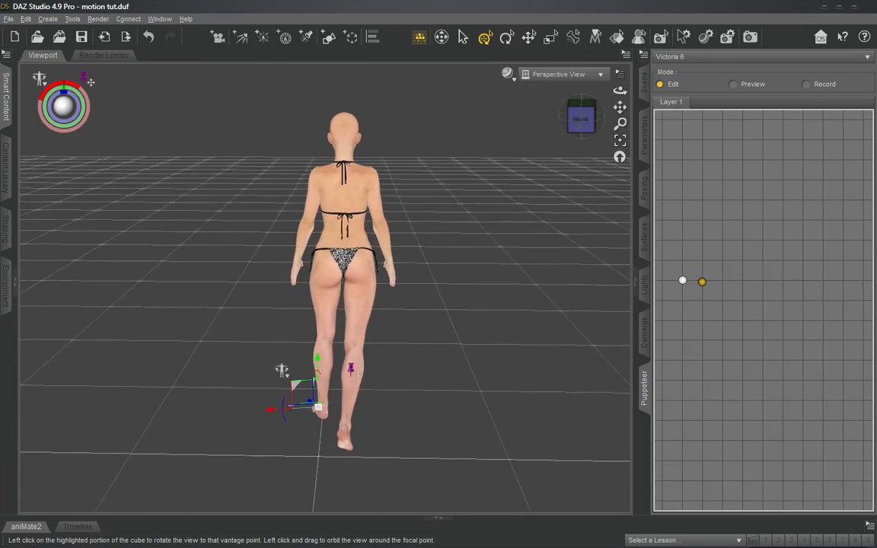
pyautogui.moveTo(581, 118); pyautogui.dragTo(469, 102)
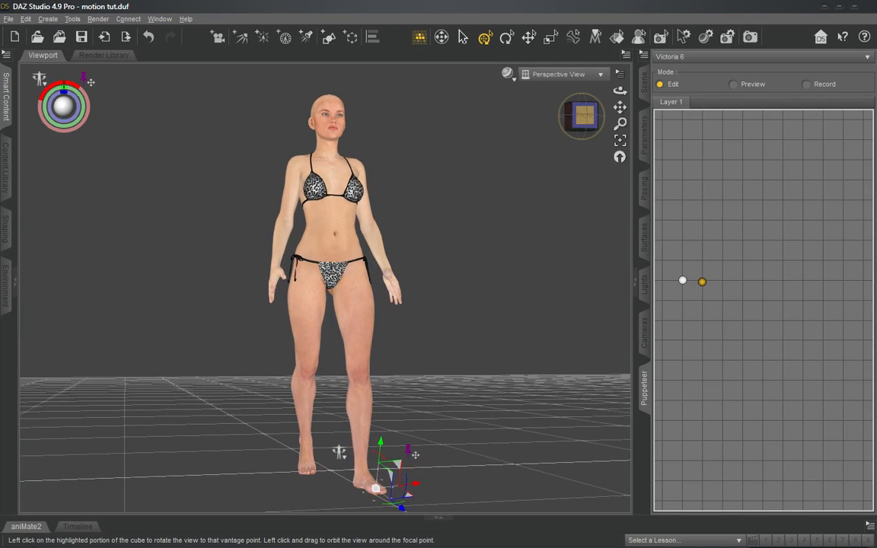
pyautogui.click(596, 116)
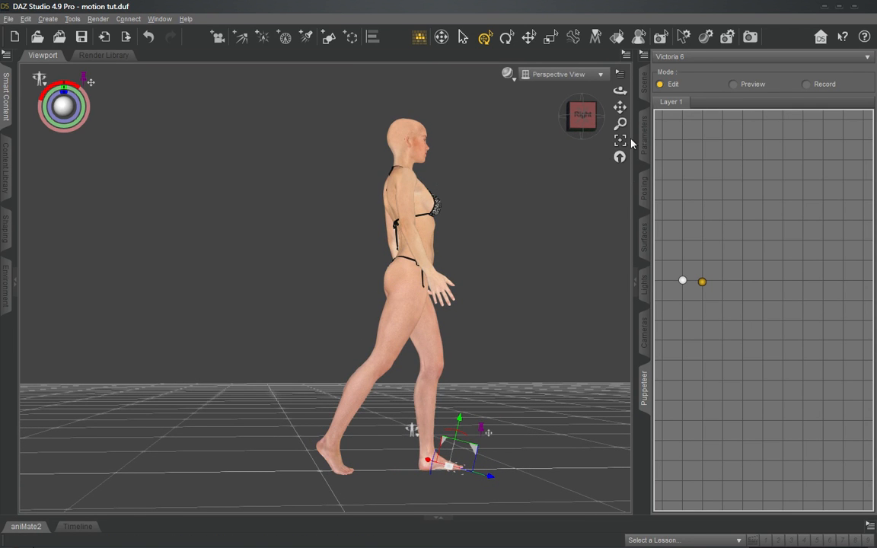
pyautogui.moveTo(620, 107); pyautogui.dragTo(431, 392)
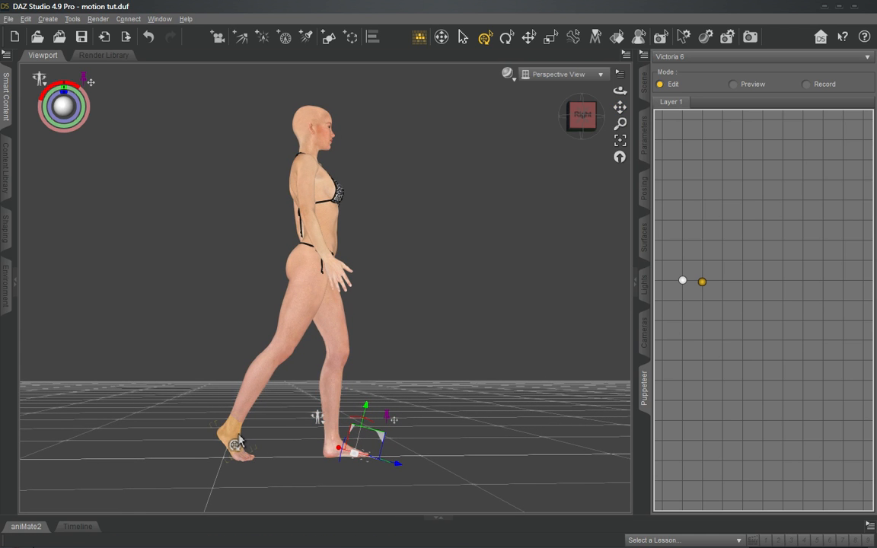
pyautogui.moveTo(236, 440); pyautogui.dragTo(245, 438)
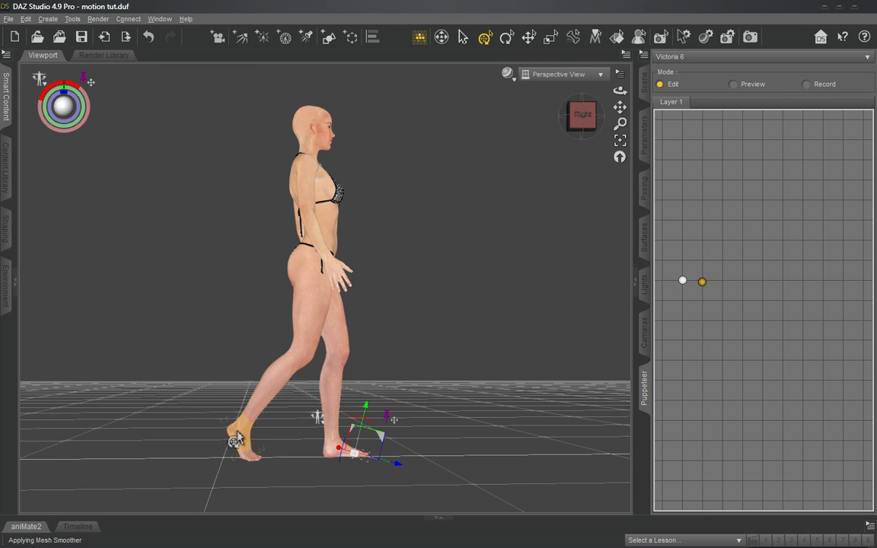
pyautogui.moveTo(236, 438); pyautogui.dragTo(308, 437)
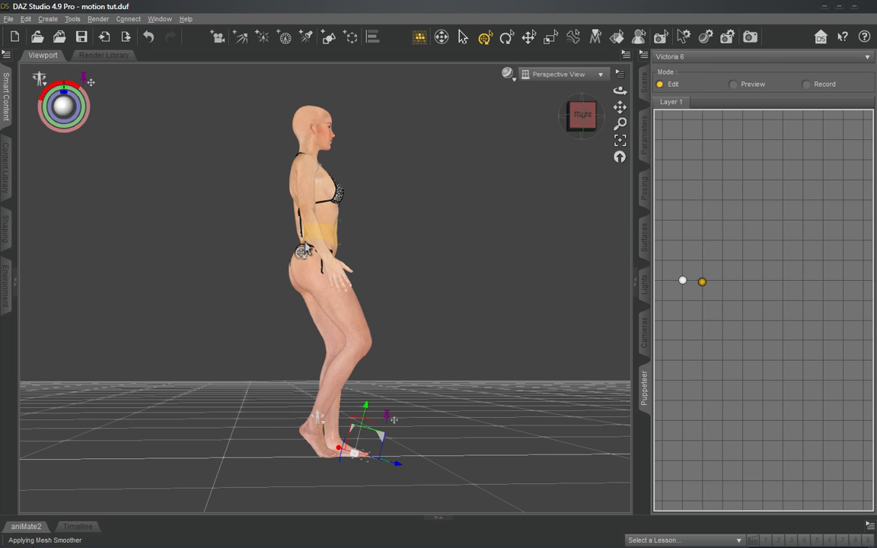
# - Move the hips forward past the pinned left toes and extend the right foot ahead into a new stride
pyautogui.click(307, 248)
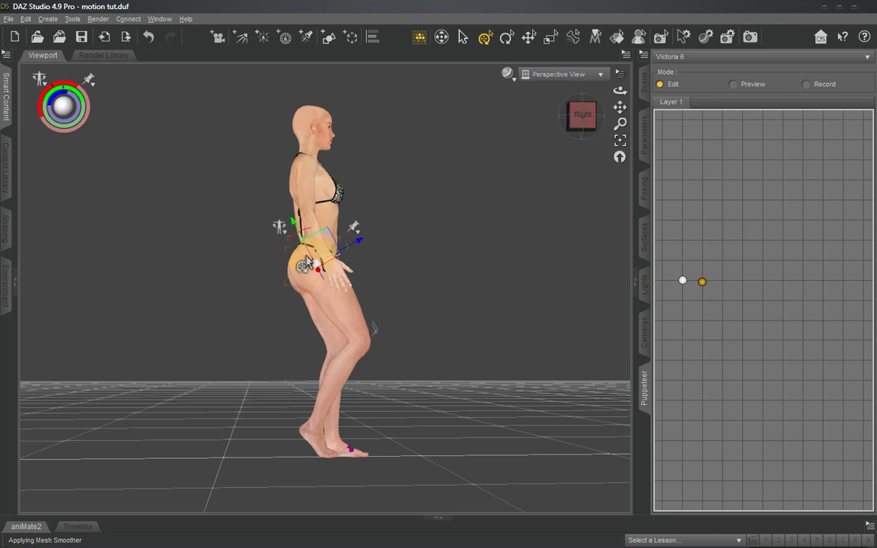
pyautogui.moveTo(302, 262); pyautogui.dragTo(430, 271)
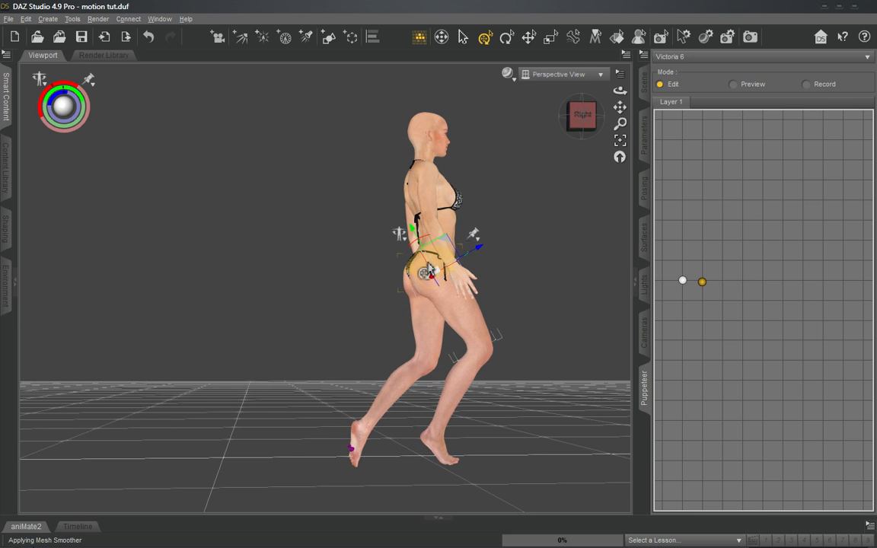
pyautogui.moveTo(442, 440); pyautogui.dragTo(512, 443)
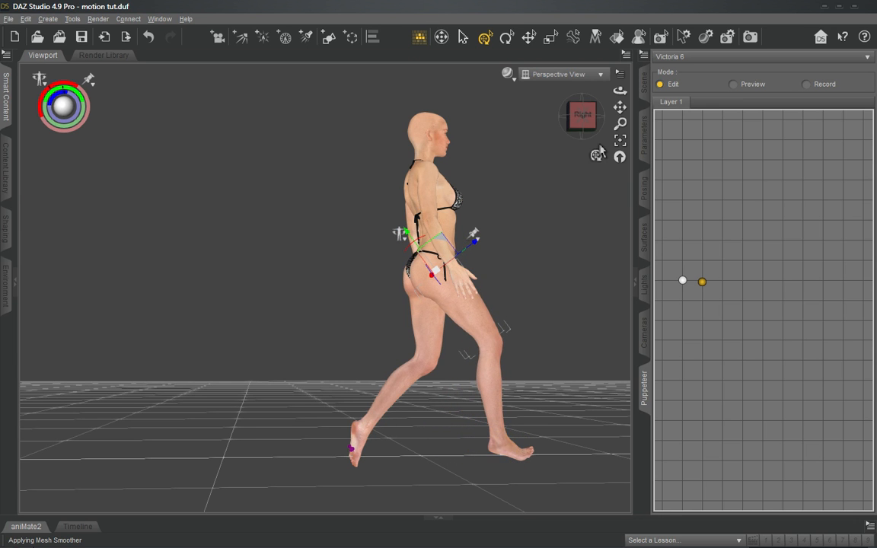
# - Rotate the trailing left toes upward so they bend away from pointing straight into the floor
pyautogui.moveTo(576, 117); pyautogui.dragTo(543, 120)
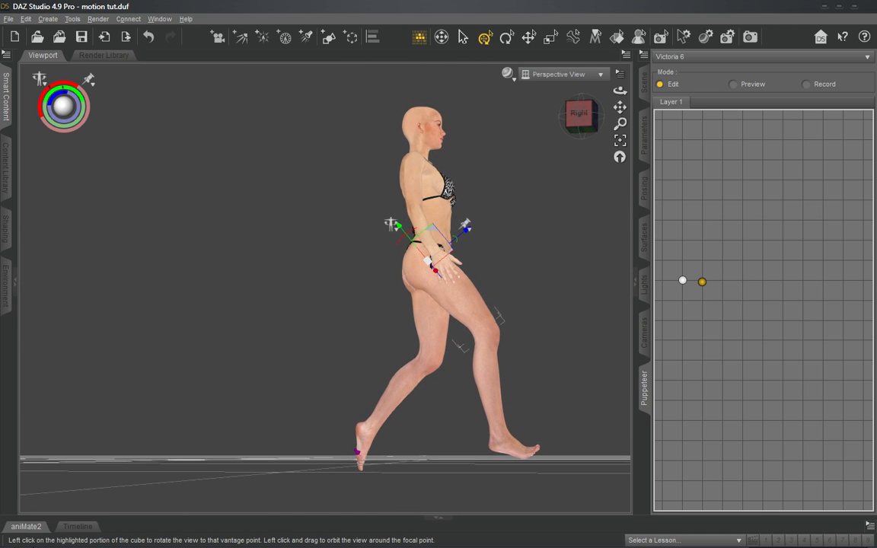
pyautogui.click(366, 471)
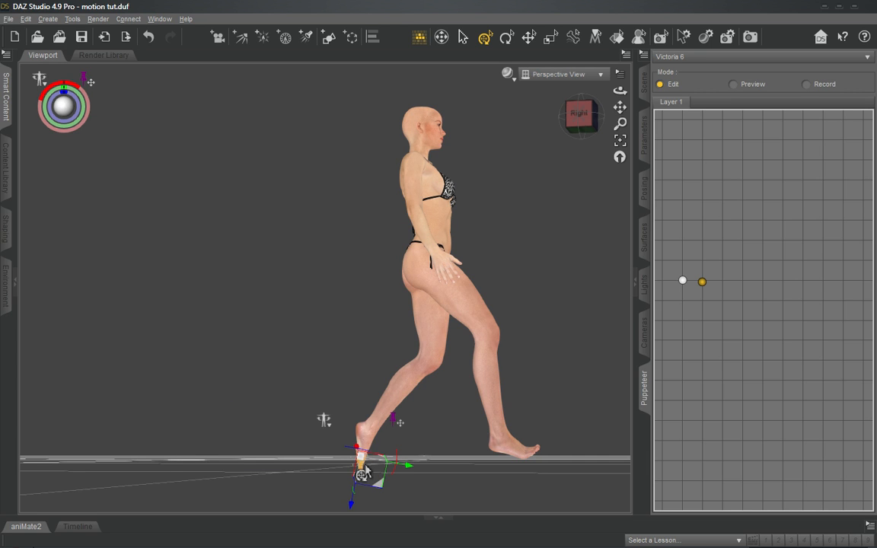
pyautogui.moveTo(401, 462); pyautogui.dragTo(390, 454)
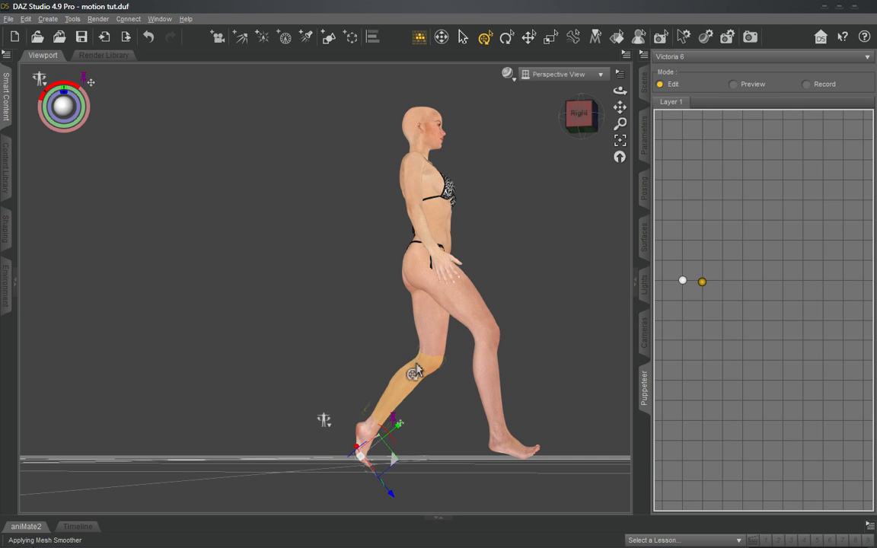
# - Swing the left thigh backward to bring the trailing foot onto the floor, and adjust the bend of its toes
pyautogui.click(429, 335)
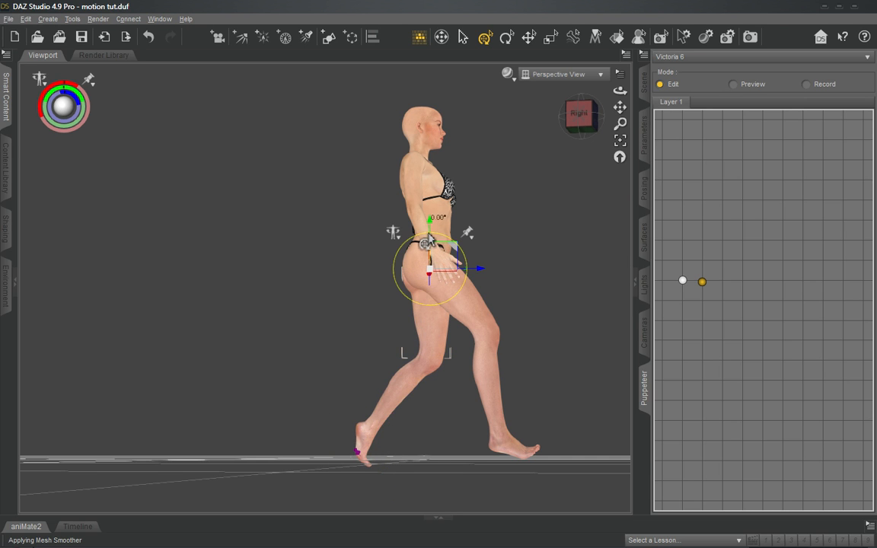
pyautogui.moveTo(429, 239); pyautogui.dragTo(436, 241)
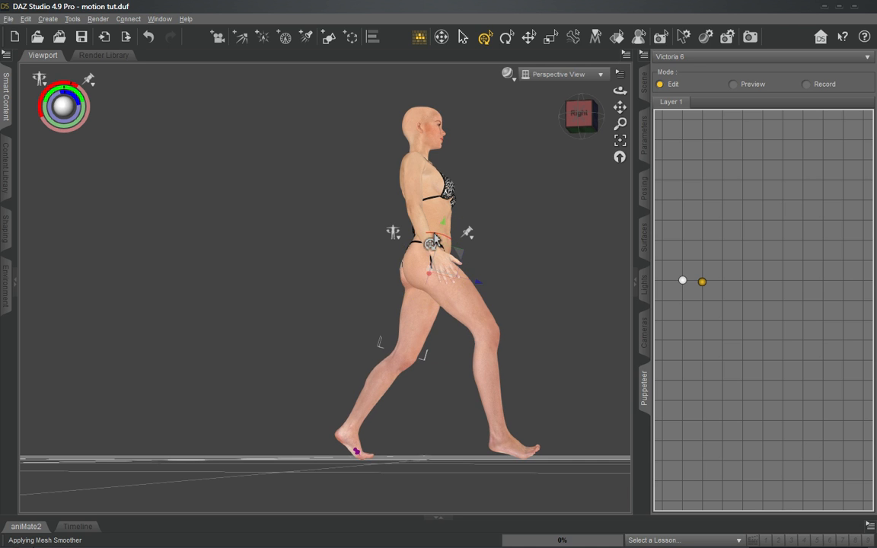
pyautogui.click(372, 464)
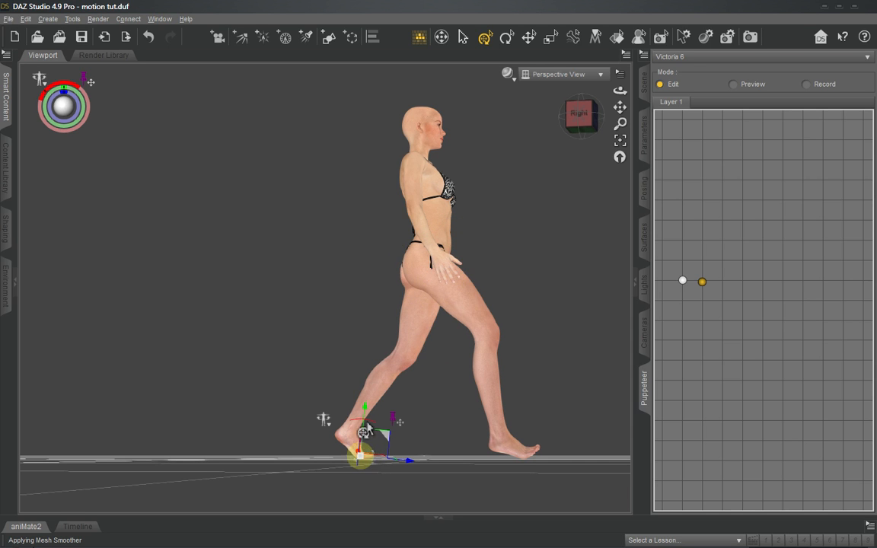
pyautogui.moveTo(365, 423); pyautogui.dragTo(367, 423)
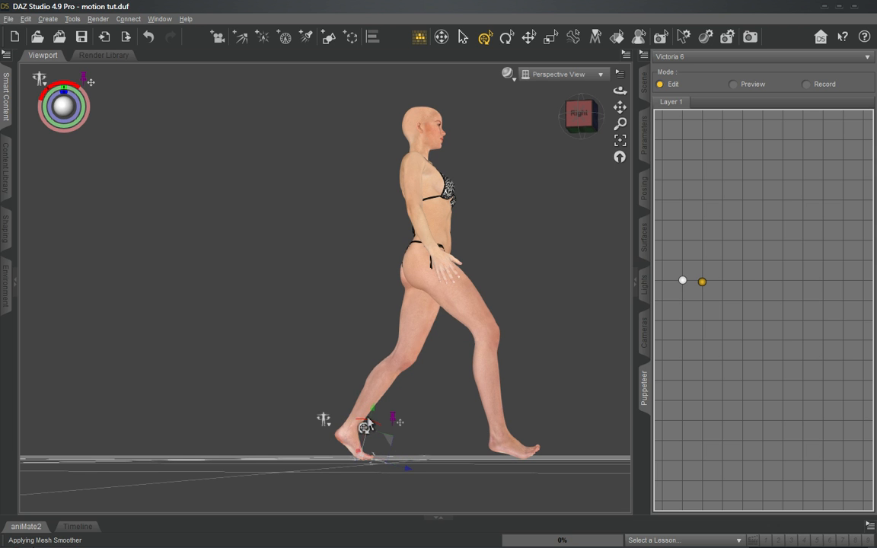
# - Undo the outward pull on the right thigh and shift the leg slightly outward from the right shin instead
pyautogui.moveTo(588, 117); pyautogui.dragTo(552, 128)
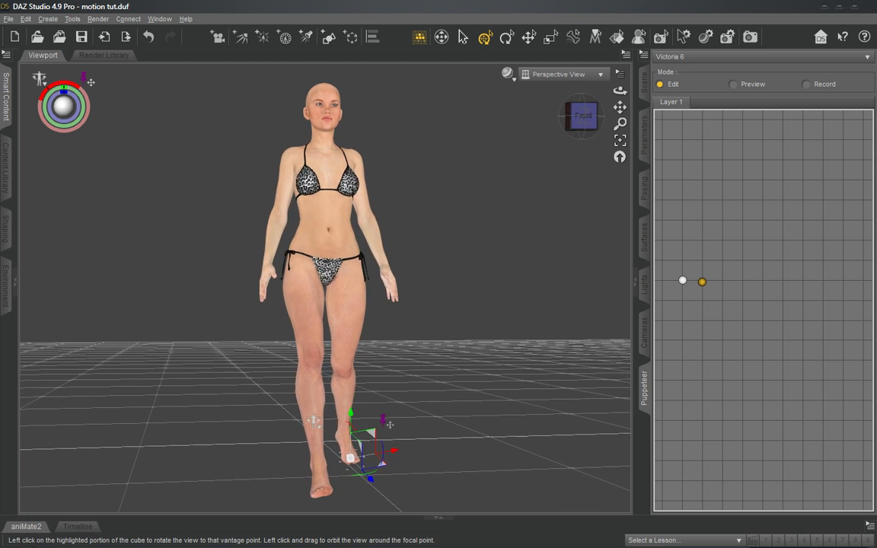
pyautogui.click(313, 323)
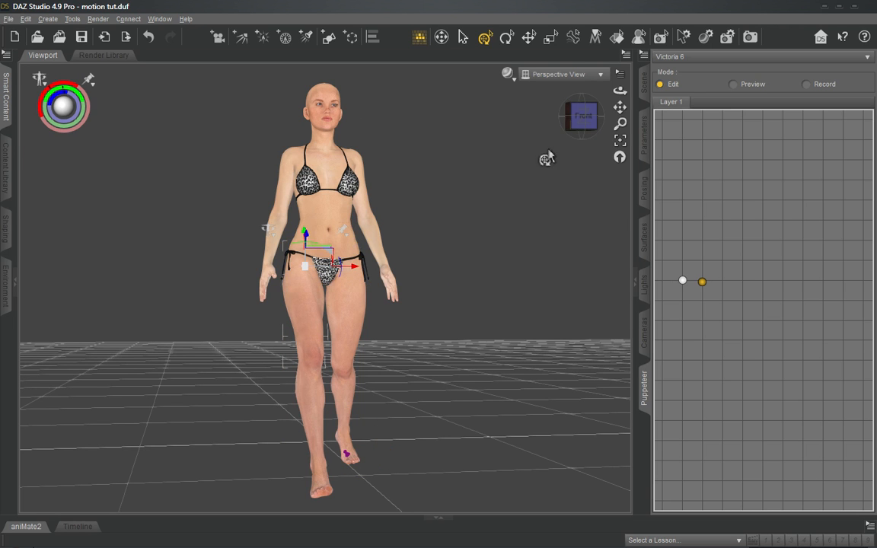
pyautogui.moveTo(585, 121); pyautogui.dragTo(581, 136)
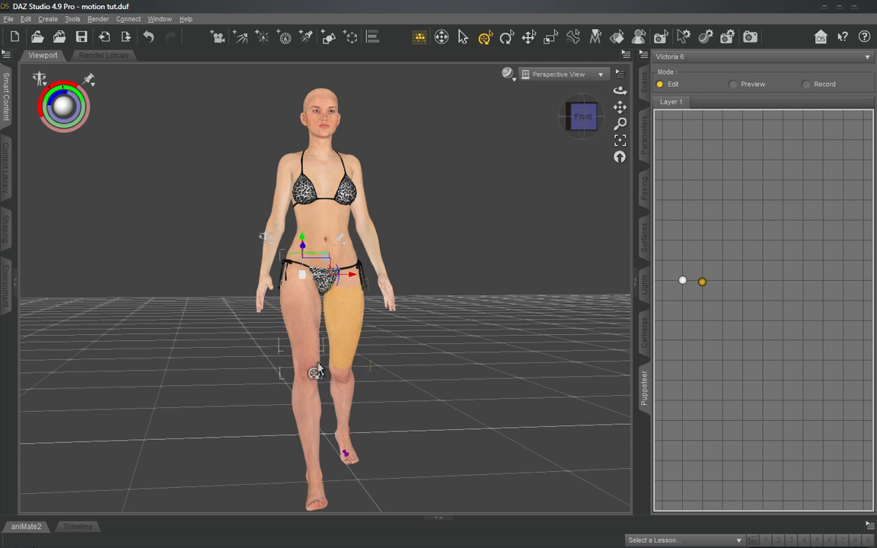
pyautogui.moveTo(302, 331); pyautogui.dragTo(296, 331)
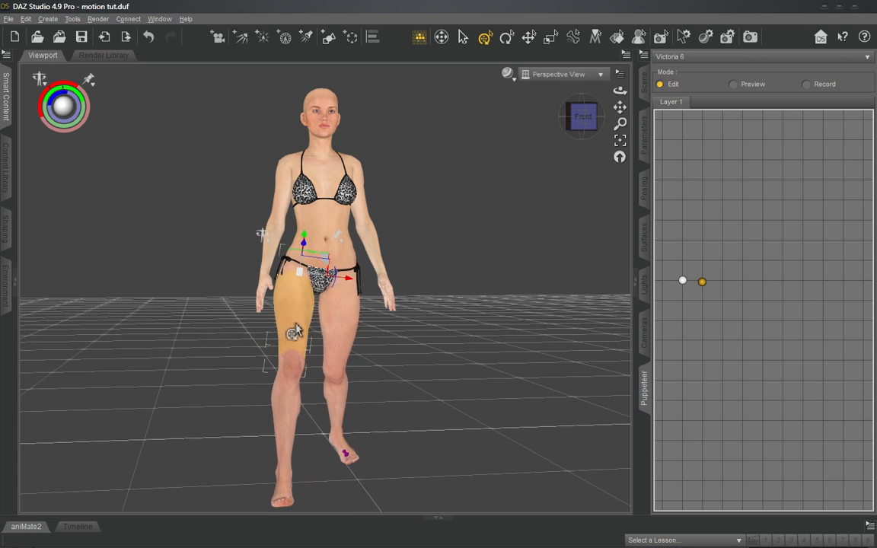
pyautogui.hotkey('ctrl', 'z')
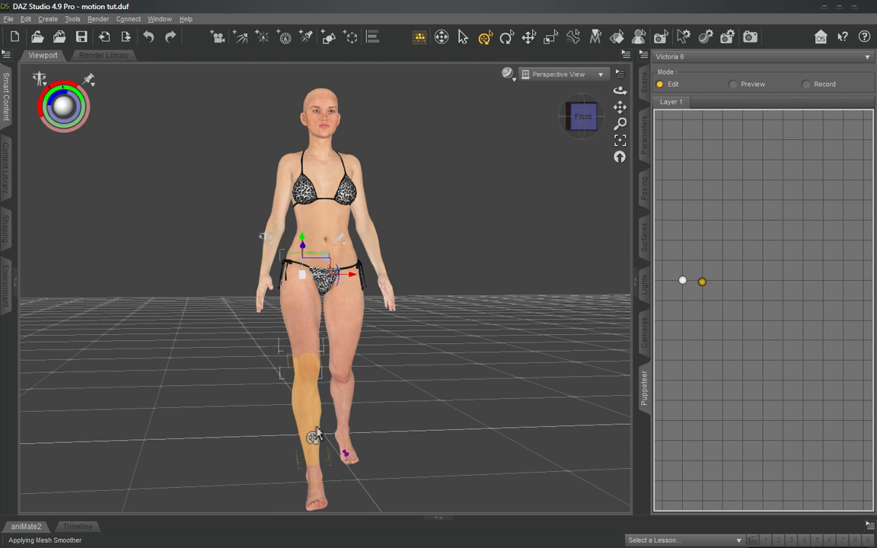
pyautogui.moveTo(316, 433); pyautogui.dragTo(306, 430)
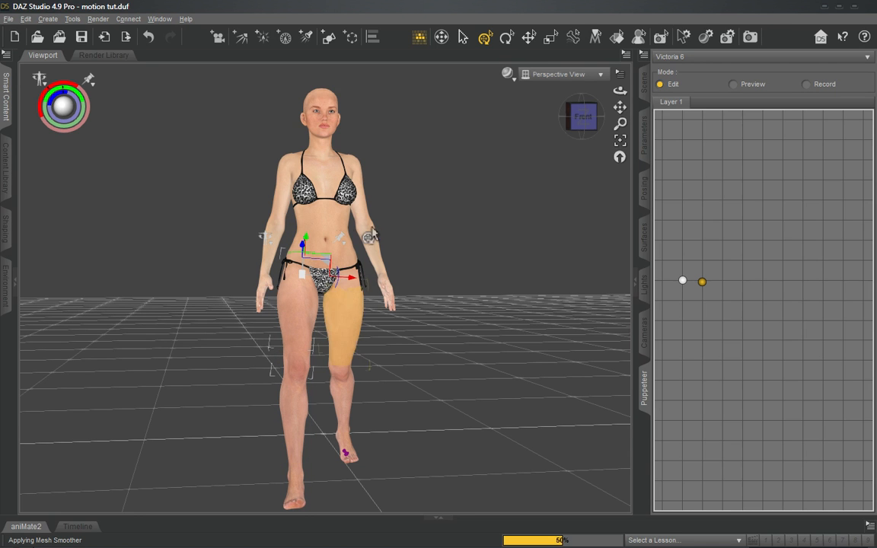
# - Roll the right foot slightly sideways so its sole sits level on the floor
pyautogui.click(571, 116)
pyautogui.moveTo(575, 117); pyautogui.dragTo(536, 111)
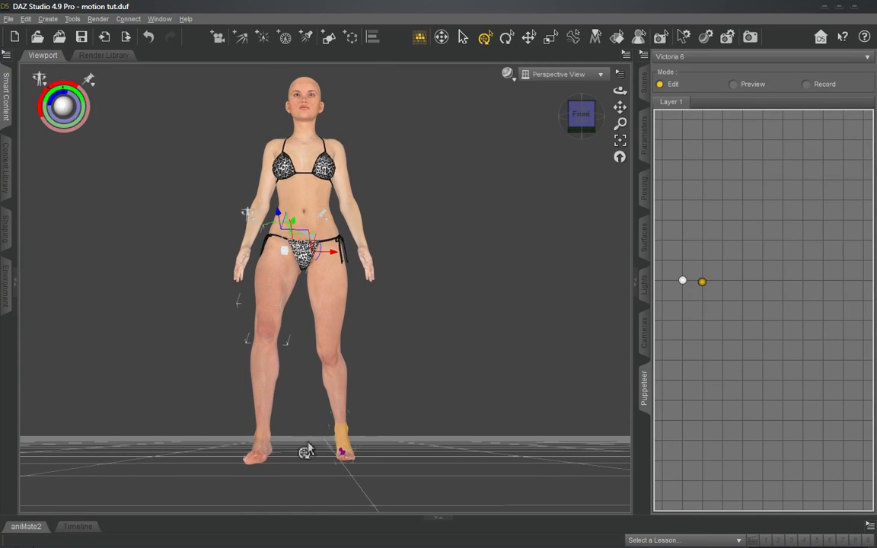
pyautogui.click(263, 453)
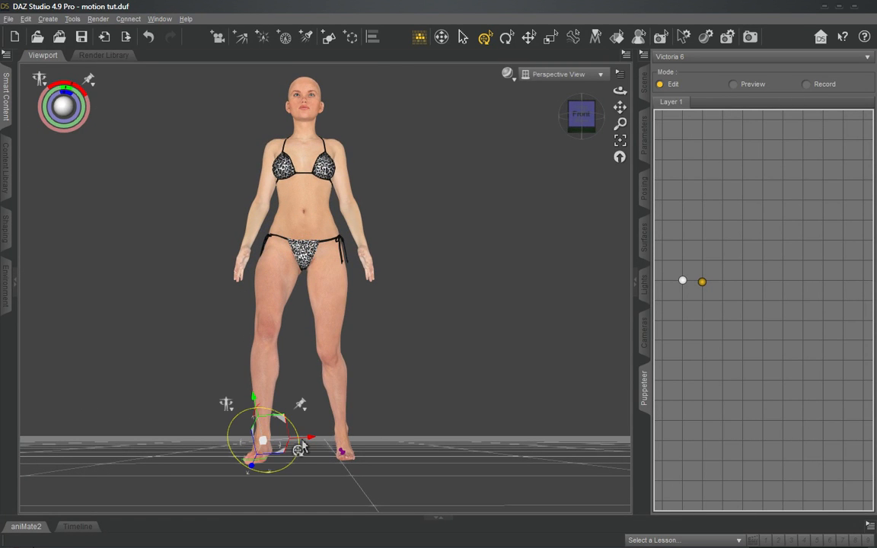
pyautogui.moveTo(304, 450); pyautogui.dragTo(301, 456)
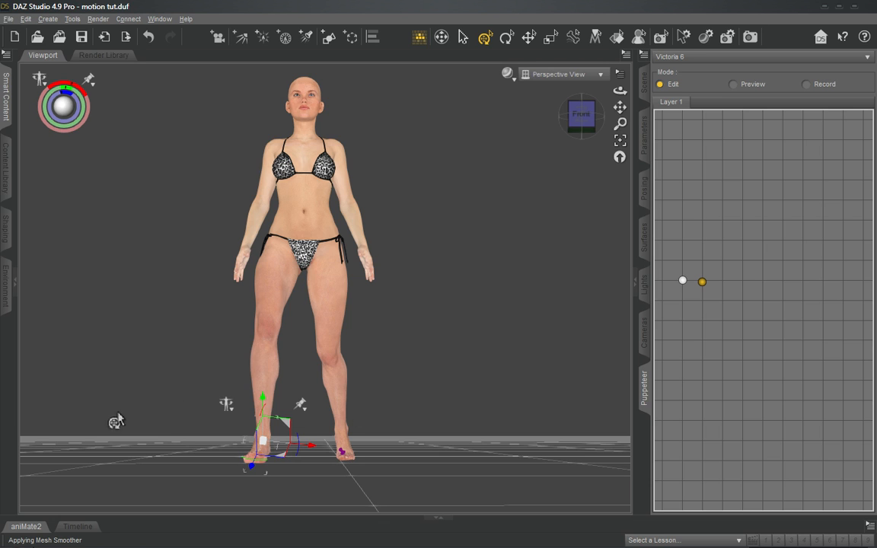
# - Bend the right shin back at the knee to shorten the forward step, and adjust the tilt of the right toes
pyautogui.click(594, 114)
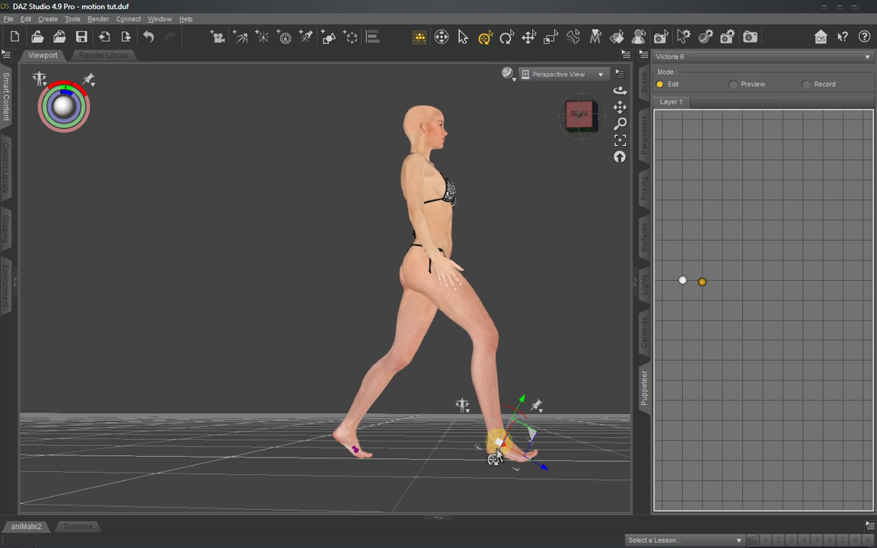
pyautogui.click(489, 385)
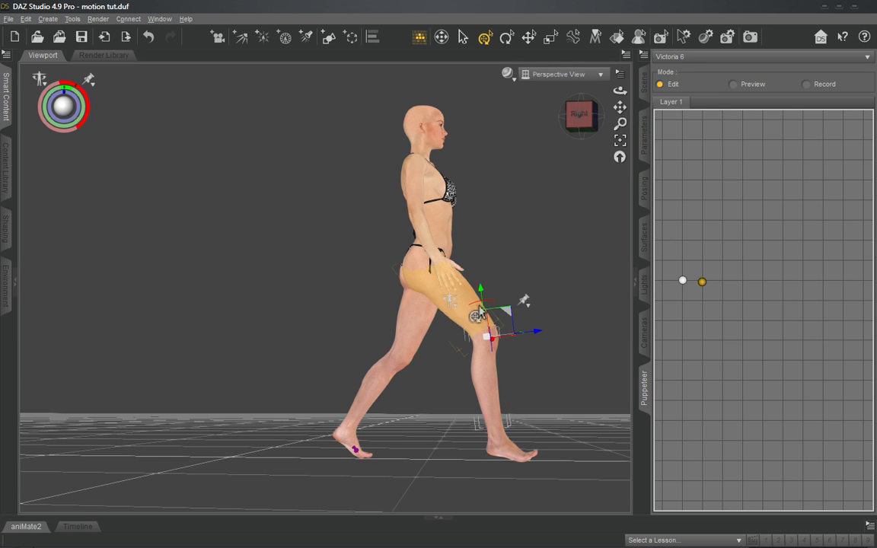
pyautogui.moveTo(479, 308); pyautogui.dragTo(477, 306)
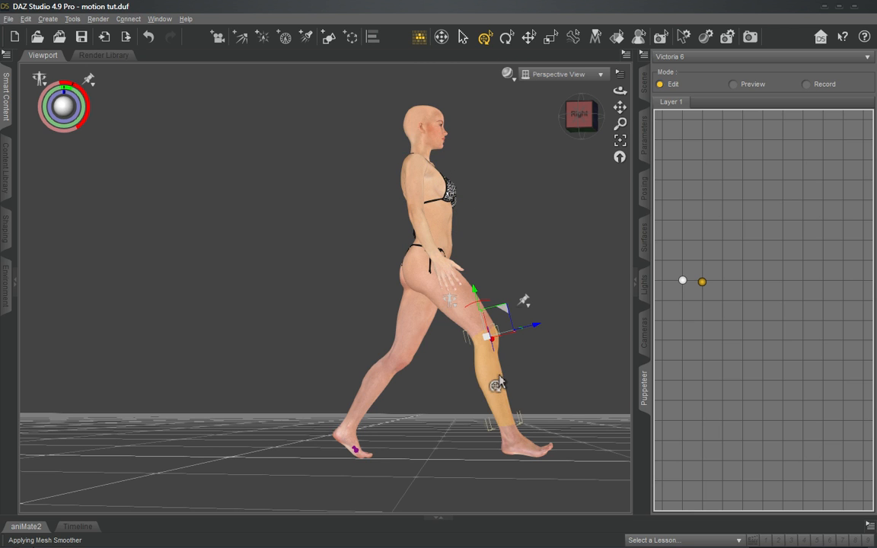
pyautogui.moveTo(471, 310); pyautogui.dragTo(478, 311)
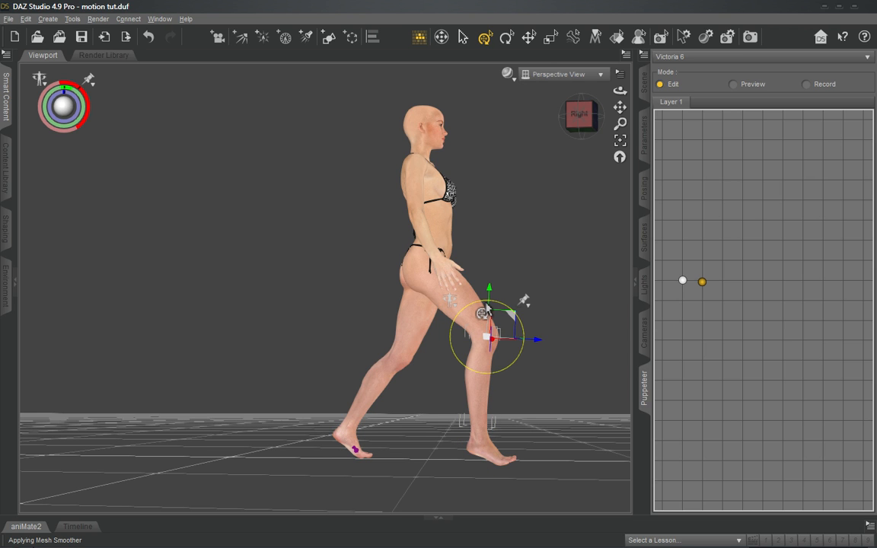
pyautogui.moveTo(488, 307); pyautogui.dragTo(486, 308)
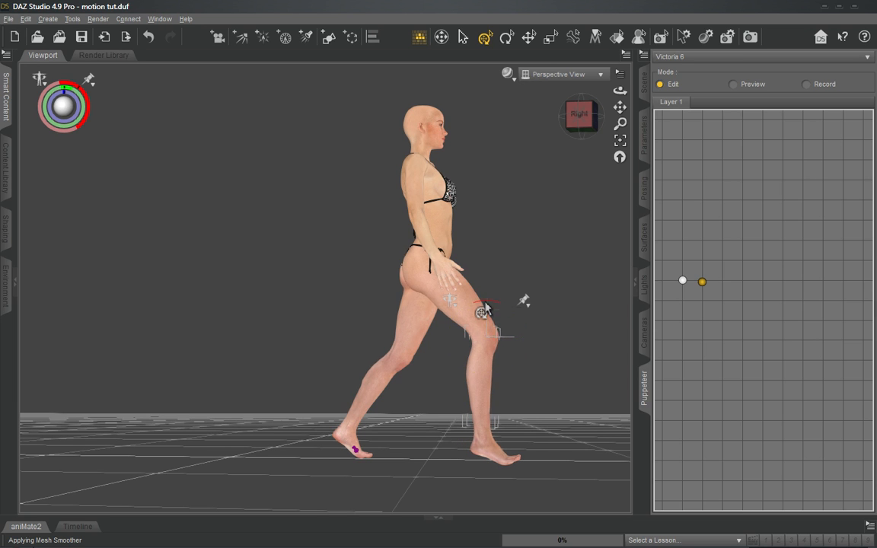
pyautogui.click(517, 465)
pyautogui.moveTo(494, 435); pyautogui.dragTo(502, 431)
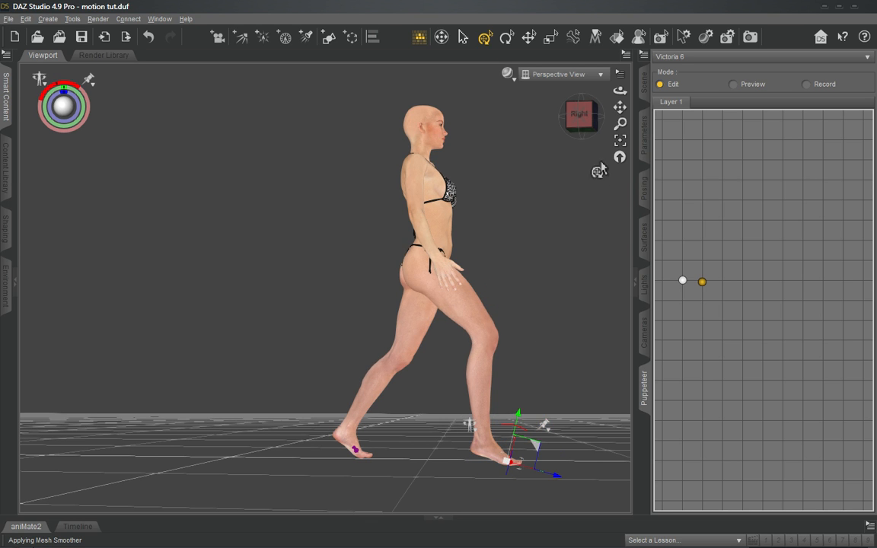
# - Twist the left shin slightly around its length to correct the direction of the trailing leg
pyautogui.moveTo(573, 118); pyautogui.dragTo(514, 117)
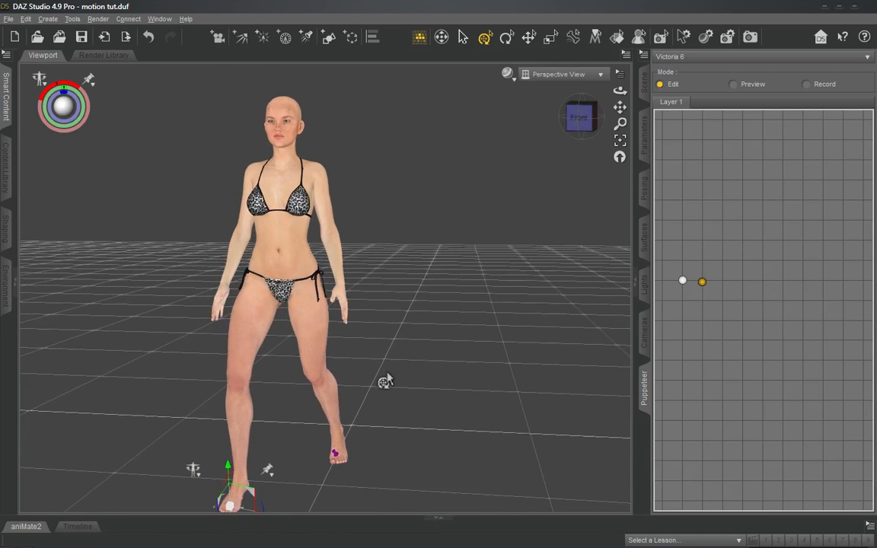
pyautogui.click(329, 415)
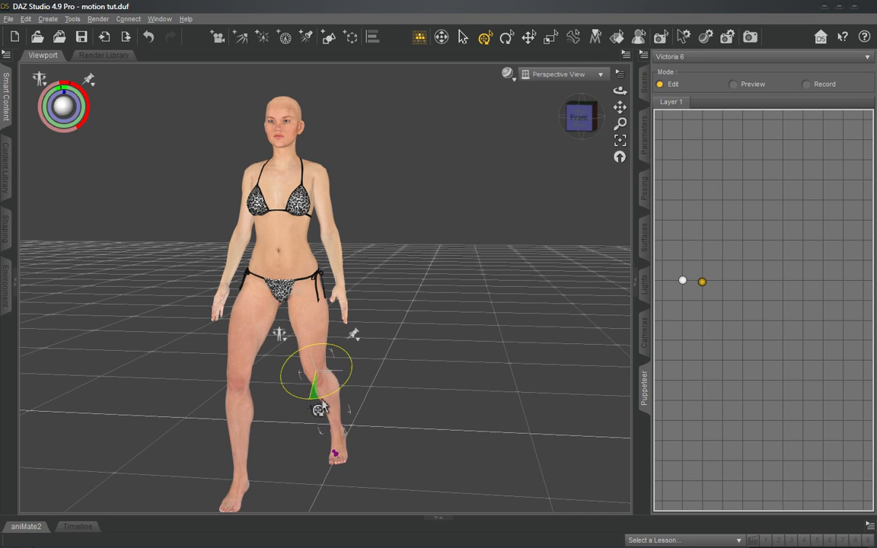
pyautogui.moveTo(320, 401); pyautogui.dragTo(320, 401)
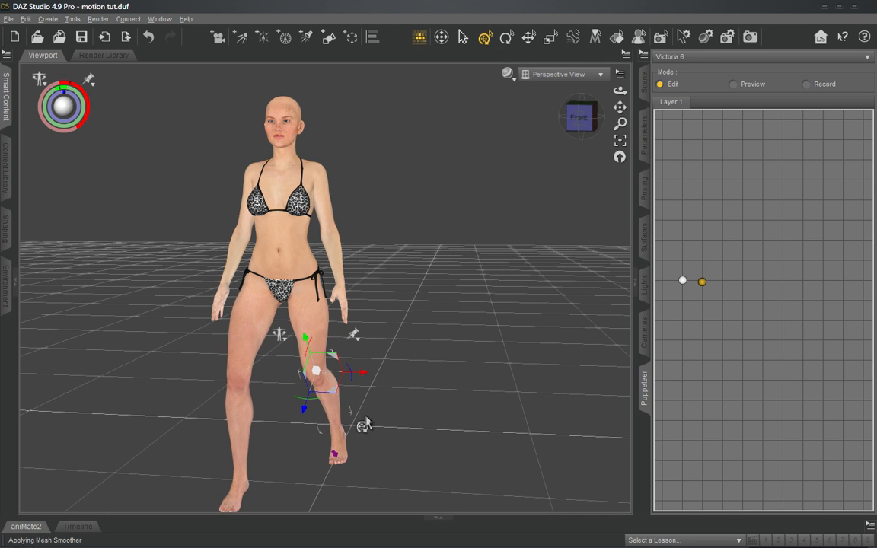
# - Check the long stride from the front and side, and store it in Puppeteer as a third pose beside the second
pyautogui.click(580, 117)
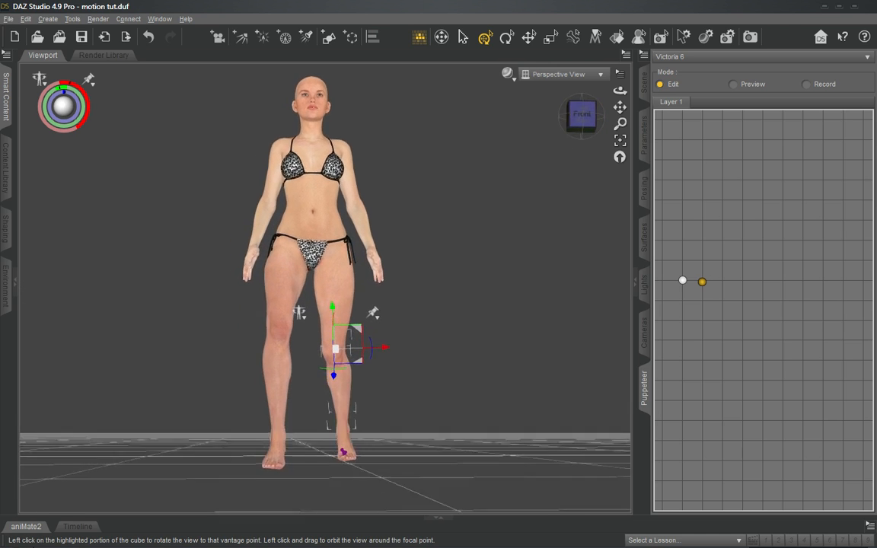
pyautogui.moveTo(581, 116); pyautogui.dragTo(504, 116)
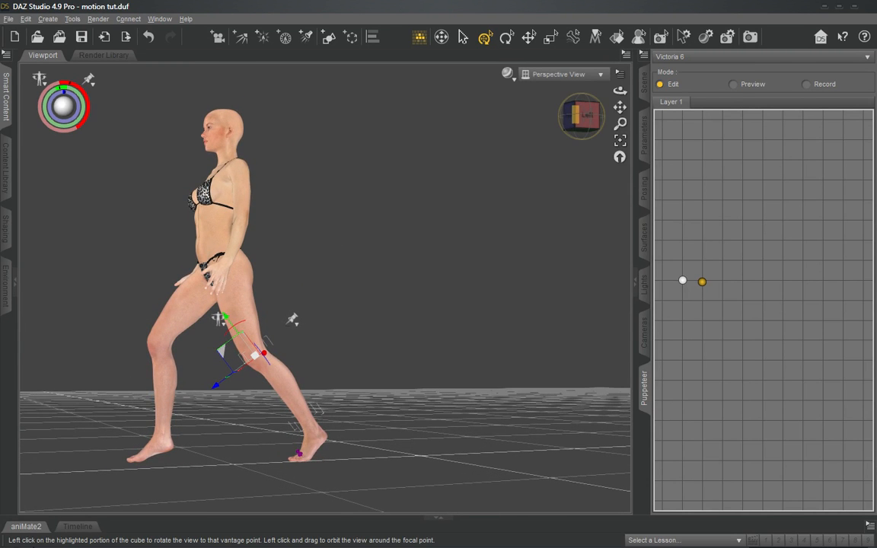
pyautogui.moveTo(585, 116); pyautogui.dragTo(577, 114)
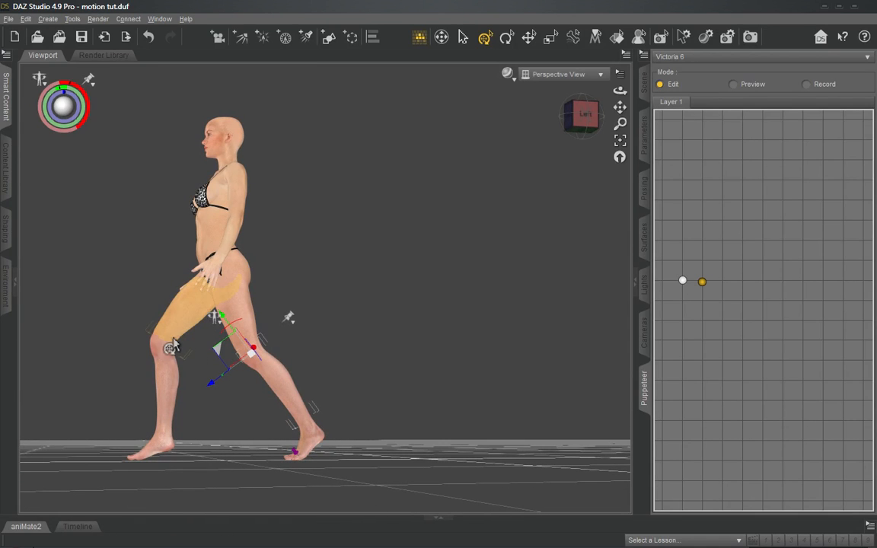
pyautogui.click(585, 114)
pyautogui.moveTo(583, 116)
pyautogui.mouseDown()
pyautogui.moveTo(604, 119)
pyautogui.moveTo(580, 126)
pyautogui.mouseUp()
pyautogui.click(583, 120)
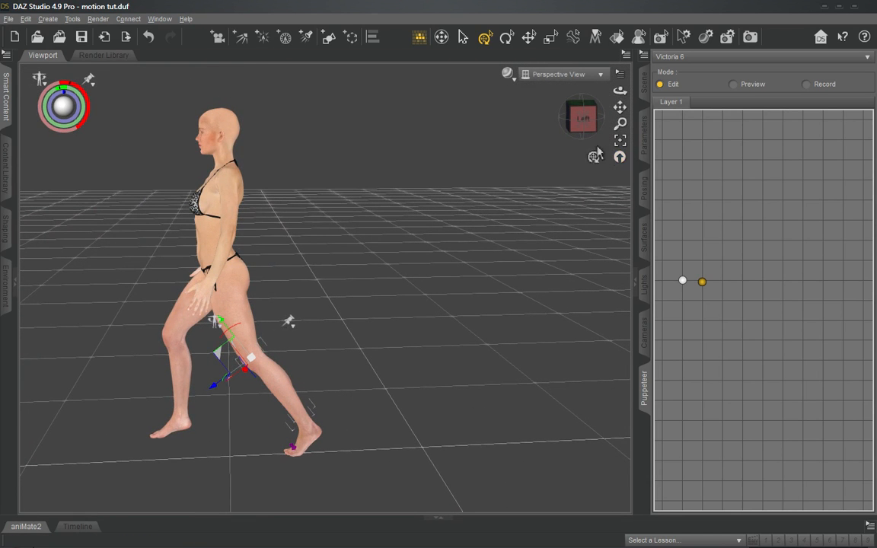
pyautogui.click(584, 118)
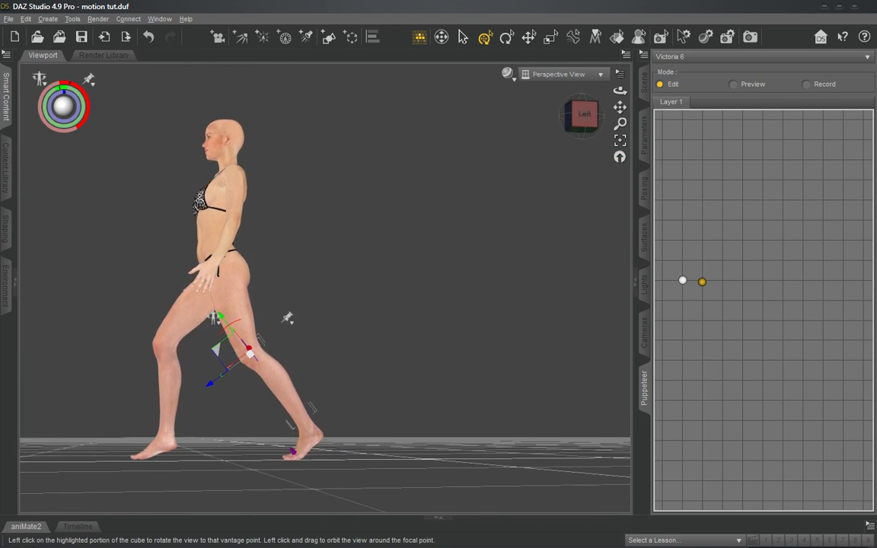
pyautogui.moveTo(583, 118); pyautogui.dragTo(585, 147)
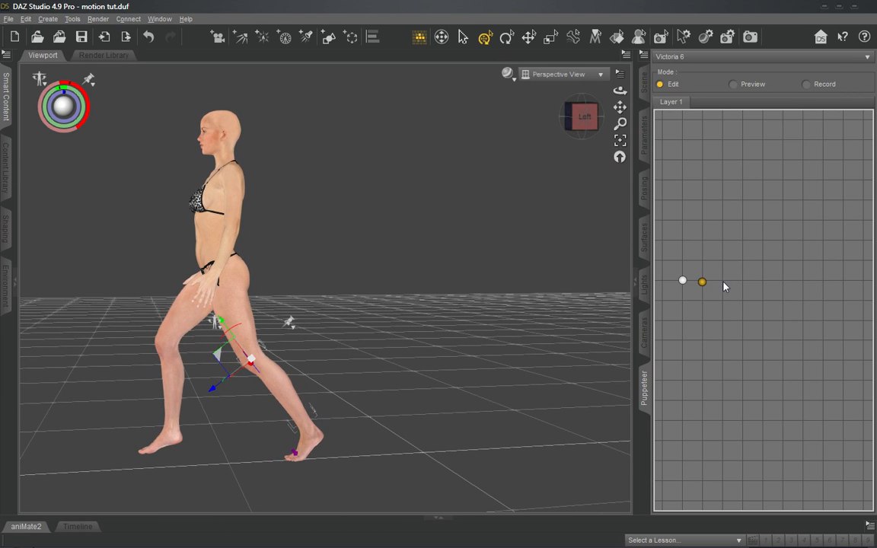
pyautogui.click(723, 280)
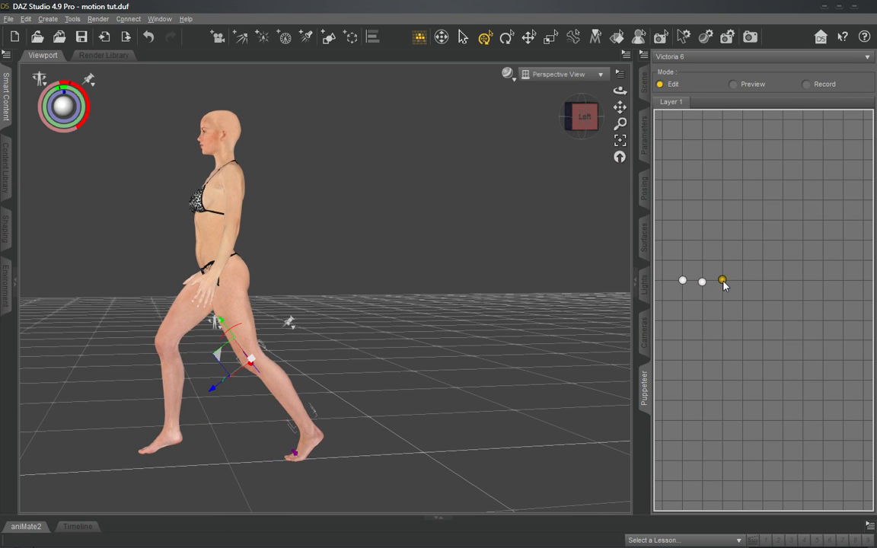
# - Recall the second stored pose and swing the left arm back behind the body from the forearm
pyautogui.click(683, 281)
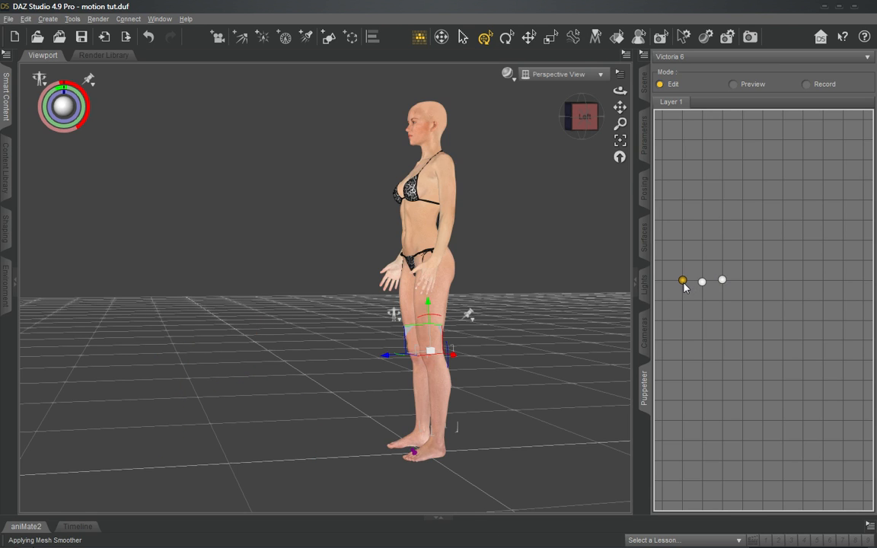
pyautogui.click(702, 282)
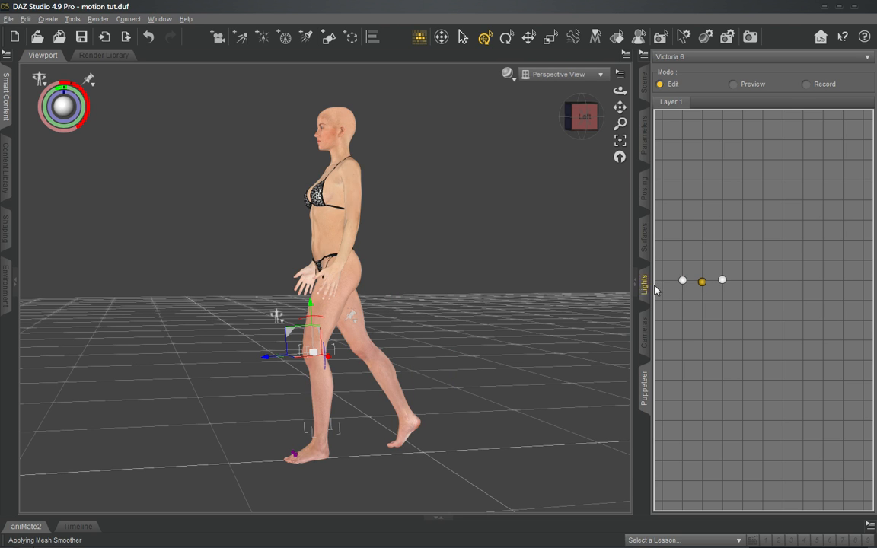
pyautogui.click(346, 259)
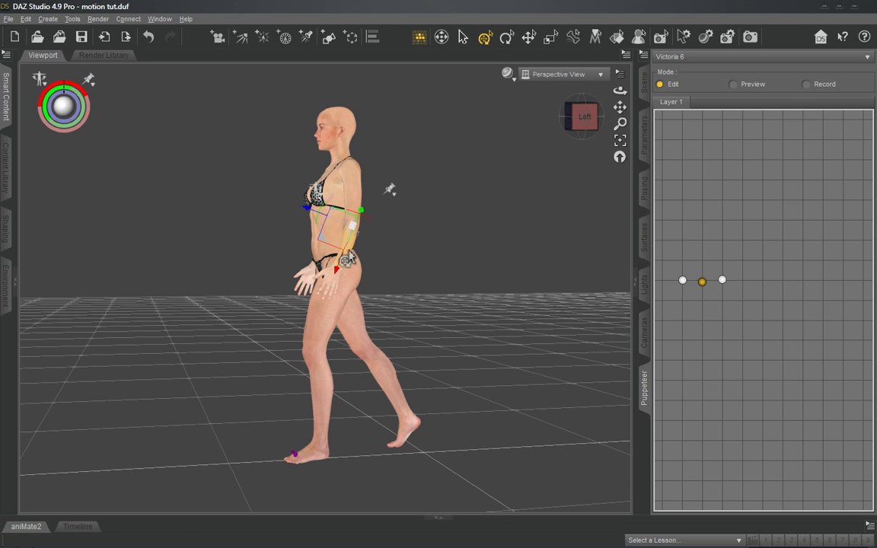
pyautogui.click(358, 218)
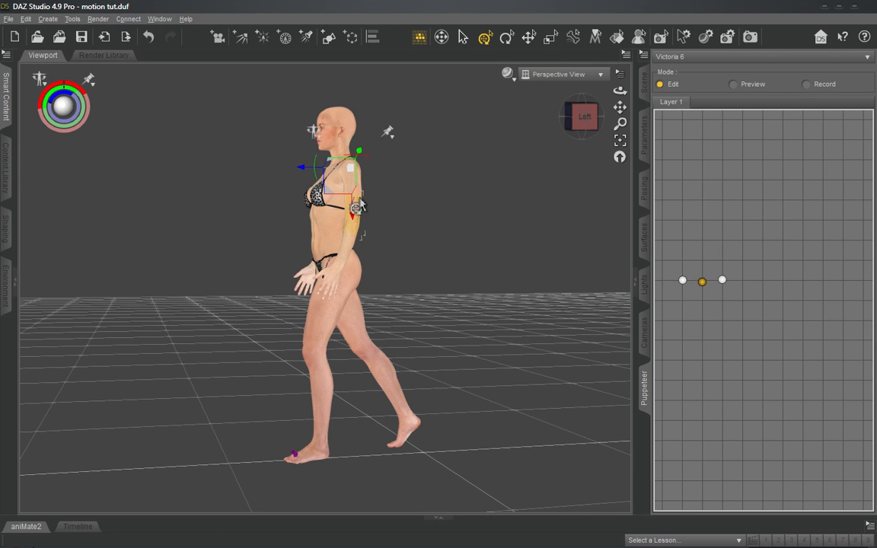
pyautogui.click(347, 267)
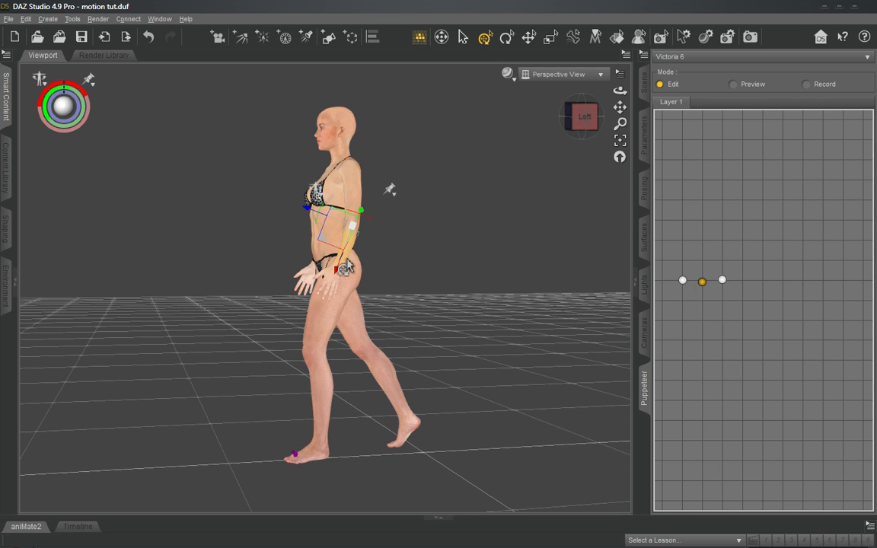
pyautogui.moveTo(346, 267); pyautogui.dragTo(365, 263)
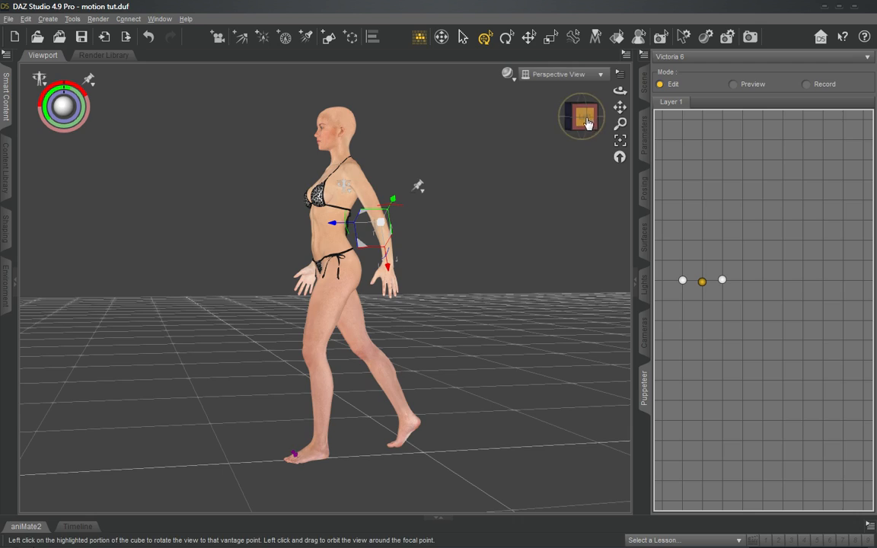
# - Swing the right arm forward to oppose the left, and update the second stored pose with the new arm positions
pyautogui.moveTo(588, 122); pyautogui.dragTo(506, 168)
pyautogui.moveTo(319, 263); pyautogui.dragTo(501, 201)
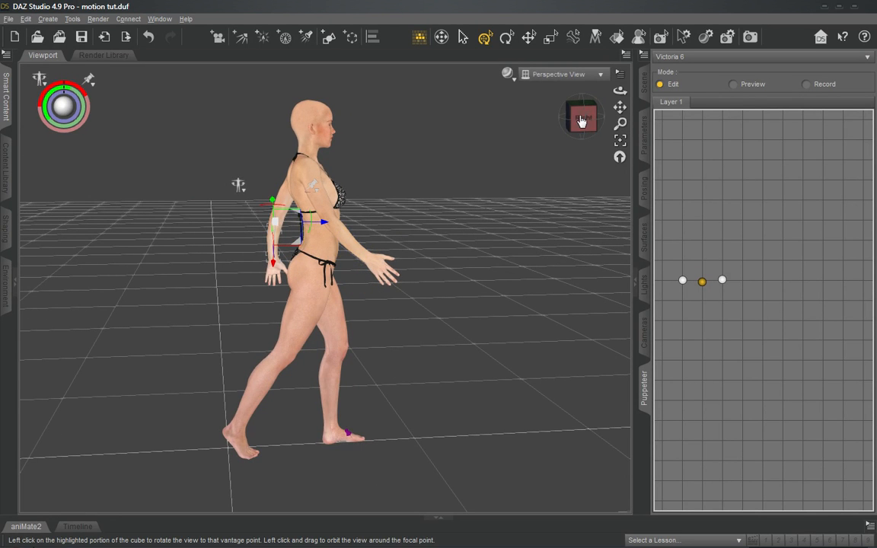
pyautogui.moveTo(582, 121); pyautogui.dragTo(556, 140)
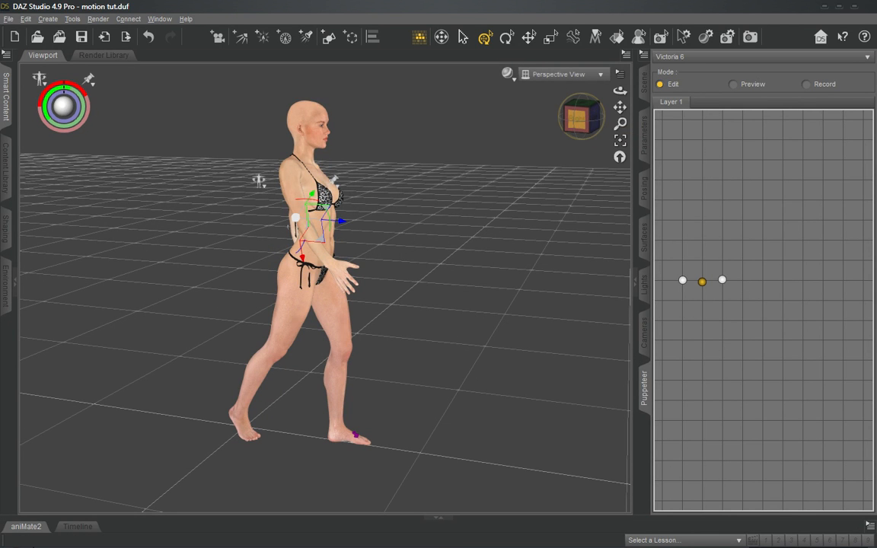
pyautogui.moveTo(585, 121); pyautogui.dragTo(489, 138)
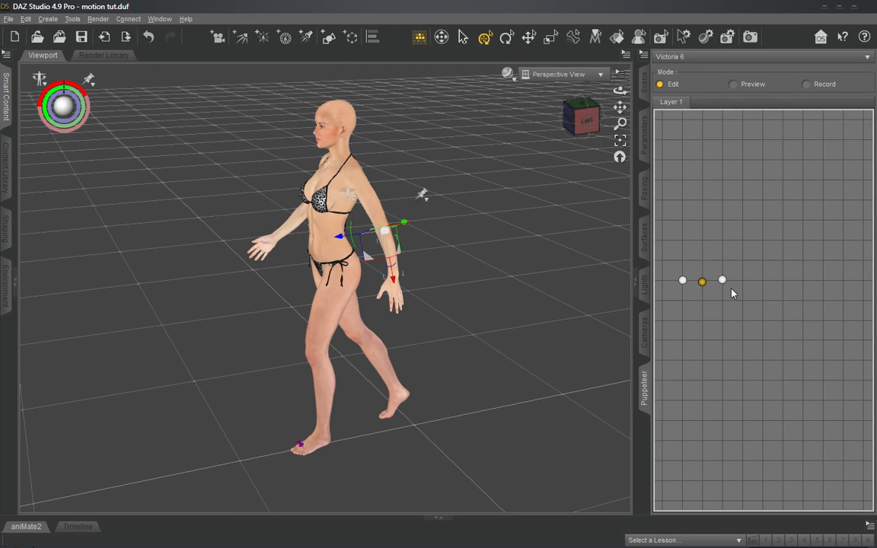
pyautogui.rightClick(702, 283)
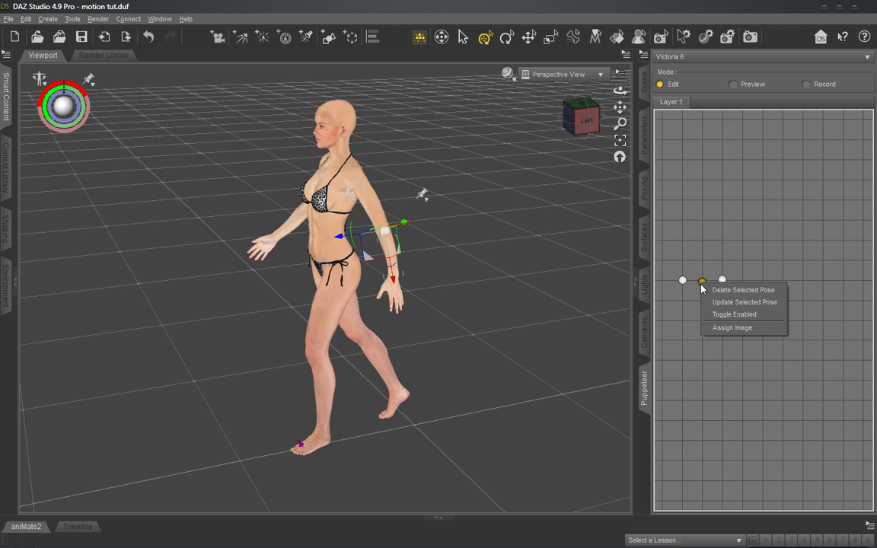
pyautogui.click(735, 313)
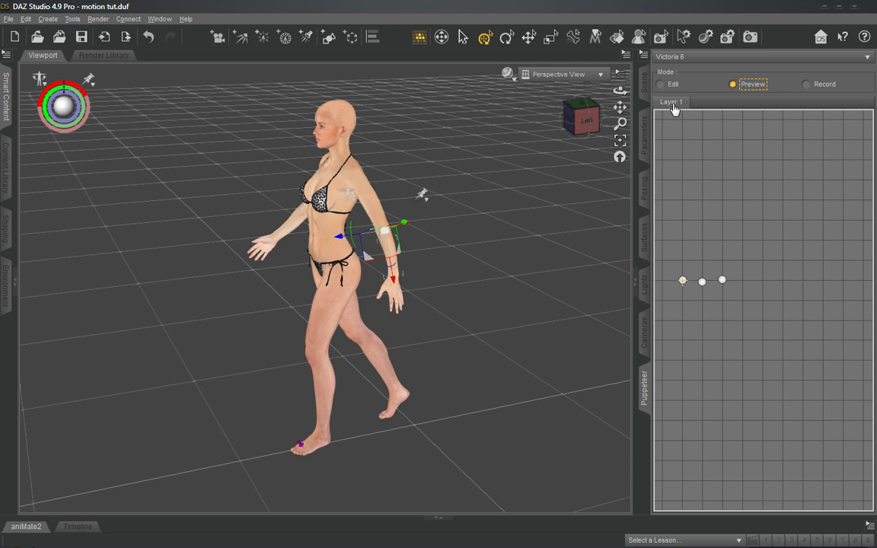
# - Preview the transition between the stored poses, starting from the first standing pose
pyautogui.click(683, 282)
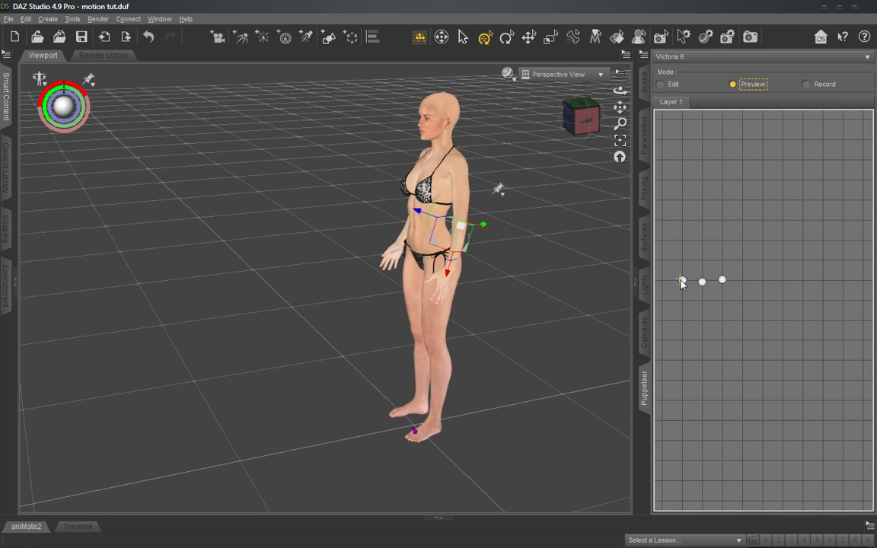
pyautogui.moveTo(683, 283)
pyautogui.mouseDown()
pyautogui.moveTo(727, 285)
pyautogui.moveTo(683, 283)
pyautogui.mouseUp()
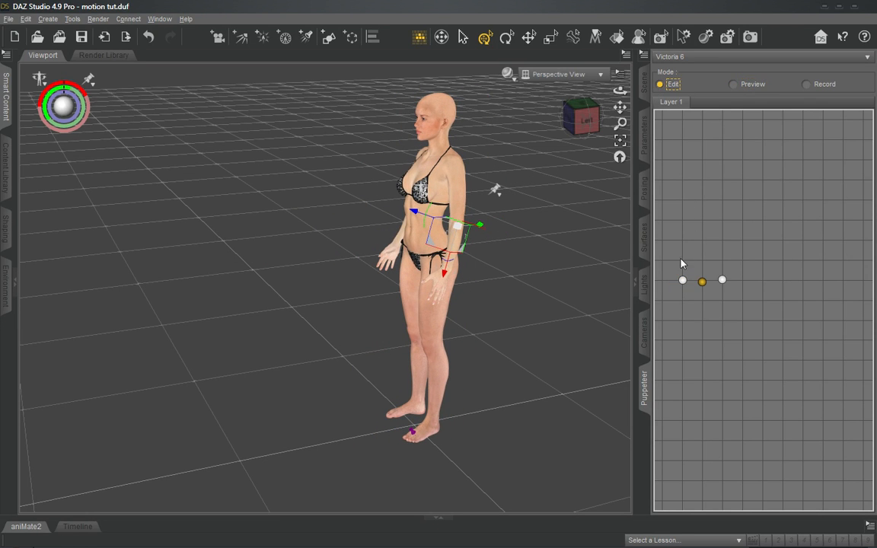
# - Return Puppeteer to Edit mode and step through the first, second and third stored poses in a side view
pyautogui.click(682, 281)
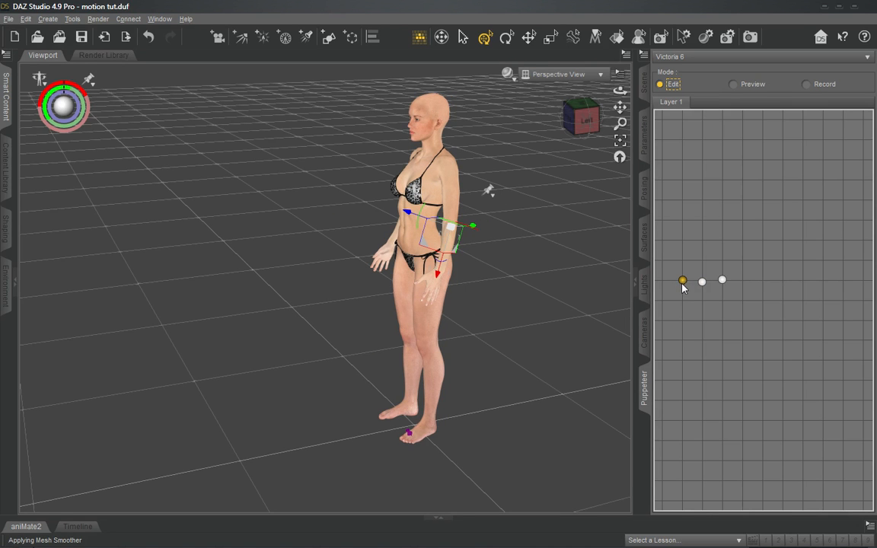
pyautogui.click(585, 121)
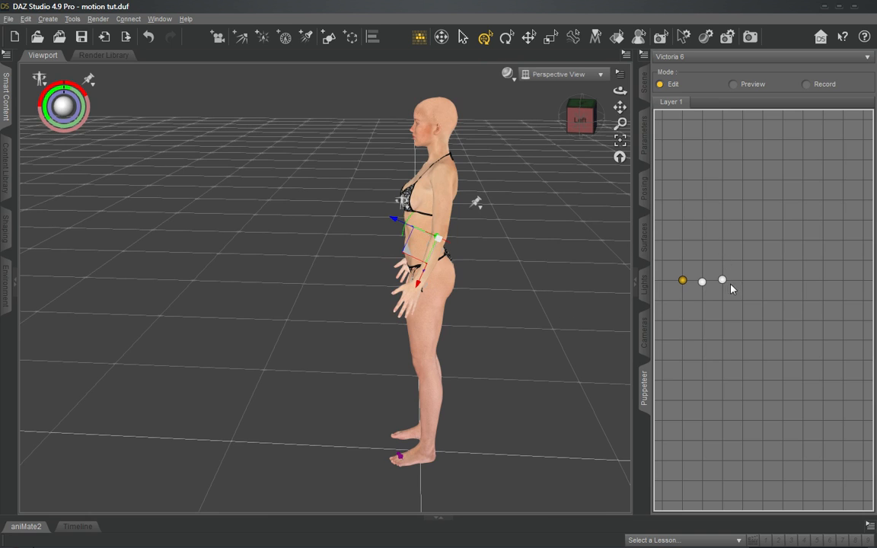
pyautogui.click(702, 282)
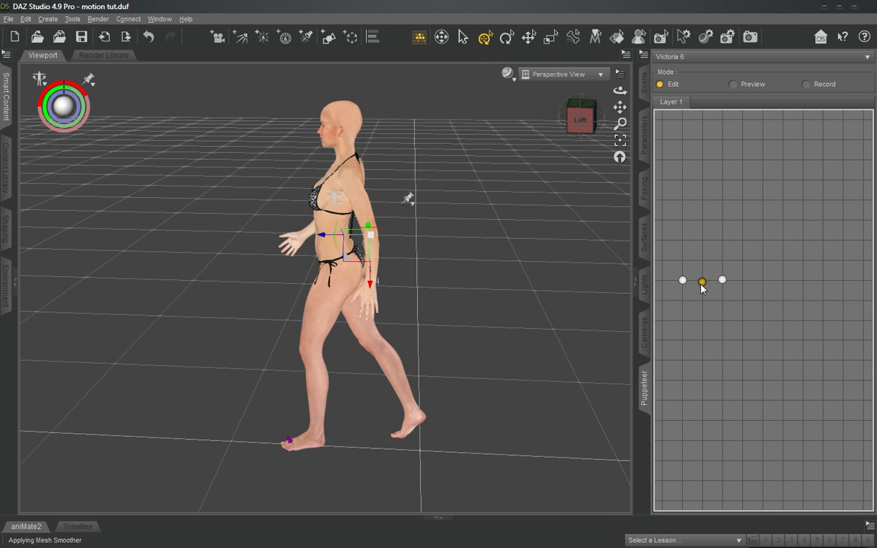
pyautogui.click(722, 281)
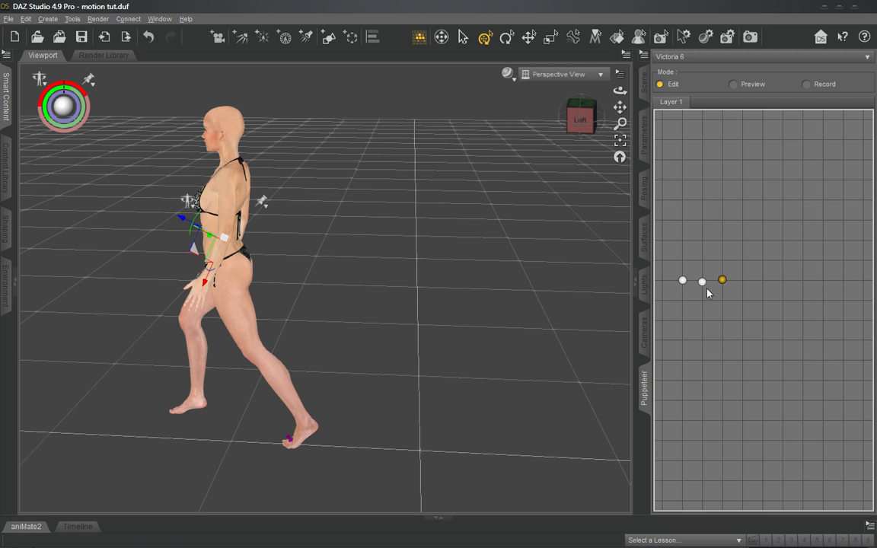
# - Alternate between the first and third stored poses to compare the stride, and recall the second pose
pyautogui.click(683, 281)
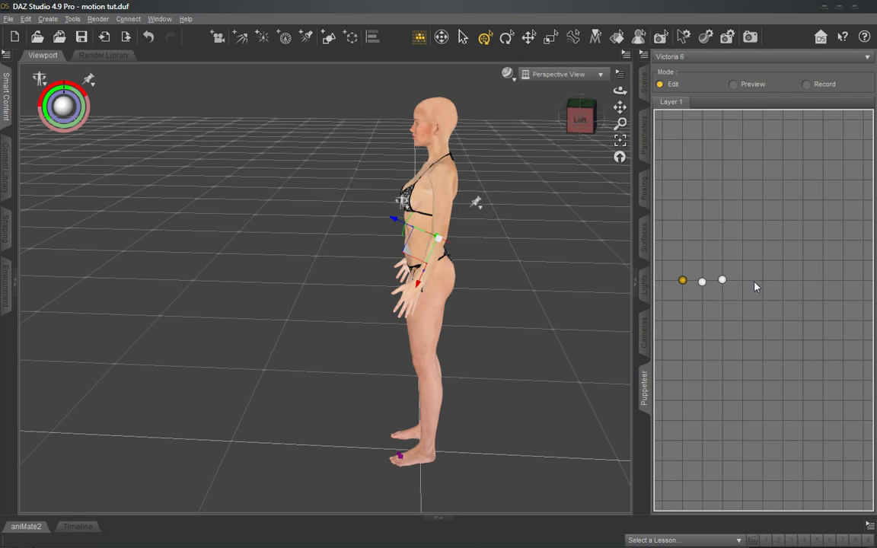
pyautogui.click(723, 281)
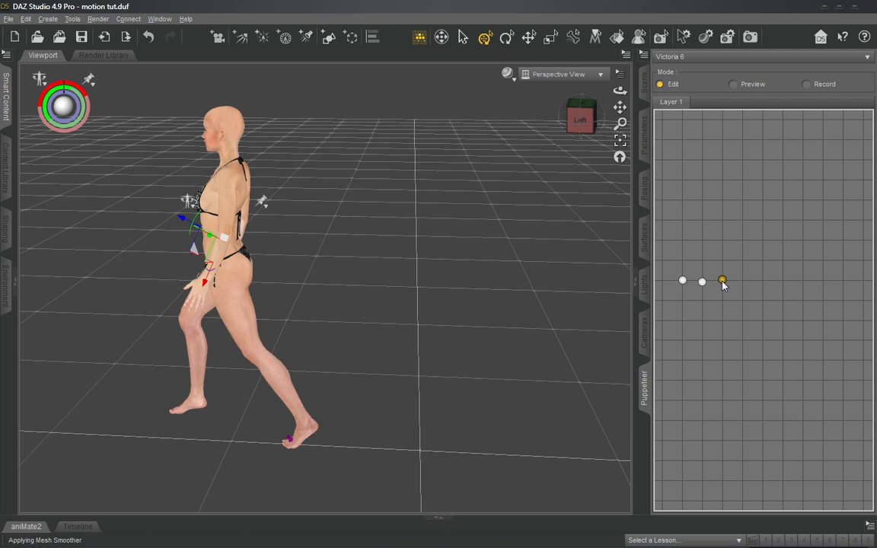
pyautogui.click(683, 281)
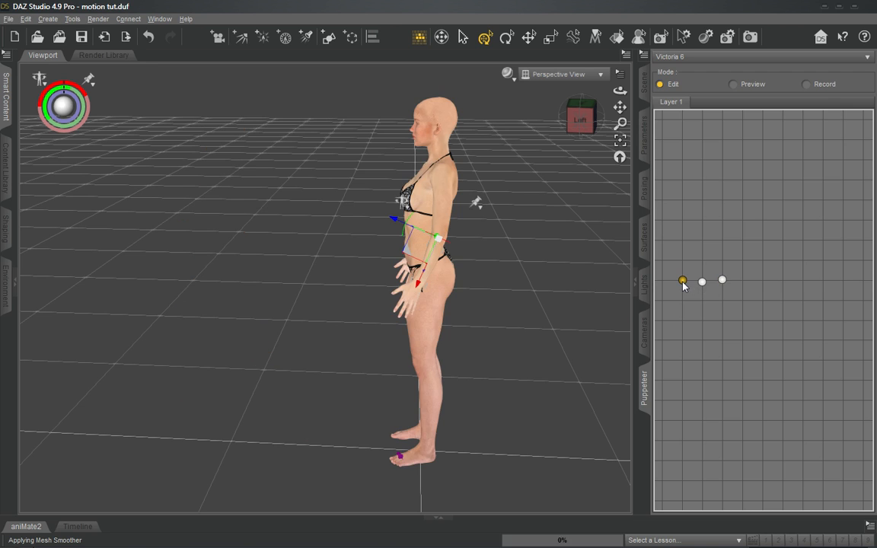
pyautogui.click(723, 281)
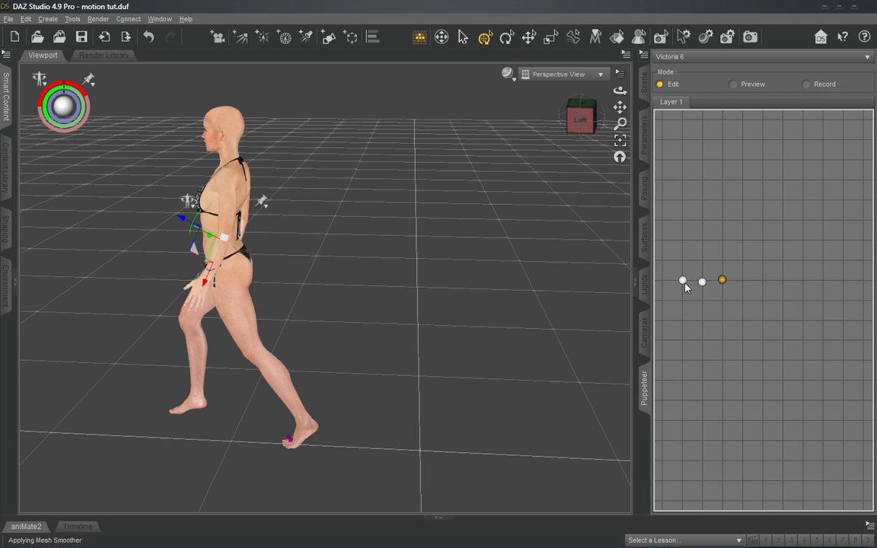
pyautogui.click(683, 281)
pyautogui.click(723, 281)
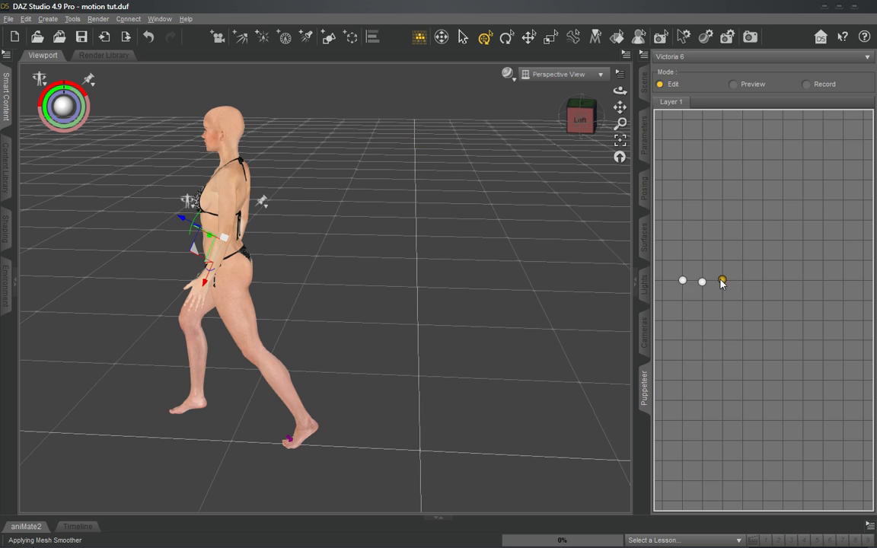
pyautogui.click(682, 282)
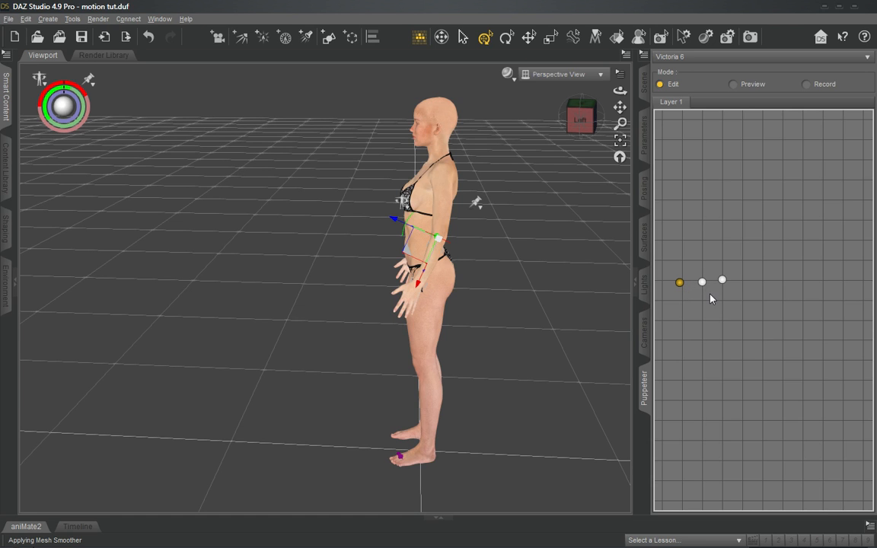
pyautogui.click(703, 283)
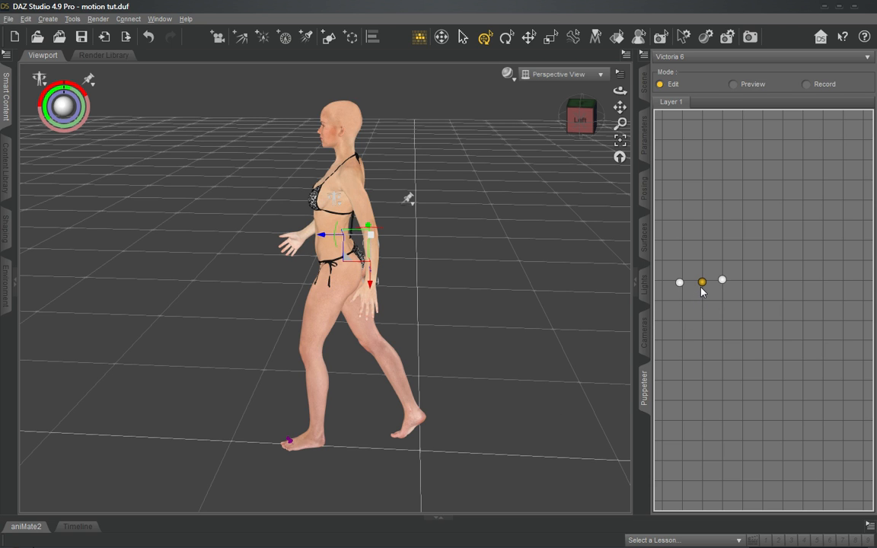
# - Switch Puppeteer to Preview mode and scrub between the first and second poses from an angled view to examine the blended step
pyautogui.click(733, 86)
pyautogui.moveTo(682, 284)
pyautogui.mouseDown()
pyautogui.moveTo(707, 285)
pyautogui.moveTo(680, 285)
pyautogui.moveTo(697, 284)
pyautogui.mouseUp()
pyautogui.moveTo(621, 91)
pyautogui.mouseDown()
pyautogui.moveTo(638, 91)
pyautogui.moveTo(604, 92)
pyautogui.mouseUp()
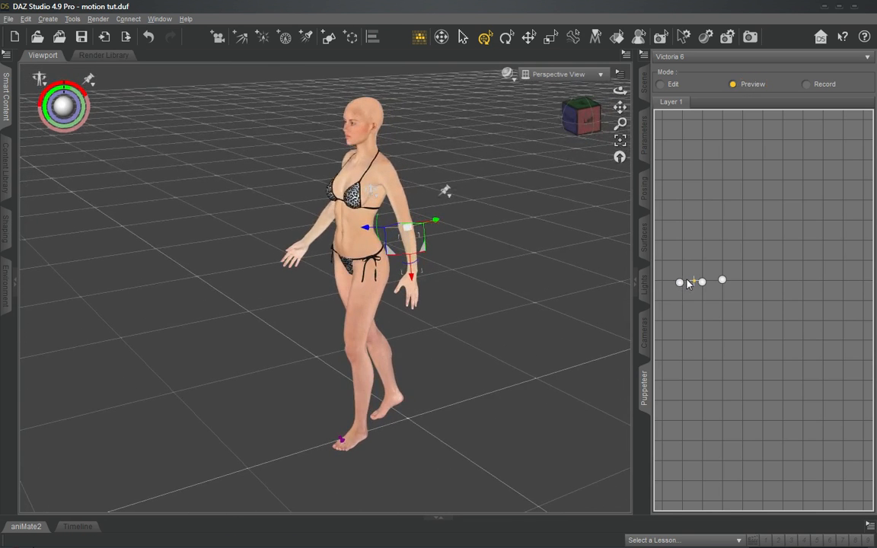
pyautogui.moveTo(687, 284)
pyautogui.mouseDown()
pyautogui.moveTo(682, 290)
pyautogui.moveTo(700, 288)
pyautogui.moveTo(678, 286)
pyautogui.moveTo(699, 281)
pyautogui.mouseUp()
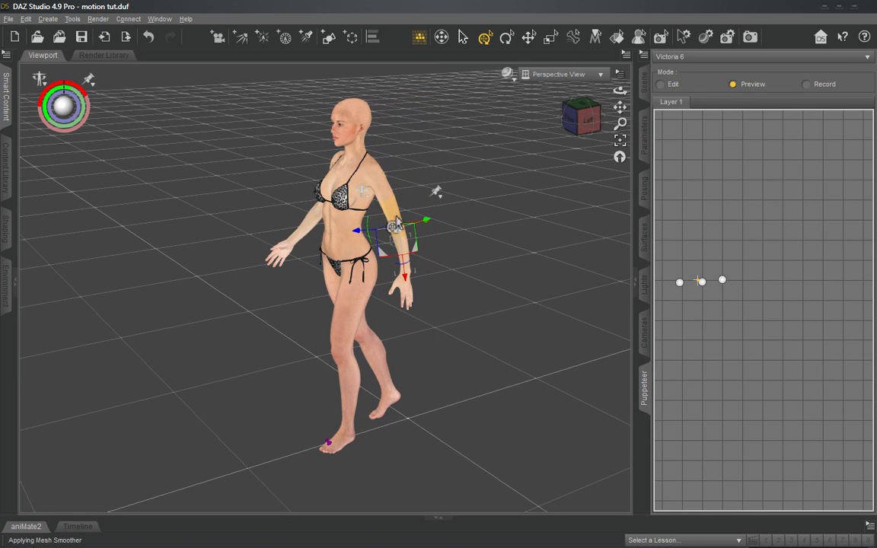
pyautogui.moveTo(700, 284); pyautogui.dragTo(703, 287)
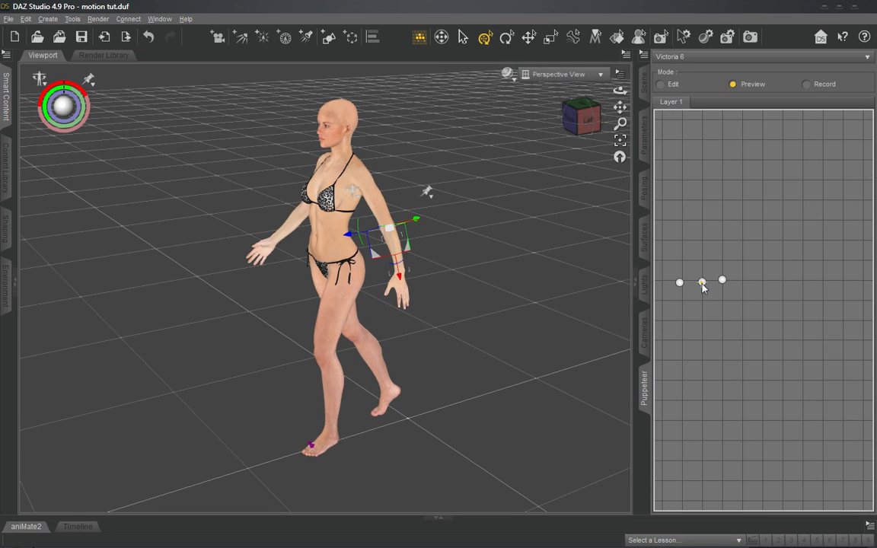
pyautogui.moveTo(702, 287)
pyautogui.mouseDown()
pyautogui.moveTo(679, 284)
pyautogui.moveTo(704, 286)
pyautogui.moveTo(679, 285)
pyautogui.moveTo(694, 274)
pyautogui.moveTo(702, 283)
pyautogui.mouseUp()
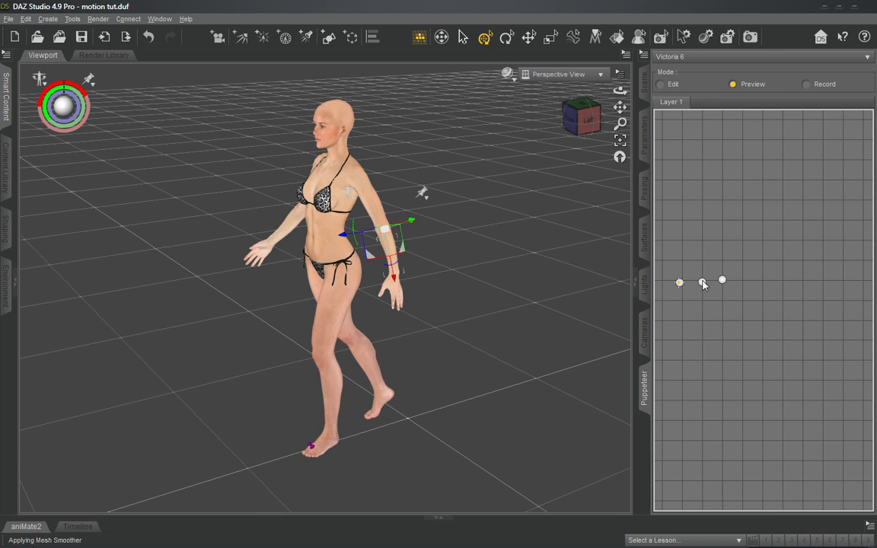
pyautogui.click(702, 284)
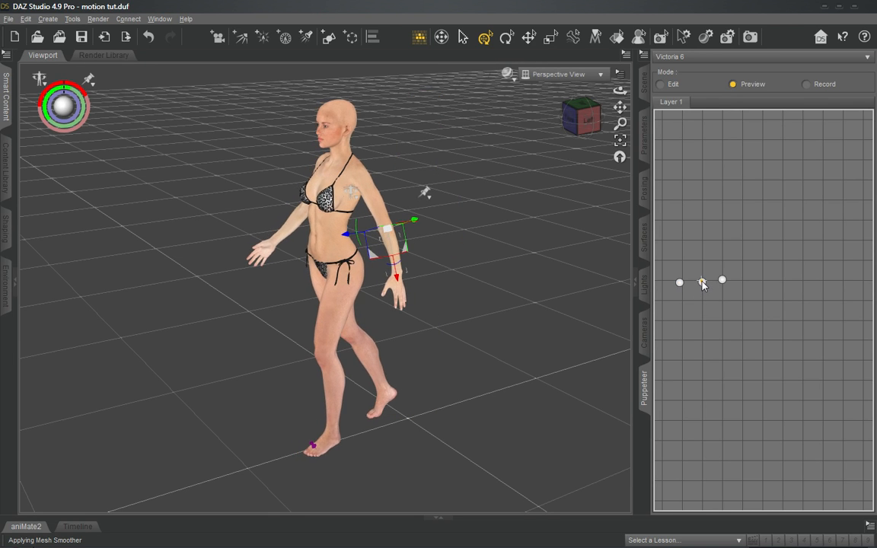
# - Scrub in small movements around the second pose in Preview mode to examine how its neighbouring poses influence it
pyautogui.moveTo(702, 280); pyautogui.dragTo(703, 284)
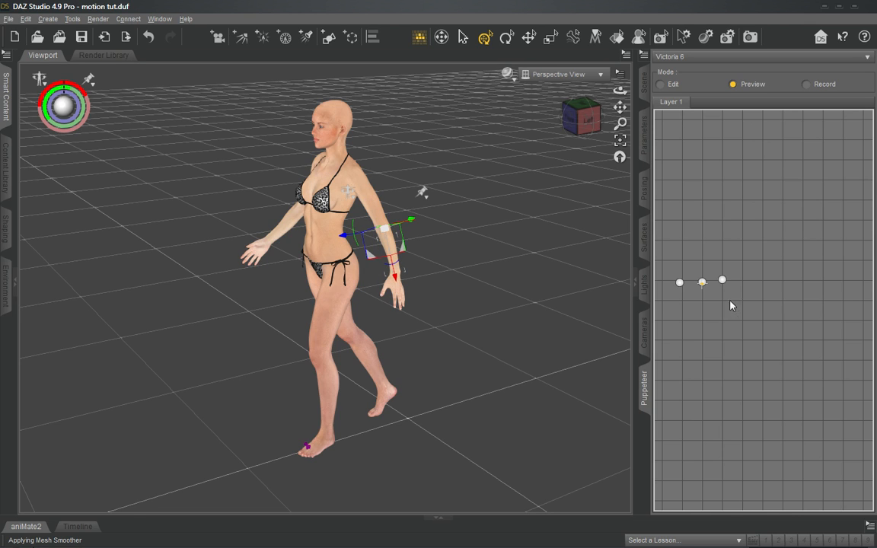
pyautogui.click(702, 283)
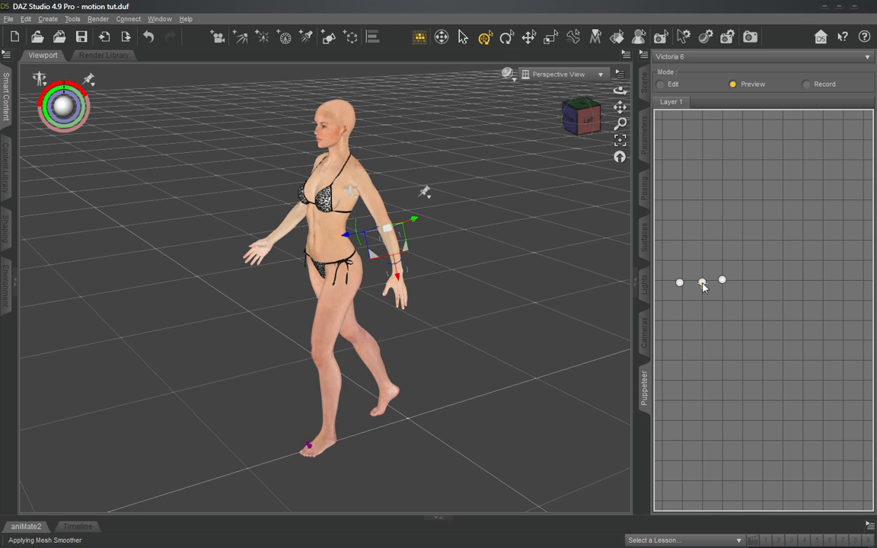
pyautogui.moveTo(703, 283)
pyautogui.mouseDown()
pyautogui.moveTo(721, 279)
pyautogui.moveTo(682, 285)
pyautogui.moveTo(723, 283)
pyautogui.moveTo(693, 286)
pyautogui.moveTo(702, 285)
pyautogui.mouseUp()
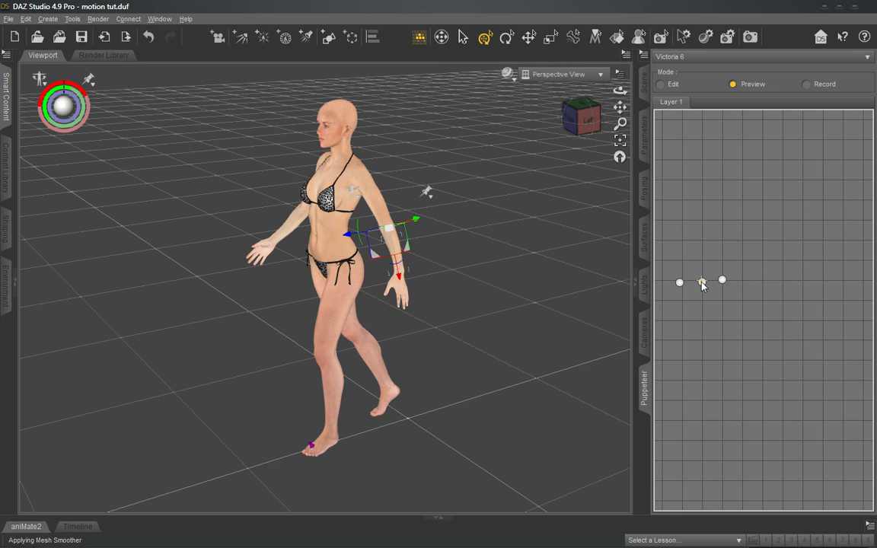
pyautogui.moveTo(702, 284)
pyautogui.mouseDown()
pyautogui.moveTo(680, 283)
pyautogui.moveTo(724, 284)
pyautogui.moveTo(704, 285)
pyautogui.mouseUp()
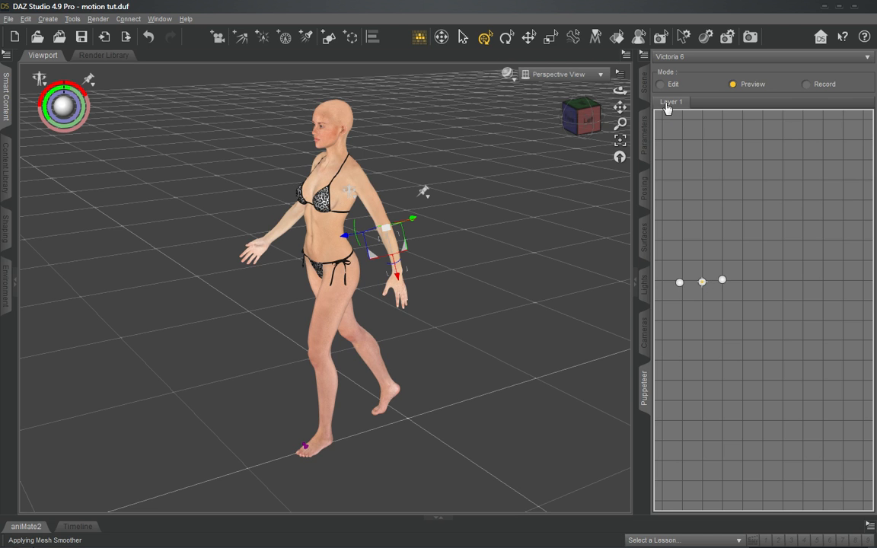
# - Switch Puppeteer back to Edit mode and compare the exact first and second stored poses
pyautogui.click(661, 85)
pyautogui.click(679, 283)
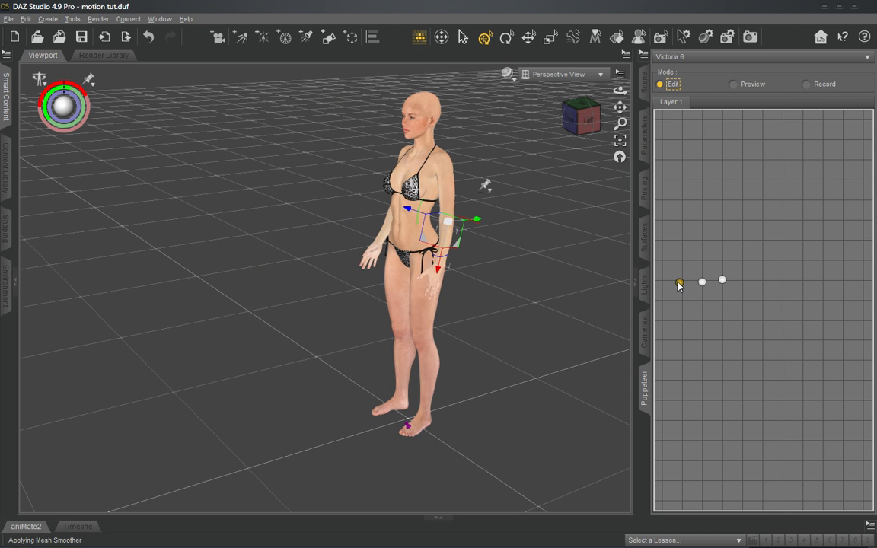
pyautogui.click(702, 282)
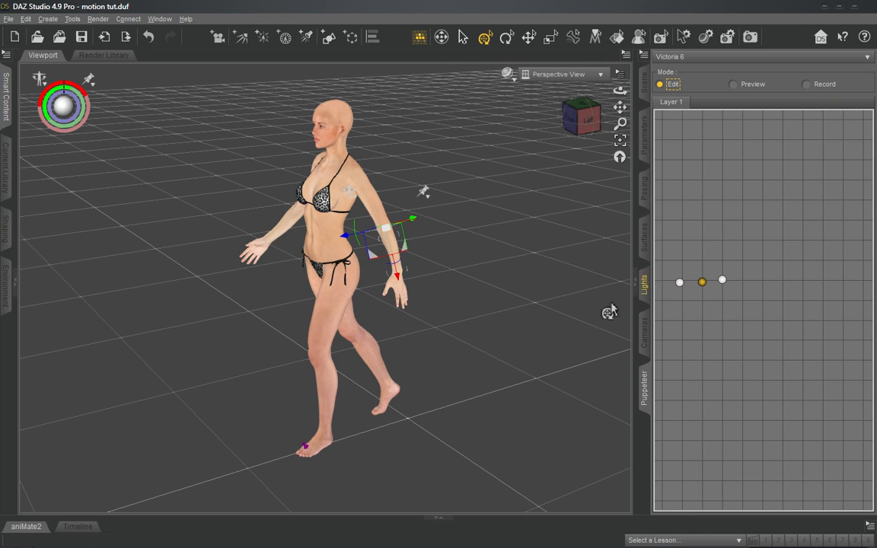
pyautogui.click(679, 283)
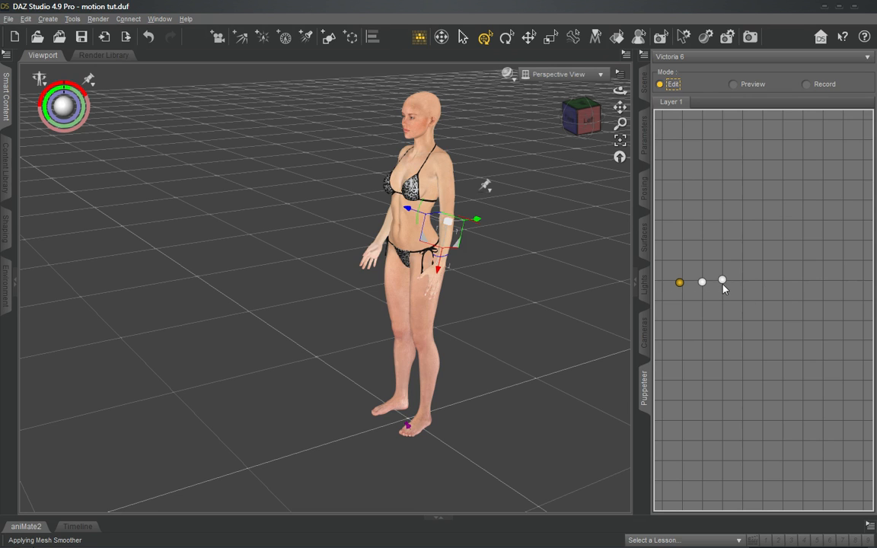
# - Switch Puppeteer to Preview mode and scrub closely around the first pose to examine the blending near it
pyautogui.click(733, 85)
pyautogui.moveTo(676, 287)
pyautogui.mouseDown()
pyautogui.moveTo(727, 284)
pyautogui.moveTo(680, 285)
pyautogui.mouseUp()
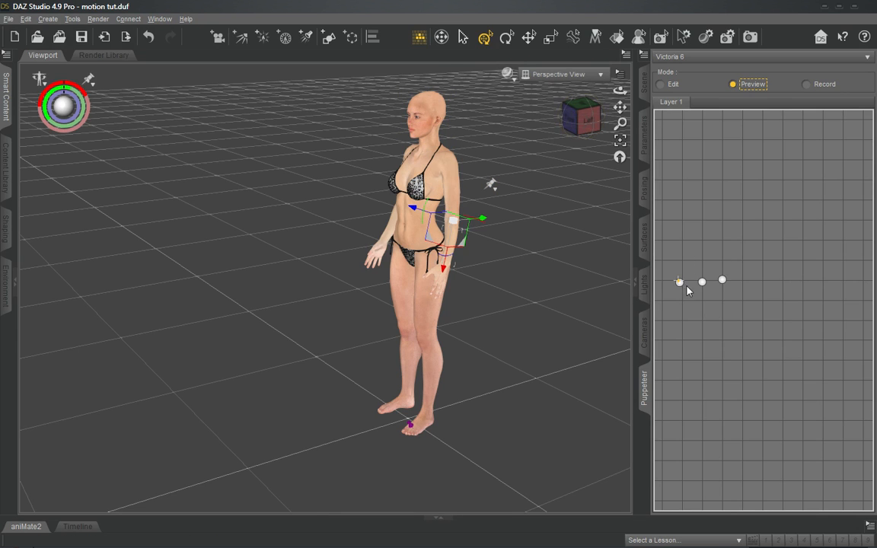
pyautogui.moveTo(678, 282)
pyautogui.mouseDown()
pyautogui.moveTo(736, 285)
pyautogui.moveTo(682, 284)
pyautogui.mouseUp()
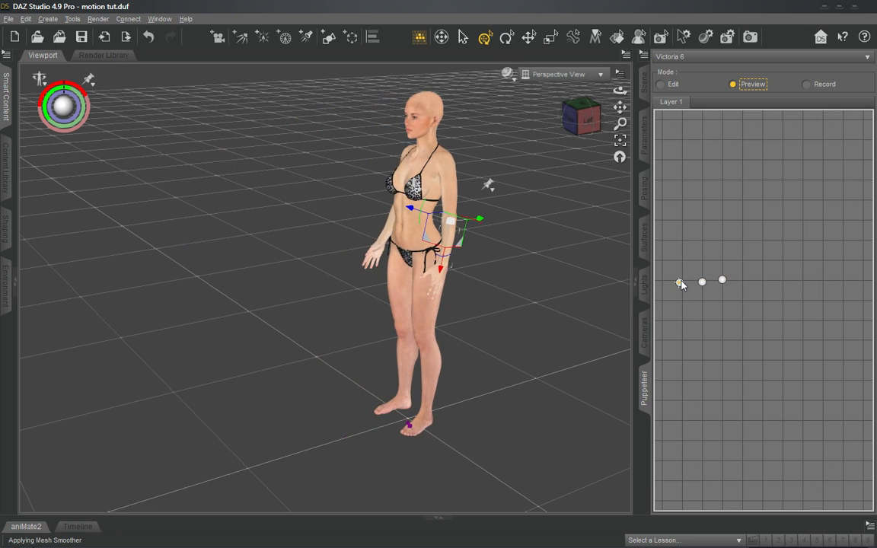
# - Return Puppeteer to Edit mode, compare the third and first stored poses, and recall the third one
pyautogui.click(675, 87)
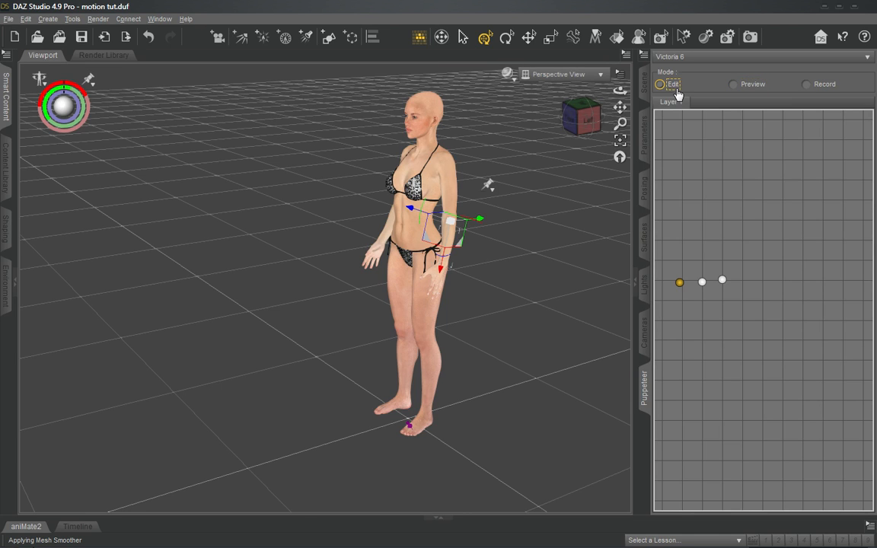
pyautogui.click(723, 282)
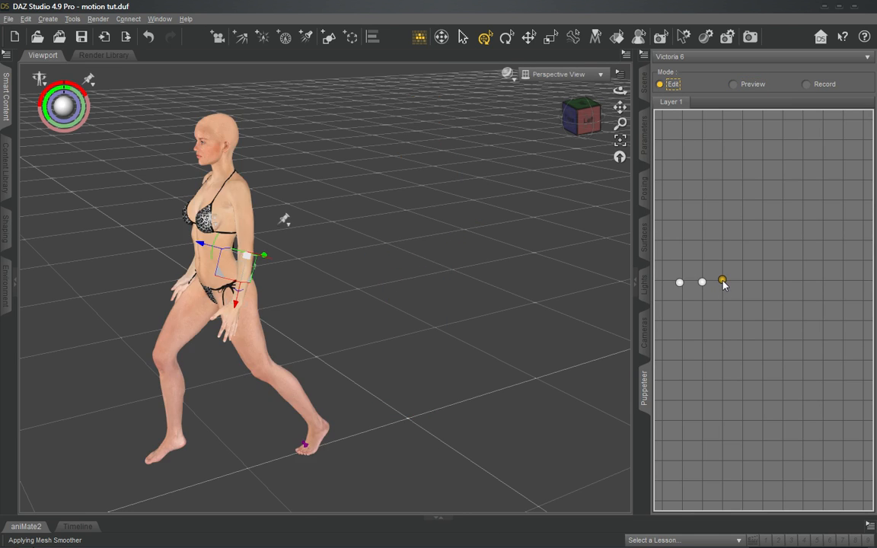
pyautogui.click(678, 283)
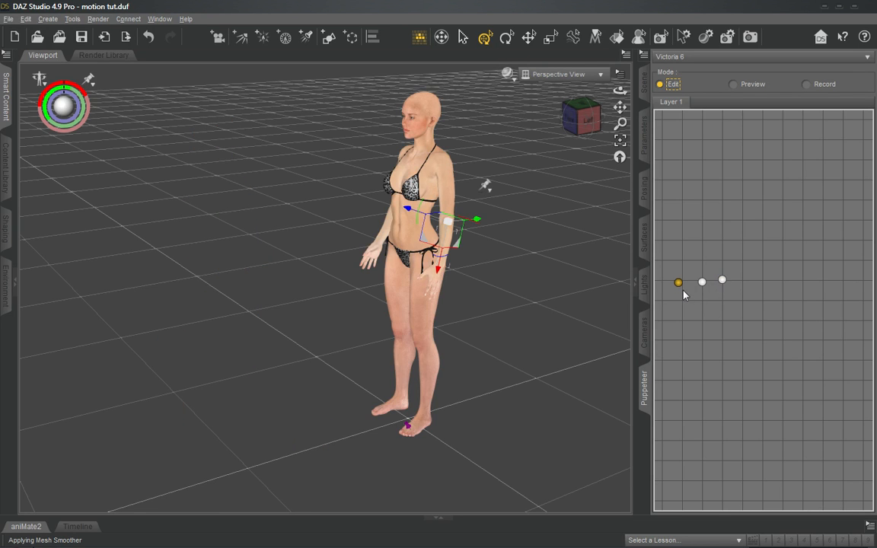
pyautogui.click(723, 282)
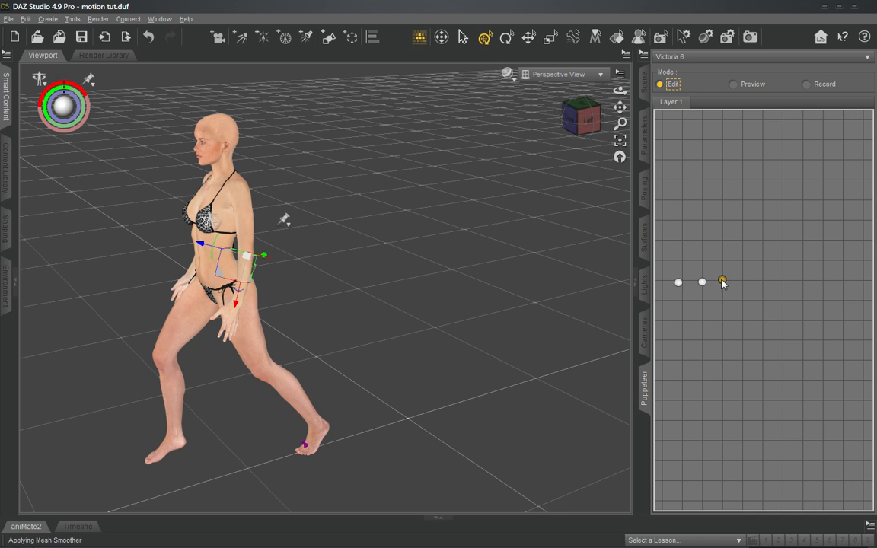
# - Remove the translation pin from the toes of Victoria 6's rear foot
pyautogui.moveTo(585, 118); pyautogui.dragTo(577, 85)
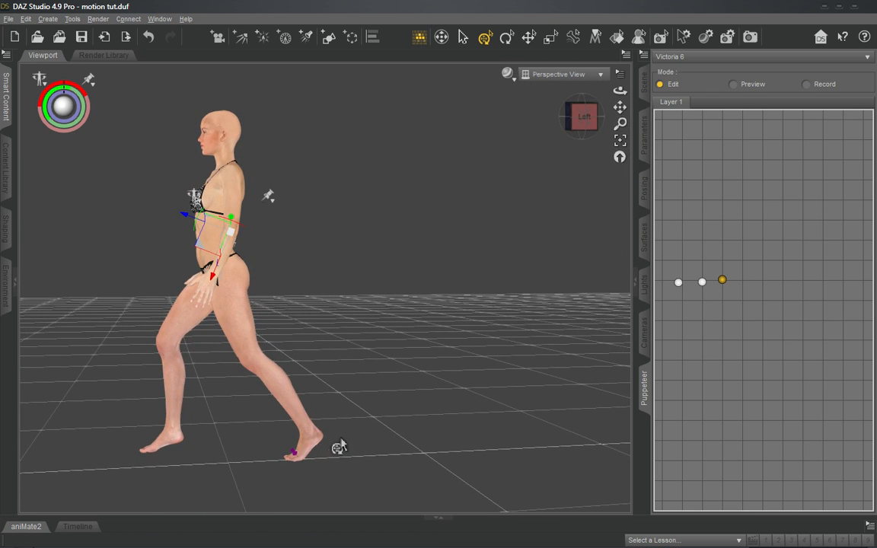
pyautogui.click(294, 468)
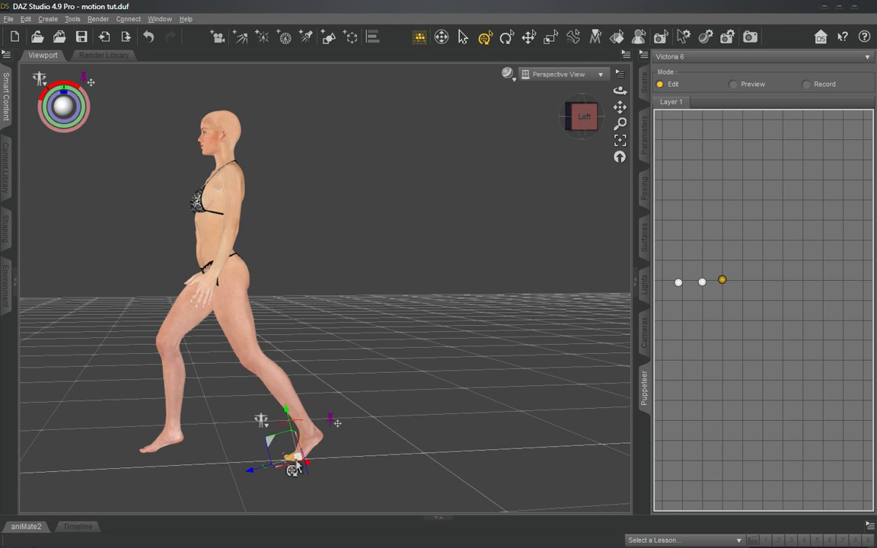
pyautogui.click(333, 422)
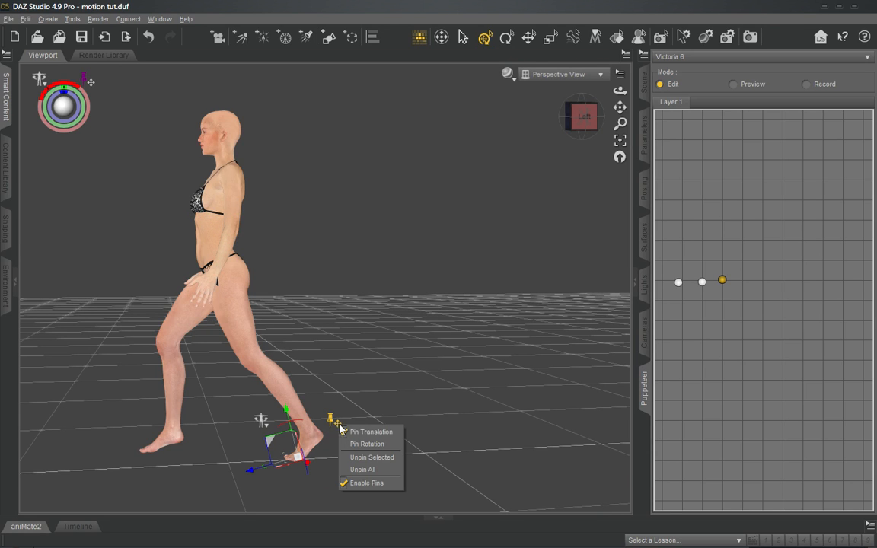
pyautogui.click(347, 434)
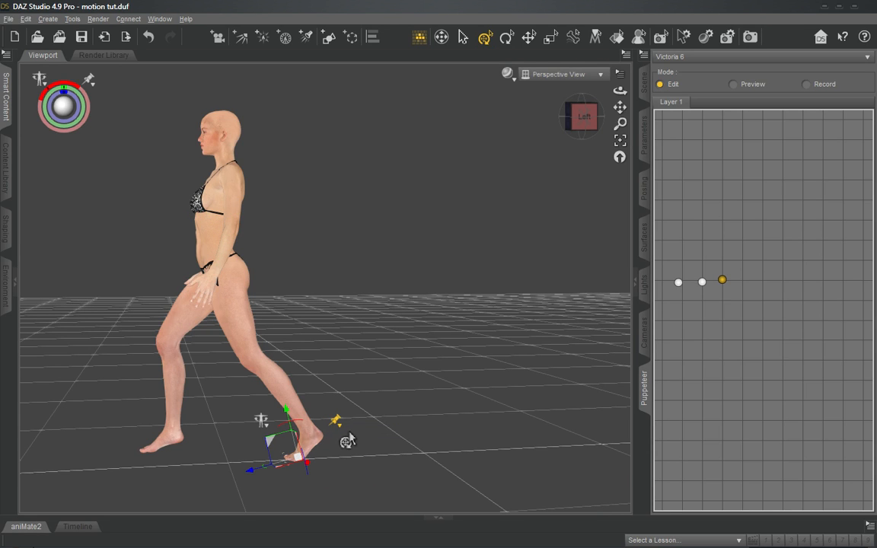
# - Rotate the right thigh backward and the right shin forward to bring the front foot down to the floor
pyautogui.moveTo(586, 124)
pyautogui.mouseDown()
pyautogui.moveTo(612, 127)
pyautogui.moveTo(612, 117)
pyautogui.moveTo(585, 123)
pyautogui.moveTo(583, 109)
pyautogui.moveTo(585, 122)
pyautogui.mouseUp()
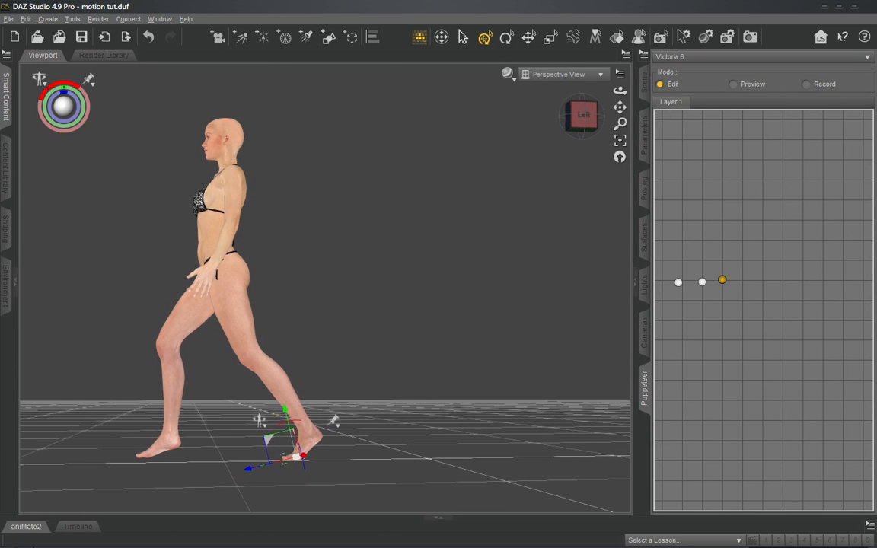
pyautogui.click(146, 460)
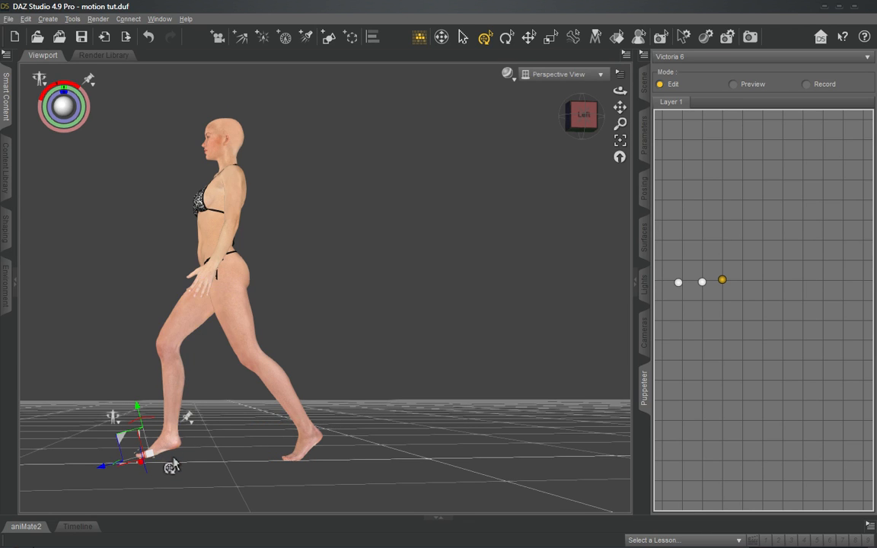
pyautogui.click(189, 327)
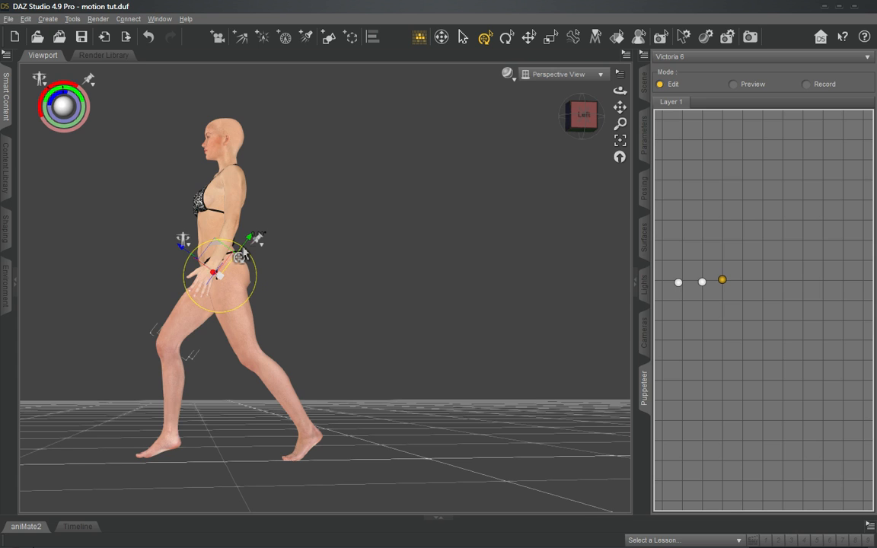
pyautogui.moveTo(244, 252); pyautogui.dragTo(240, 248)
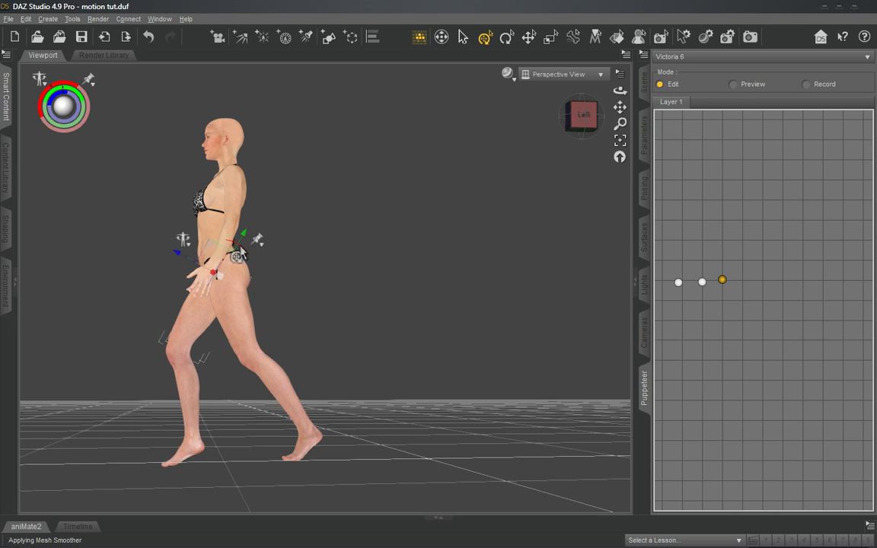
pyautogui.click(192, 393)
pyautogui.moveTo(169, 319); pyautogui.dragTo(172, 322)
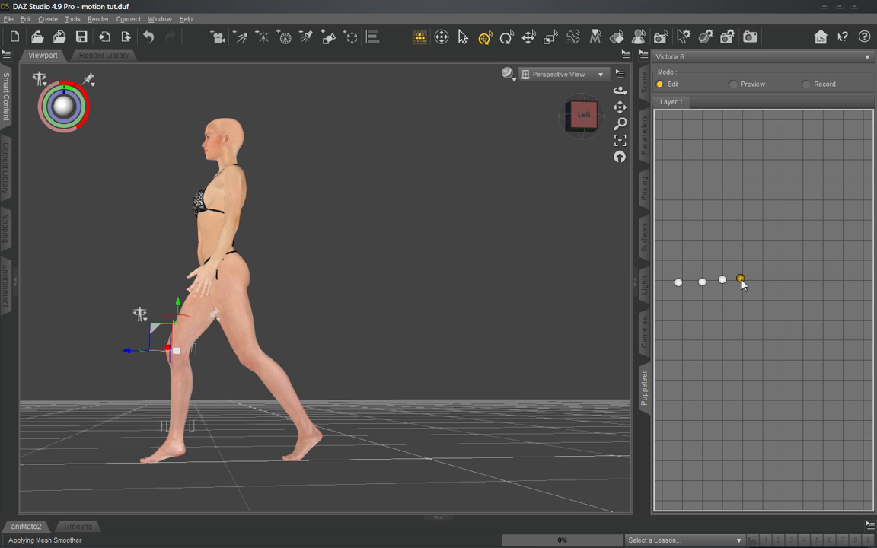
# - Store the adjusted stance as a fourth pose in line with the others, and preview the blend from the first pose towards it
pyautogui.moveTo(742, 279); pyautogui.dragTo(743, 283)
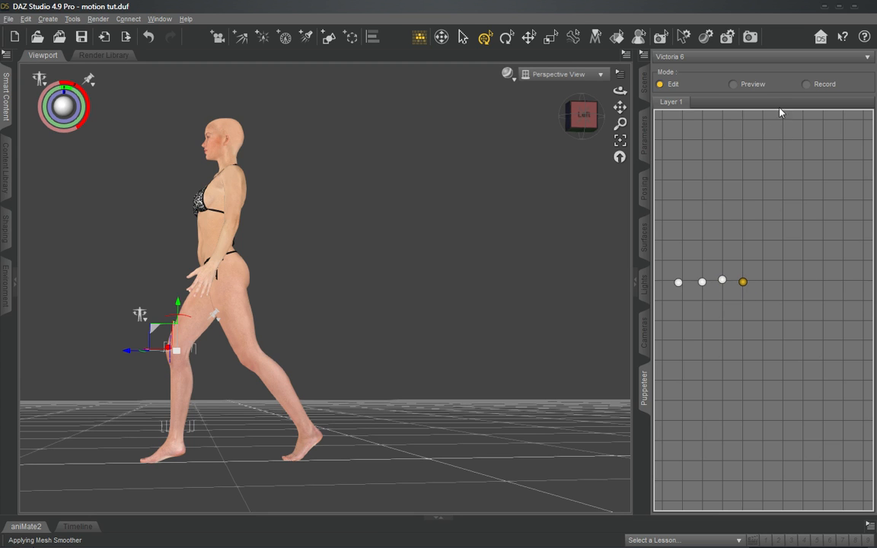
pyautogui.click(679, 282)
pyautogui.moveTo(680, 283); pyautogui.dragTo(733, 289)
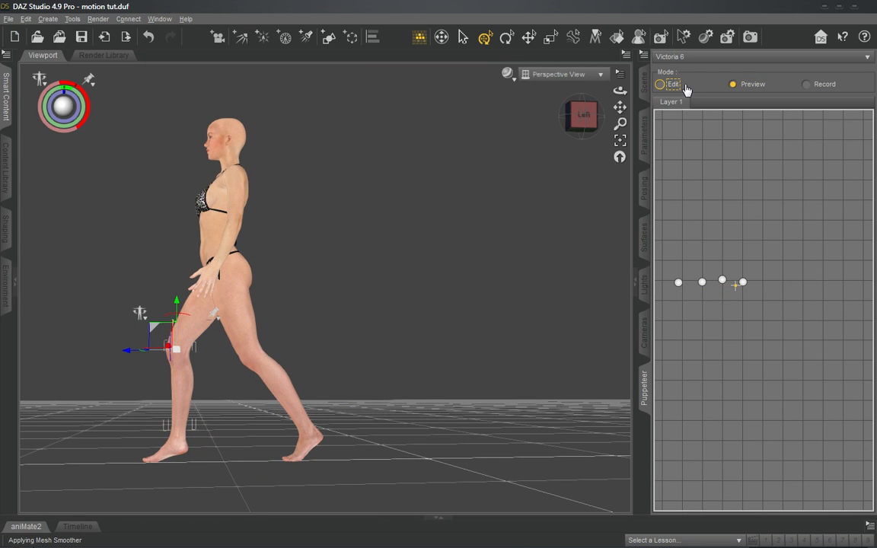
# - Undock the Parameters pane, enlarge it to show all right shin transforms, and place it beside the figure
pyautogui.click(648, 137)
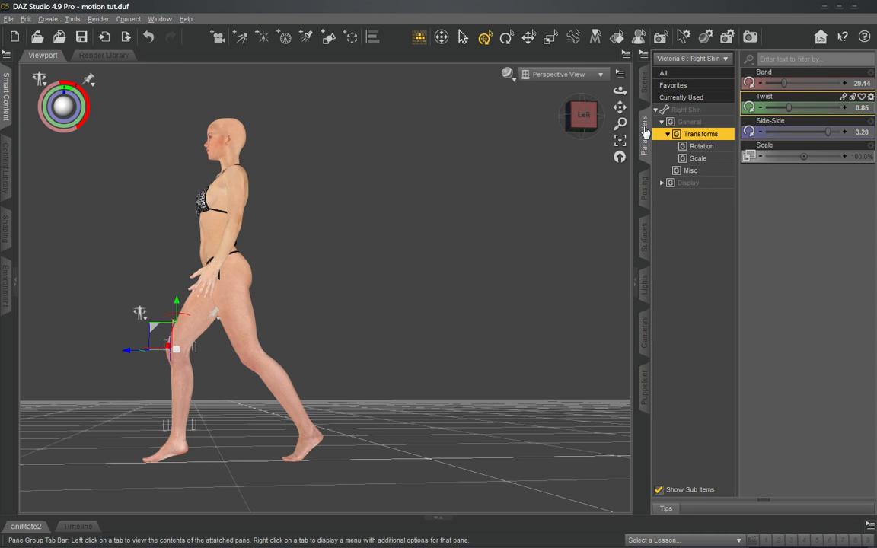
pyautogui.moveTo(365, 160); pyautogui.dragTo(365, 156)
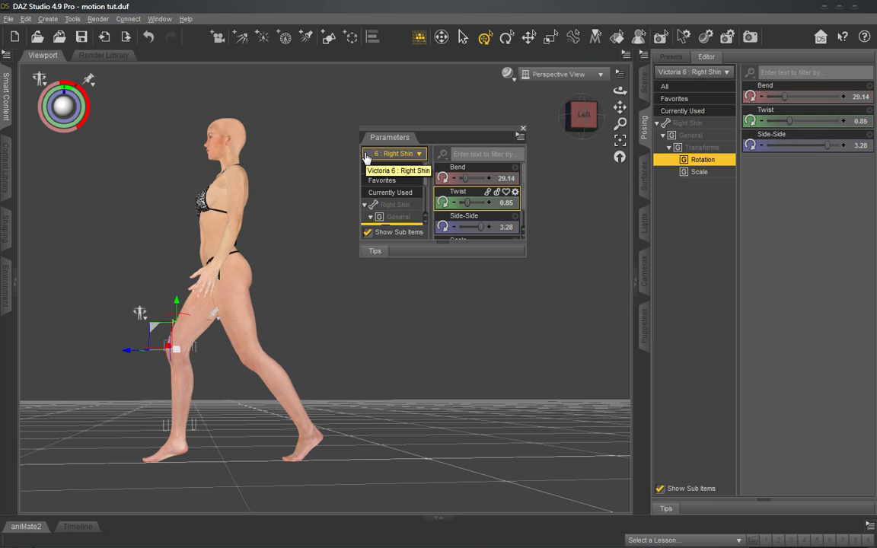
pyautogui.scroll(-1, 473, 217)
pyautogui.moveTo(527, 255); pyautogui.dragTo(589, 344)
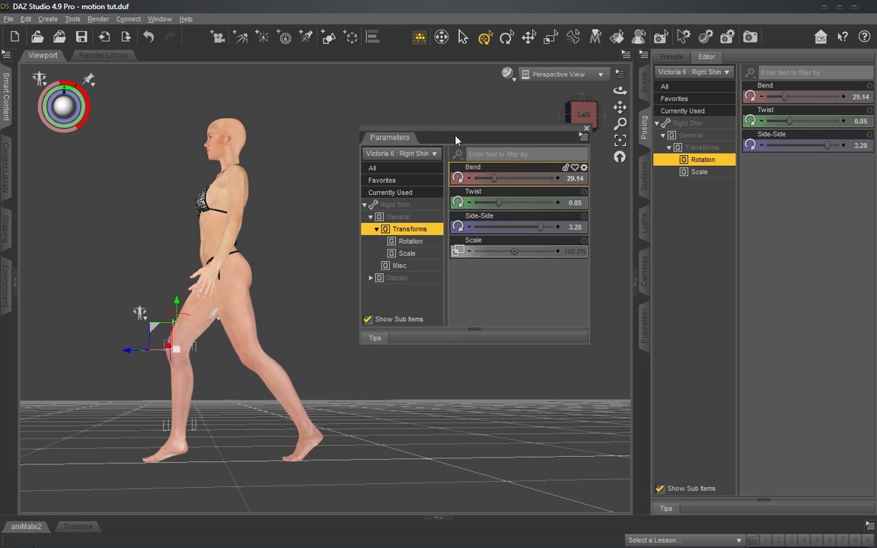
pyautogui.moveTo(455, 135)
pyautogui.mouseDown()
pyautogui.moveTo(489, 131)
pyautogui.moveTo(439, 143)
pyautogui.moveTo(446, 157)
pyautogui.moveTo(167, 180)
pyautogui.moveTo(375, 163)
pyautogui.moveTo(4, 163)
pyautogui.moveTo(98, 160)
pyautogui.moveTo(405, 180)
pyautogui.moveTo(441, 141)
pyautogui.mouseUp()
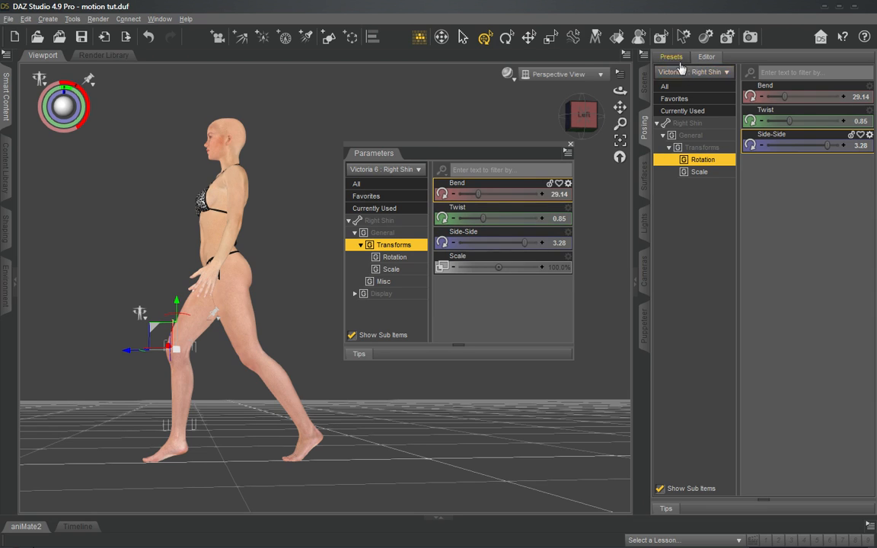
# - Scrub between the third and fourth poses in Puppeteer while watching the right shin's rotation values
pyautogui.click(644, 328)
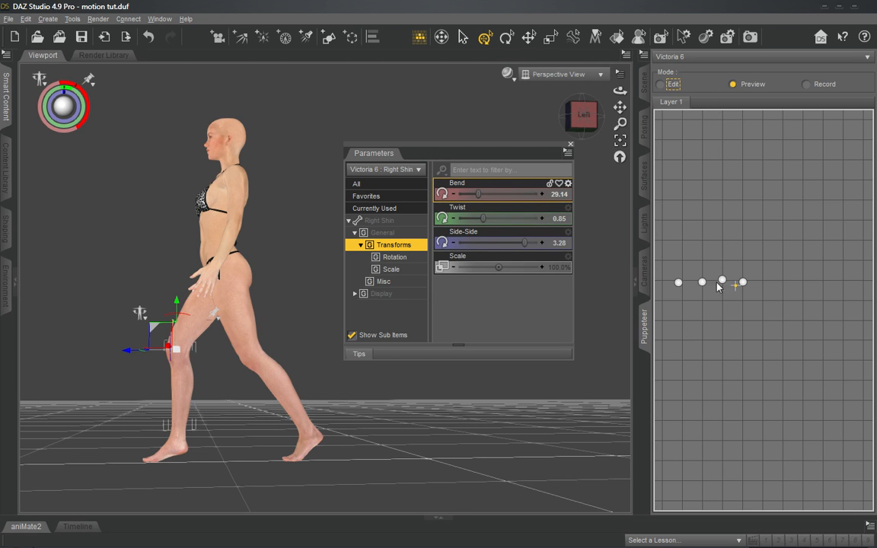
pyautogui.moveTo(724, 284); pyautogui.dragTo(729, 282)
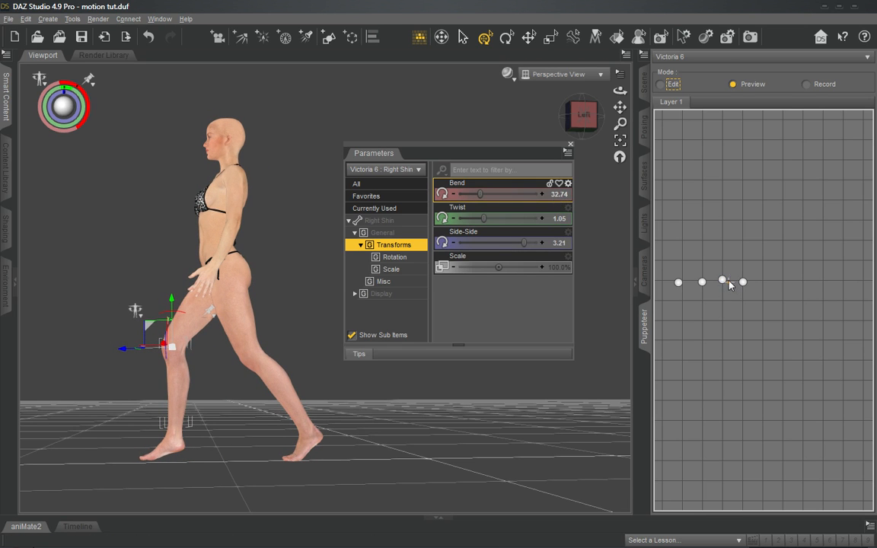
pyautogui.moveTo(730, 284)
pyautogui.mouseDown()
pyautogui.moveTo(742, 284)
pyautogui.moveTo(679, 285)
pyautogui.moveTo(737, 281)
pyautogui.mouseUp()
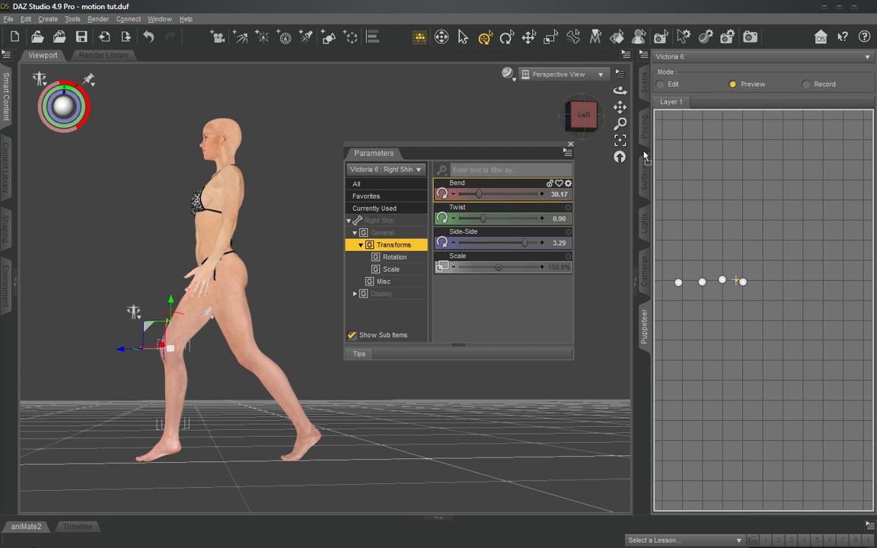
# - Dock the Parameters pane back into the side pane group and return to Puppeteer
pyautogui.moveTo(644, 156); pyautogui.dragTo(644, 157)
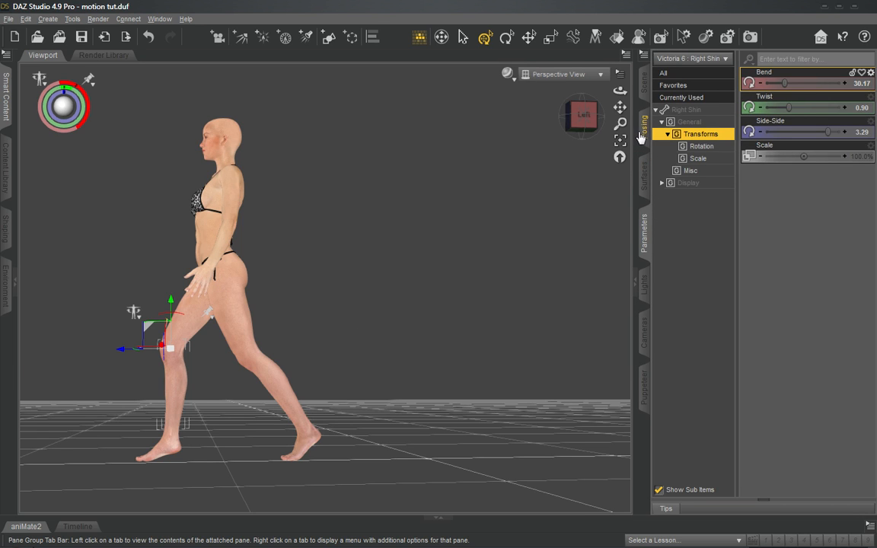
pyautogui.click(643, 133)
pyautogui.click(646, 166)
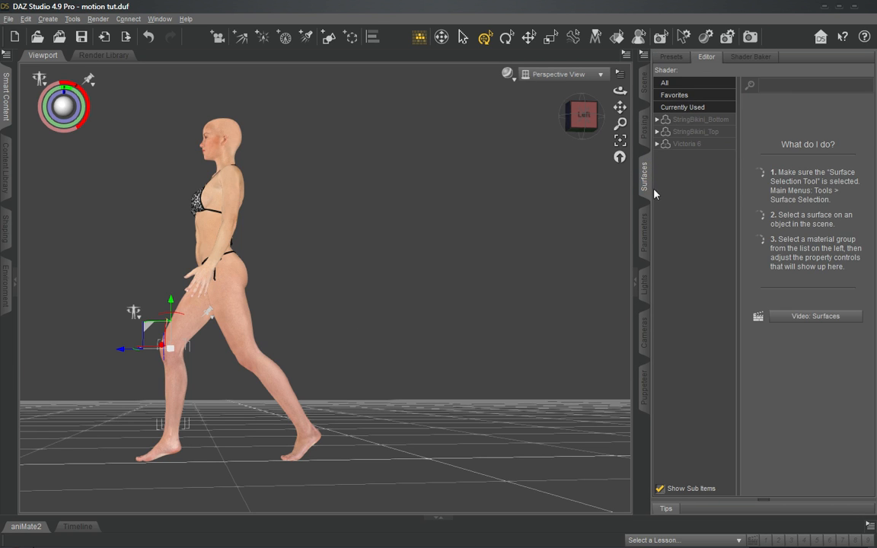
pyautogui.click(644, 139)
pyautogui.click(645, 381)
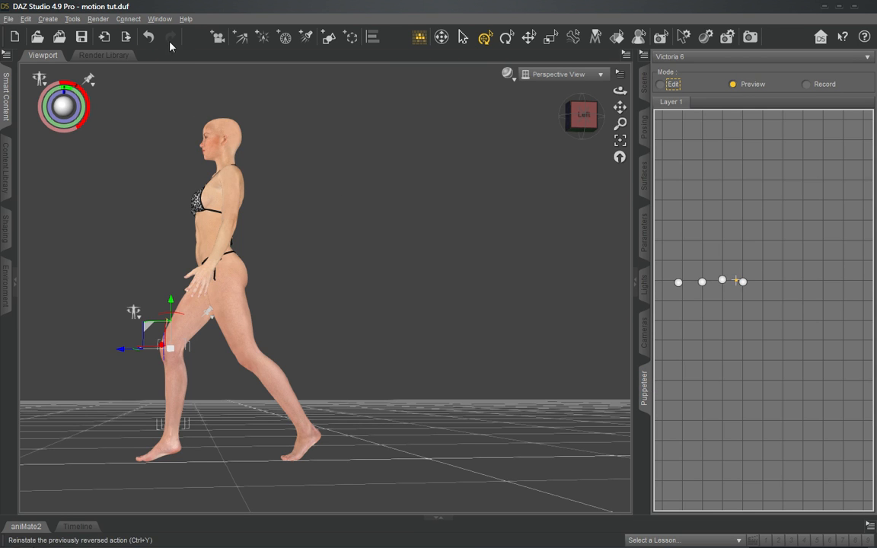
# - Undo the last pose changes made by scrubbing in Preview mode
pyautogui.click(148, 37)
pyautogui.click(148, 37)
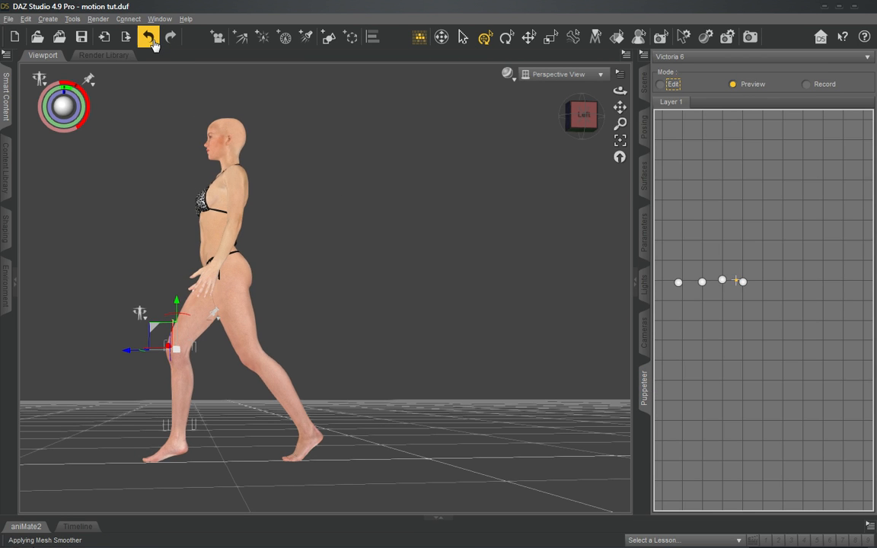
pyautogui.click(150, 39)
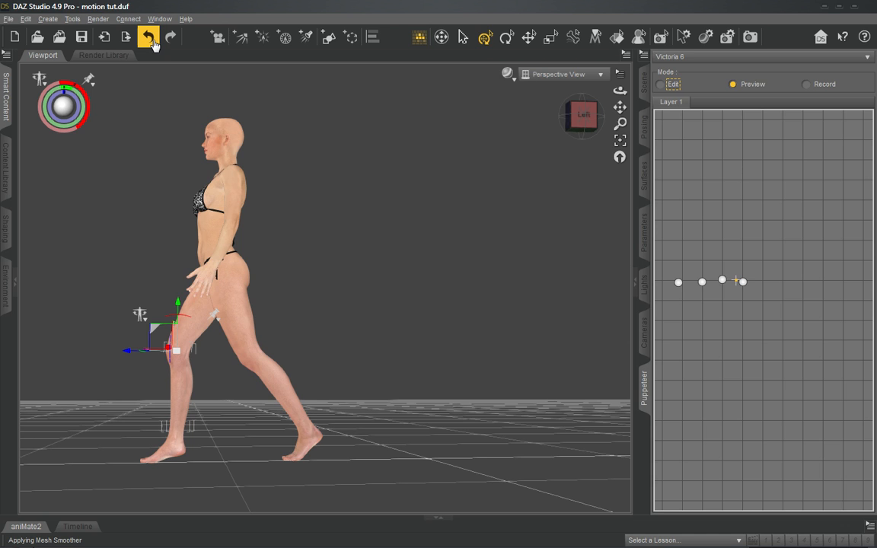
# - Step back through the recent pose changes and scrub between the third and fourth poses in Puppeteer's Preview mode
pyautogui.click(153, 41)
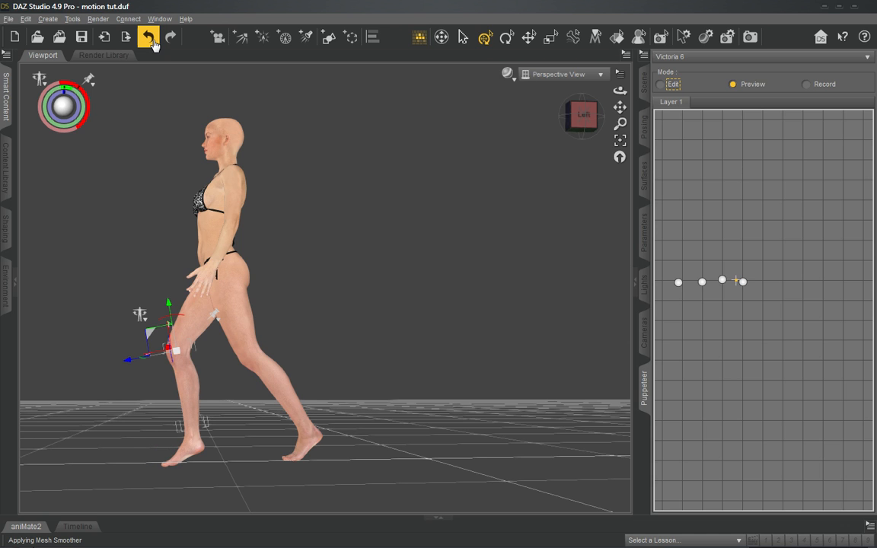
pyautogui.click(153, 42)
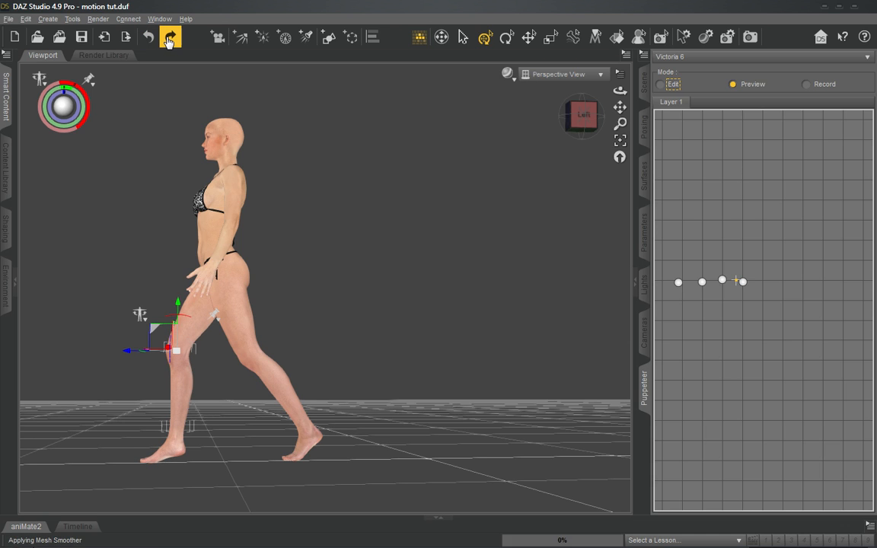
pyautogui.click(745, 286)
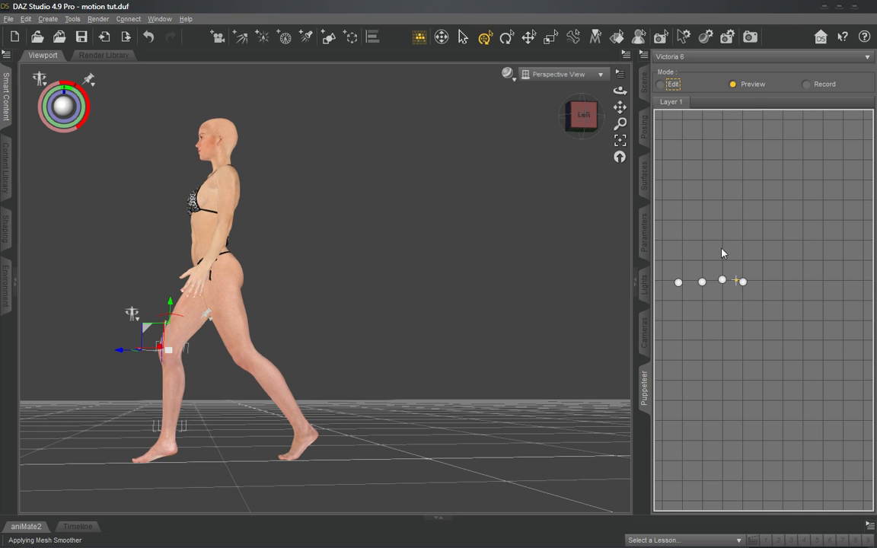
pyautogui.moveTo(736, 285); pyautogui.dragTo(723, 284)
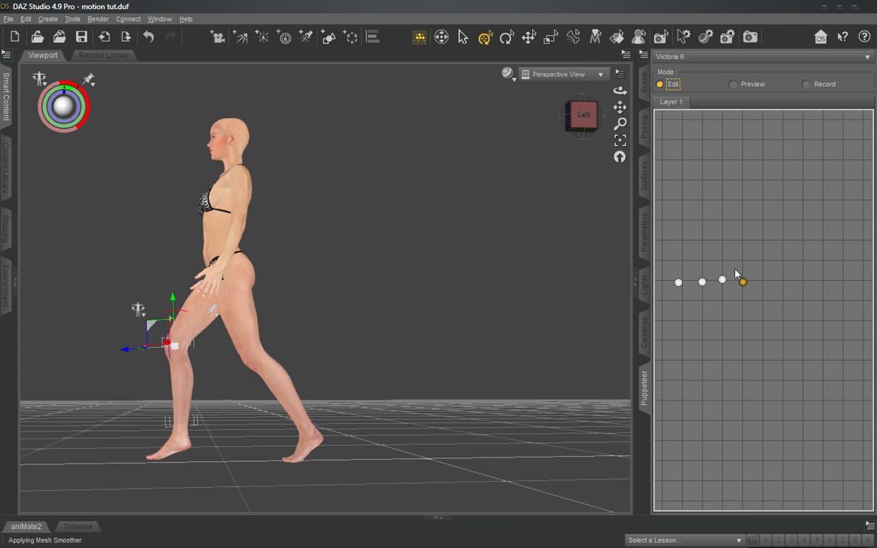
# - Switch Puppeteer to Edit mode and delete the fourth pose from Layer 1
pyautogui.rightClick(744, 284)
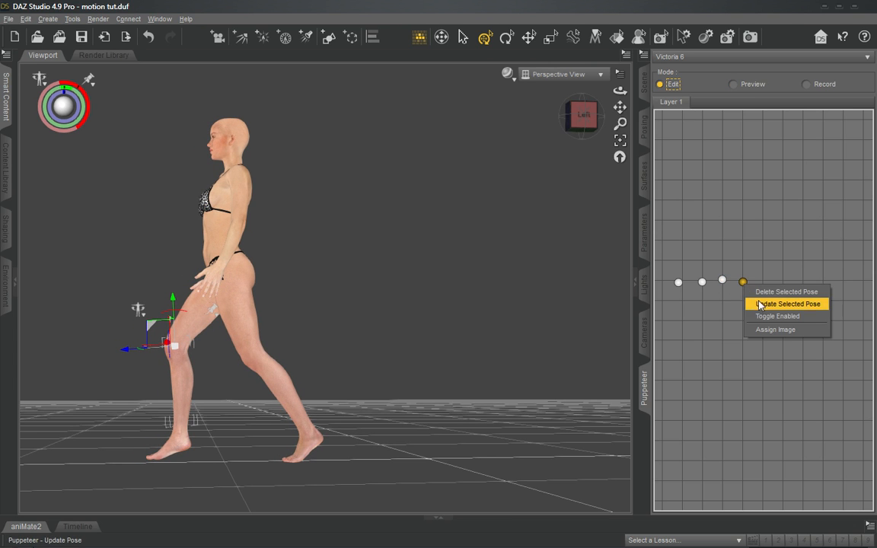
pyautogui.click(804, 305)
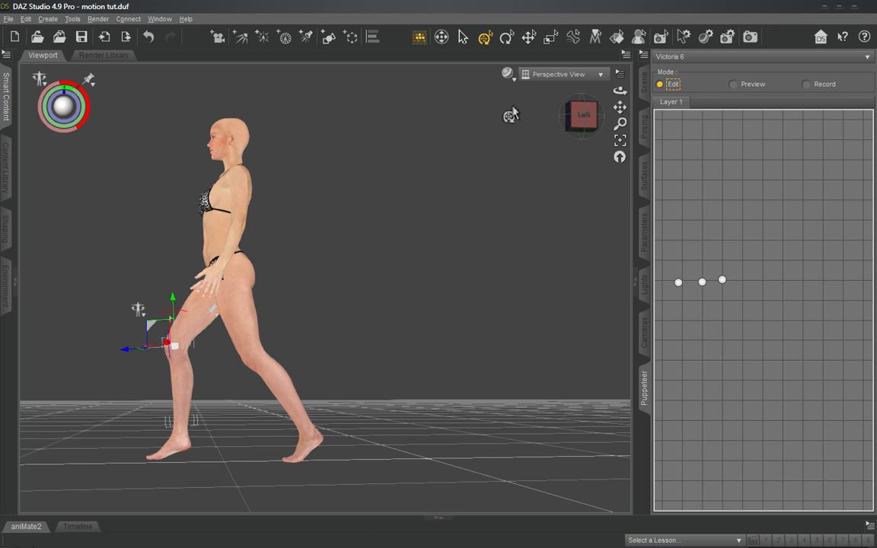
# - Select the toes of the figure's right foot and pin their translation
pyautogui.moveTo(584, 127); pyautogui.dragTo(587, 112)
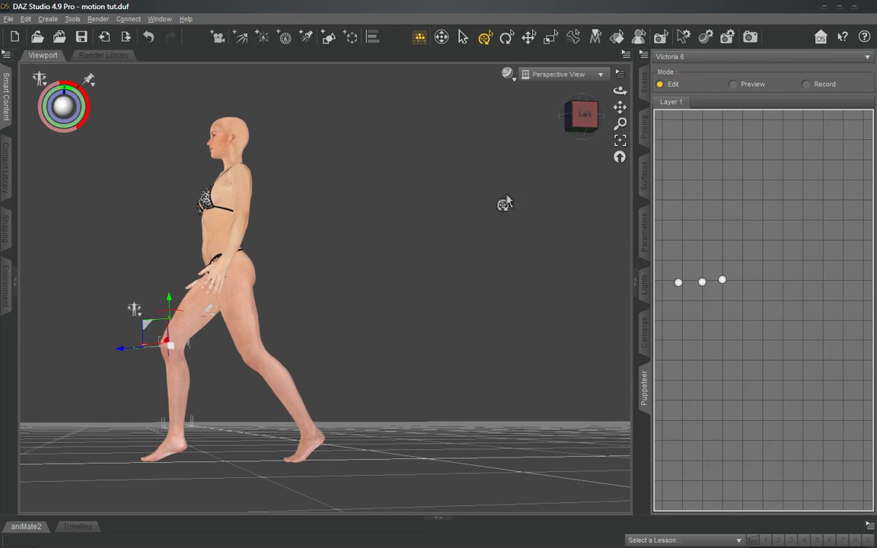
pyautogui.rightClick(153, 462)
pyautogui.click(183, 484)
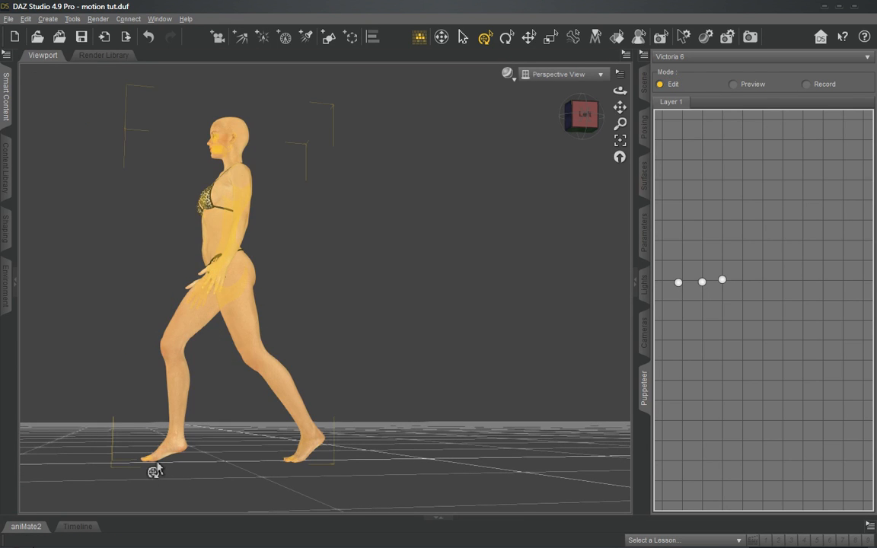
pyautogui.click(152, 461)
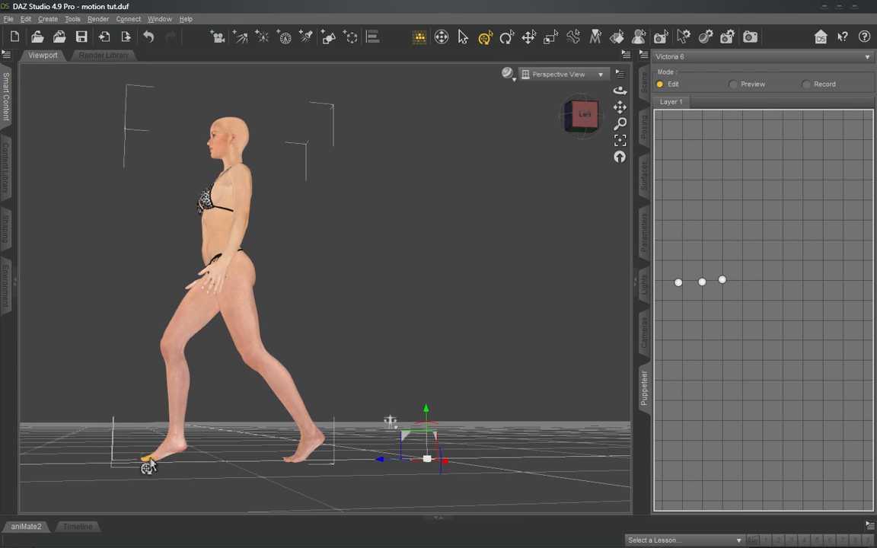
pyautogui.rightClick(196, 427)
pyautogui.click(223, 431)
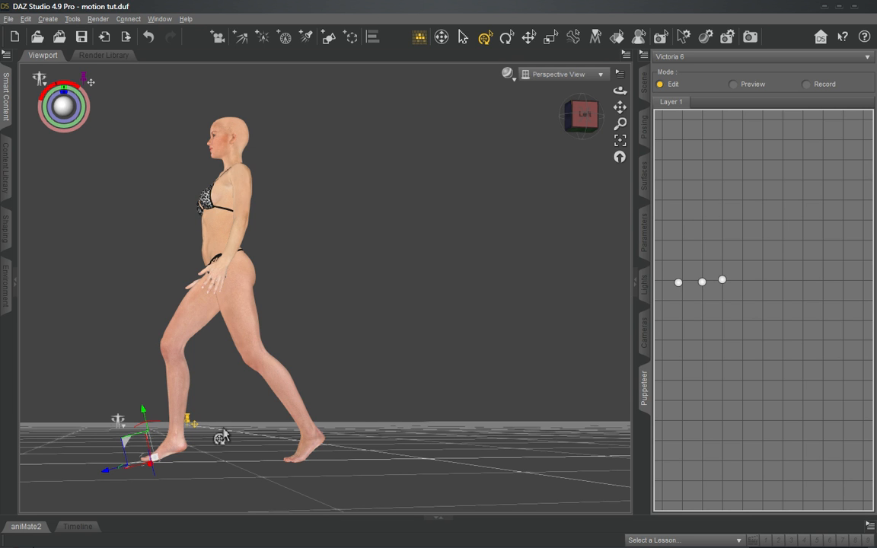
# - Select the left thigh, bring the left foot forward beside the pinned right leg, and move it outward to the side
pyautogui.moveTo(583, 128); pyautogui.dragTo(525, 149)
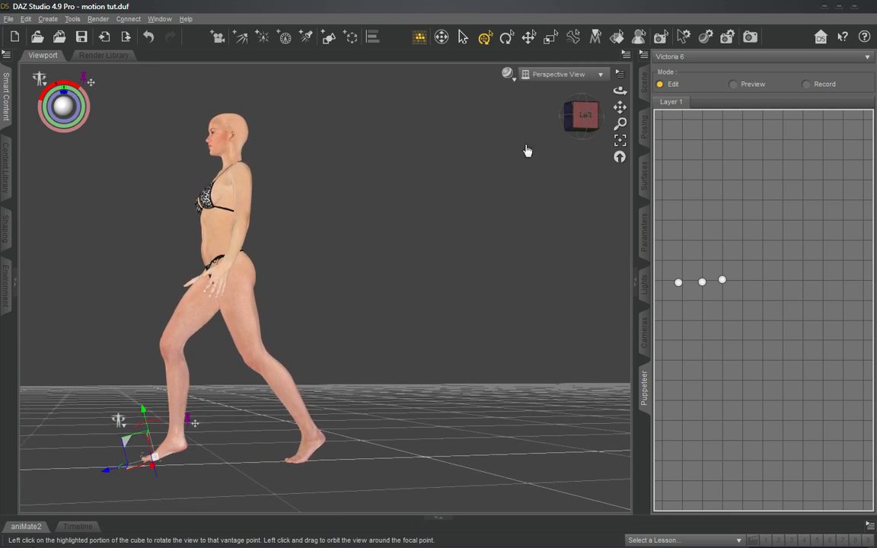
pyautogui.click(258, 336)
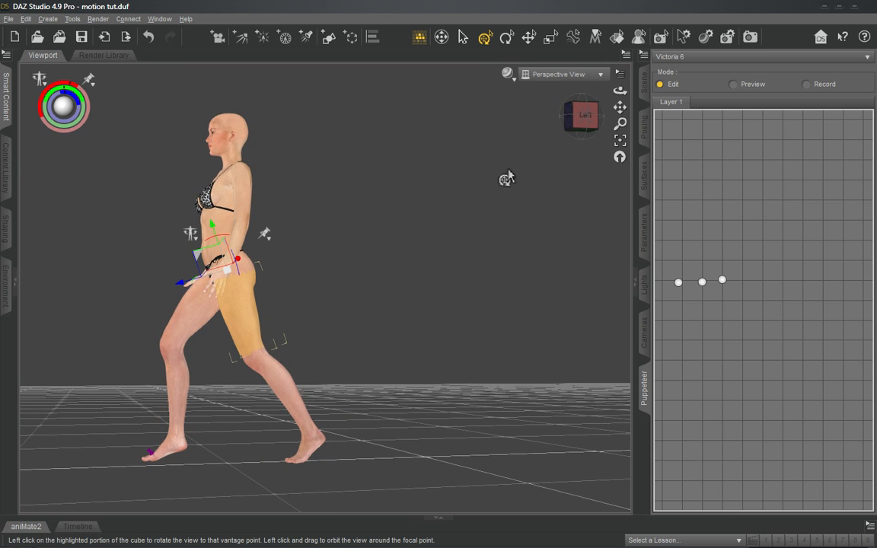
pyautogui.moveTo(586, 127)
pyautogui.mouseDown()
pyautogui.moveTo(620, 138)
pyautogui.moveTo(579, 151)
pyautogui.moveTo(580, 129)
pyautogui.moveTo(597, 130)
pyautogui.moveTo(580, 136)
pyautogui.mouseUp()
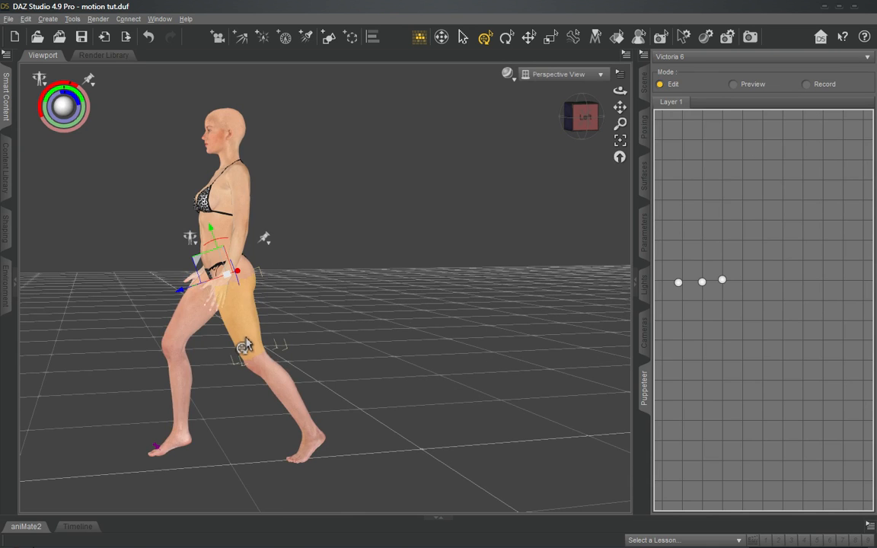
pyautogui.moveTo(244, 347); pyautogui.dragTo(315, 398)
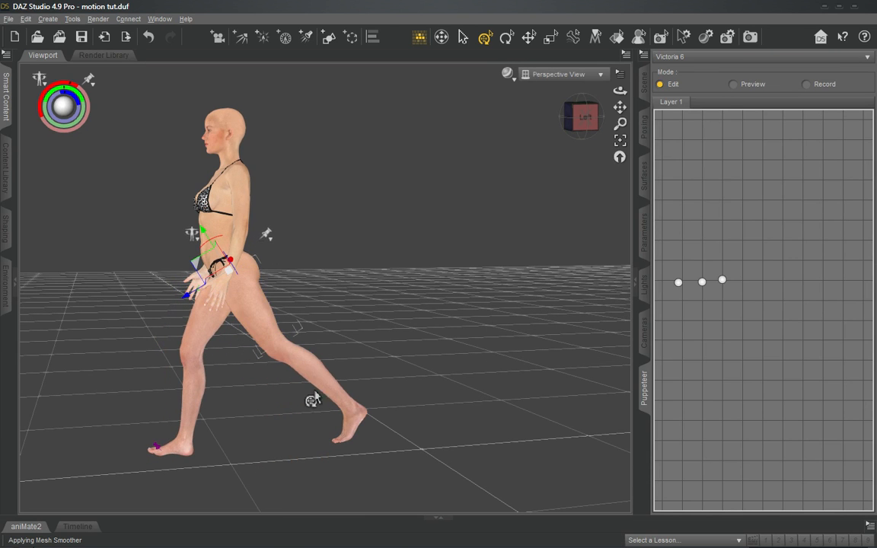
pyautogui.hotkey('ctrl', 'z')
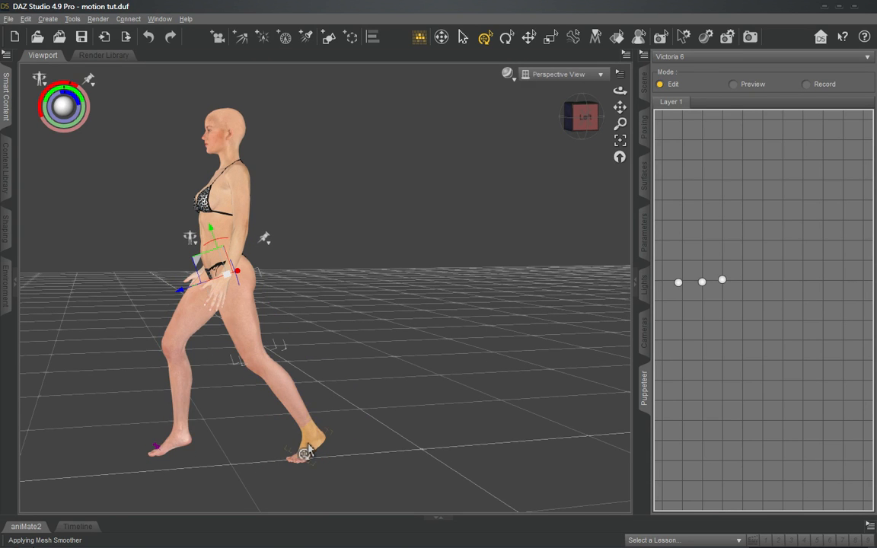
pyautogui.moveTo(309, 451); pyautogui.dragTo(229, 450)
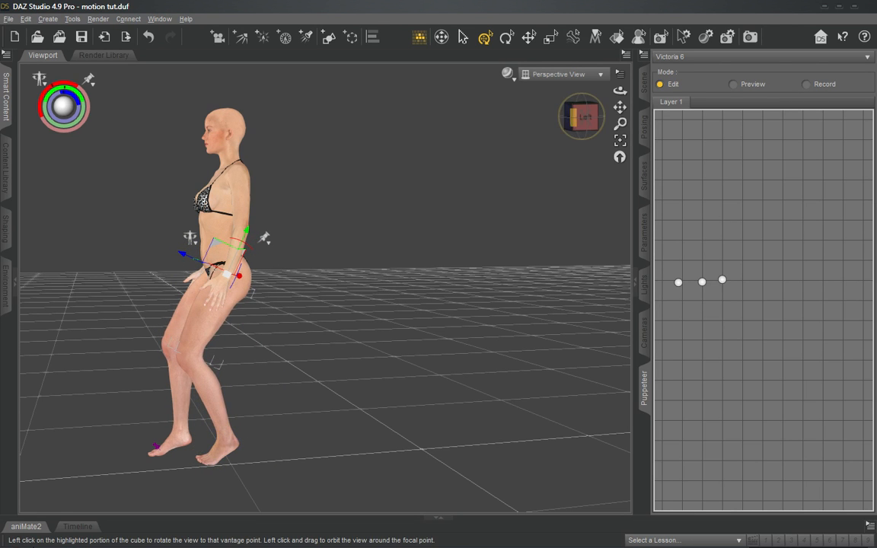
pyautogui.click(569, 116)
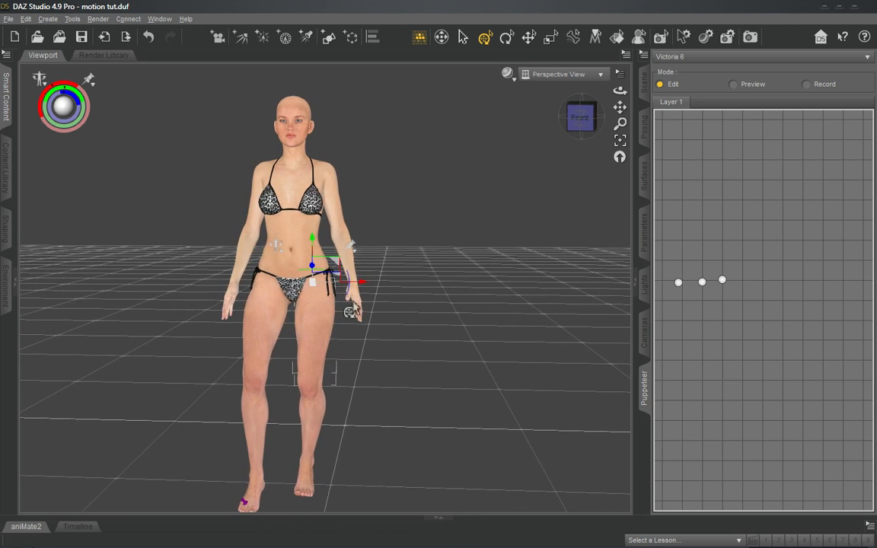
pyautogui.moveTo(312, 475); pyautogui.dragTo(375, 480)
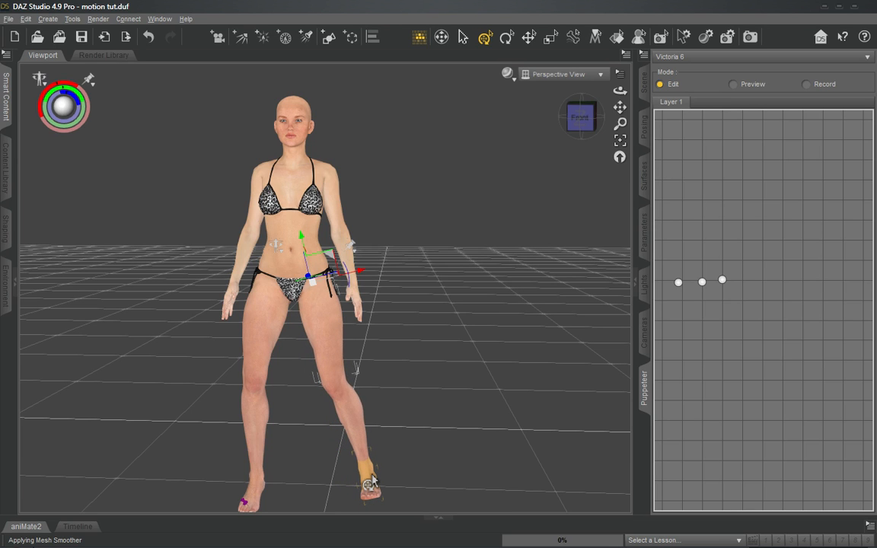
# - Twist the left thigh around its length with the Rotate tool, fine-tuning the direction of the left foot from behind
pyautogui.moveTo(591, 120); pyautogui.dragTo(475, 209)
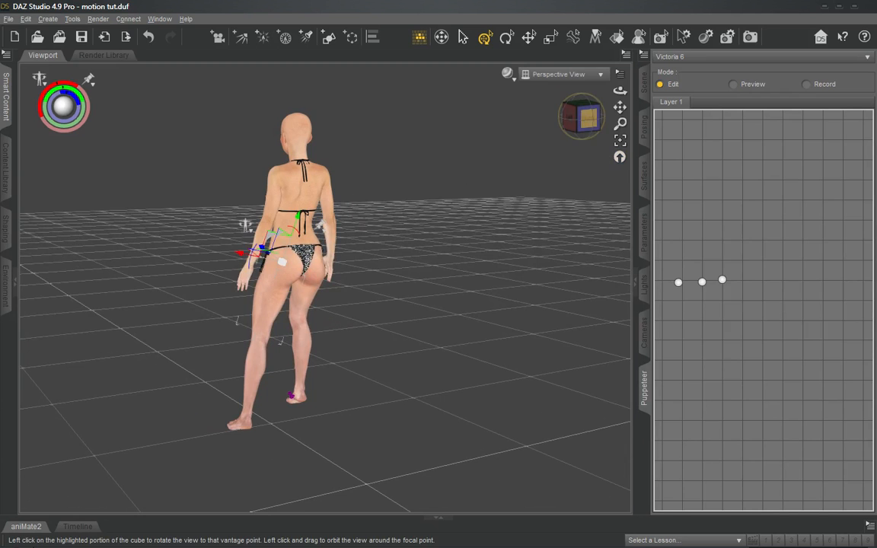
pyautogui.click(583, 117)
pyautogui.moveTo(583, 117); pyautogui.dragTo(416, 259)
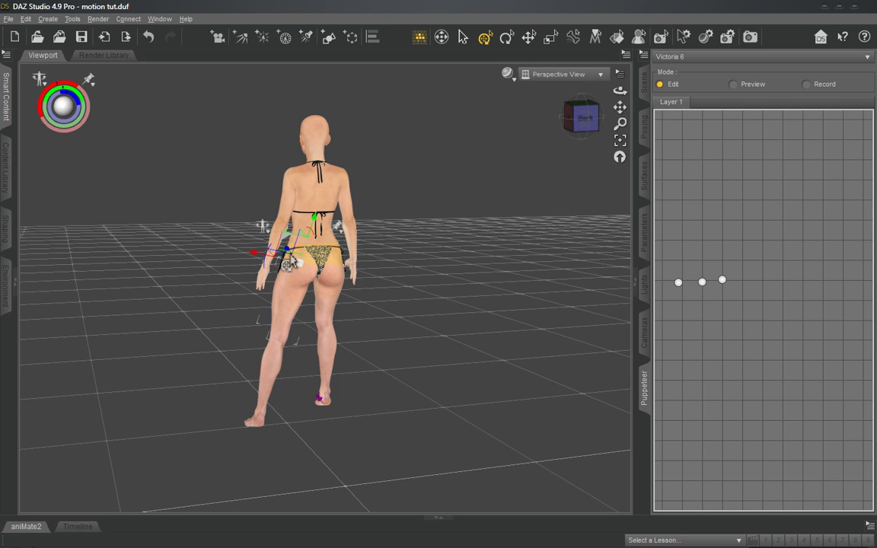
pyautogui.click(533, 41)
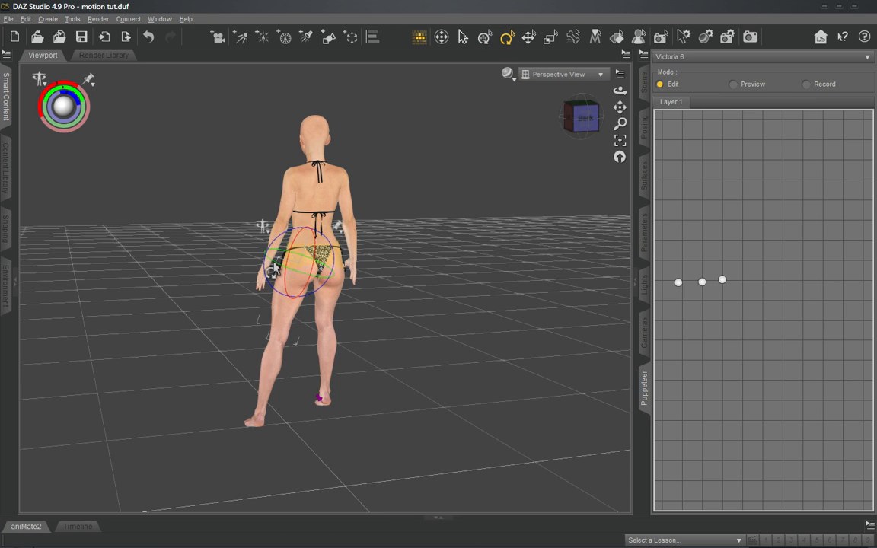
pyautogui.moveTo(274, 266); pyautogui.dragTo(286, 276)
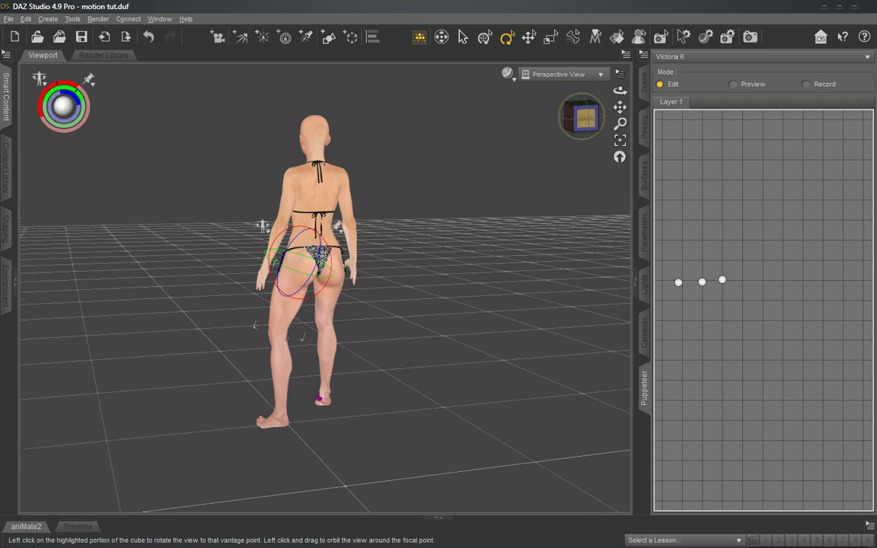
pyautogui.moveTo(586, 118); pyautogui.dragTo(661, 122)
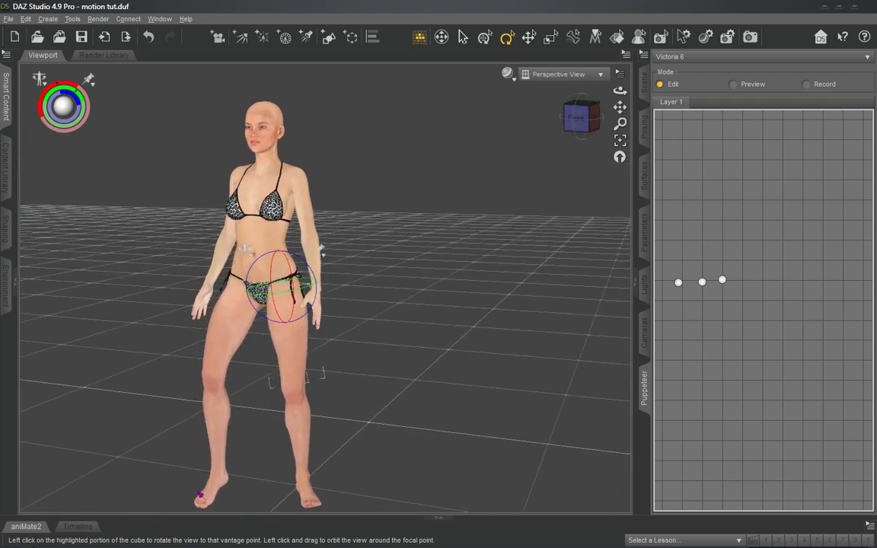
pyautogui.moveTo(585, 119); pyautogui.dragTo(503, 124)
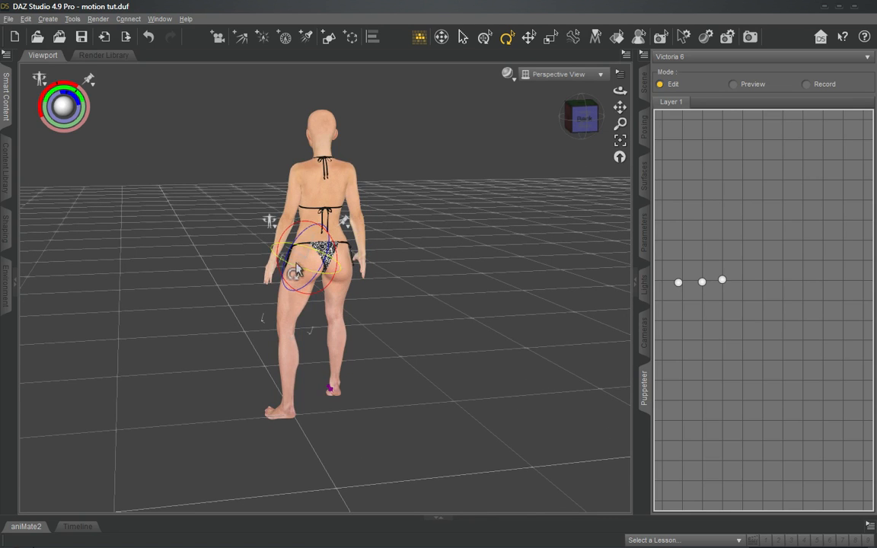
pyautogui.moveTo(292, 273); pyautogui.dragTo(288, 268)
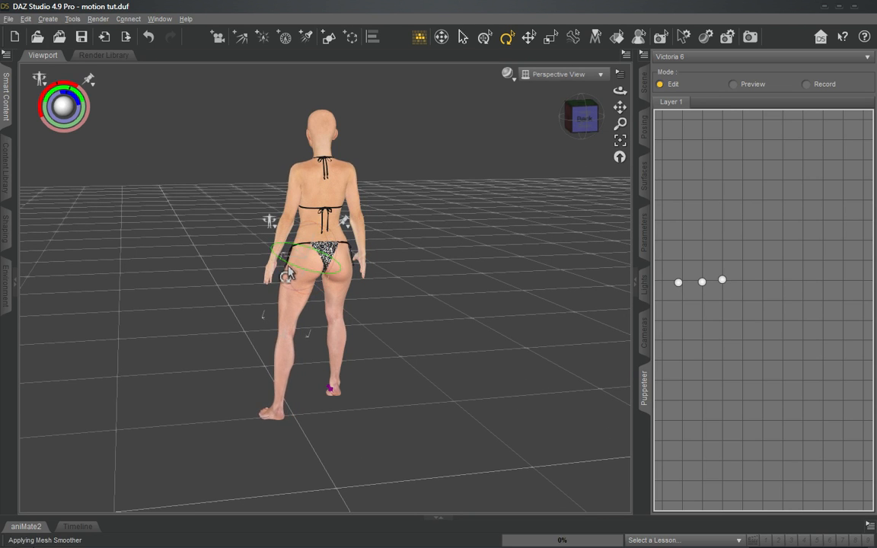
# - Lean the upper torso toward the figure's right and slightly twist the right thigh with the Rotate tool
pyautogui.moveTo(586, 118); pyautogui.dragTo(560, 134)
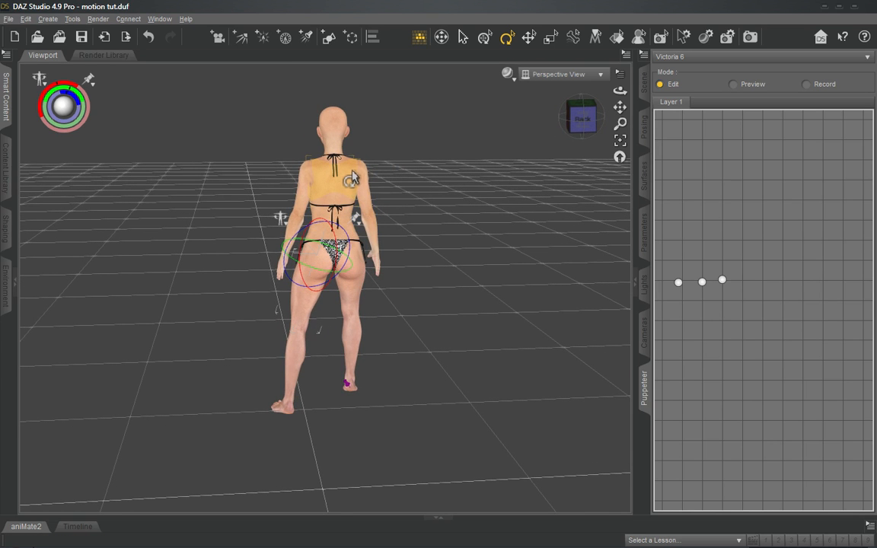
pyautogui.moveTo(351, 177); pyautogui.dragTo(356, 178)
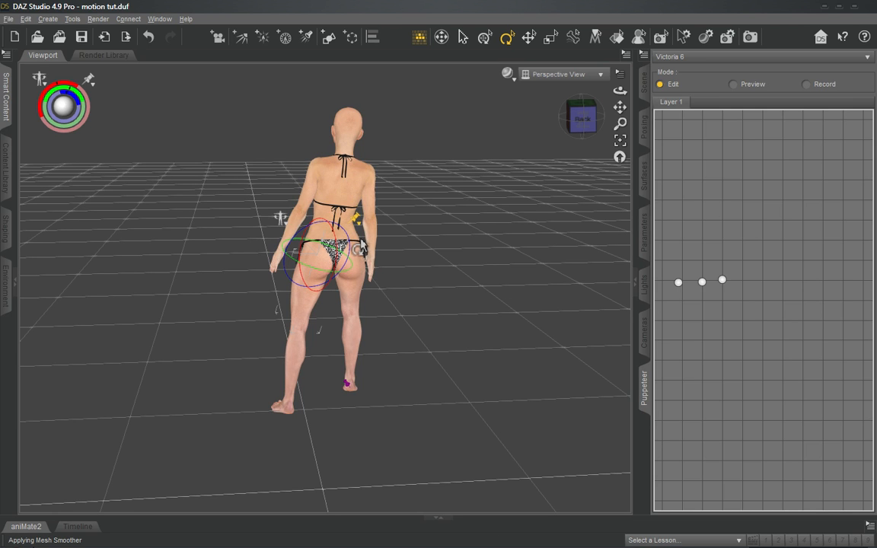
pyautogui.click(359, 305)
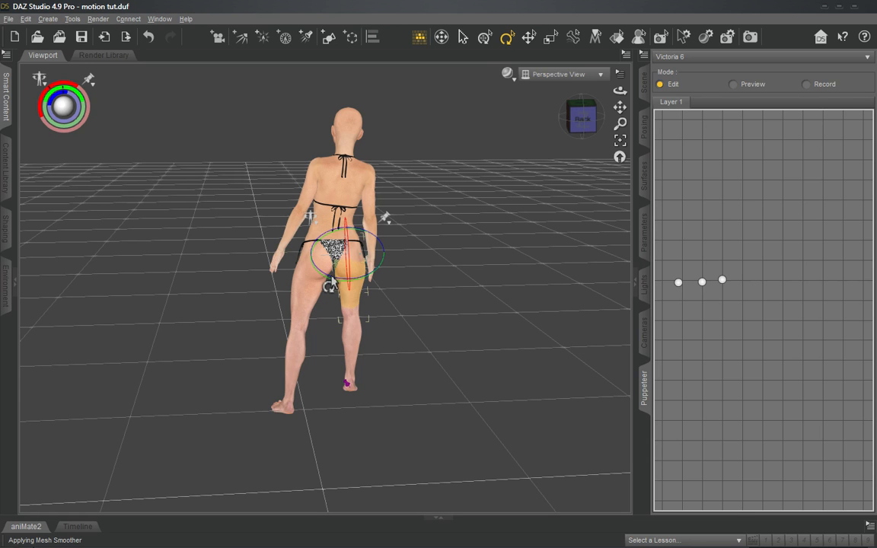
pyautogui.moveTo(330, 279); pyautogui.dragTo(329, 282)
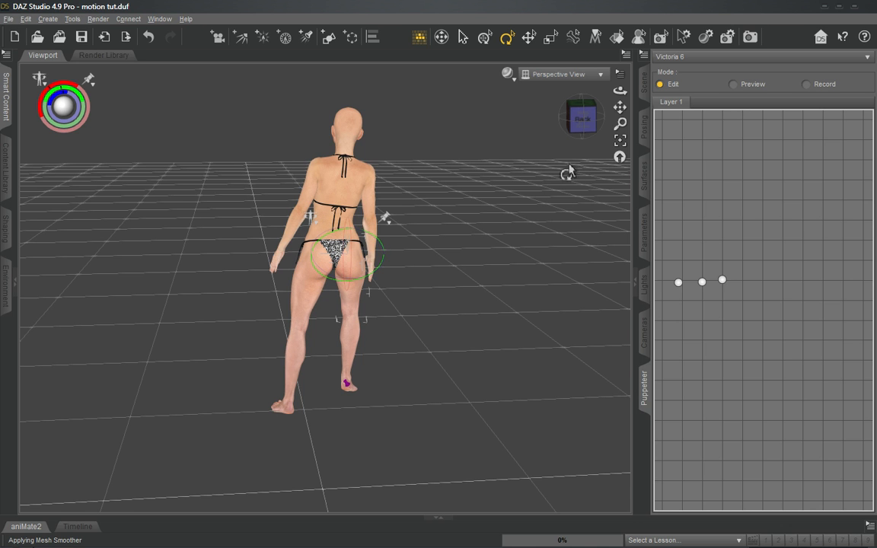
# - Rotate the torso and the head about their vertical axes toward the figure's right
pyautogui.moveTo(584, 115); pyautogui.dragTo(519, 106)
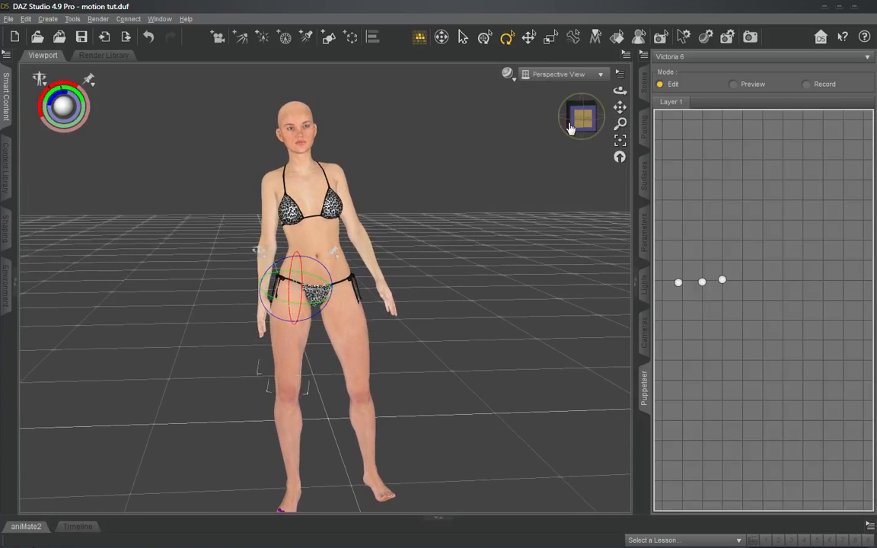
pyautogui.click(301, 195)
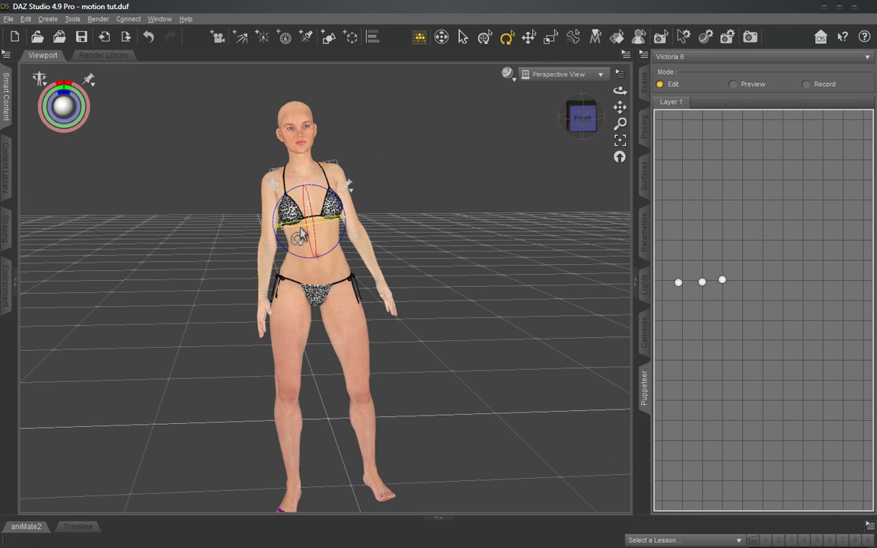
pyautogui.moveTo(276, 221); pyautogui.dragTo(299, 228)
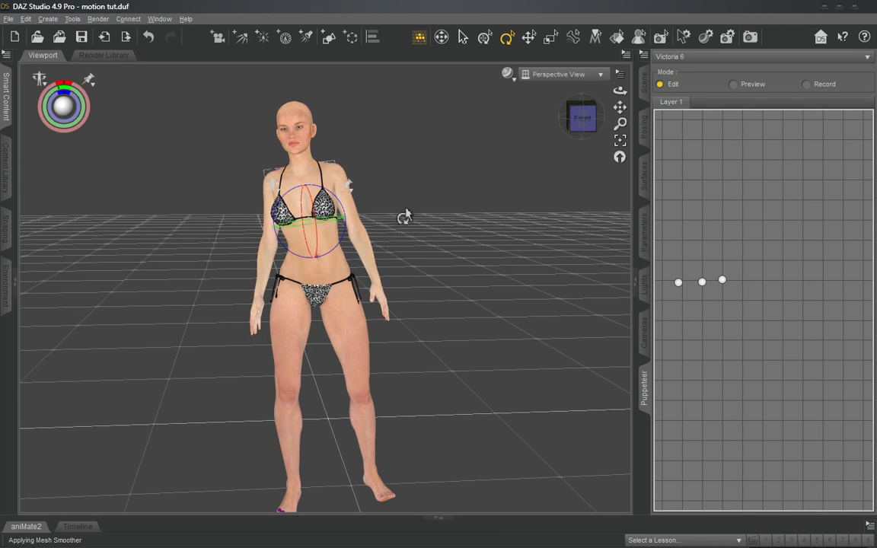
pyautogui.click(294, 129)
pyautogui.moveTo(289, 149); pyautogui.dragTo(278, 153)
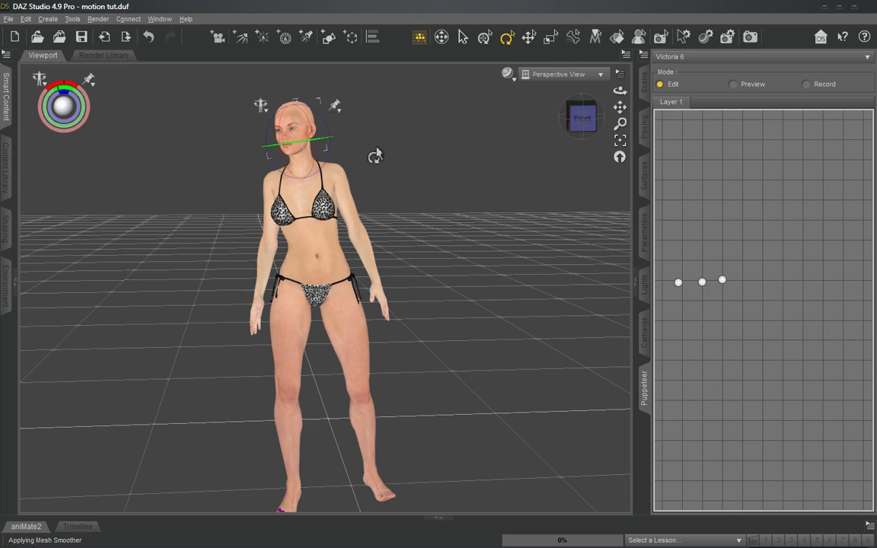
pyautogui.click(583, 116)
pyautogui.moveTo(582, 116); pyautogui.dragTo(601, 132)
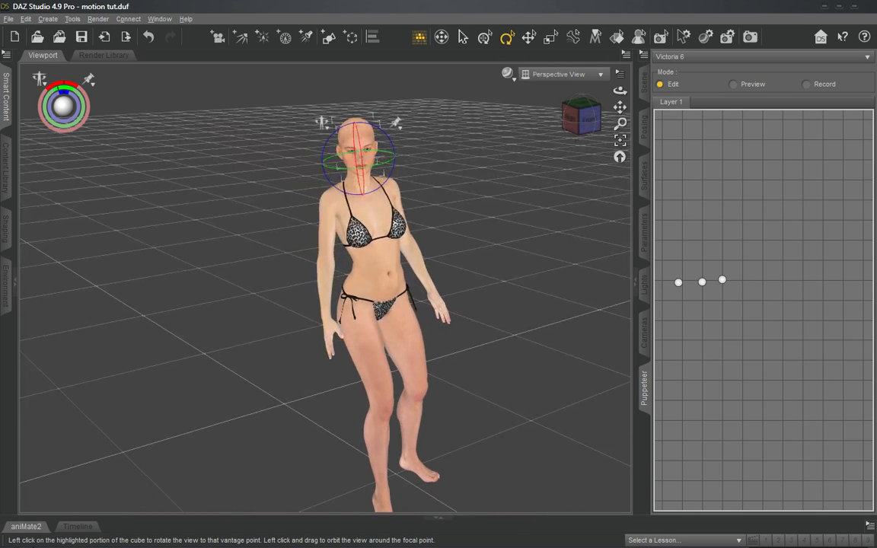
pyautogui.click(326, 253)
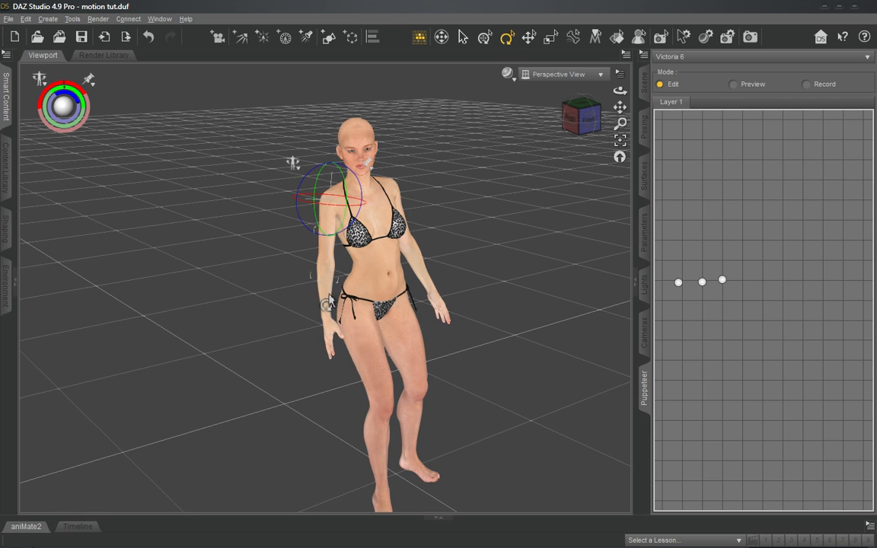
pyautogui.moveTo(329, 310)
pyautogui.mouseDown()
pyautogui.moveTo(318, 306)
pyautogui.moveTo(324, 307)
pyautogui.mouseUp()
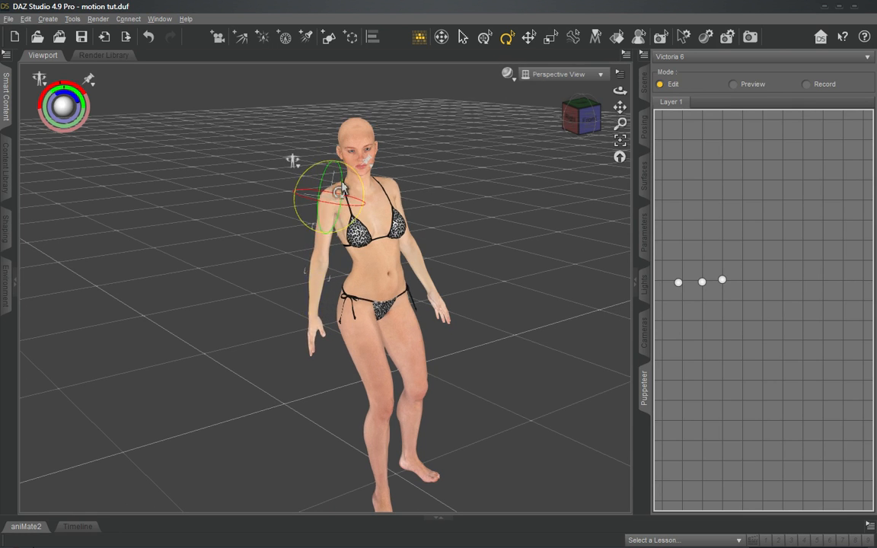
pyautogui.hotkey('ctrl', 'z')
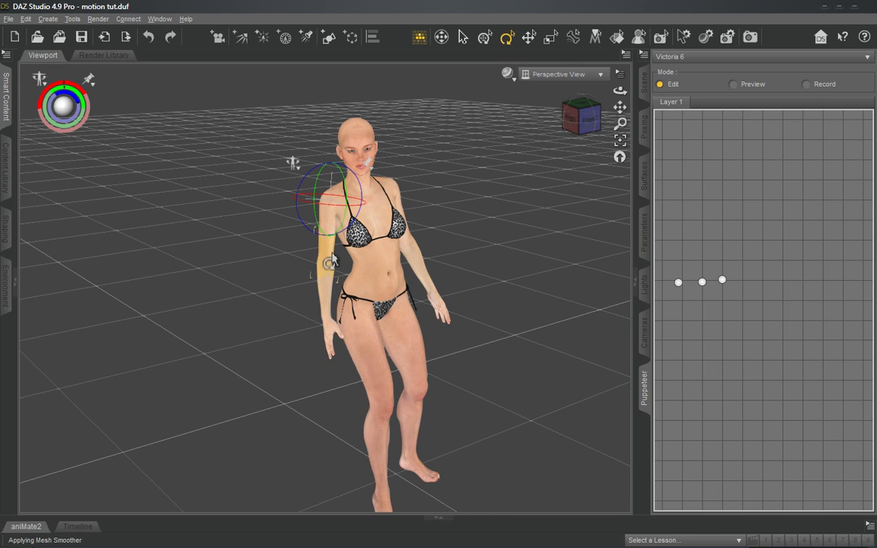
# - Select the figure's right upper arm and swing the whole arm outward, away from the body, with the Rotate tool
pyautogui.click(331, 232)
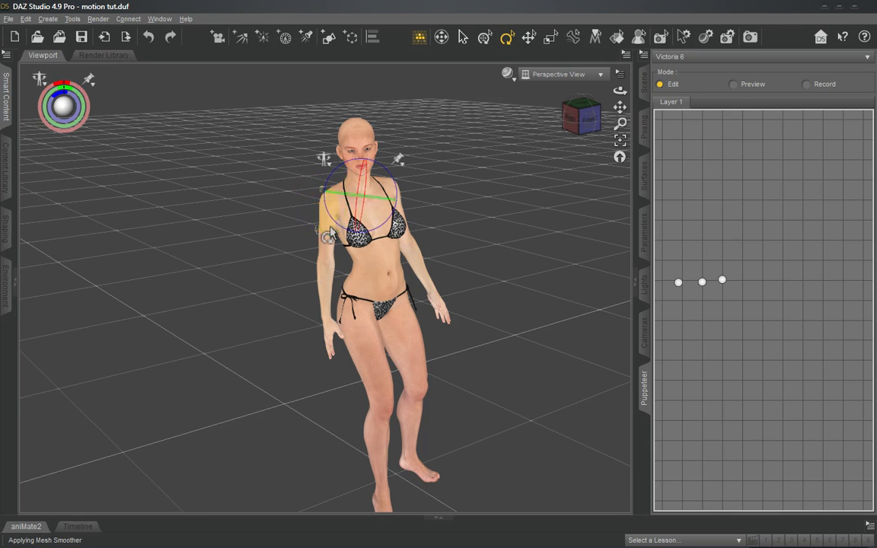
pyautogui.click(328, 254)
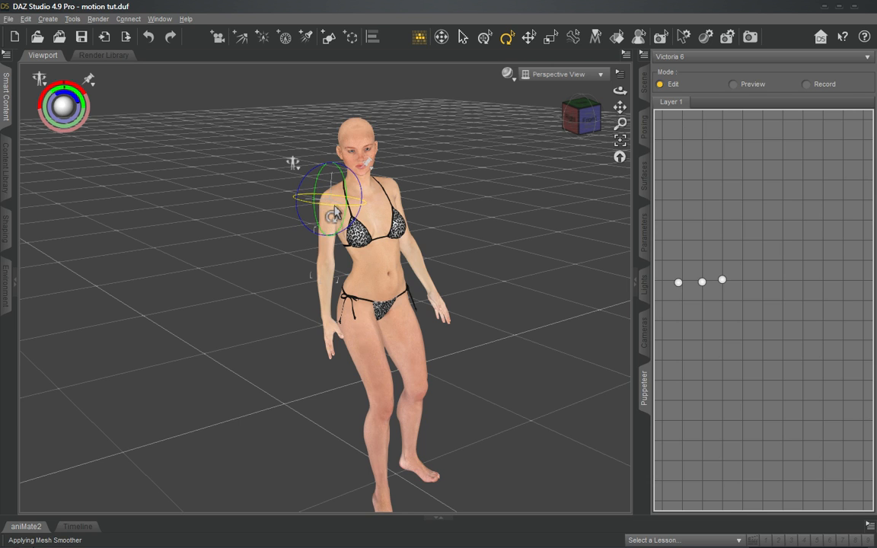
pyautogui.moveTo(335, 213); pyautogui.dragTo(331, 215)
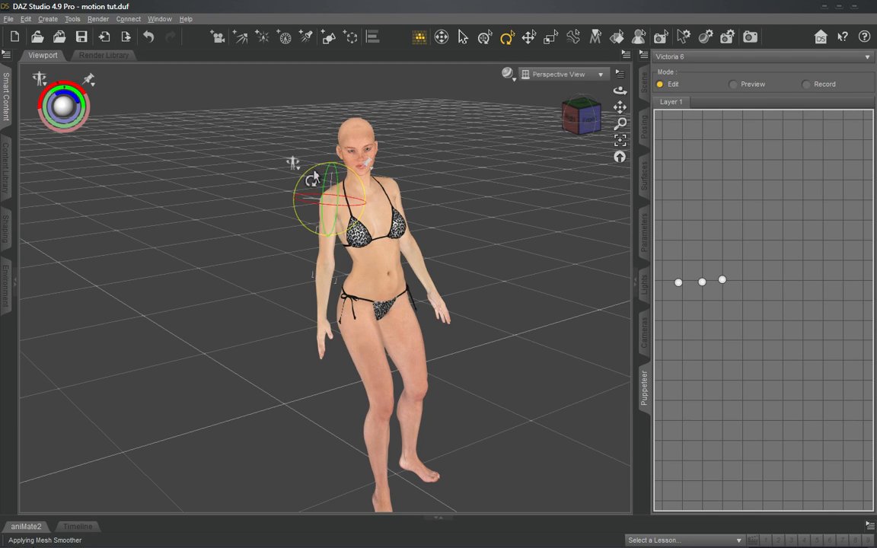
pyautogui.moveTo(314, 177); pyautogui.dragTo(332, 212)
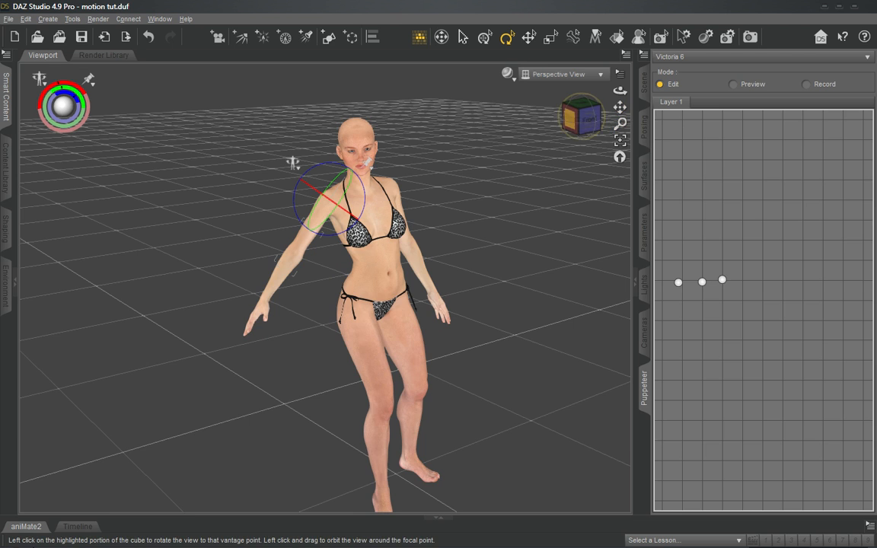
# - Select the left upper arm from the front and raise the left arm sideways away from the torso with the Rotate tool
pyautogui.moveTo(581, 114); pyautogui.dragTo(558, 113)
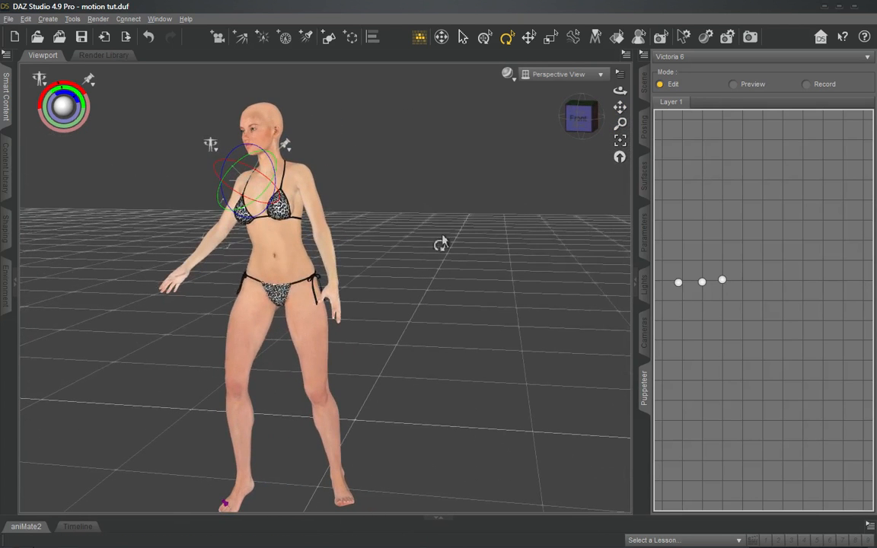
pyautogui.click(319, 217)
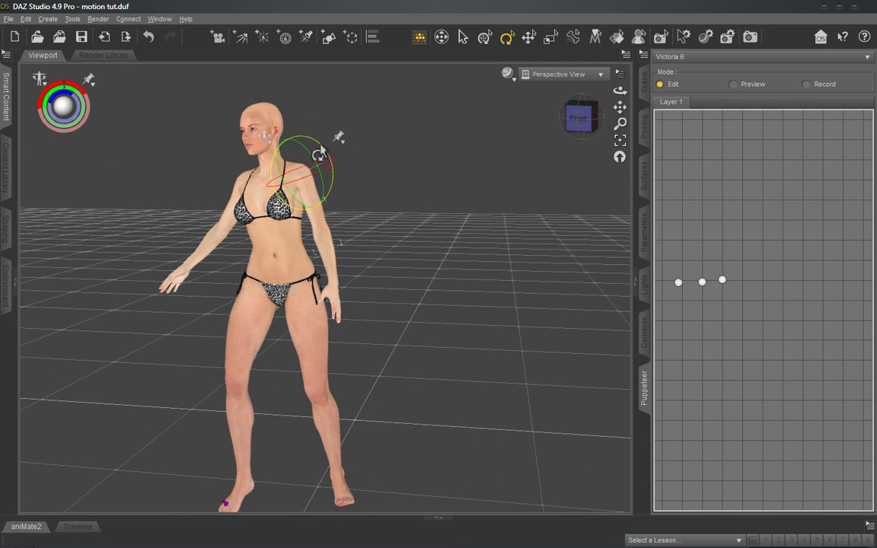
pyautogui.moveTo(321, 148); pyautogui.dragTo(304, 135)
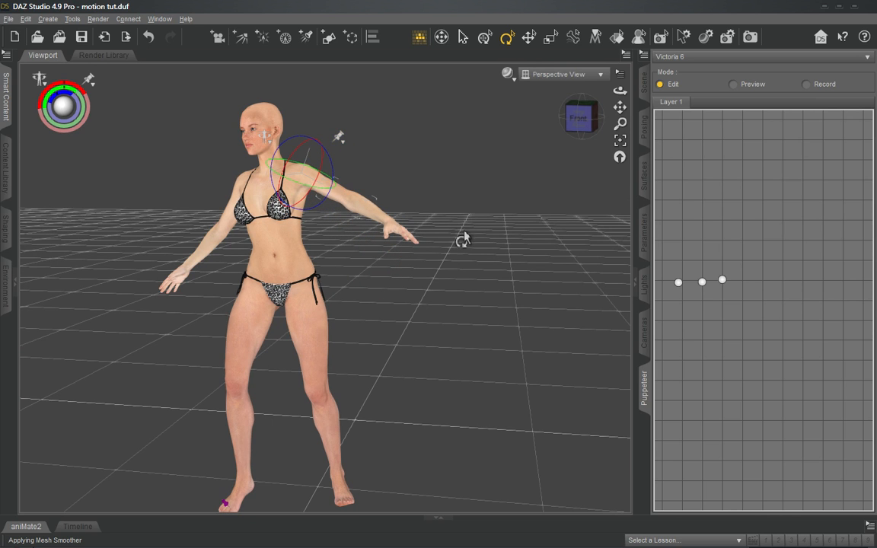
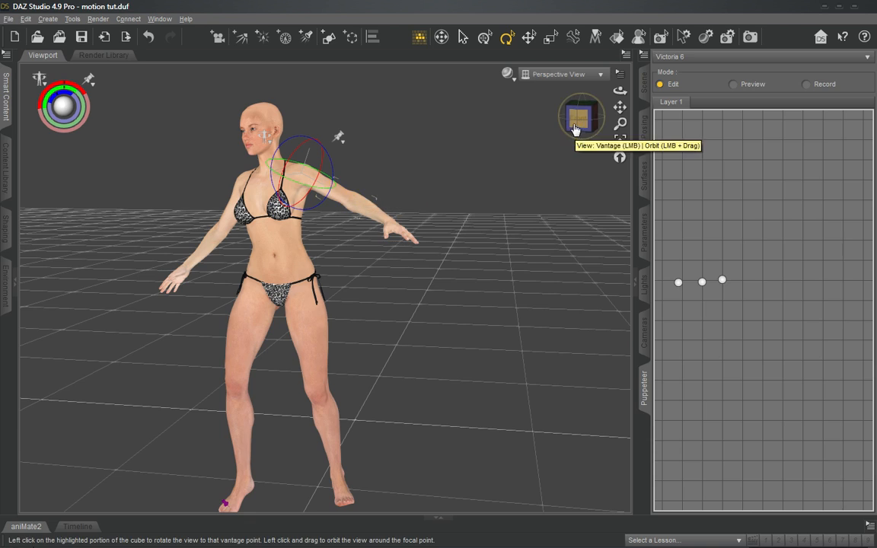
# - Preview the motion across the three stored Puppeteer poses, and undo it to recover the unsaved fourth walk pose
pyautogui.moveTo(581, 122); pyautogui.dragTo(529, 149)
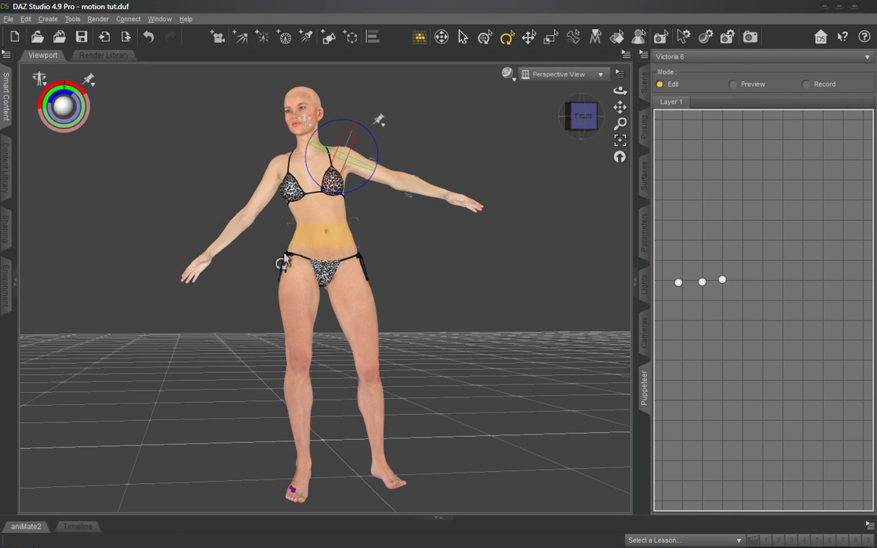
pyautogui.click(300, 323)
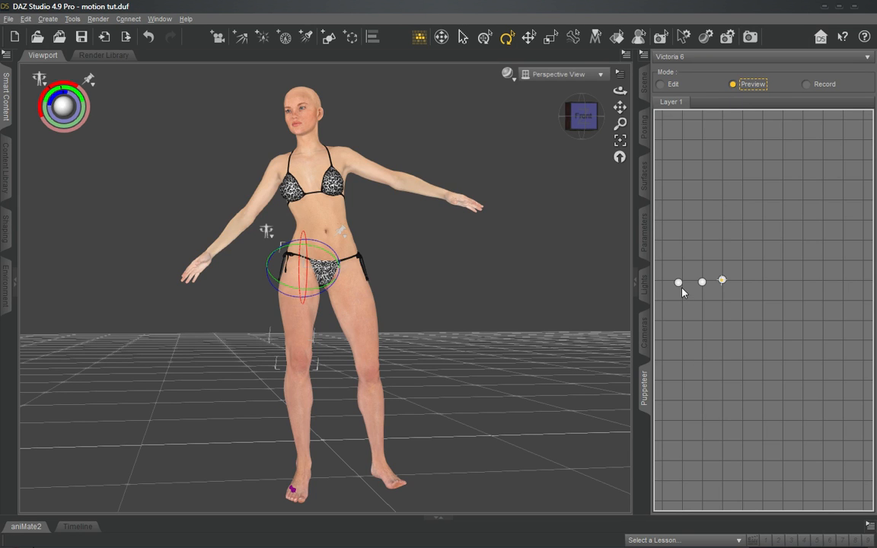
pyautogui.moveTo(679, 286); pyautogui.dragTo(724, 284)
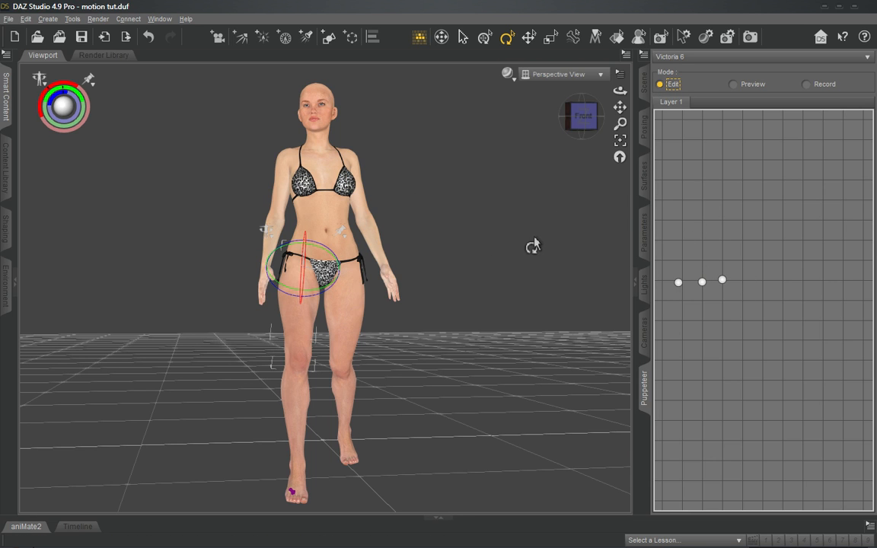
pyautogui.hotkey('ctrl', 'z')
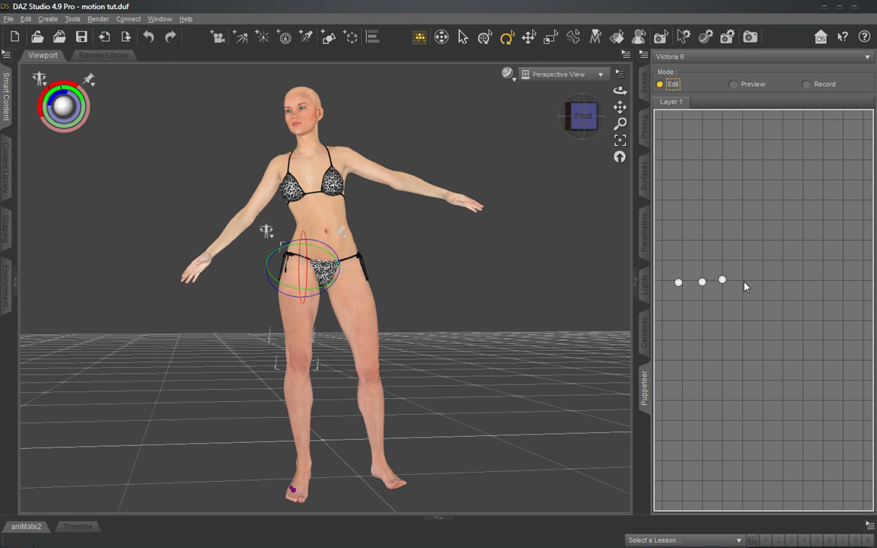
# - Store the pose as a fourth Puppeteer dot in line with the other three and preview the transitions between the stored poses
pyautogui.moveTo(742, 283); pyautogui.dragTo(744, 286)
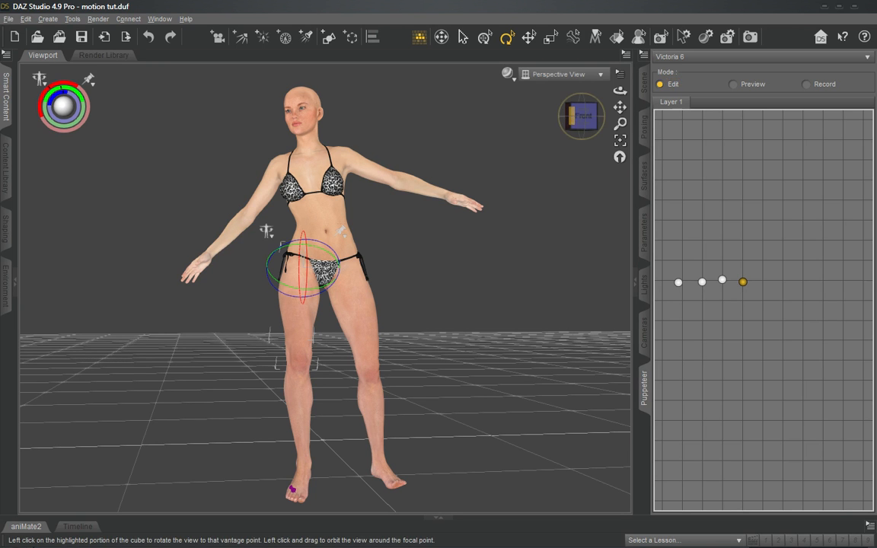
pyautogui.moveTo(583, 116); pyautogui.dragTo(575, 141)
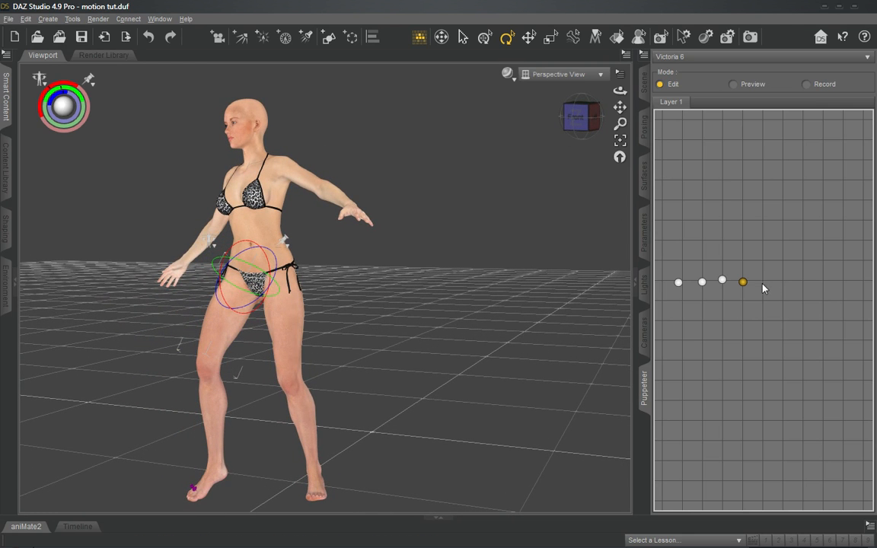
pyautogui.click(742, 280)
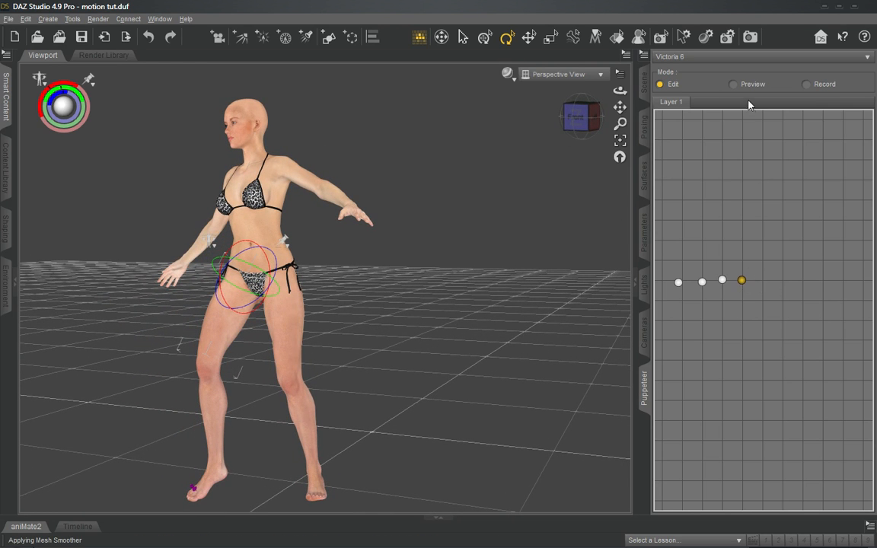
pyautogui.moveTo(718, 286)
pyautogui.mouseDown()
pyautogui.moveTo(741, 288)
pyautogui.moveTo(740, 277)
pyautogui.moveTo(729, 276)
pyautogui.moveTo(738, 274)
pyautogui.moveTo(726, 273)
pyautogui.moveTo(752, 276)
pyautogui.moveTo(725, 274)
pyautogui.moveTo(741, 272)
pyautogui.moveTo(728, 269)
pyautogui.moveTo(726, 285)
pyautogui.moveTo(739, 286)
pyautogui.moveTo(725, 288)
pyautogui.moveTo(750, 287)
pyautogui.moveTo(723, 281)
pyautogui.mouseUp()
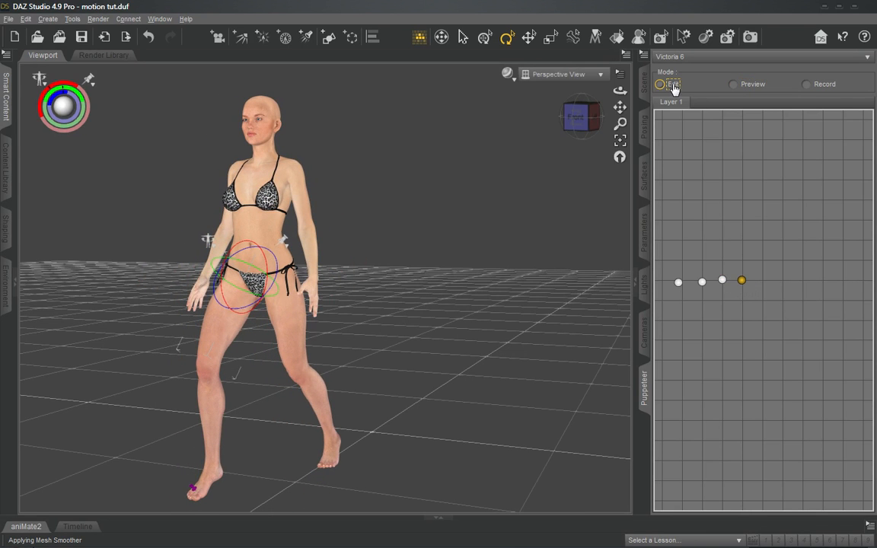
# - Load the third stored pose in Edit mode and remove the pin from the figure's right toes
pyautogui.click(724, 283)
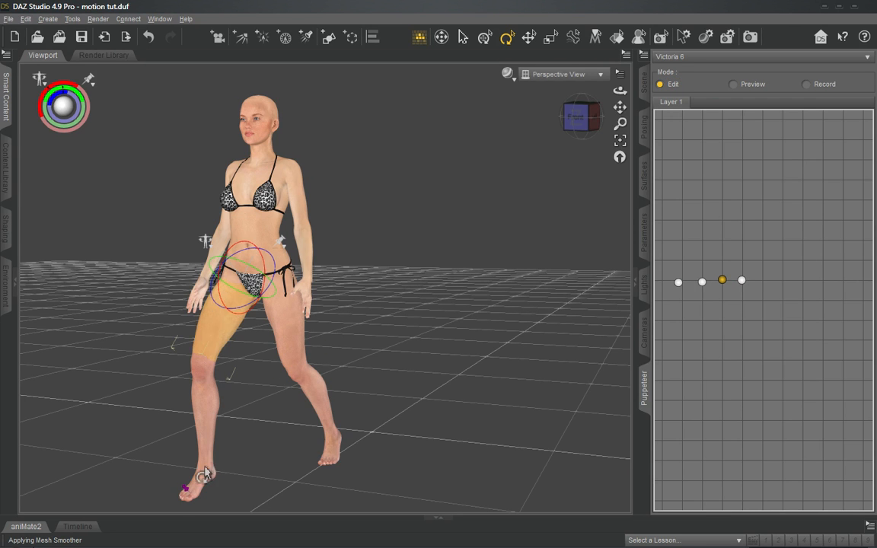
pyautogui.rightClick(186, 491)
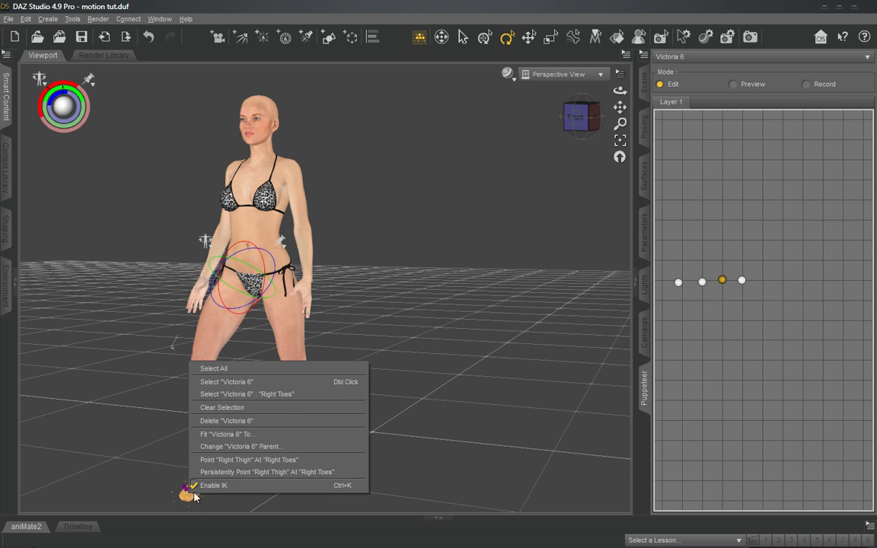
pyautogui.click(183, 492)
pyautogui.click(184, 493)
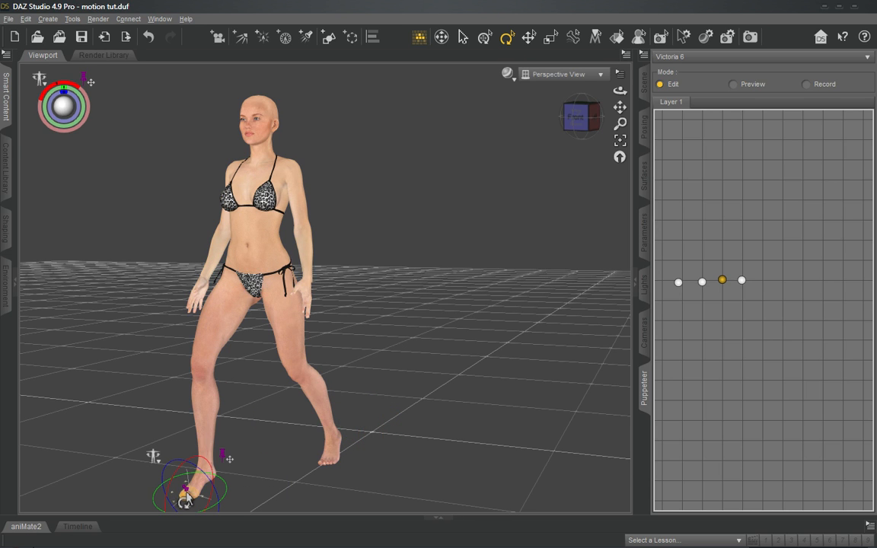
pyautogui.click(222, 457)
pyautogui.click(229, 466)
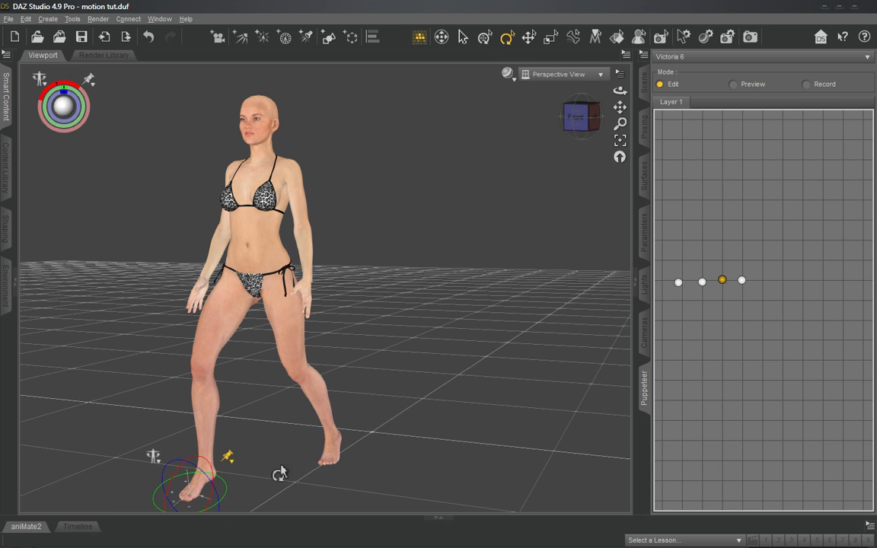
# - Pull the right foot forward into a longer stride and shift the hips slightly forward
pyautogui.click(207, 418)
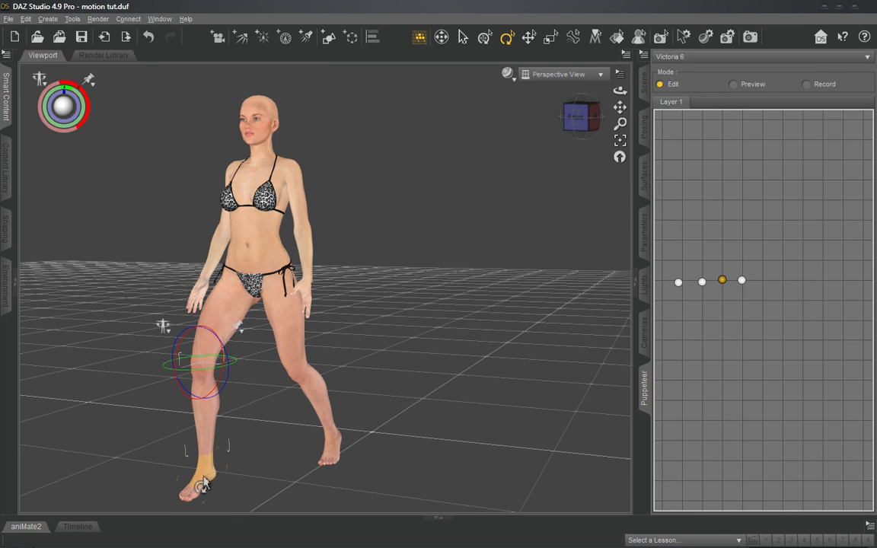
pyautogui.moveTo(207, 480); pyautogui.dragTo(149, 467)
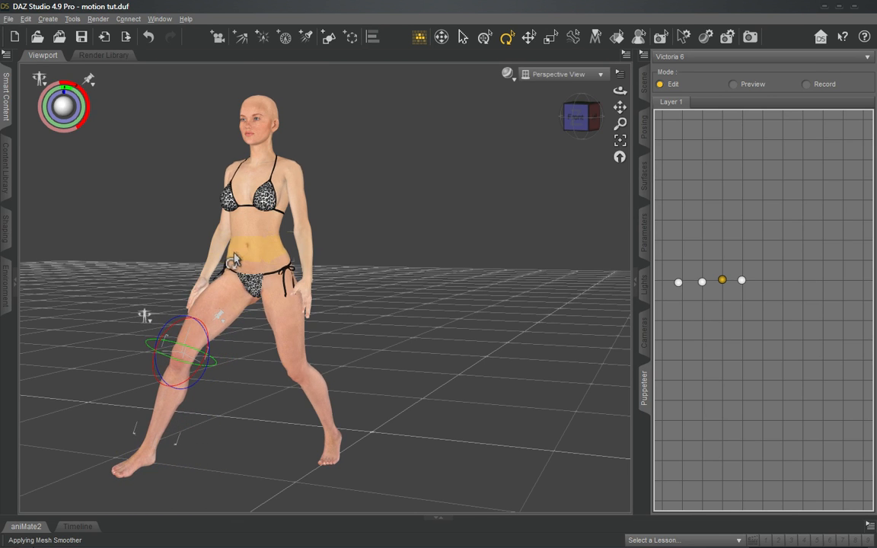
pyautogui.moveTo(226, 257); pyautogui.dragTo(219, 261)
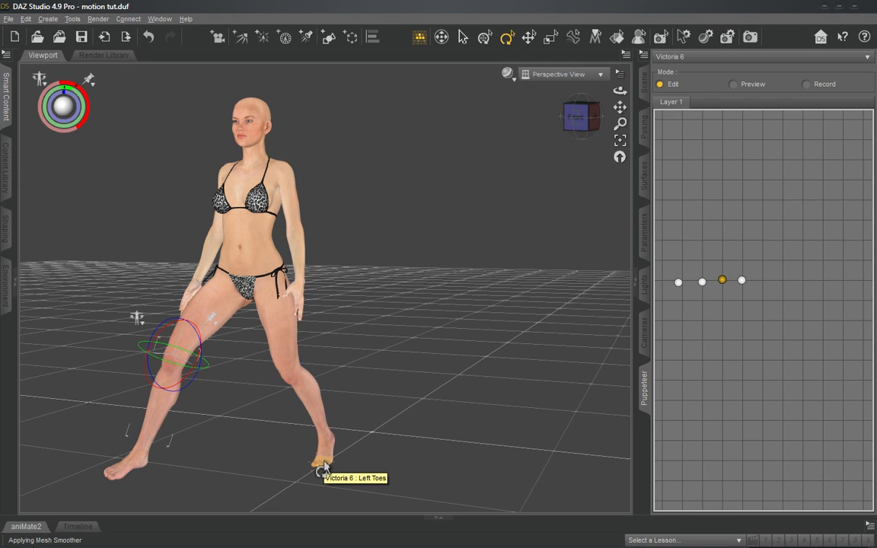
# - Select the left toes of the rear foot from the side and pin their translation
pyautogui.moveTo(577, 119); pyautogui.dragTo(474, 114)
pyautogui.moveTo(424, 181); pyautogui.dragTo(390, 178)
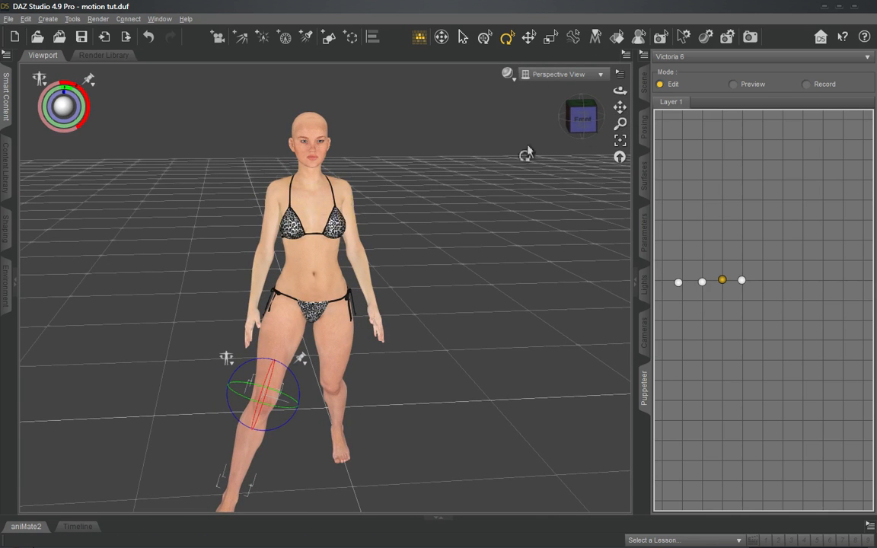
pyautogui.moveTo(580, 118); pyautogui.dragTo(538, 114)
pyautogui.click(368, 457)
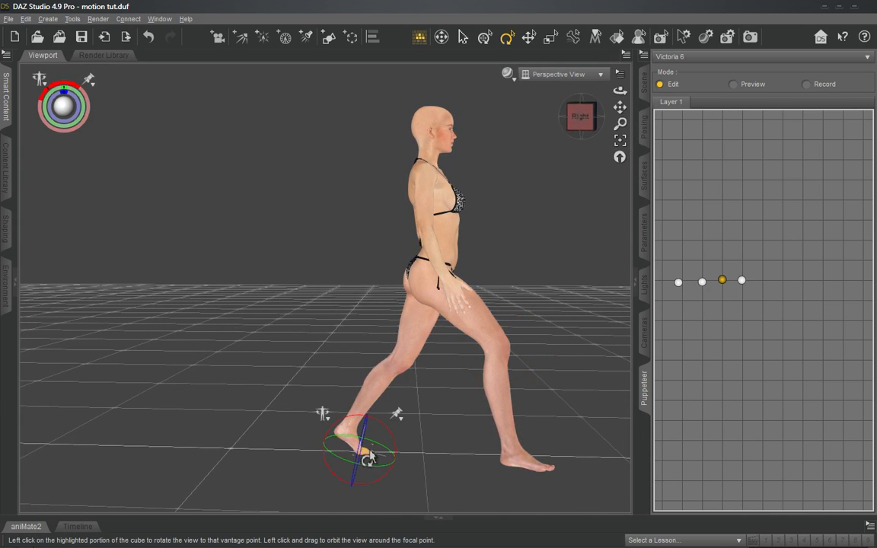
pyautogui.click(396, 413)
pyautogui.click(429, 423)
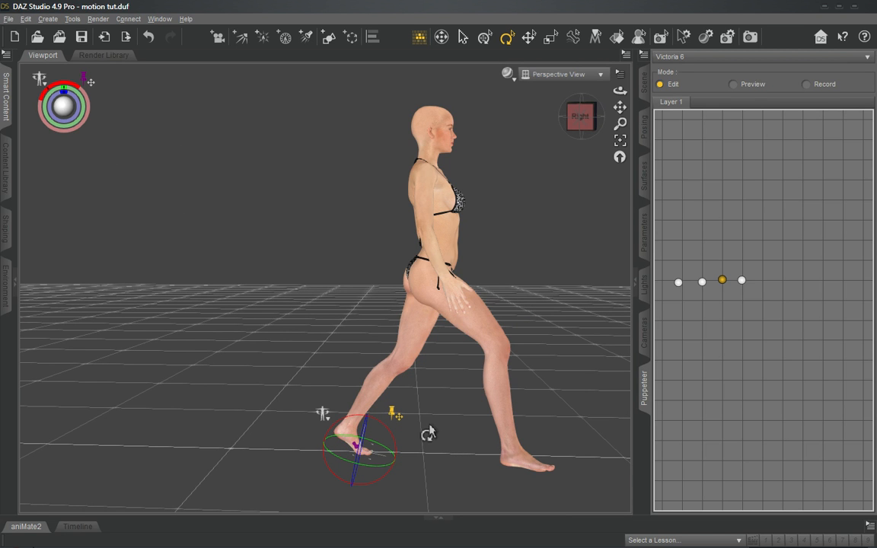
# - Pull the head forward and down into a lunge, draw the right foot back, and store this as the fifth pose
pyautogui.moveTo(586, 117); pyautogui.dragTo(565, 121)
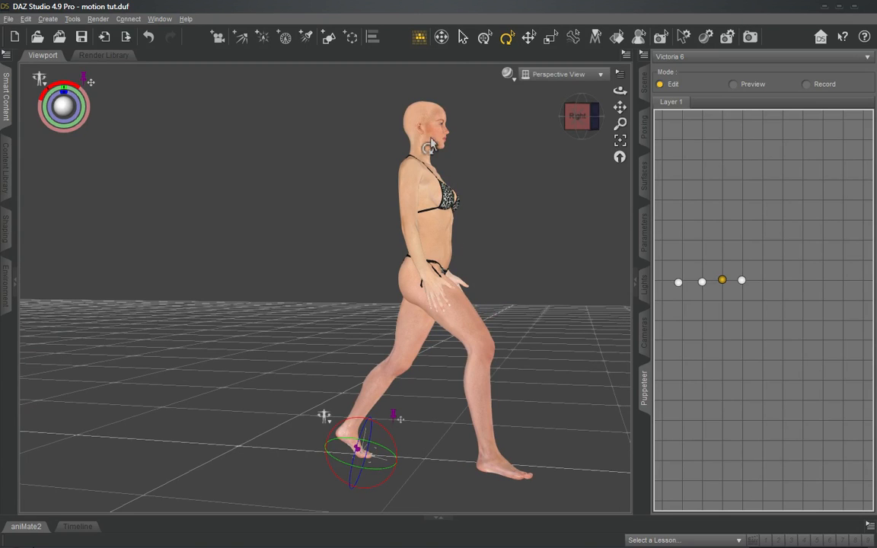
pyautogui.moveTo(431, 127); pyautogui.dragTo(610, 290)
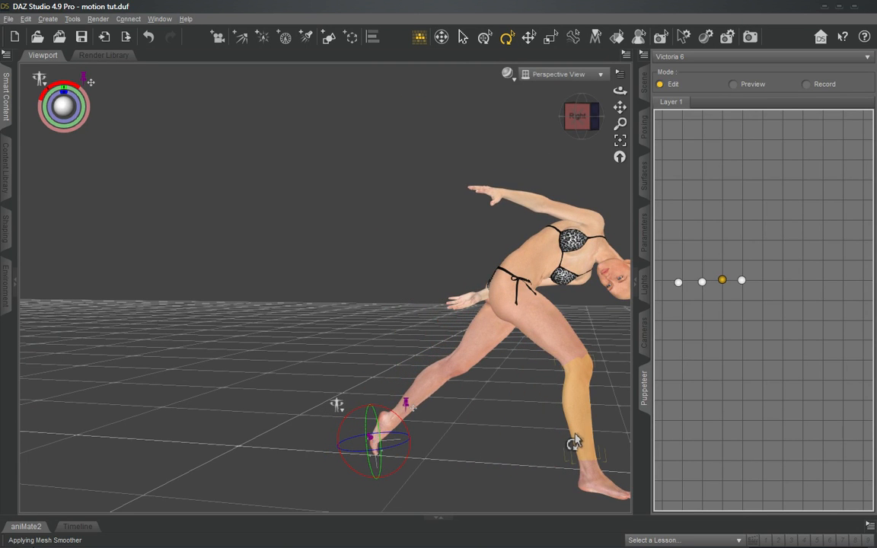
pyautogui.moveTo(575, 441); pyautogui.dragTo(548, 453)
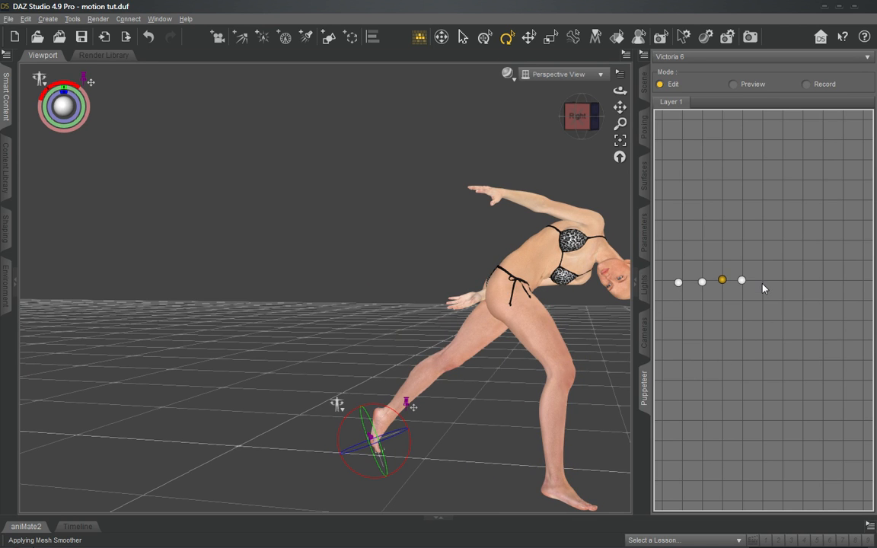
# - Unpin the left toes and pin the translation of the right foot instead
pyautogui.rightClick(412, 416)
pyautogui.click(445, 425)
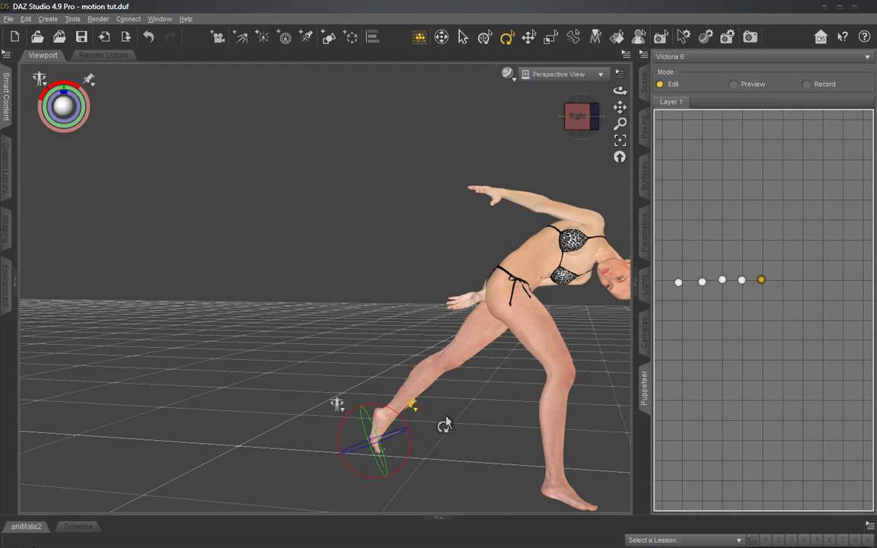
pyautogui.click(571, 496)
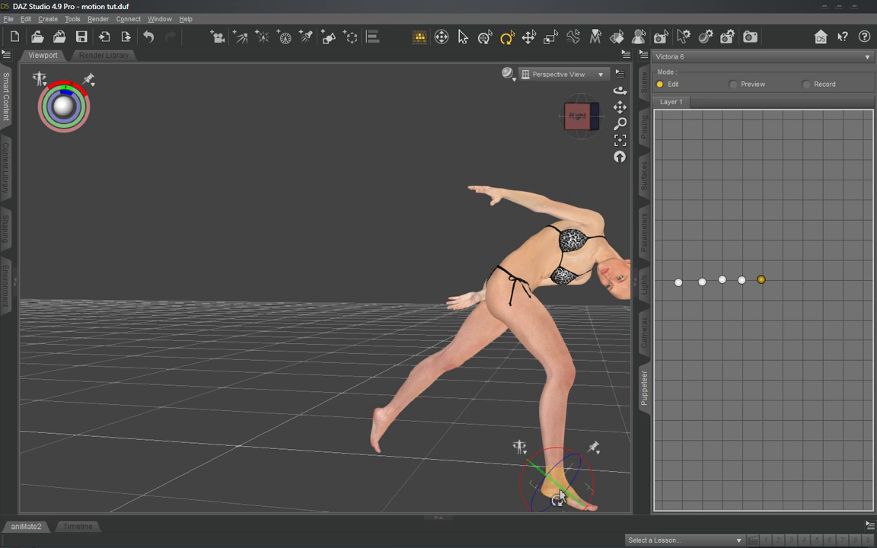
pyautogui.rightClick(598, 456)
pyautogui.click(620, 455)
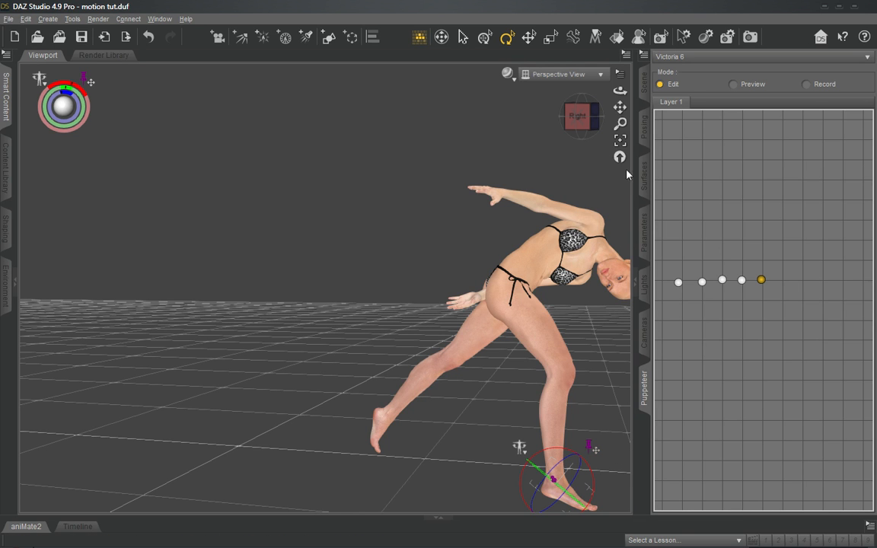
# - Lift the left foot off the ground and pull the left thigh down into a deep crouch over the pinned right foot
pyautogui.moveTo(580, 116); pyautogui.dragTo(521, 325)
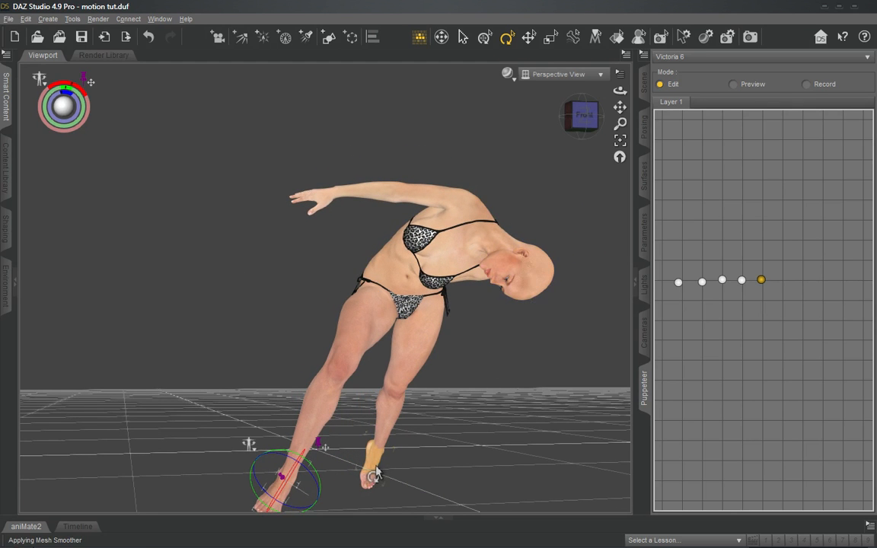
pyautogui.moveTo(375, 476); pyautogui.dragTo(340, 425)
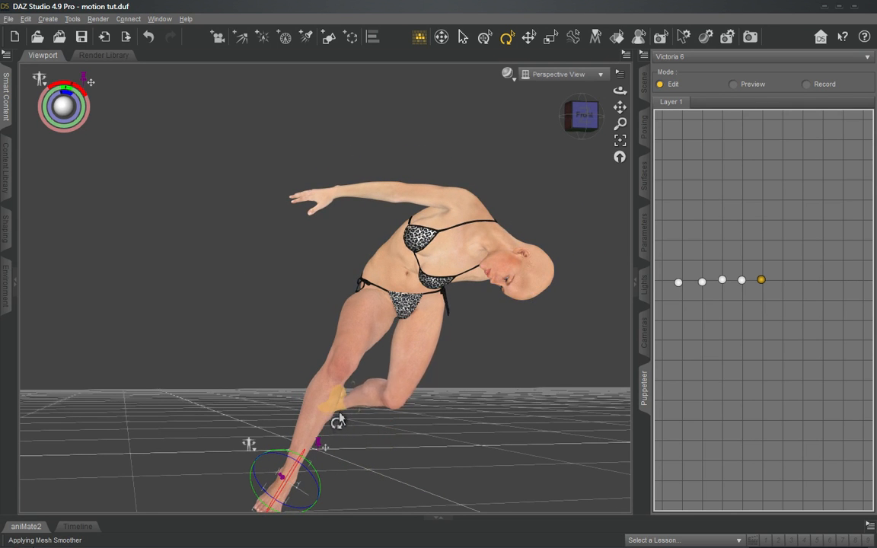
pyautogui.click(580, 116)
pyautogui.moveTo(580, 115); pyautogui.dragTo(467, 219)
pyautogui.moveTo(194, 331); pyautogui.dragTo(209, 407)
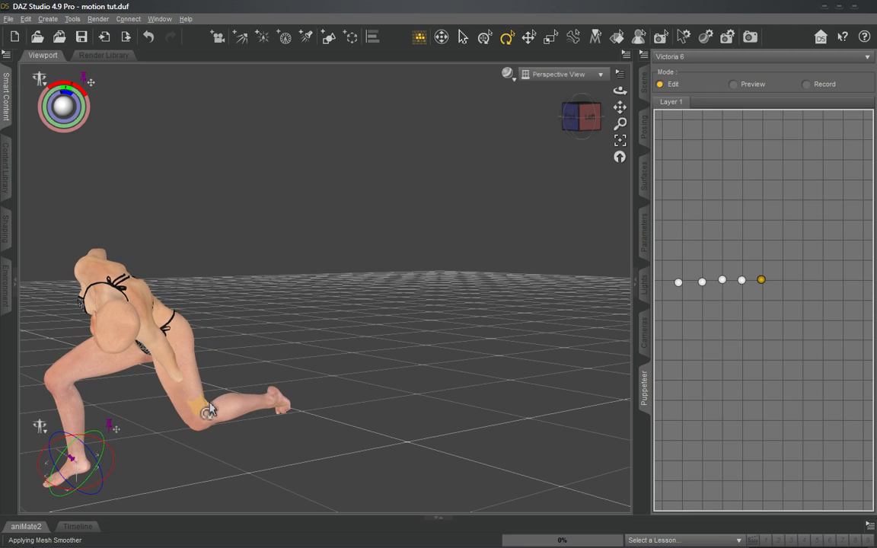
pyautogui.moveTo(580, 116); pyautogui.dragTo(495, 126)
# - Select the left upper arm and rotate it about its axes until the arm reaches downward and outward from the body
pyautogui.click(276, 264)
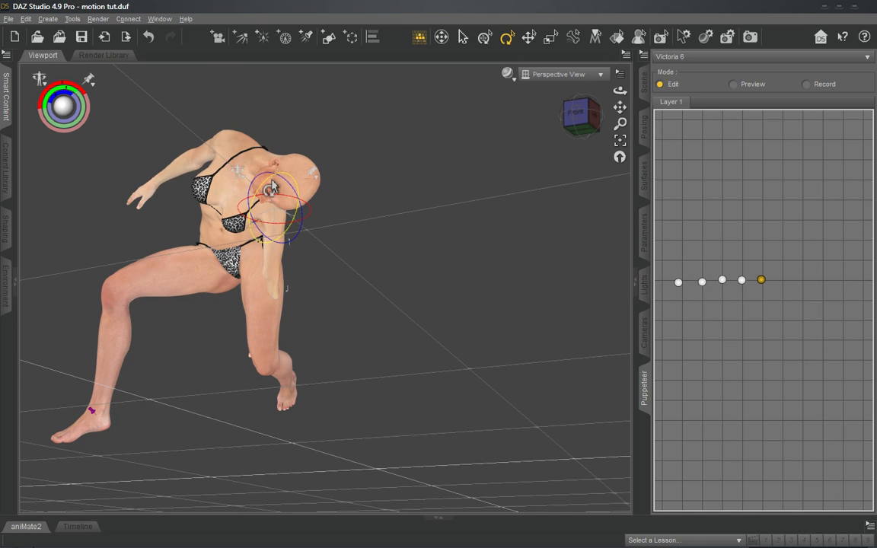
pyautogui.moveTo(271, 188); pyautogui.dragTo(289, 179)
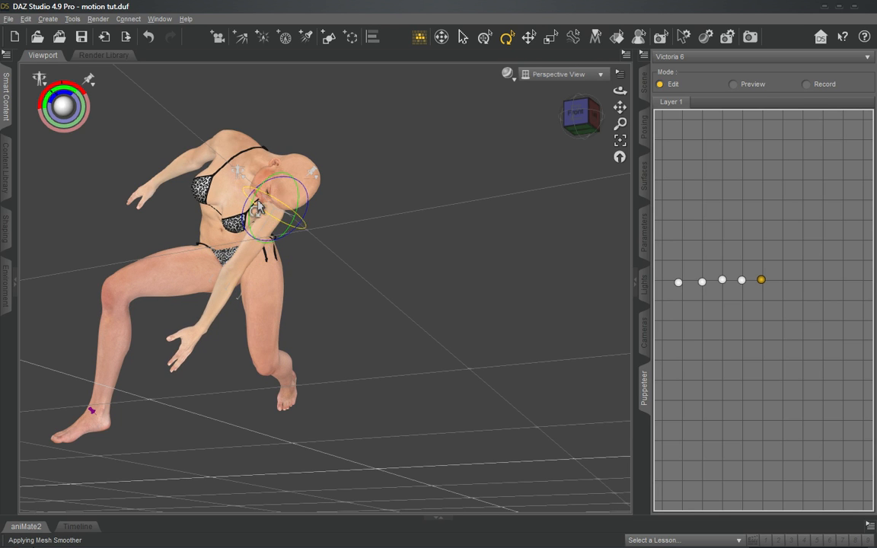
pyautogui.moveTo(262, 219); pyautogui.dragTo(274, 226)
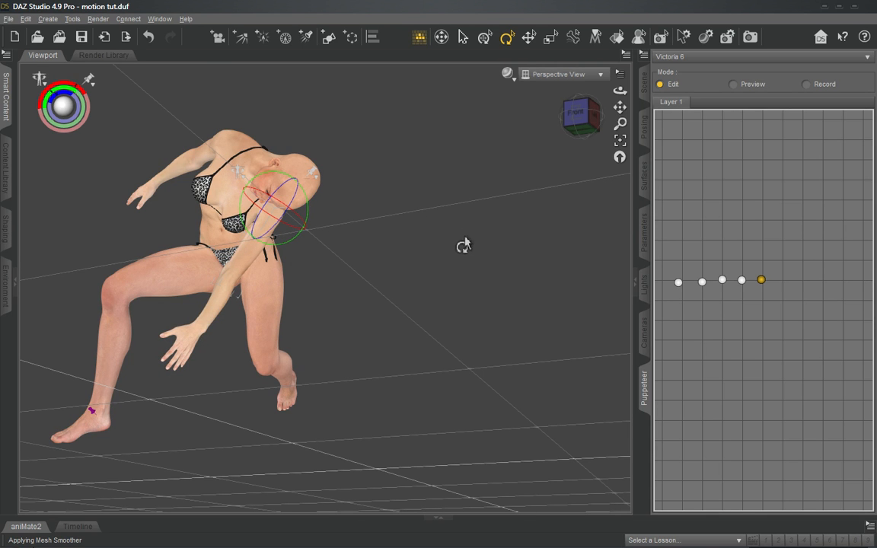
pyautogui.click(581, 114)
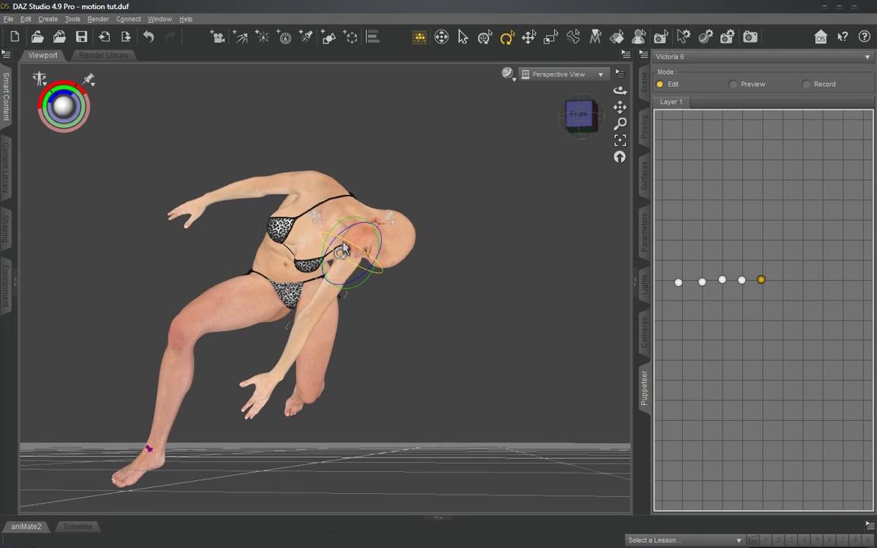
pyautogui.moveTo(344, 249); pyautogui.dragTo(359, 263)
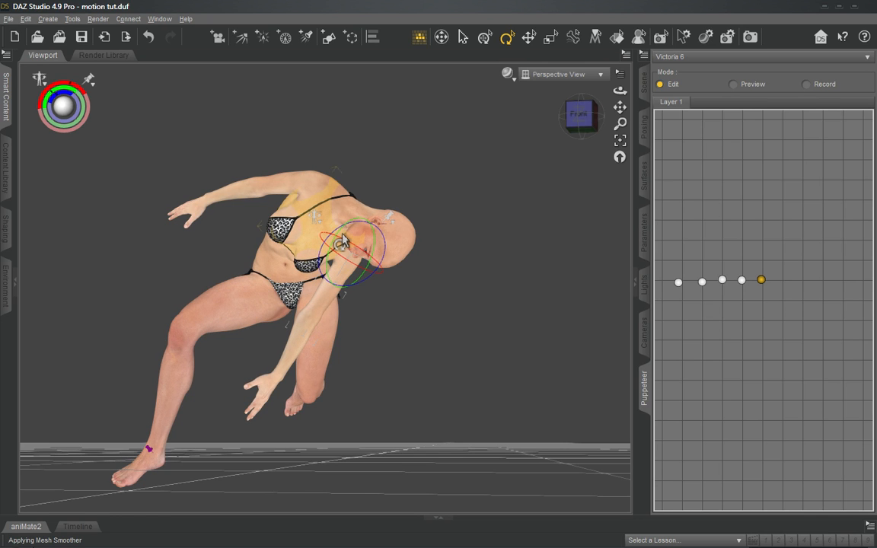
pyautogui.moveTo(339, 242); pyautogui.dragTo(356, 267)
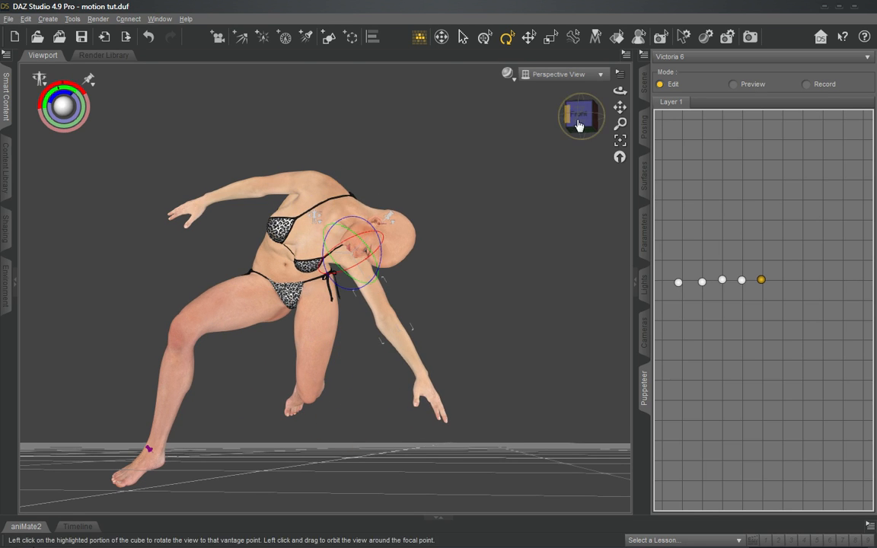
# - Bend the left forearm inward at the elbow and store the result as the sixth Puppeteer pose
pyautogui.click(406, 355)
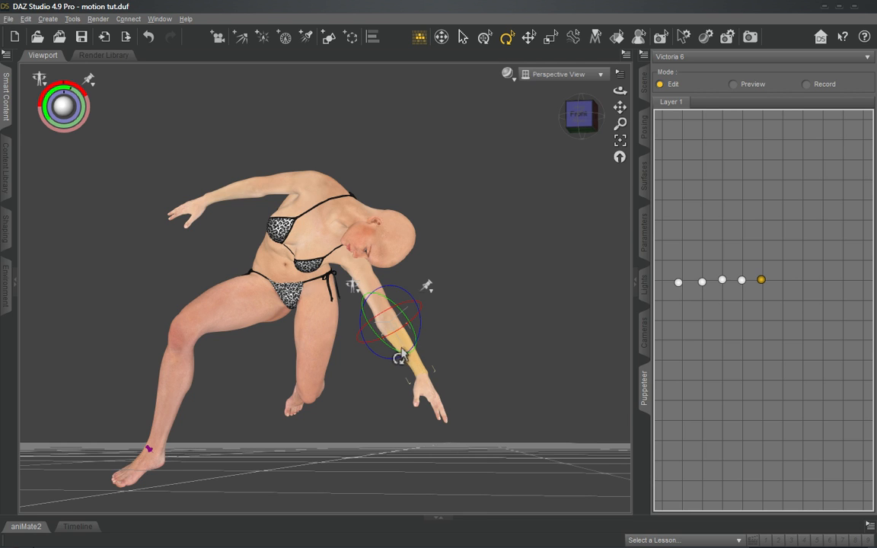
pyautogui.moveTo(410, 358); pyautogui.dragTo(375, 351)
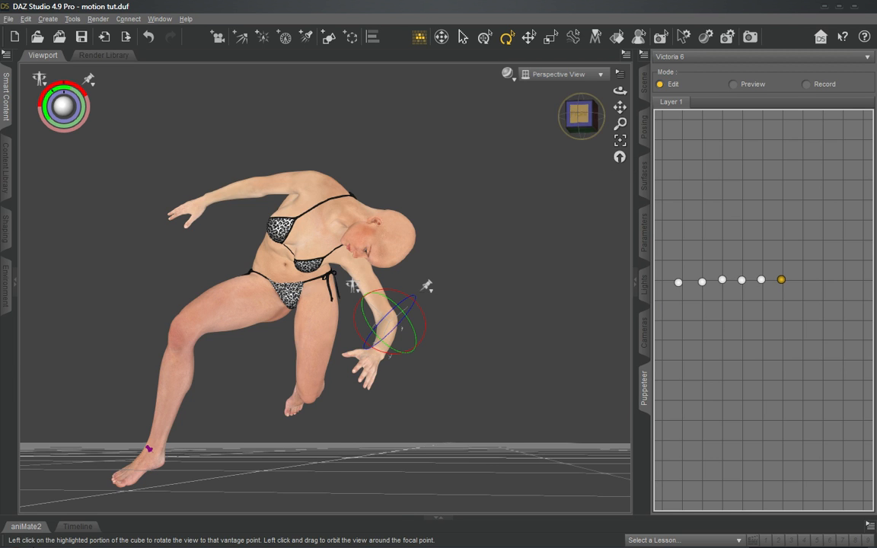
# - Preview the Puppeteer motion by sweeping from the first stored pose to just past the sixth
pyautogui.click(580, 119)
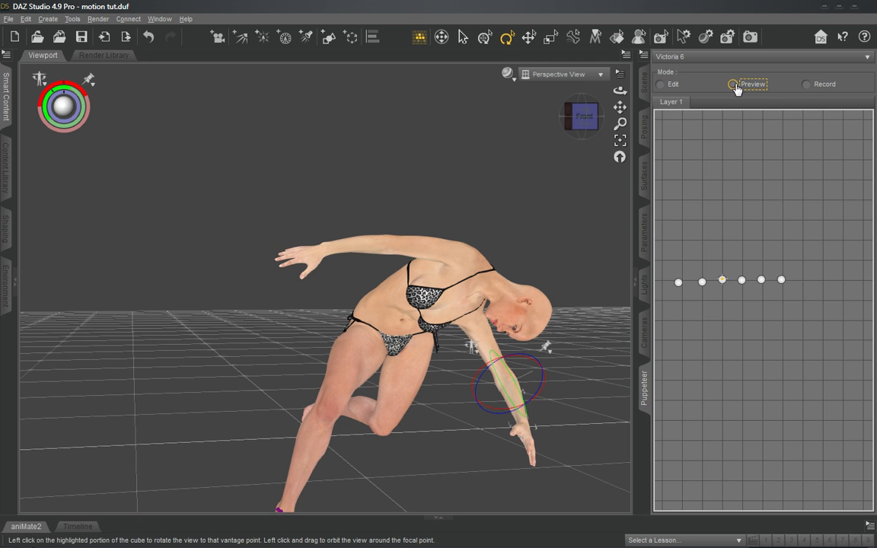
pyautogui.moveTo(585, 117); pyautogui.dragTo(628, 371)
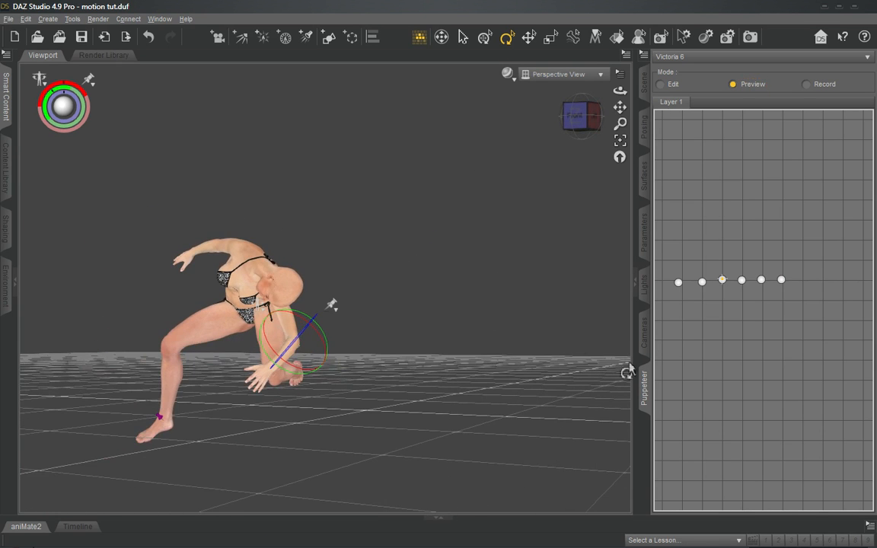
pyautogui.click(680, 283)
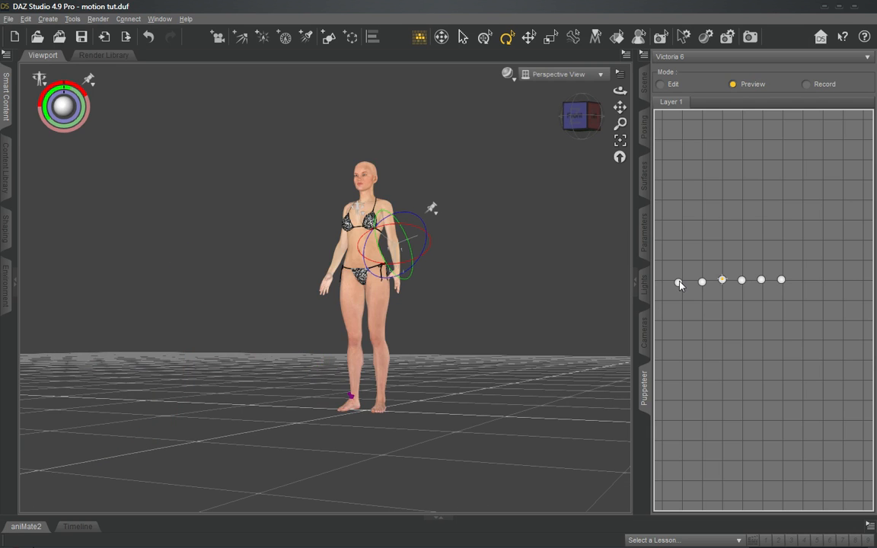
pyautogui.click(577, 116)
pyautogui.moveTo(577, 116); pyautogui.dragTo(576, 136)
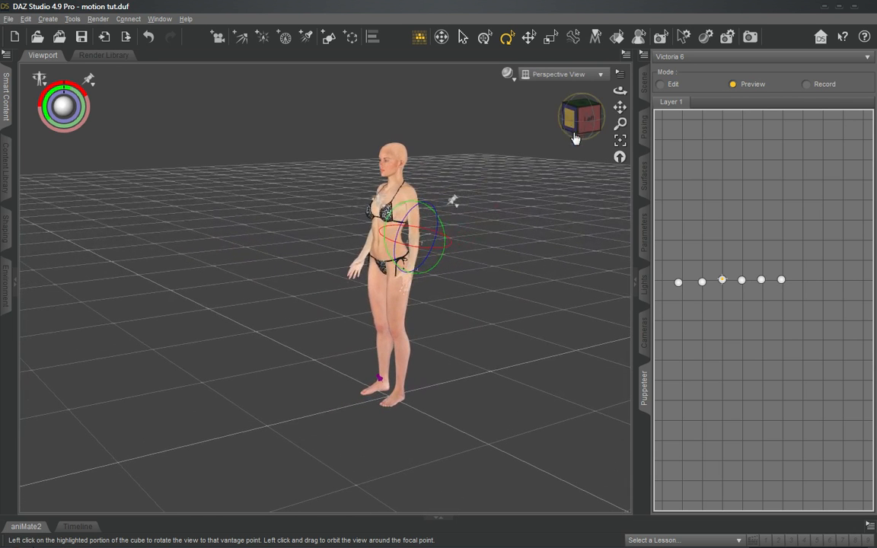
pyautogui.click(678, 283)
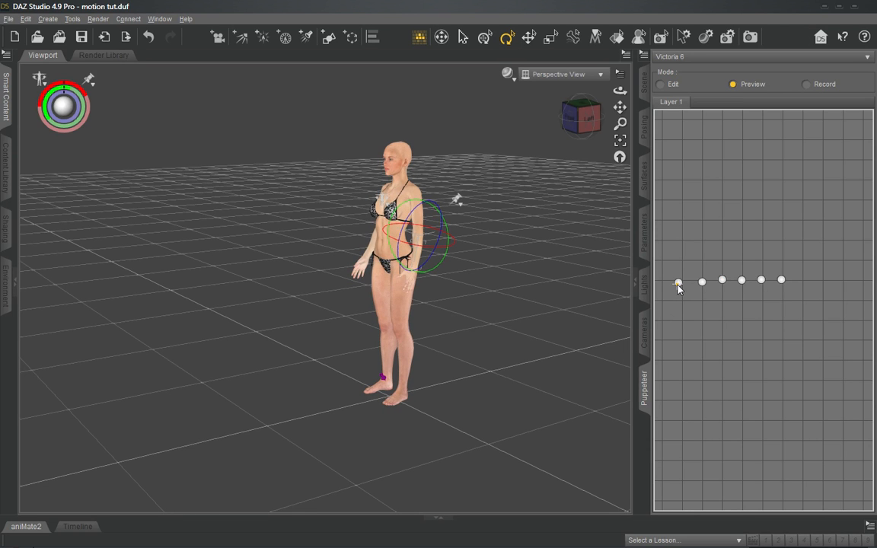
pyautogui.moveTo(678, 284); pyautogui.dragTo(789, 285)
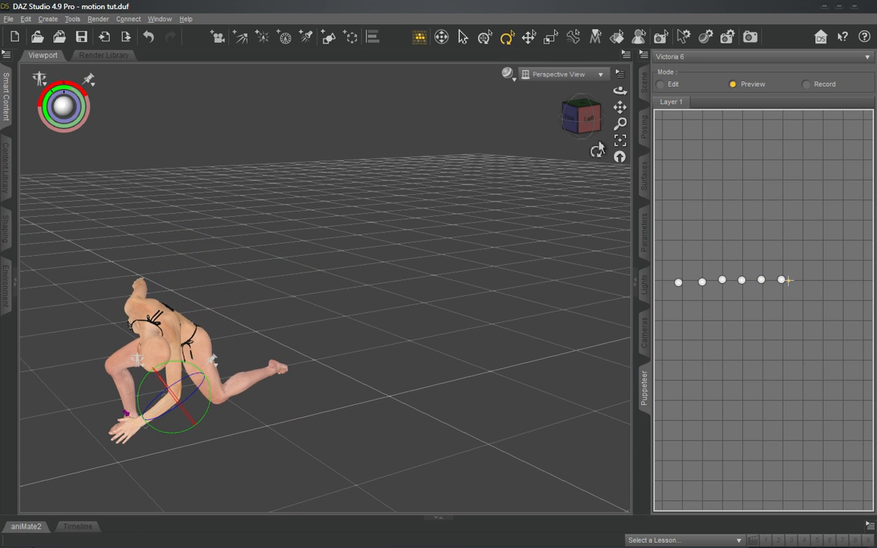
# - Examine the crouching pose from the front and from the figure's left side
pyautogui.moveTo(582, 126)
pyautogui.mouseDown()
pyautogui.moveTo(632, 128)
pyautogui.moveTo(583, 126)
pyautogui.mouseUp()
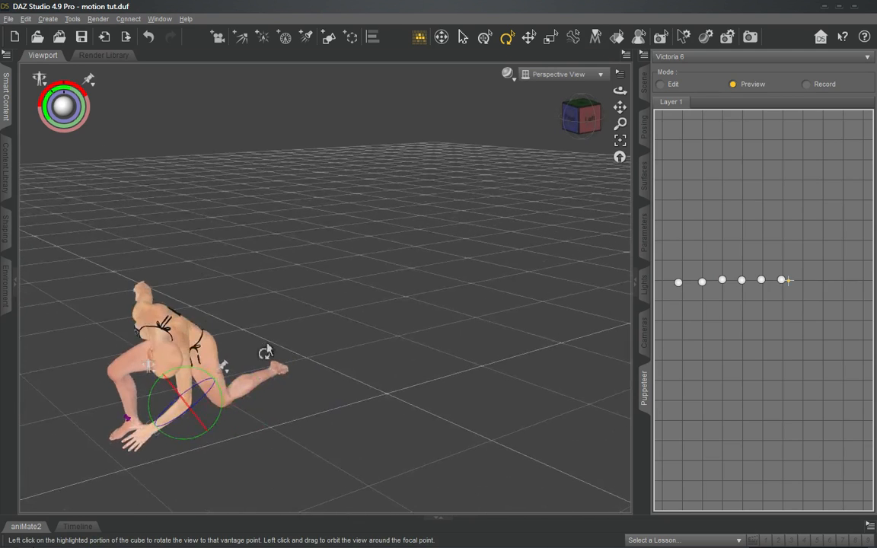
pyautogui.click(571, 118)
pyautogui.keyDown('alt'); pyautogui.moveTo(430, 320); pyautogui.dragTo(378, 261); pyautogui.keyUp('alt')
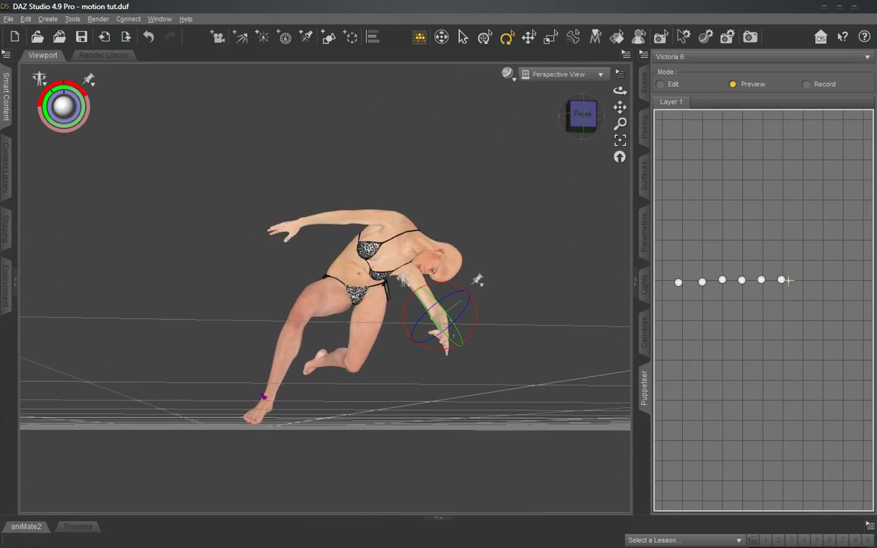
pyautogui.click(576, 122)
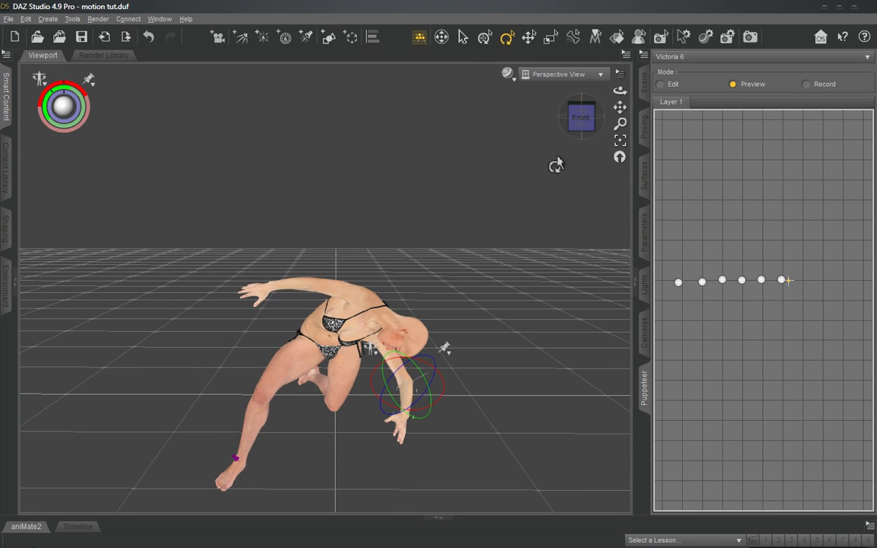
pyautogui.click(590, 116)
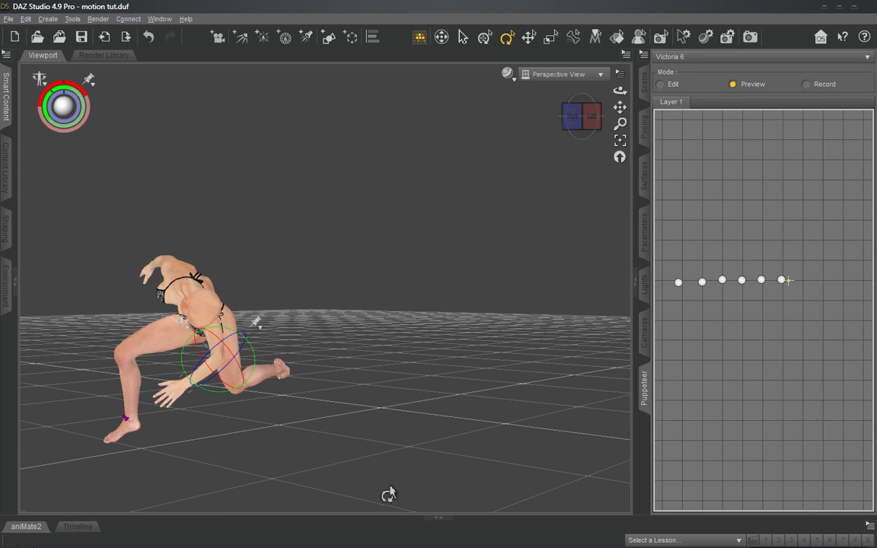
# - Expand the aniMate2 pane and record a Puppeteer sweep from the first stored pose to the sixth
pyautogui.click(442, 520)
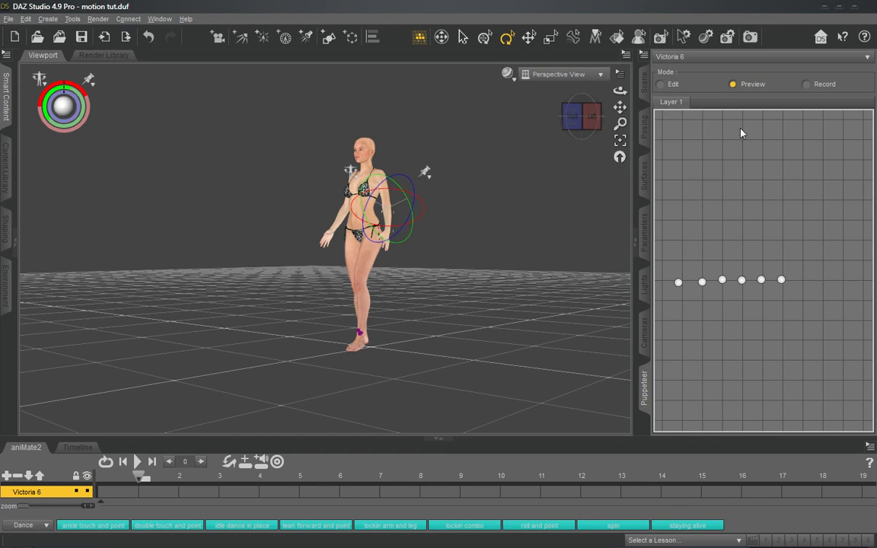
pyautogui.click(679, 284)
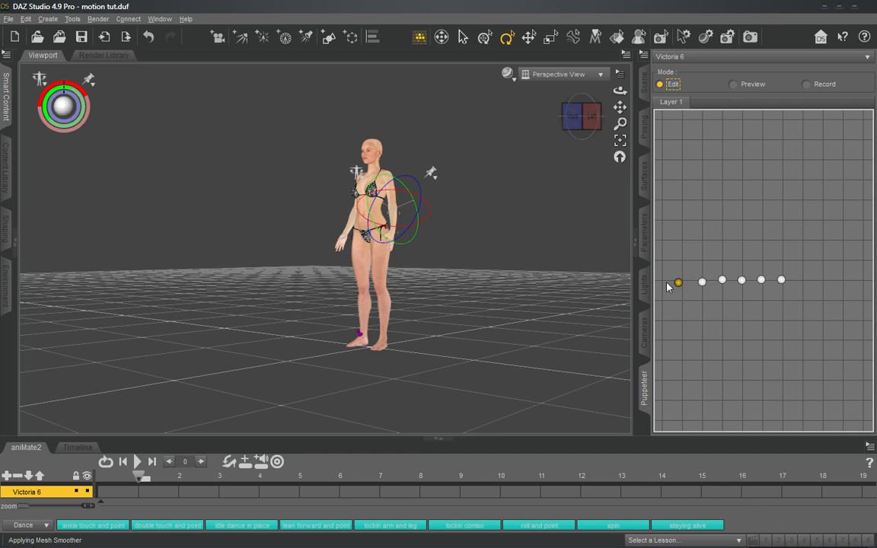
pyautogui.click(741, 282)
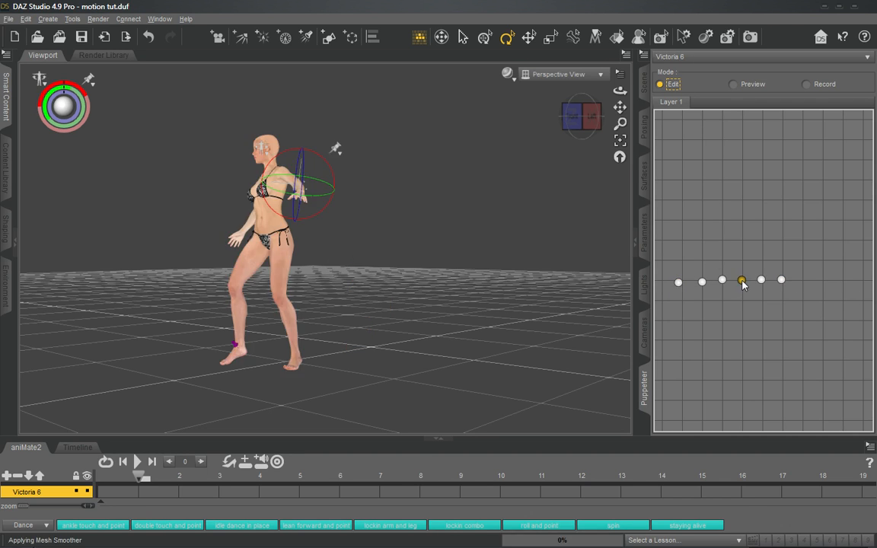
pyautogui.click(679, 284)
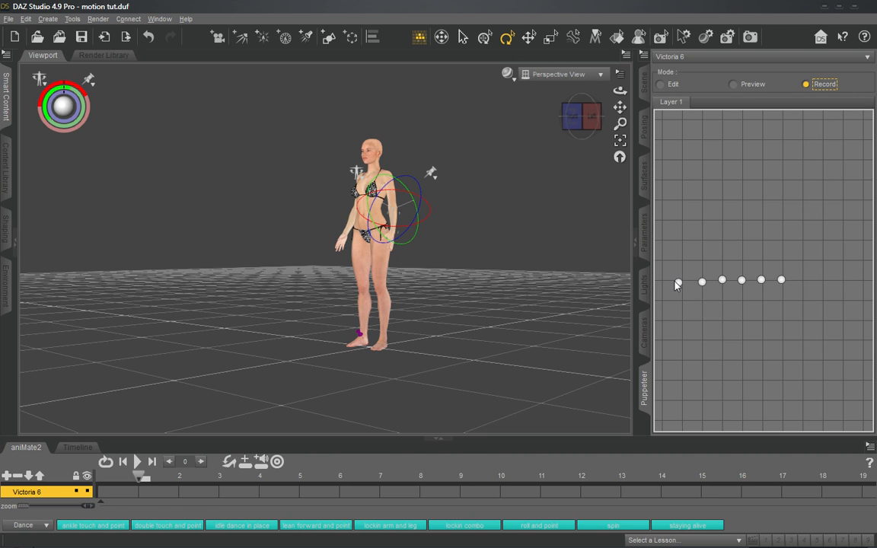
pyautogui.moveTo(678, 284); pyautogui.dragTo(782, 281)
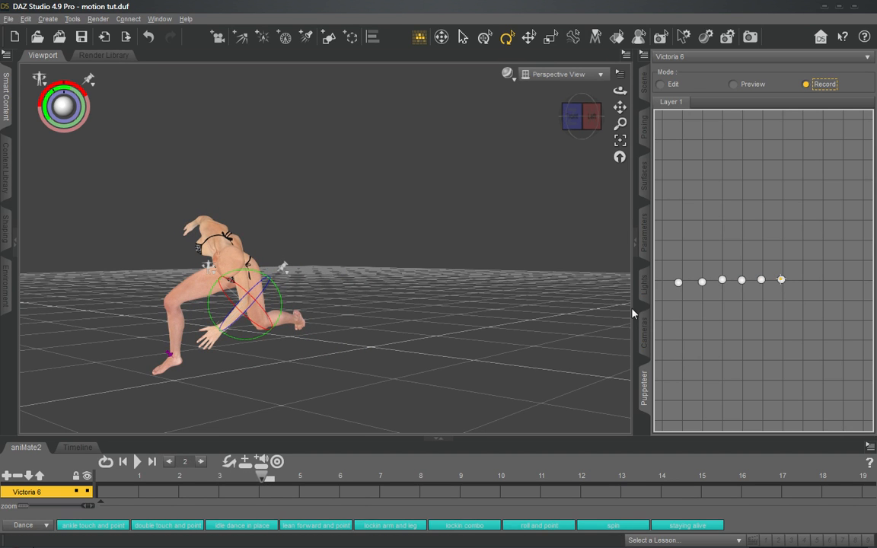
# - Play back the recorded motion and scrub through its keyframes in the Timeline
pyautogui.click(137, 462)
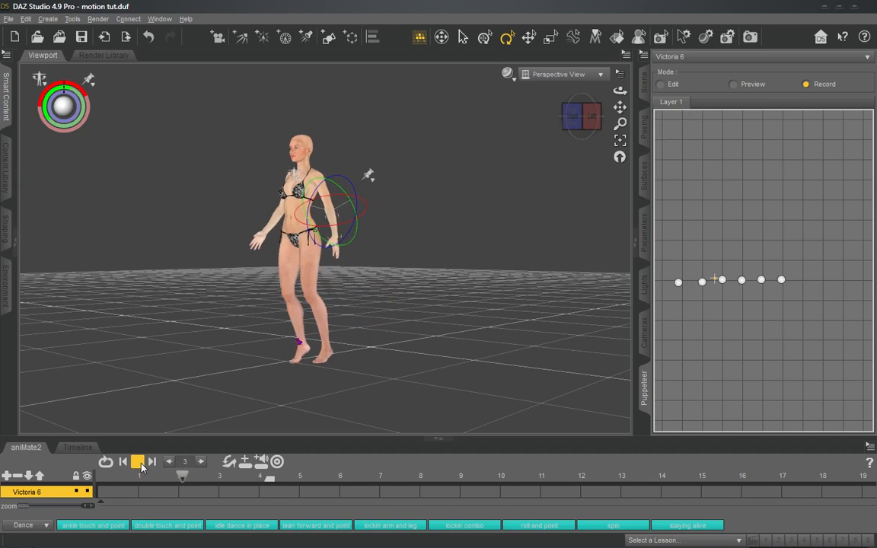
pyautogui.click(139, 462)
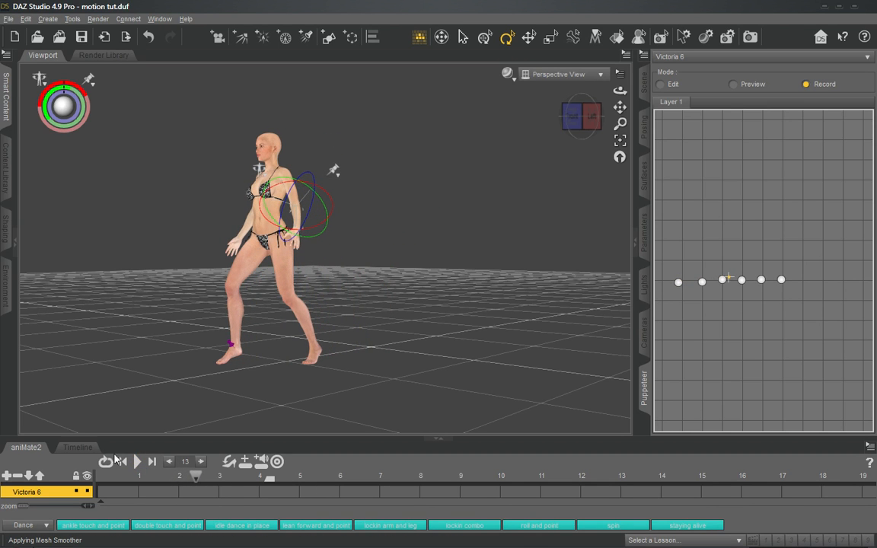
pyautogui.click(79, 448)
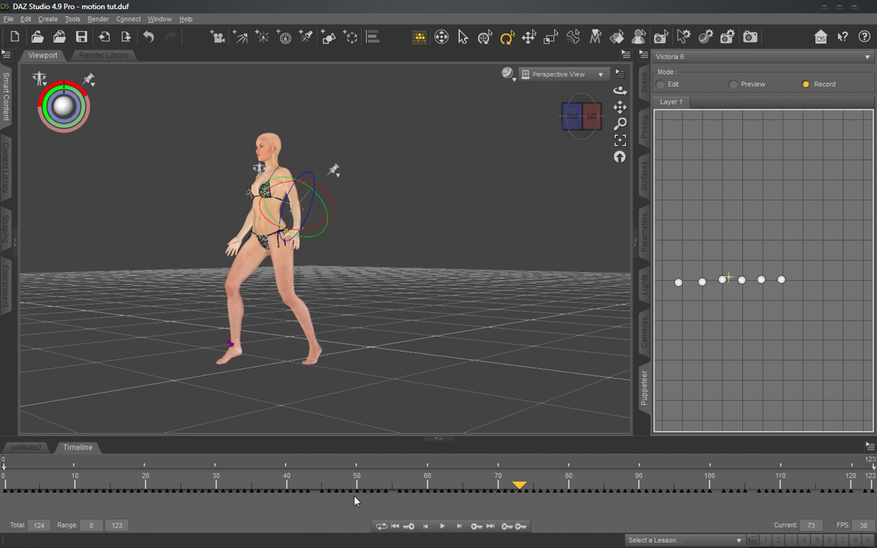
pyautogui.moveTo(357, 491); pyautogui.dragTo(827, 494)
pyautogui.click(232, 494)
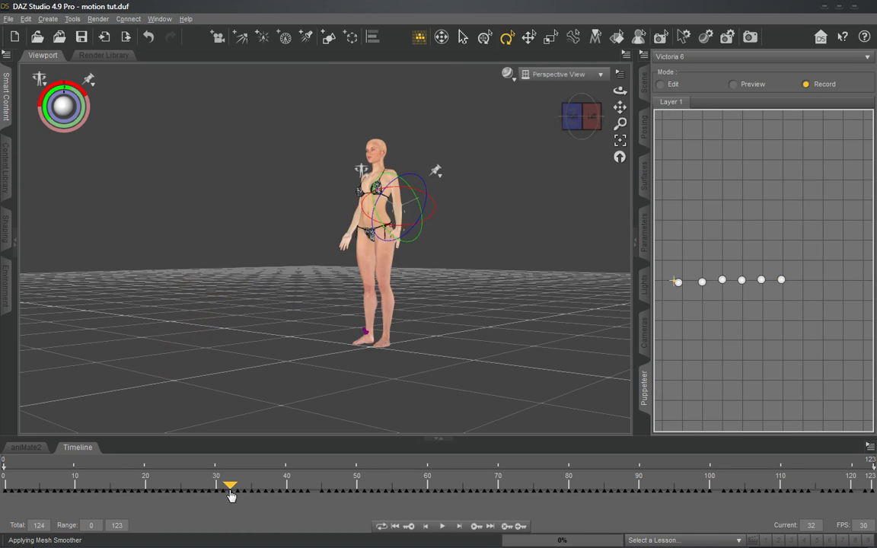
pyautogui.moveTo(232, 495); pyautogui.dragTo(485, 488)
pyautogui.moveTo(521, 489)
pyautogui.mouseDown()
pyautogui.moveTo(626, 494)
pyautogui.moveTo(173, 497)
pyautogui.moveTo(562, 491)
pyautogui.moveTo(324, 491)
pyautogui.moveTo(524, 494)
pyautogui.moveTo(361, 492)
pyautogui.moveTo(426, 495)
pyautogui.mouseUp()
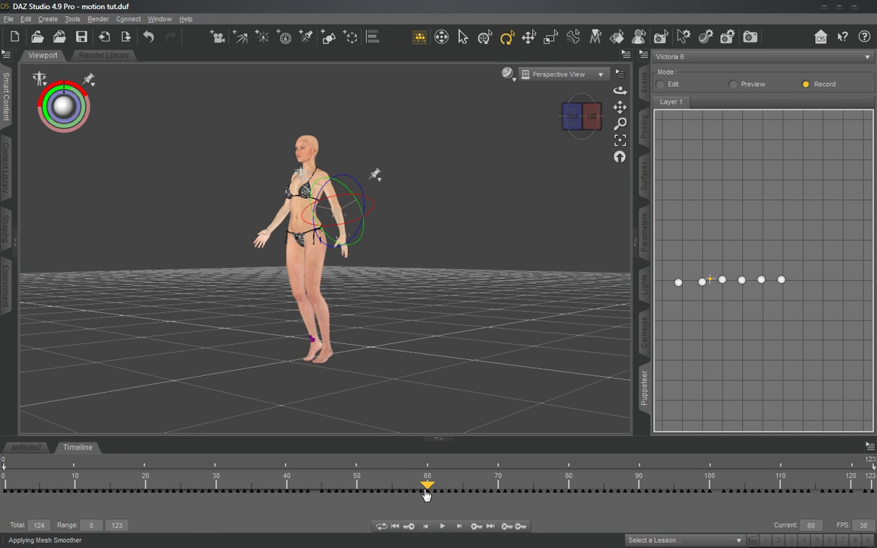
pyautogui.moveTo(426, 495); pyautogui.dragTo(447, 497)
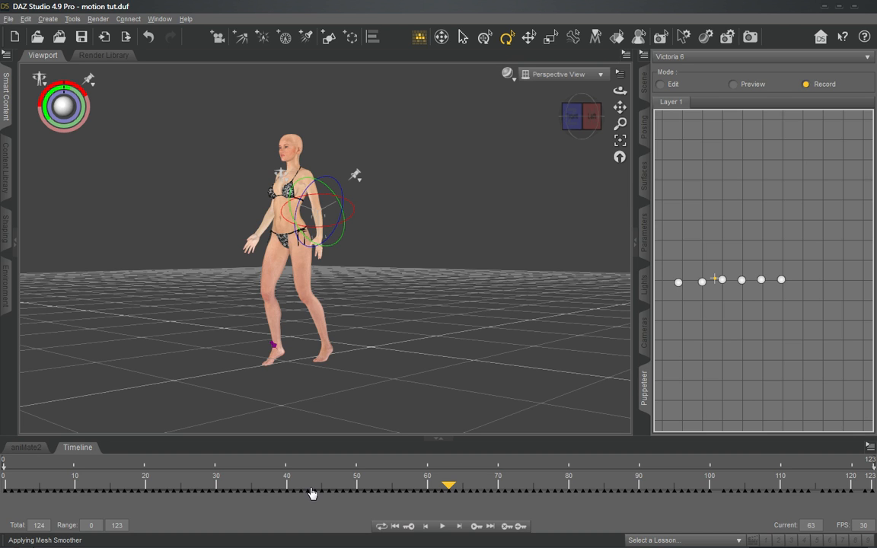
# - Return to aniMate2 and record a longer Puppeteer motion sweeping across the six stored poses
pyautogui.click(25, 447)
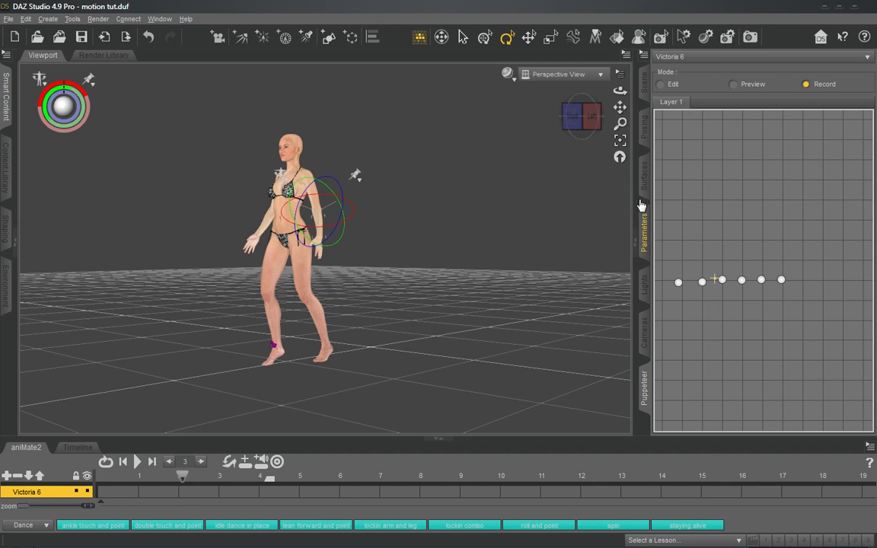
pyautogui.moveTo(577, 121); pyautogui.dragTo(589, 135)
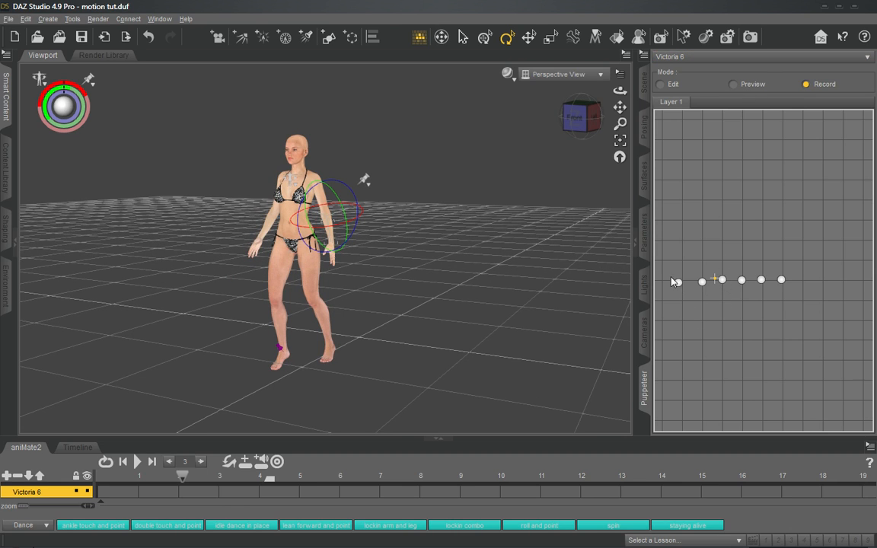
pyautogui.moveTo(678, 287)
pyautogui.mouseDown()
pyautogui.moveTo(788, 286)
pyautogui.moveTo(784, 280)
pyautogui.mouseUp()
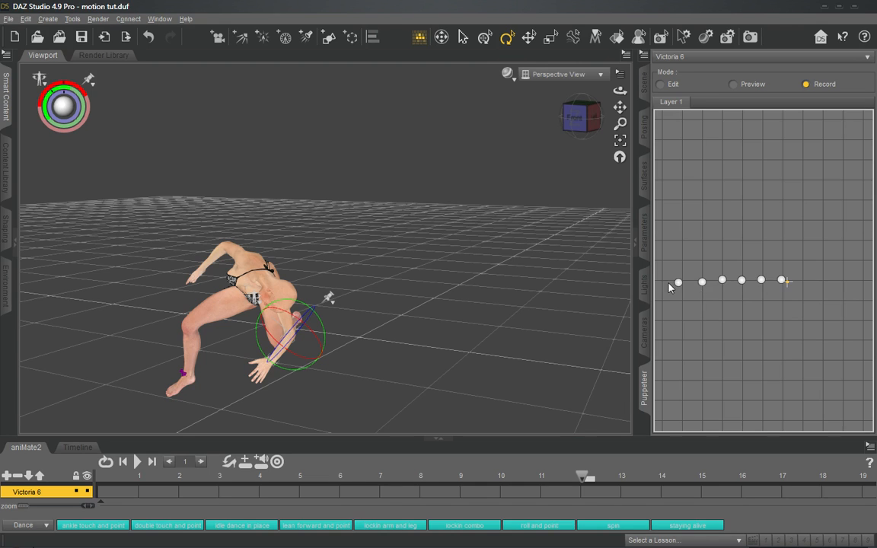
pyautogui.click(833, 90)
pyautogui.click(742, 279)
pyautogui.moveTo(818, 287); pyautogui.dragTo(867, 281)
pyautogui.moveTo(736, 284); pyautogui.dragTo(811, 283)
# - Play the new recording in aniMate2 and turn off looped playback
pyautogui.click(140, 466)
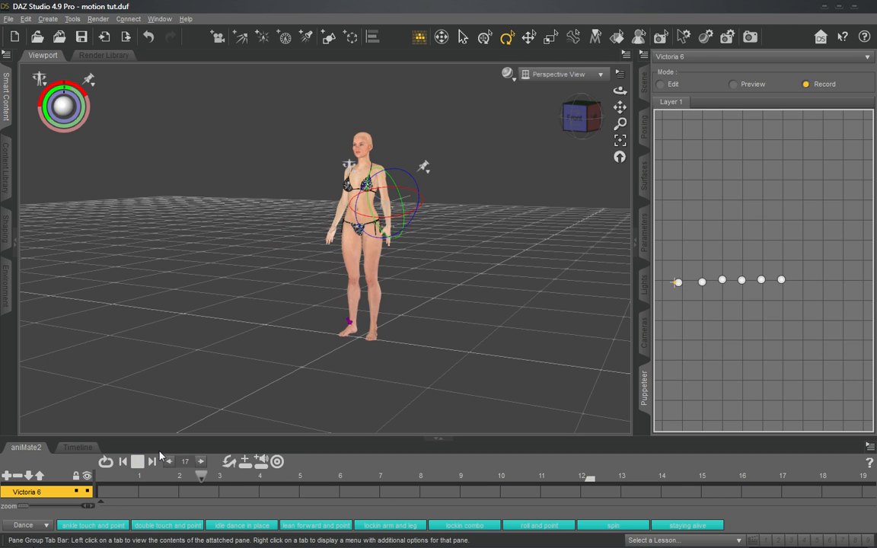
pyautogui.moveTo(670, 294)
pyautogui.mouseDown()
pyautogui.moveTo(704, 288)
pyautogui.moveTo(678, 286)
pyautogui.moveTo(729, 288)
pyautogui.moveTo(683, 283)
pyautogui.moveTo(724, 292)
pyautogui.moveTo(745, 282)
pyautogui.moveTo(760, 286)
pyautogui.moveTo(729, 284)
pyautogui.moveTo(766, 286)
pyautogui.mouseUp()
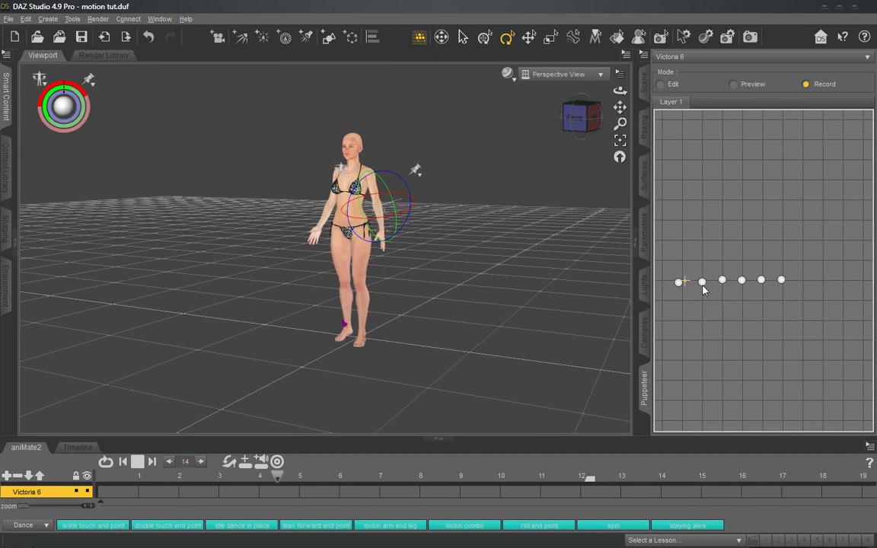
pyautogui.click(106, 461)
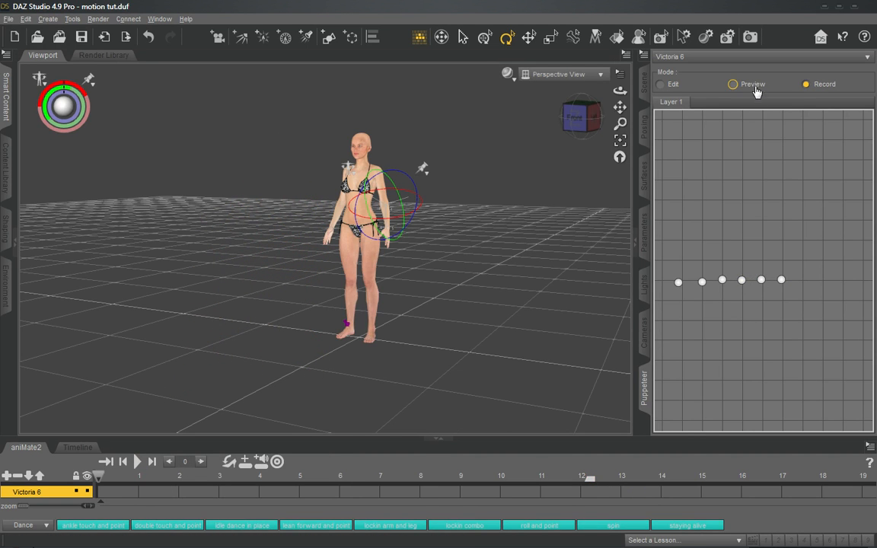
pyautogui.click(580, 117)
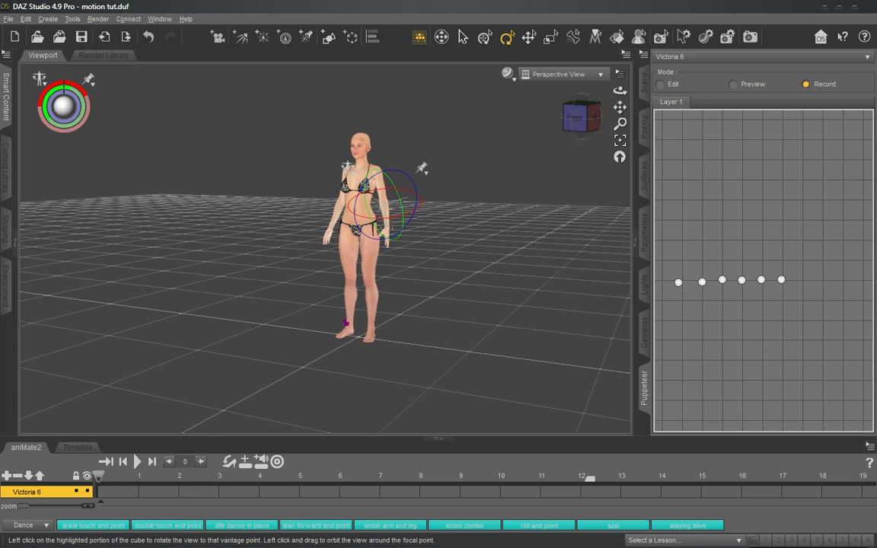
pyautogui.moveTo(582, 118); pyautogui.dragTo(646, 137)
pyautogui.moveTo(594, 182); pyautogui.dragTo(349, 256)
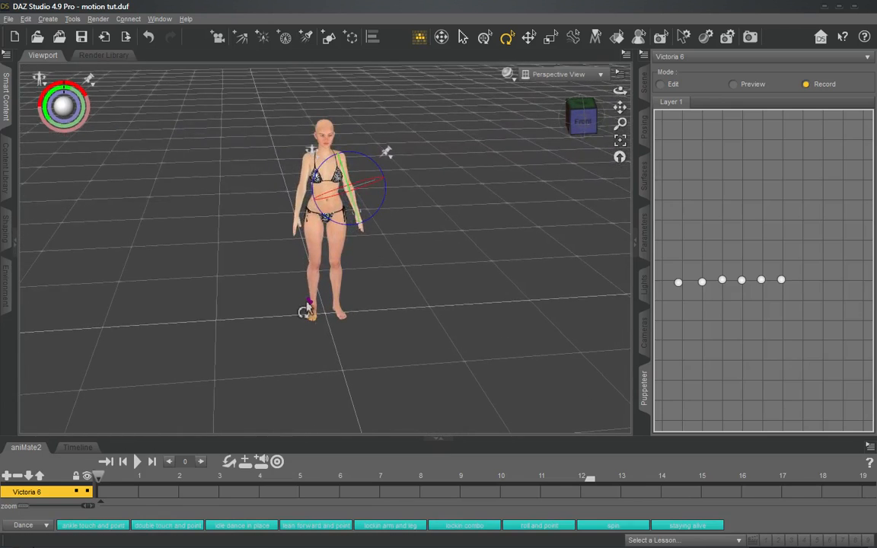
pyautogui.moveTo(582, 120); pyautogui.dragTo(618, 207)
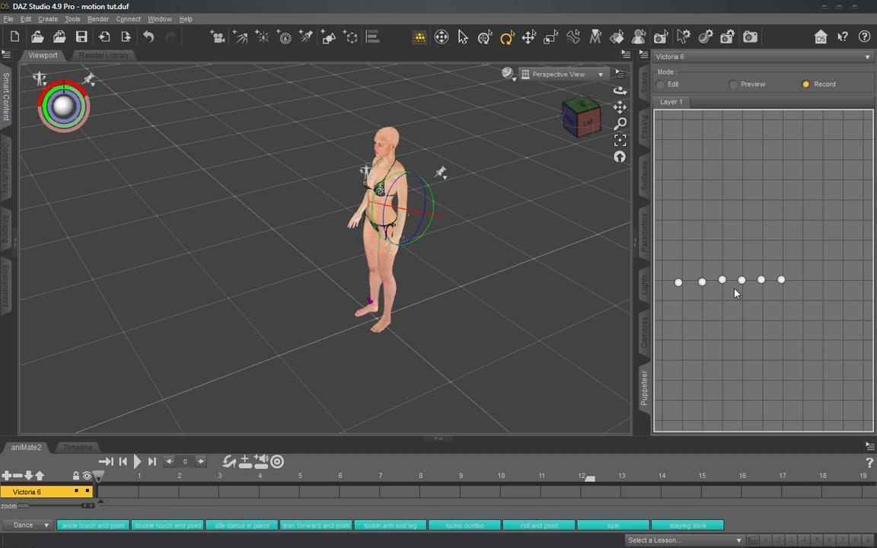
pyautogui.click(585, 122)
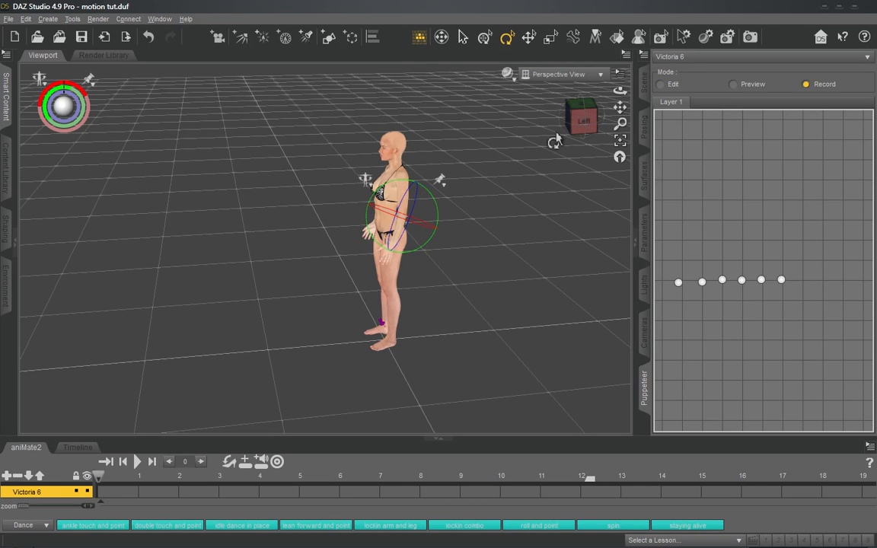
pyautogui.moveTo(581, 129); pyautogui.dragTo(613, 130)
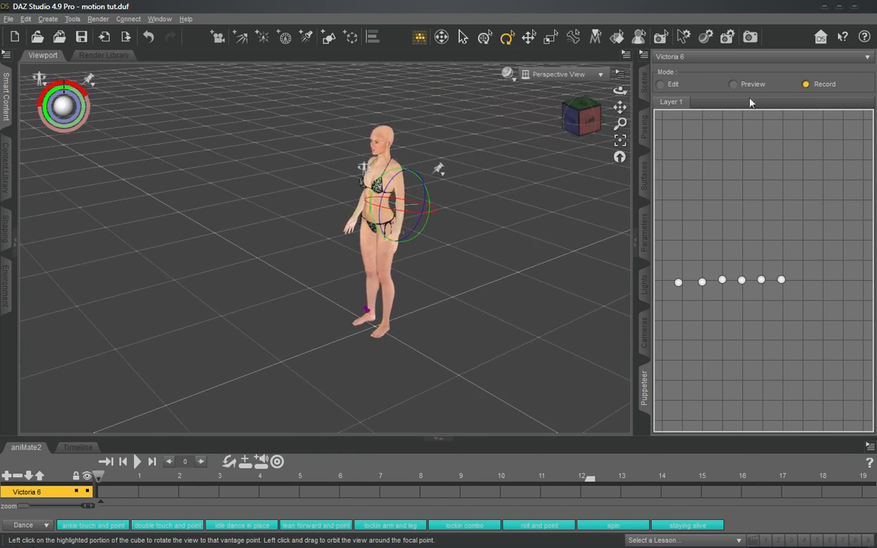
# - Switch Puppeteer to Preview mode and collapse the aniMate2 pane to enlarge the viewport around Victoria 6
pyautogui.click(750, 85)
pyautogui.moveTo(571, 121); pyautogui.dragTo(597, 118)
pyautogui.click(468, 279)
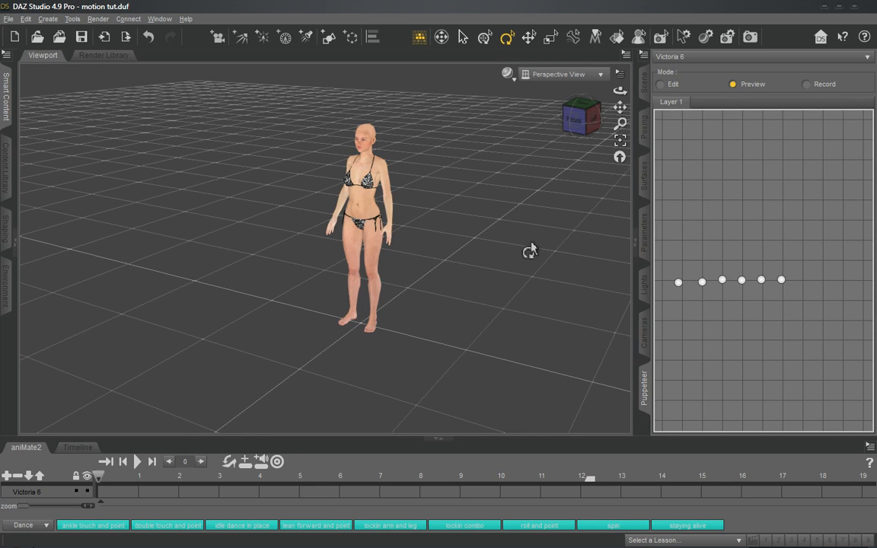
pyautogui.scroll(-3, 528, 251)
pyautogui.scroll(1, 527, 252)
pyautogui.click(445, 447)
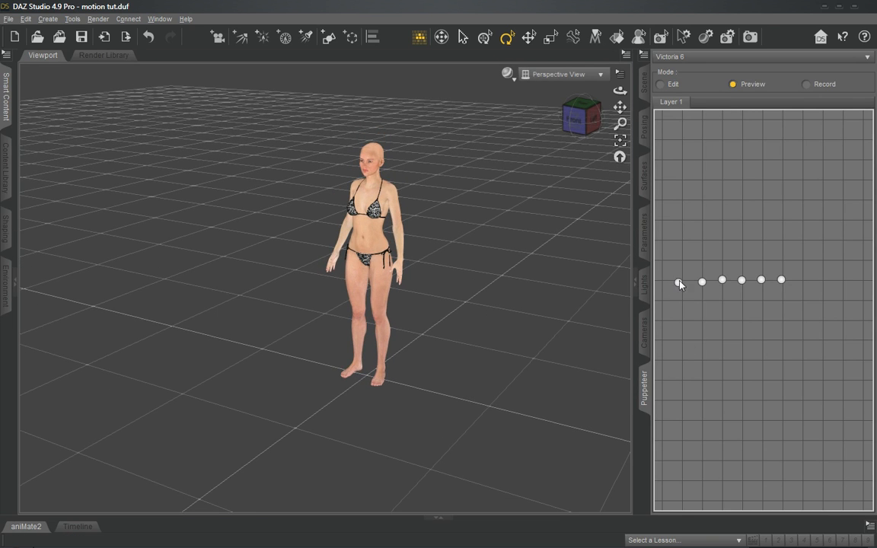
# - Preview the blended poses around the first stored pose and partway toward the second
pyautogui.moveTo(680, 284)
pyautogui.mouseDown()
pyautogui.moveTo(761, 283)
pyautogui.moveTo(681, 281)
pyautogui.mouseUp()
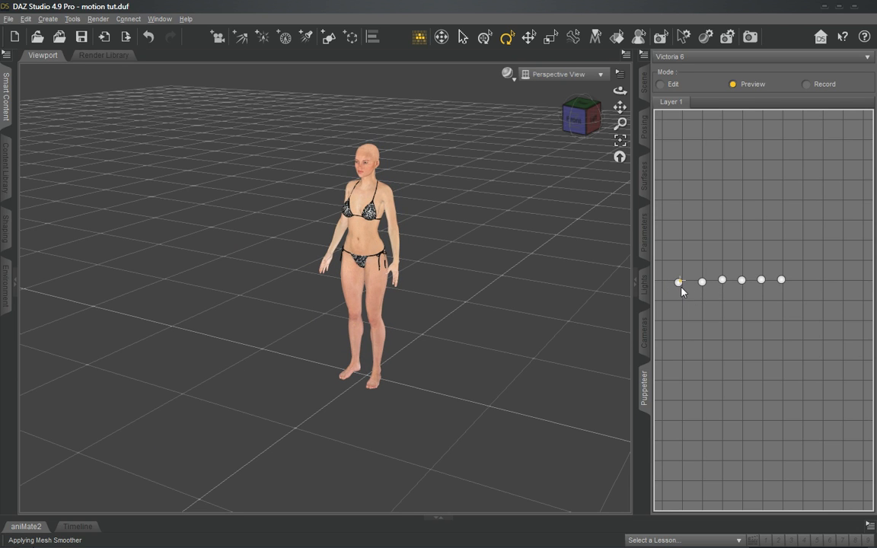
pyautogui.moveTo(680, 284); pyautogui.dragTo(680, 266)
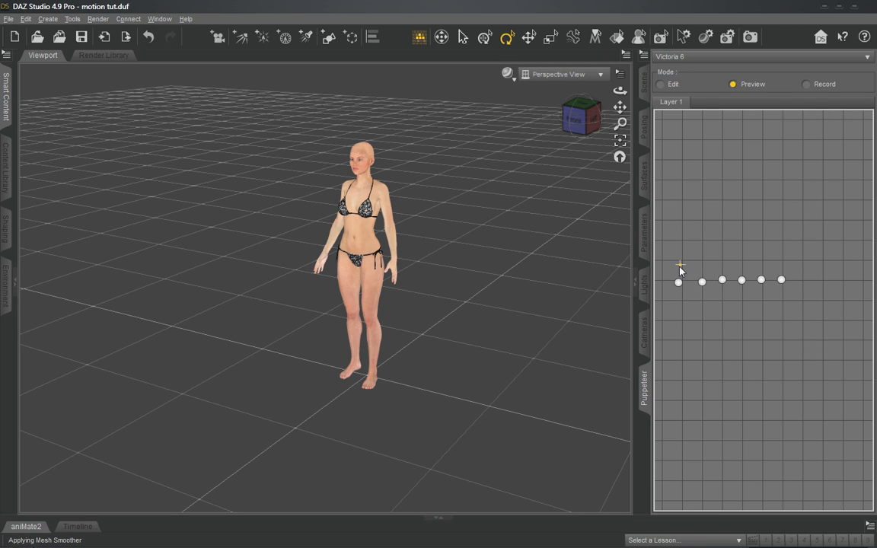
pyautogui.moveTo(680, 270); pyautogui.dragTo(680, 287)
pyautogui.moveTo(685, 286); pyautogui.dragTo(688, 285)
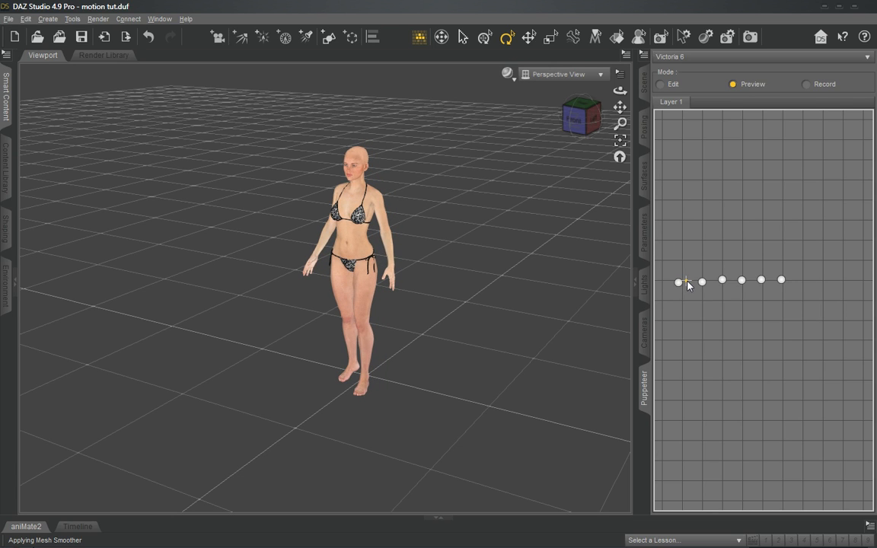
pyautogui.moveTo(688, 285)
pyautogui.mouseDown()
pyautogui.moveTo(680, 284)
pyautogui.moveTo(682, 148)
pyautogui.moveTo(682, 242)
pyautogui.moveTo(683, 216)
pyautogui.moveTo(783, 224)
pyautogui.moveTo(703, 227)
pyautogui.moveTo(678, 284)
pyautogui.moveTo(681, 376)
pyautogui.moveTo(782, 370)
pyautogui.moveTo(734, 354)
pyautogui.moveTo(699, 224)
pyautogui.moveTo(681, 191)
pyautogui.moveTo(682, 202)
pyautogui.moveTo(786, 213)
pyautogui.moveTo(680, 284)
pyautogui.moveTo(779, 284)
pyautogui.moveTo(680, 284)
pyautogui.mouseUp()
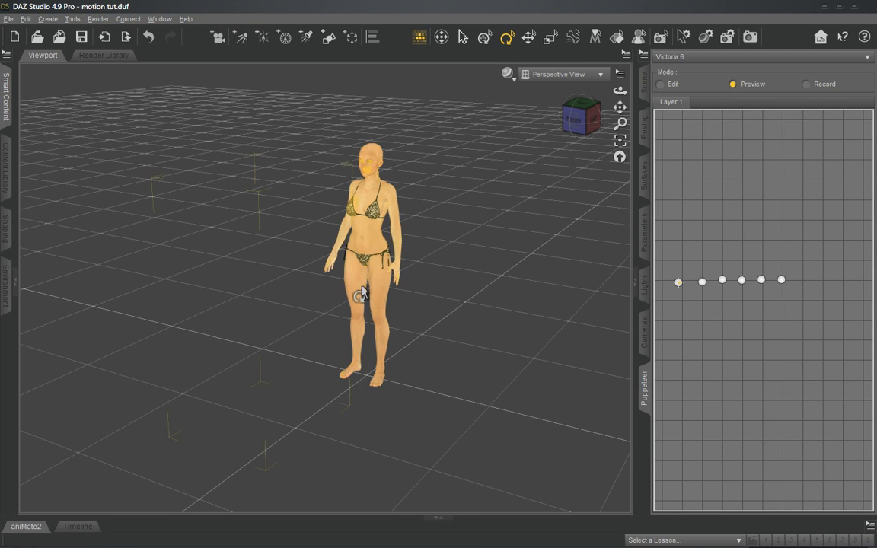
# - Preview the second stored pose and the blends just above and below it
pyautogui.click(703, 283)
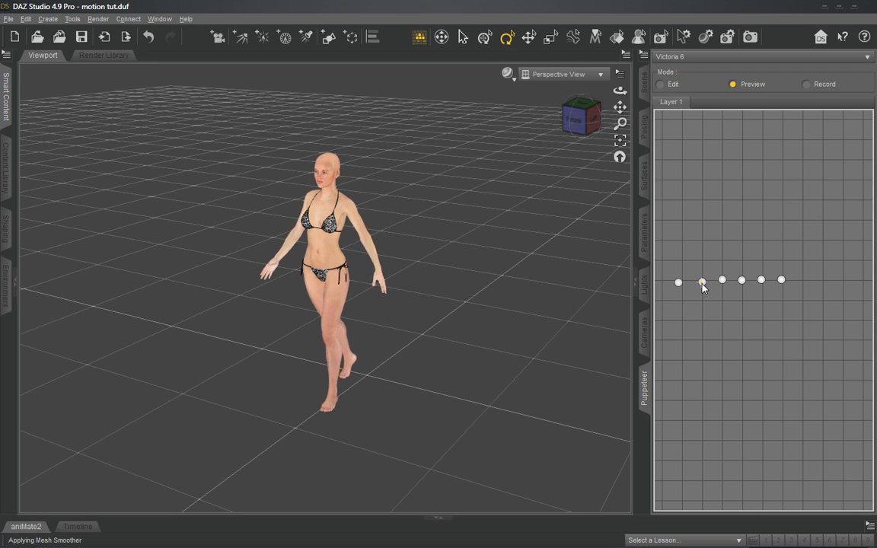
pyautogui.moveTo(703, 284); pyautogui.dragTo(704, 303)
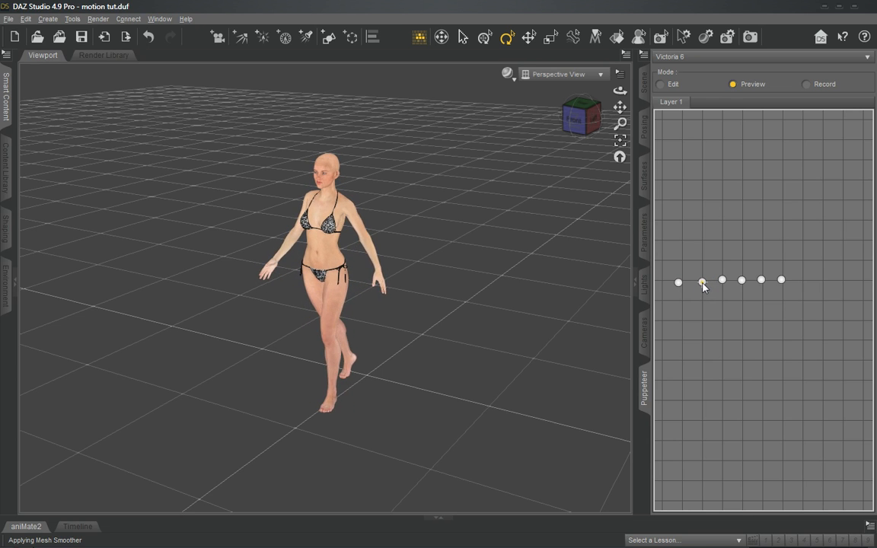
pyautogui.moveTo(703, 285); pyautogui.dragTo(703, 268)
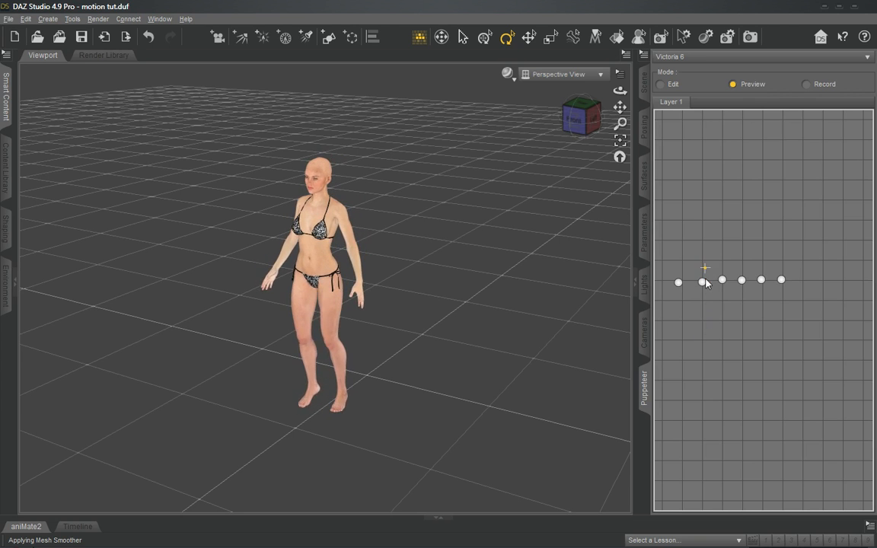
pyautogui.moveTo(700, 298)
pyautogui.mouseDown()
pyautogui.moveTo(676, 285)
pyautogui.moveTo(698, 288)
pyautogui.moveTo(716, 268)
pyautogui.moveTo(710, 256)
pyautogui.moveTo(736, 284)
pyautogui.moveTo(762, 282)
pyautogui.moveTo(739, 285)
pyautogui.moveTo(737, 239)
pyautogui.moveTo(733, 275)
pyautogui.moveTo(743, 308)
pyautogui.moveTo(760, 302)
pyautogui.moveTo(736, 296)
pyautogui.moveTo(763, 280)
pyautogui.moveTo(696, 282)
pyautogui.moveTo(717, 277)
pyautogui.moveTo(697, 288)
pyautogui.moveTo(724, 258)
pyautogui.moveTo(687, 253)
pyautogui.moveTo(693, 198)
pyautogui.moveTo(717, 247)
pyautogui.moveTo(720, 283)
pyautogui.moveTo(675, 262)
pyautogui.moveTo(740, 258)
pyautogui.moveTo(695, 263)
pyautogui.moveTo(701, 283)
pyautogui.mouseUp()
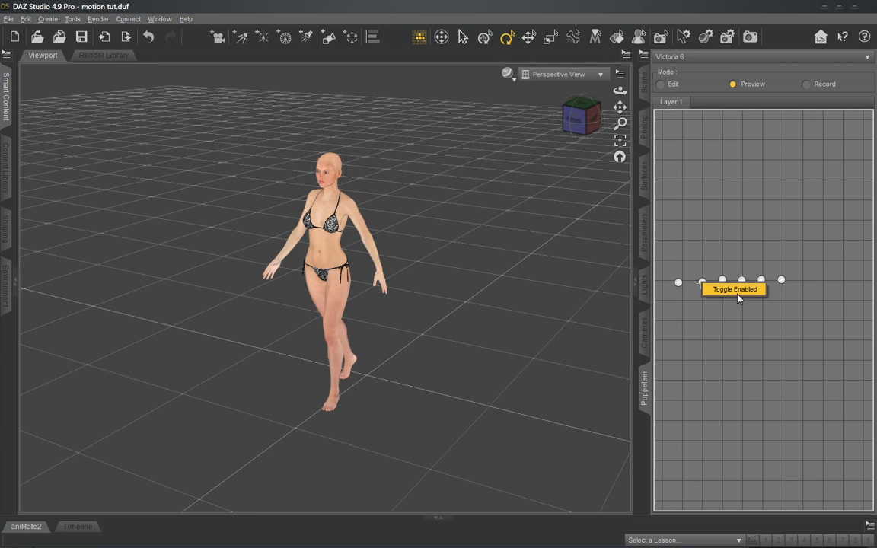
# - Disable the second stored pose and preview the blend from its location back to the first pose
pyautogui.click(737, 295)
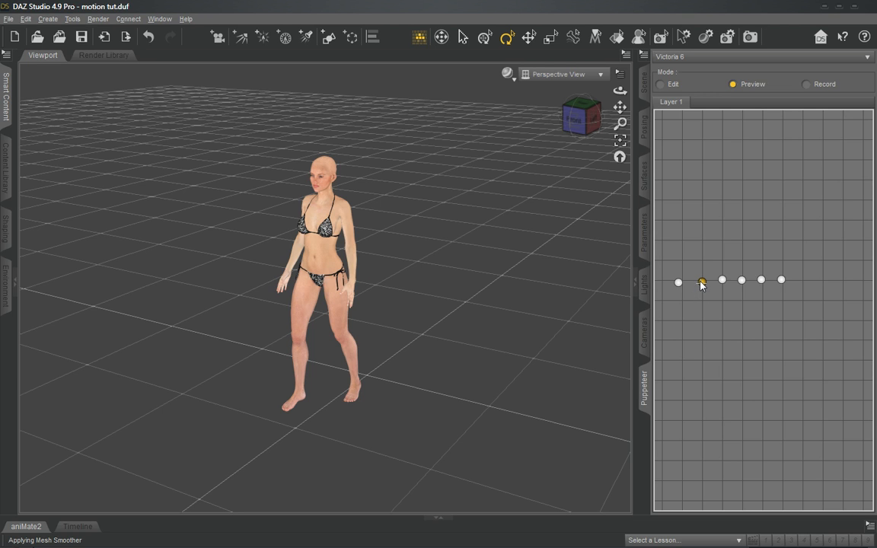
pyautogui.click(733, 319)
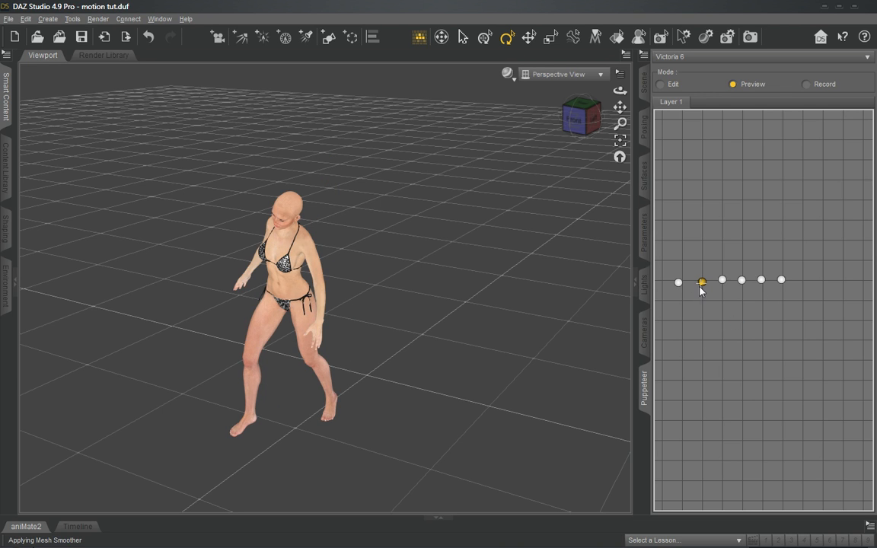
pyautogui.moveTo(699, 286); pyautogui.dragTo(677, 283)
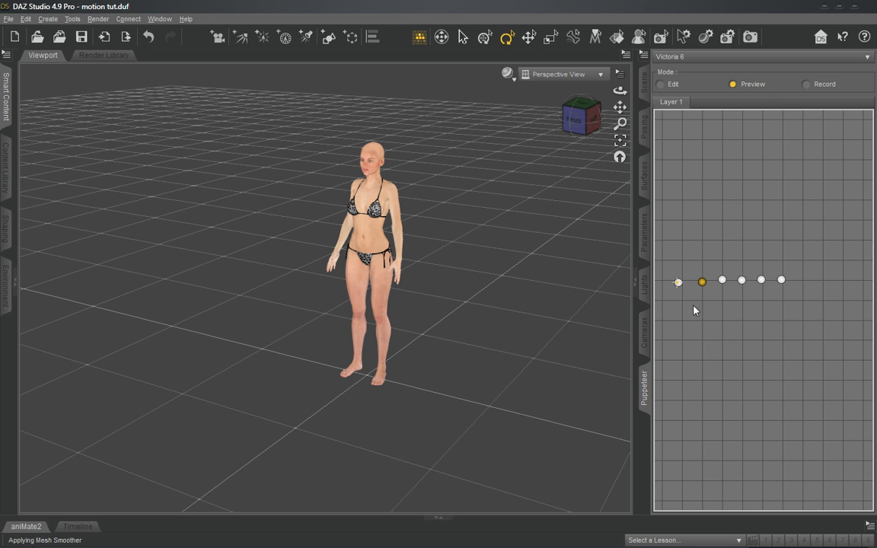
pyautogui.moveTo(678, 284)
pyautogui.mouseDown()
pyautogui.moveTo(782, 284)
pyautogui.moveTo(678, 284)
pyautogui.mouseUp()
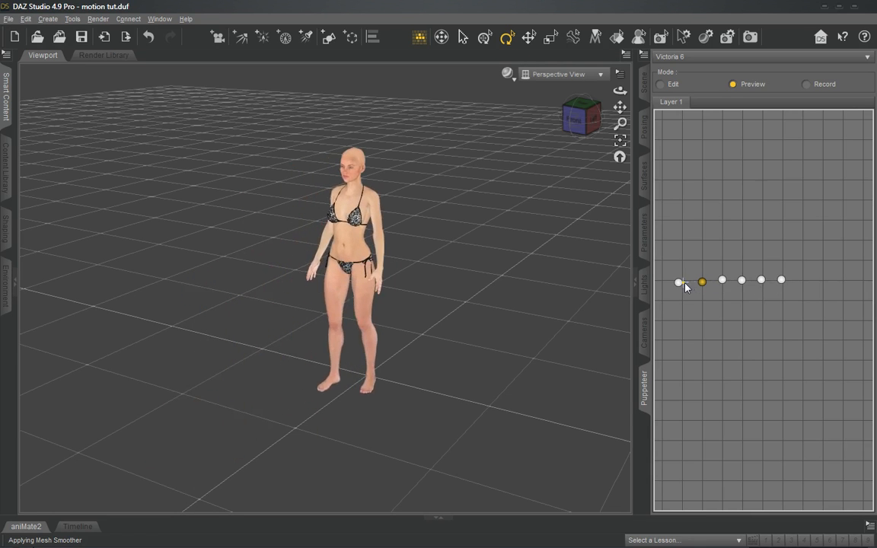
# - Disable the third, fourth and fifth stored poses and preview the blend starting at the first pose
pyautogui.click(724, 284)
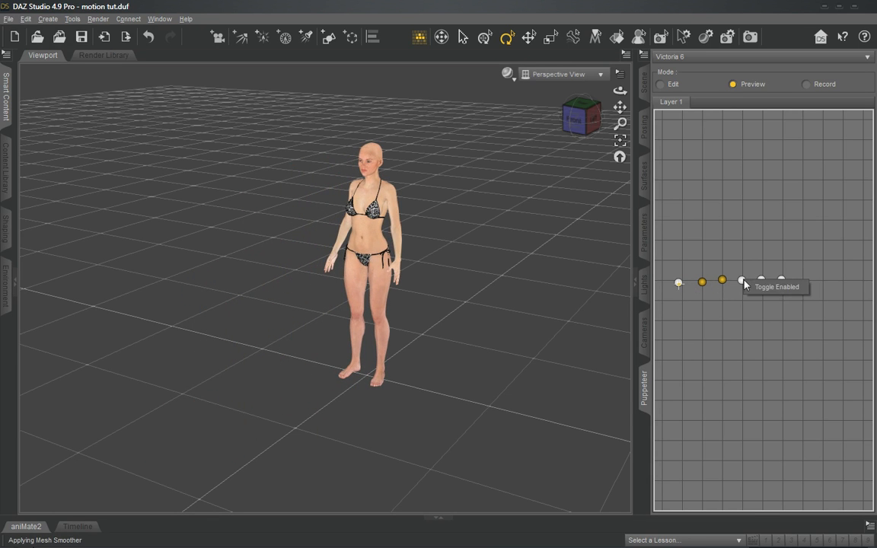
pyautogui.click(742, 283)
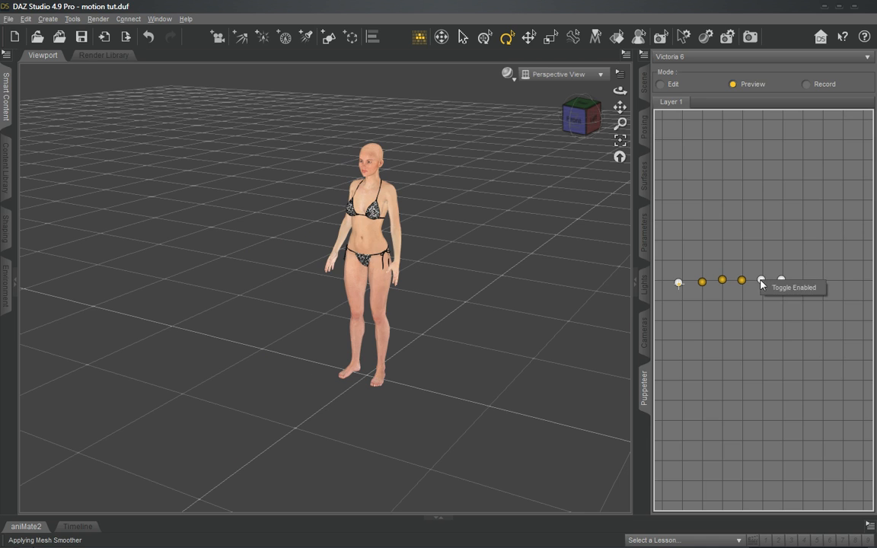
pyautogui.click(762, 280)
pyautogui.moveTo(680, 284)
pyautogui.mouseDown()
pyautogui.moveTo(782, 284)
pyautogui.moveTo(682, 287)
pyautogui.mouseUp()
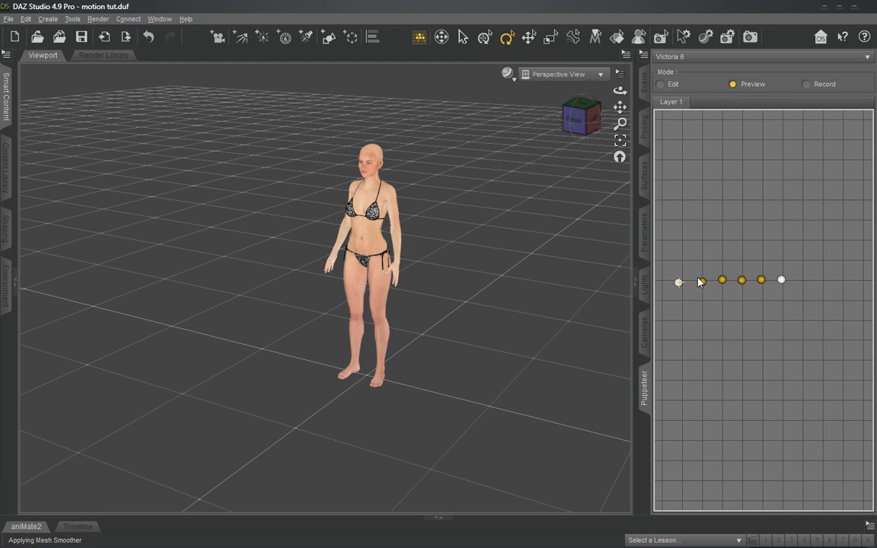
pyautogui.moveTo(677, 284)
pyautogui.mouseDown()
pyautogui.moveTo(783, 283)
pyautogui.moveTo(689, 284)
pyautogui.moveTo(681, 294)
pyautogui.moveTo(680, 285)
pyautogui.moveTo(782, 282)
pyautogui.moveTo(680, 286)
pyautogui.mouseUp()
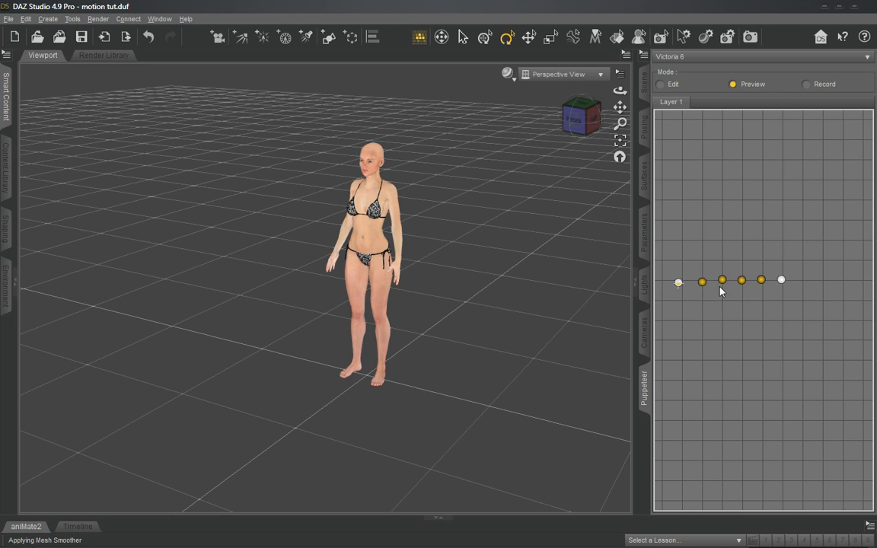
pyautogui.moveTo(680, 287)
pyautogui.mouseDown()
pyautogui.moveTo(763, 284)
pyautogui.moveTo(686, 286)
pyautogui.mouseUp()
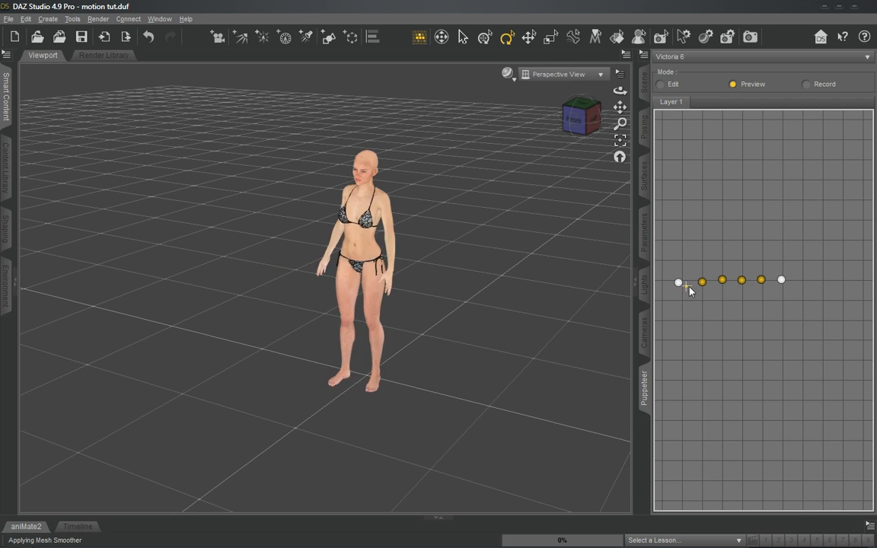
# - Re-enable the second to fifth stored poses and preview the motion between the first and sixth poses
pyautogui.click(723, 286)
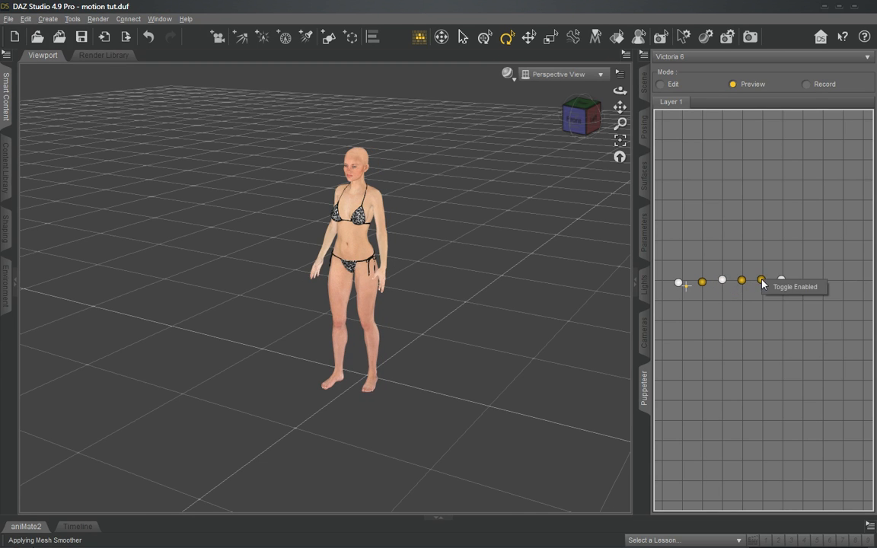
pyautogui.click(761, 281)
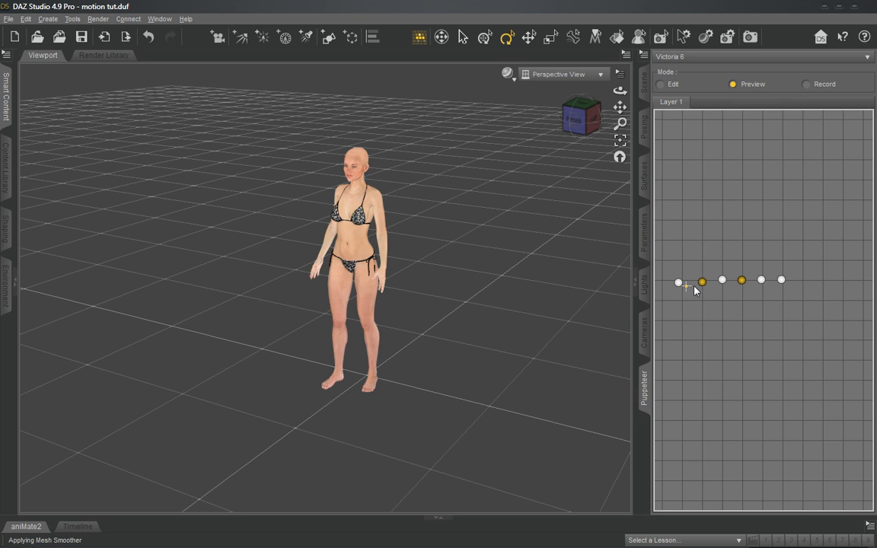
pyautogui.moveTo(695, 290)
pyautogui.mouseDown()
pyautogui.moveTo(678, 288)
pyautogui.moveTo(789, 288)
pyautogui.mouseUp()
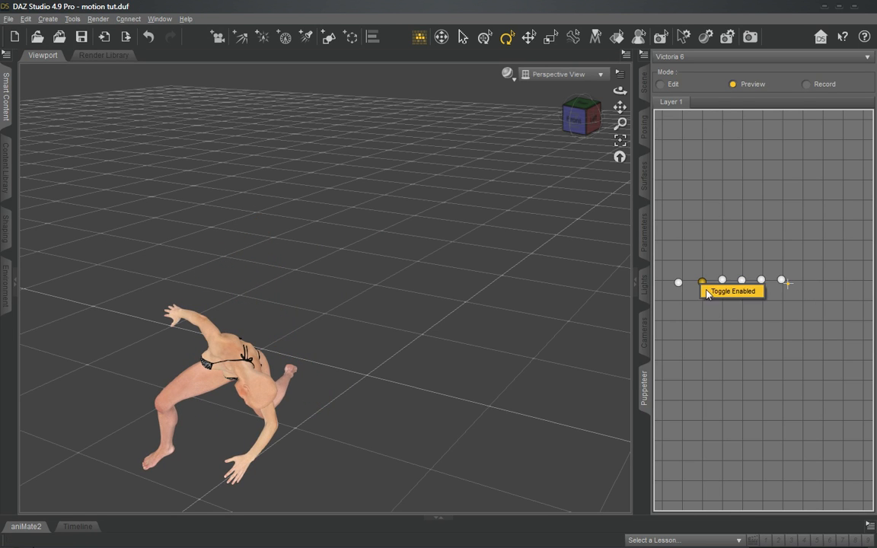
pyautogui.moveTo(689, 287)
pyautogui.mouseDown()
pyautogui.moveTo(676, 281)
pyautogui.moveTo(680, 288)
pyautogui.mouseUp()
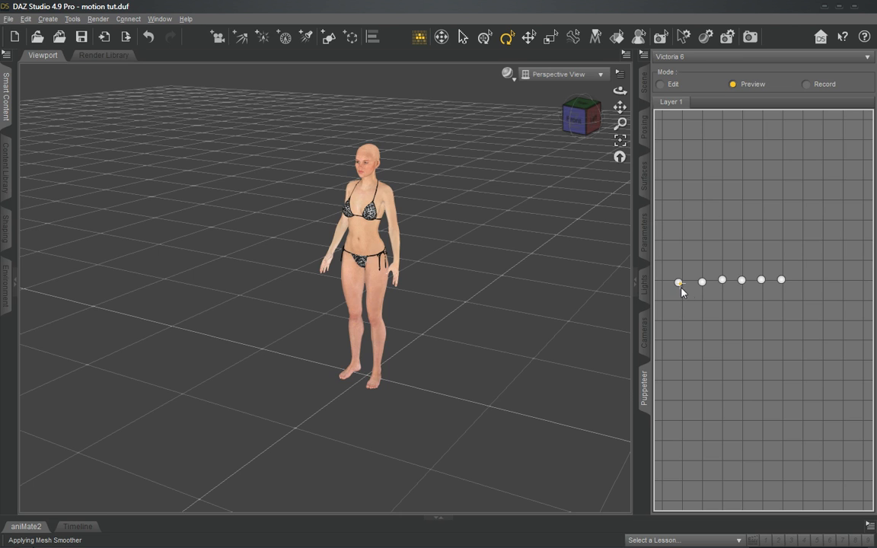
# - Preview the second, fourth and third stored poses from the front, plus a blend below the row
pyautogui.click(702, 283)
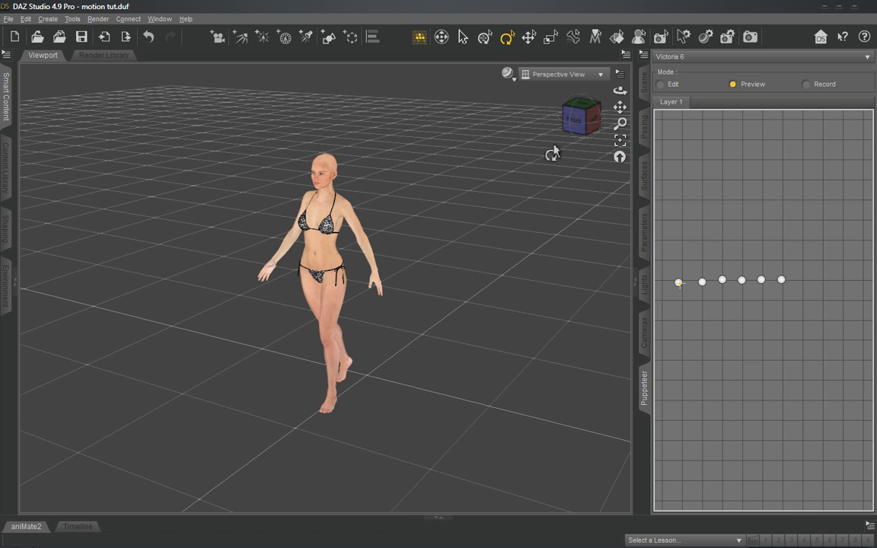
pyautogui.click(574, 124)
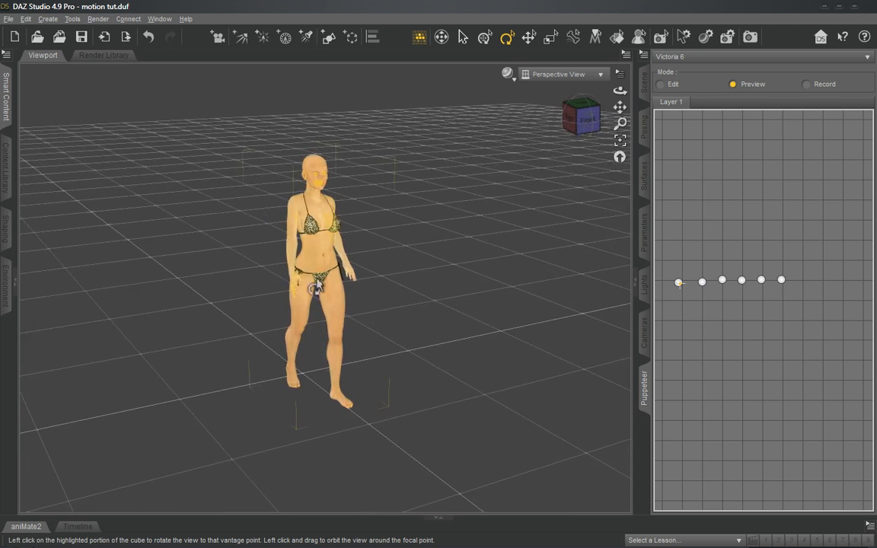
pyautogui.click(702, 284)
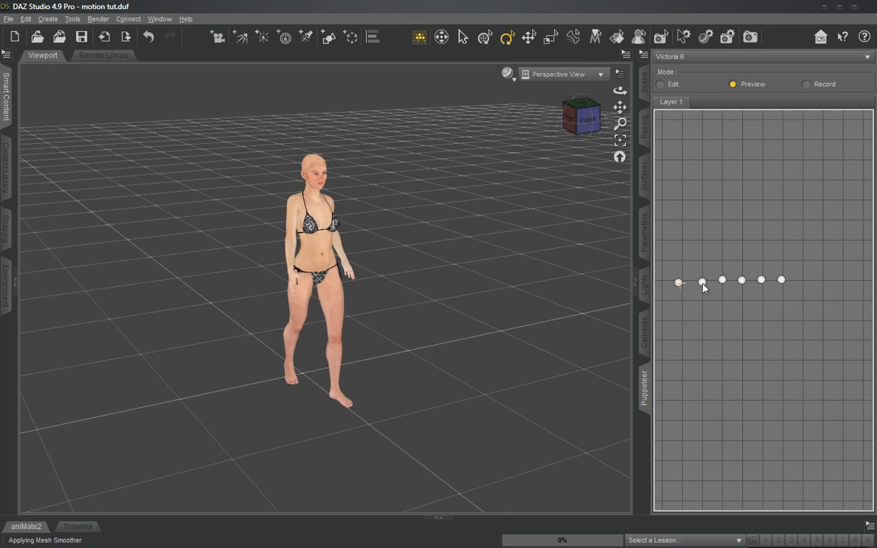
pyautogui.click(740, 282)
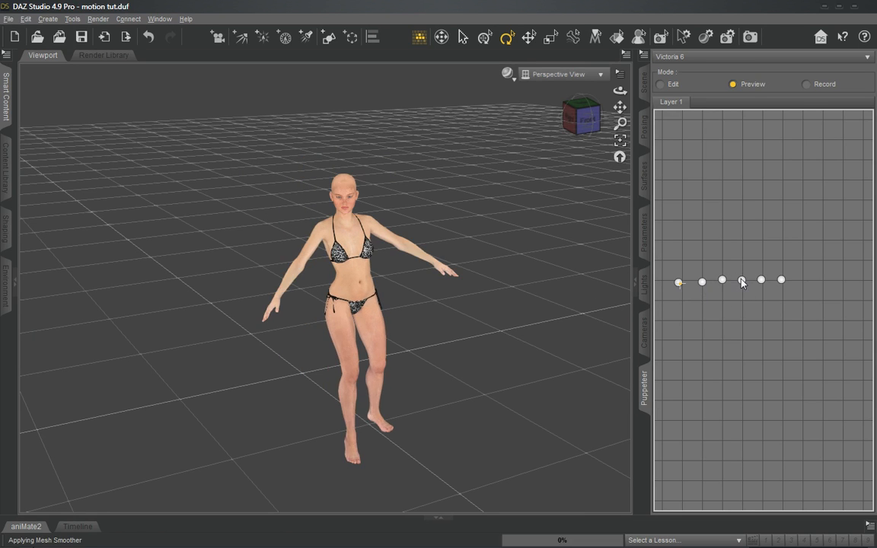
pyautogui.click(722, 282)
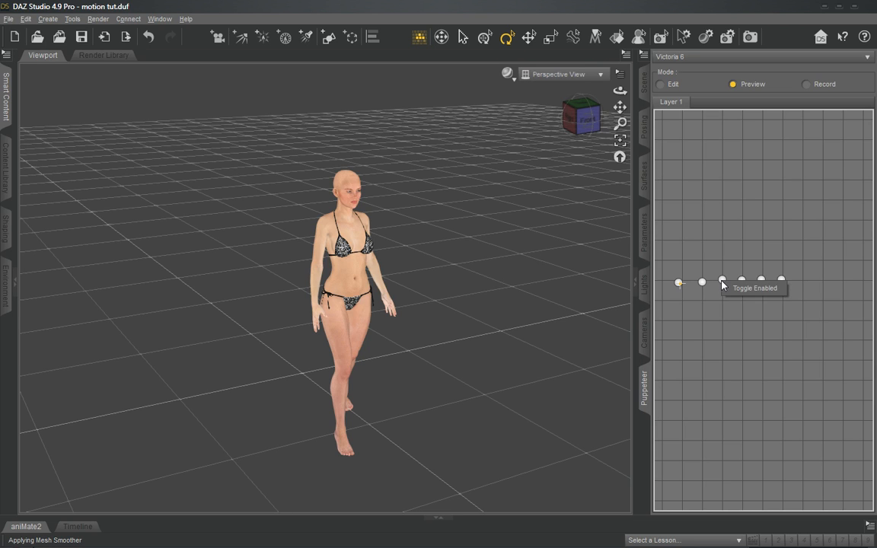
pyautogui.click(753, 324)
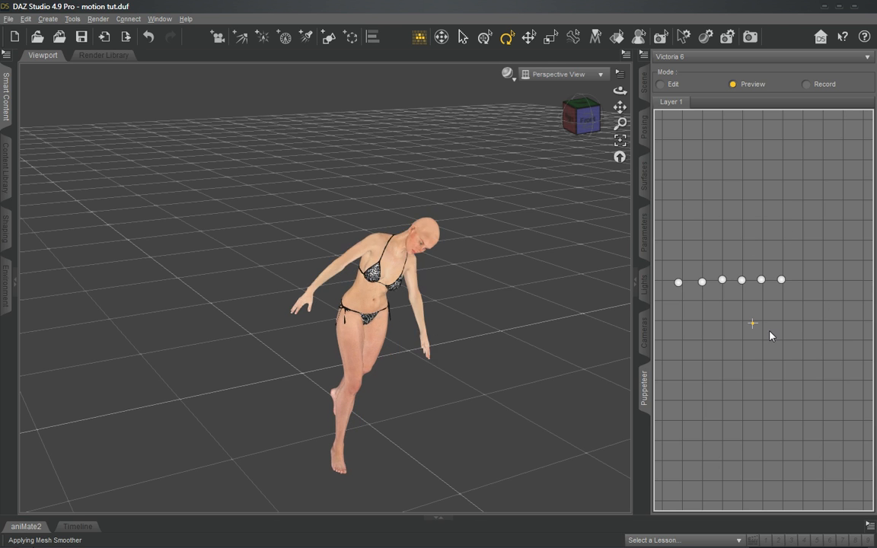
# - Preview a blend above the row of poses and store it there as a new pose in Edit mode
pyautogui.moveTo(757, 222); pyautogui.dragTo(732, 208)
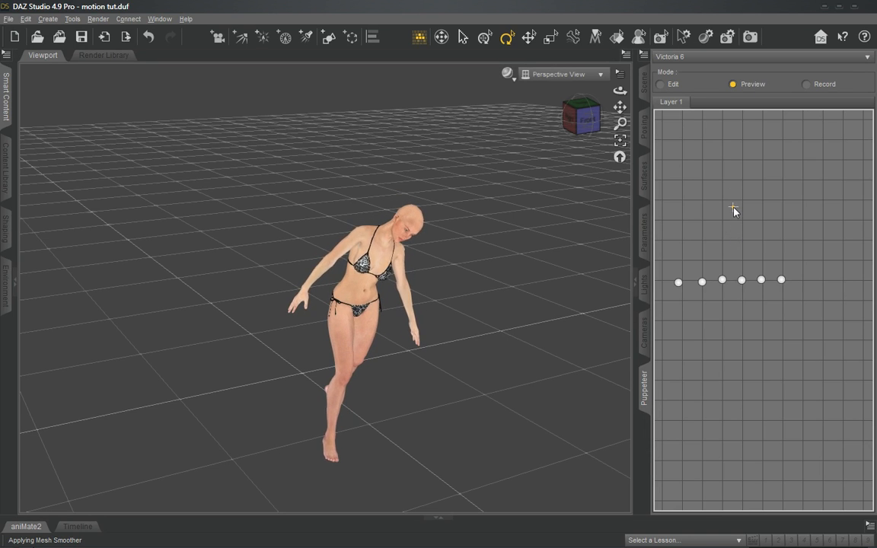
pyautogui.click(677, 85)
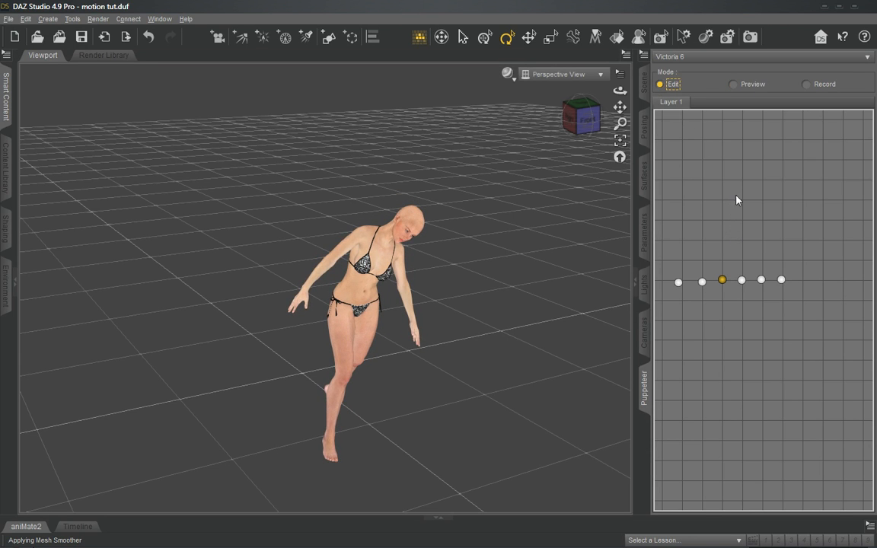
pyautogui.click(736, 221)
# - Return to Preview mode and sweep from the first stored pose to the third and back
pyautogui.click(751, 85)
pyautogui.moveTo(677, 284); pyautogui.dragTo(725, 283)
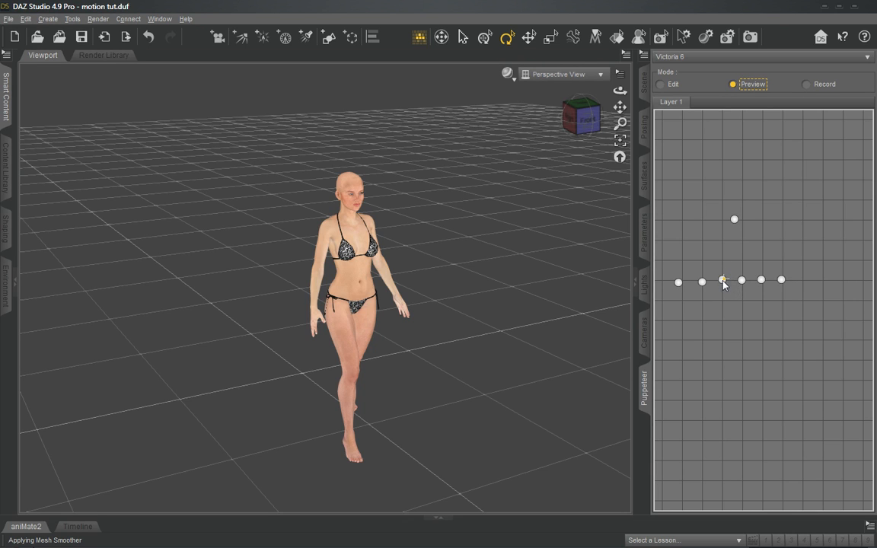
pyautogui.moveTo(723, 283); pyautogui.dragTo(684, 285)
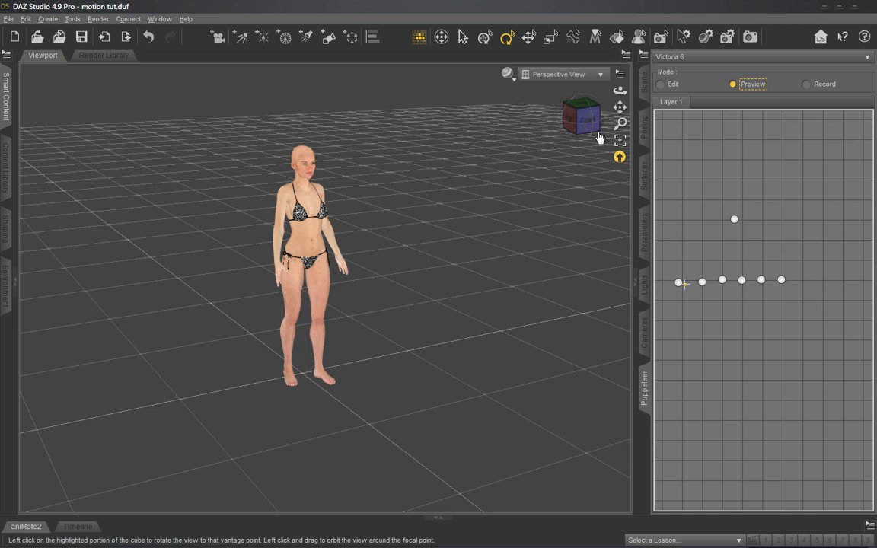
# - Return to Edit mode and delete the stored pose above the row, viewing the figure from her left side
pyautogui.moveTo(582, 117); pyautogui.dragTo(450, 130)
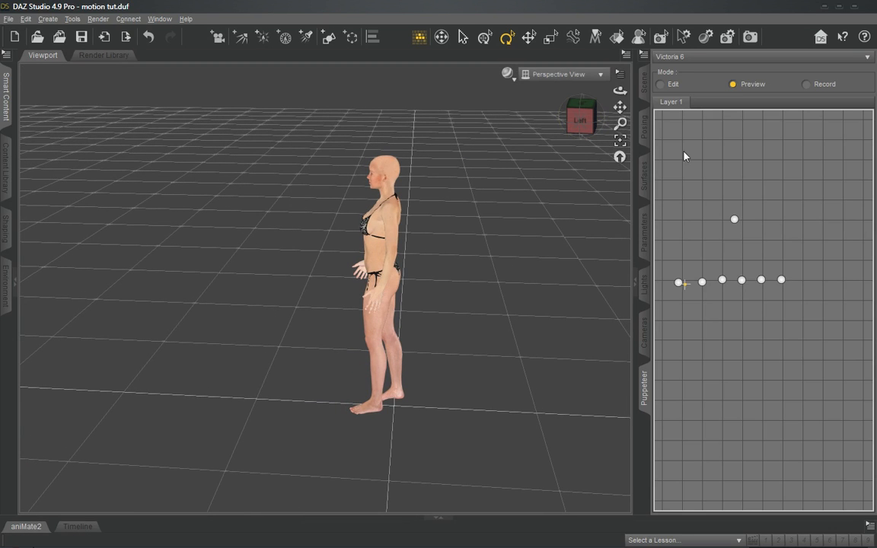
pyautogui.click(663, 84)
pyautogui.rightClick(735, 221)
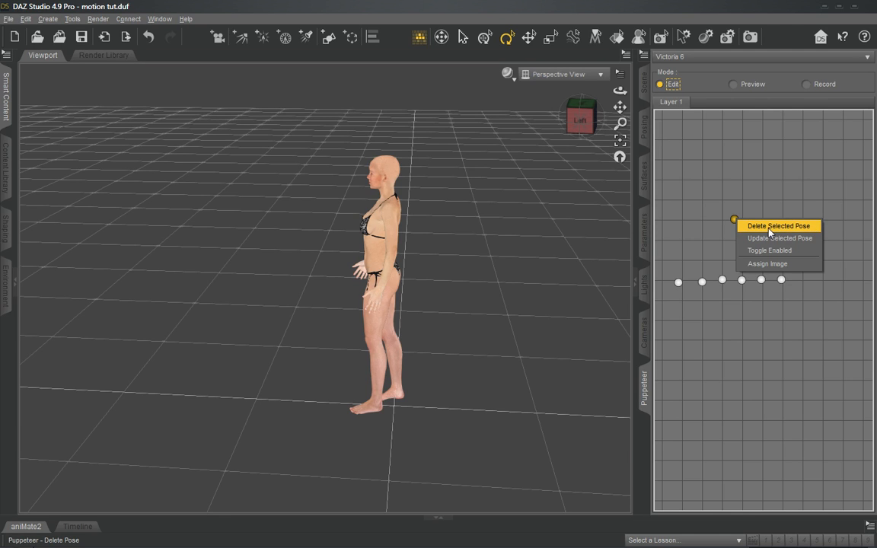
pyautogui.click(795, 228)
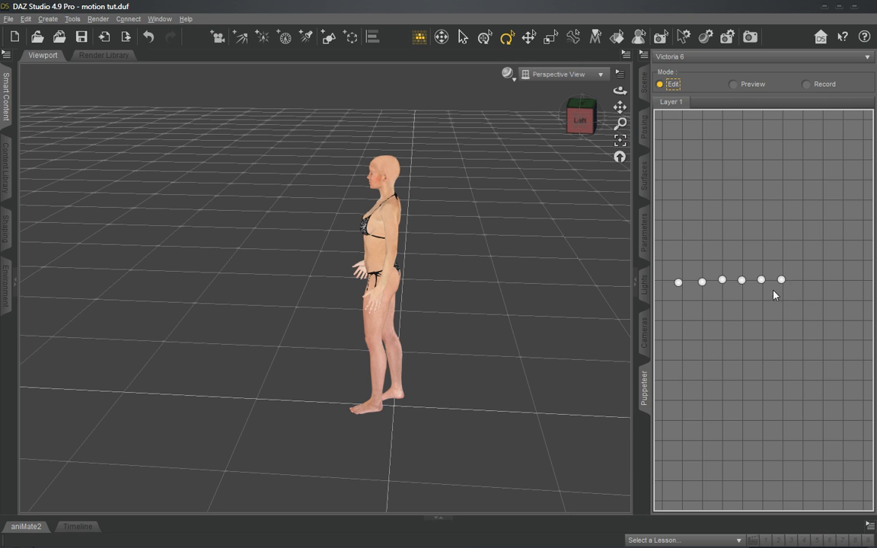
# - Recall the first, second, third and fourth stored poses in turn on the figure
pyautogui.click(678, 282)
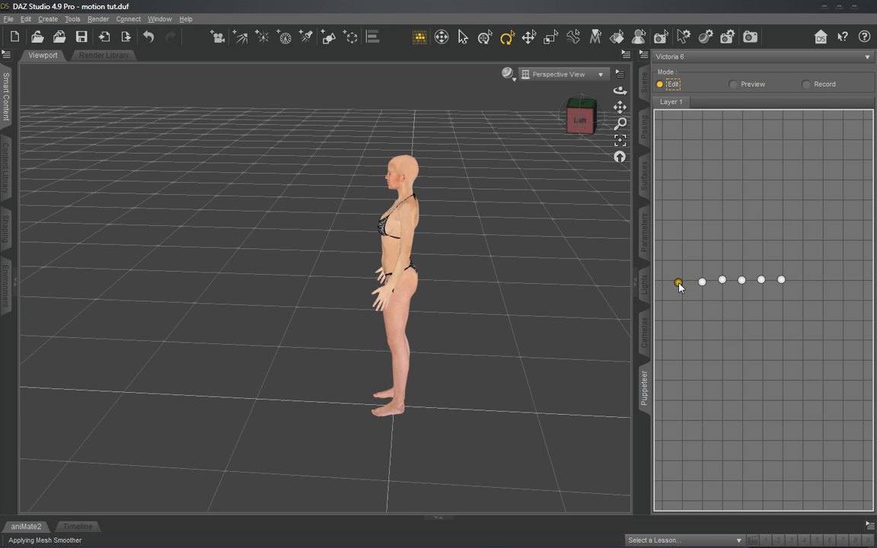
pyautogui.click(702, 282)
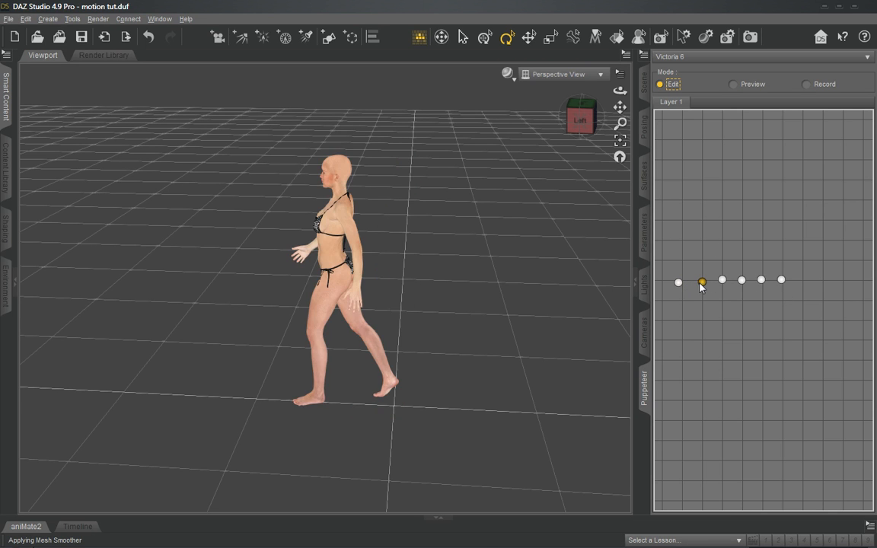
pyautogui.click(722, 280)
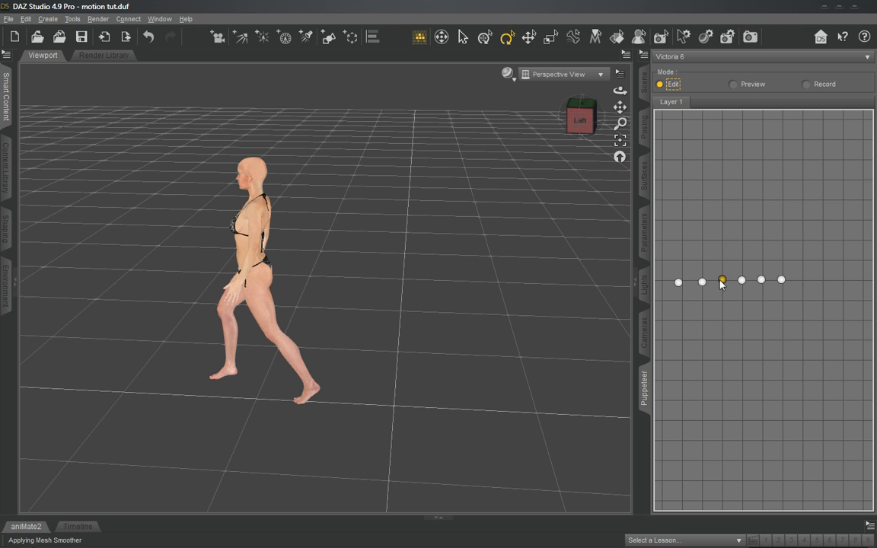
pyautogui.click(742, 280)
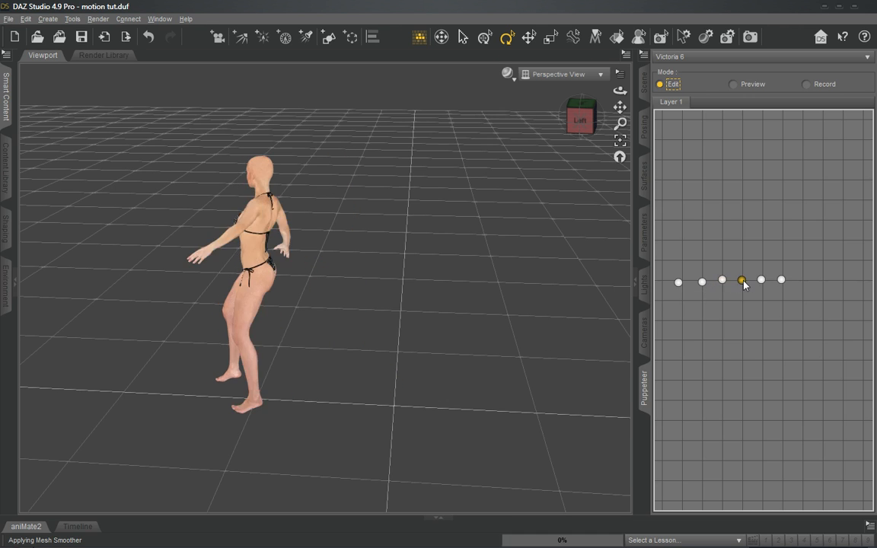
# - Disable the fourth stored pose, recall the third and fourth poses, and disable the first pose
pyautogui.rightClick(744, 284)
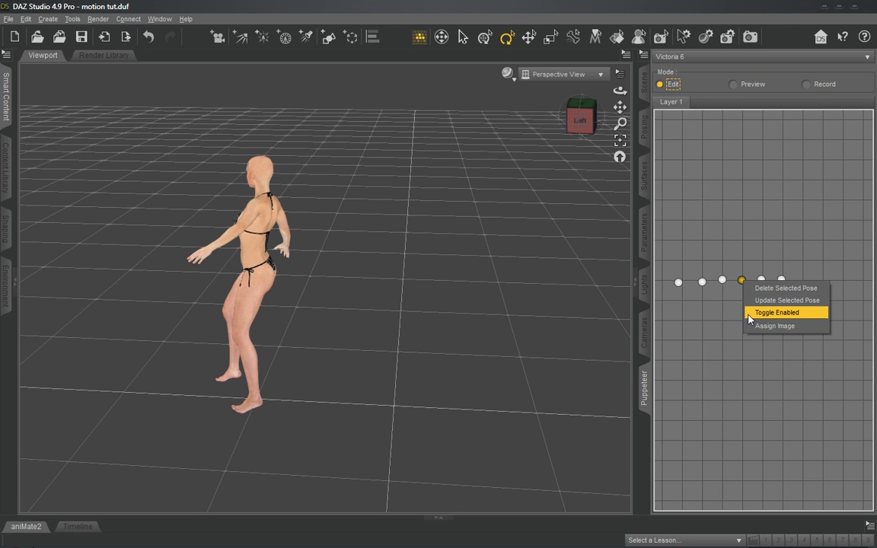
pyautogui.click(777, 313)
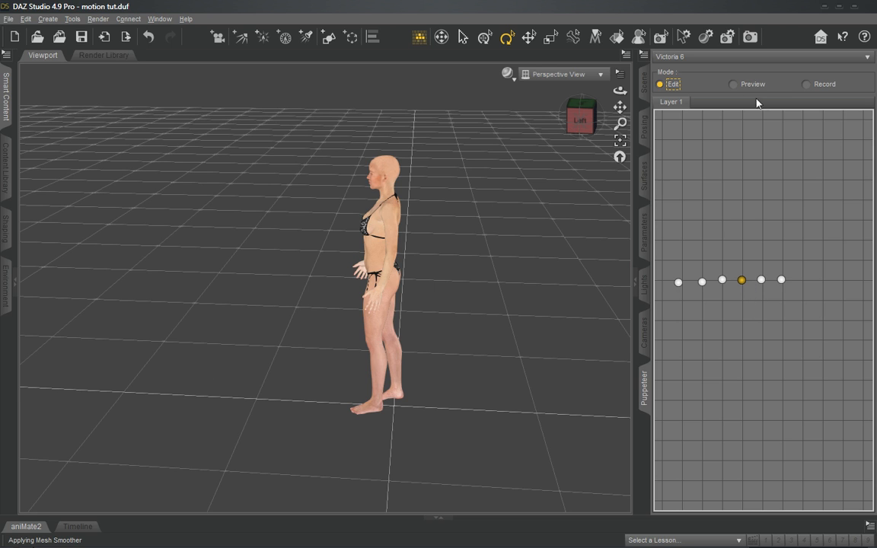
pyautogui.click(722, 280)
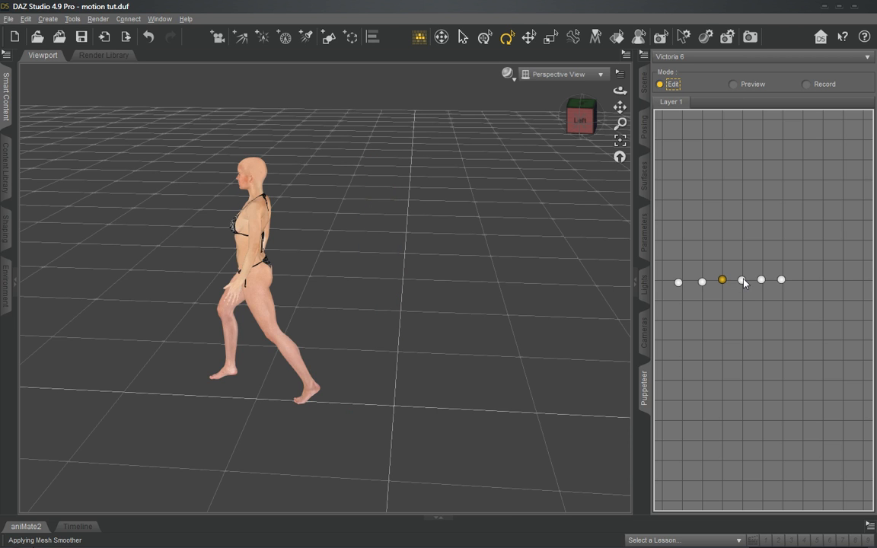
pyautogui.click(742, 281)
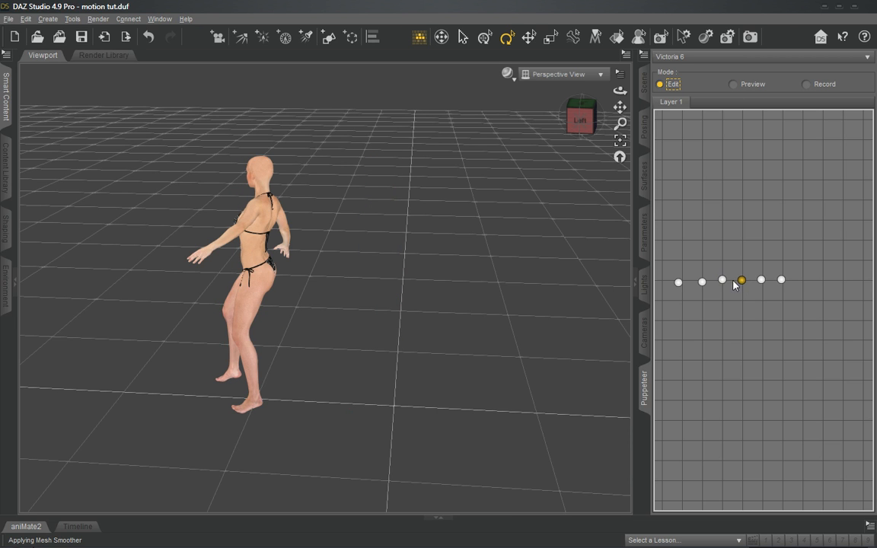
pyautogui.rightClick(679, 284)
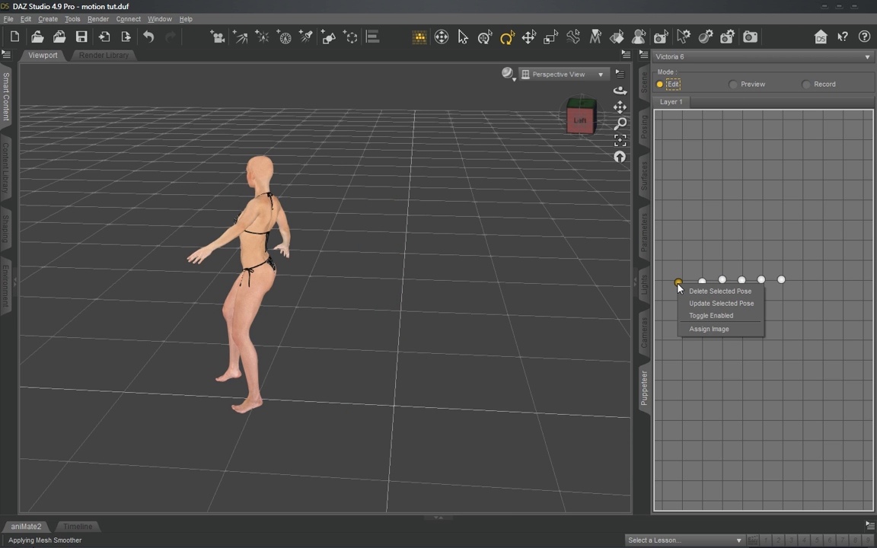
pyautogui.click(736, 317)
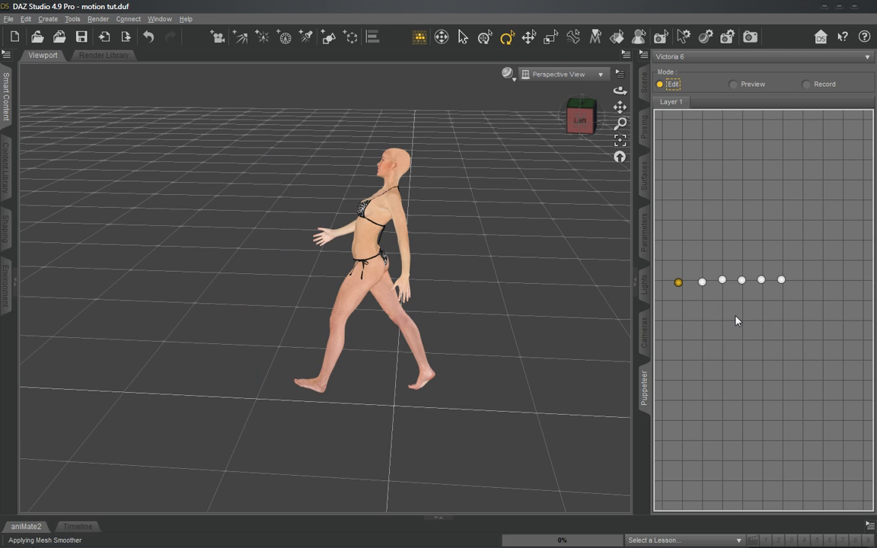
# - Recall the first and second stored poses, disable the third, and check the disabled poses in Preview mode
pyautogui.click(677, 283)
pyautogui.click(699, 283)
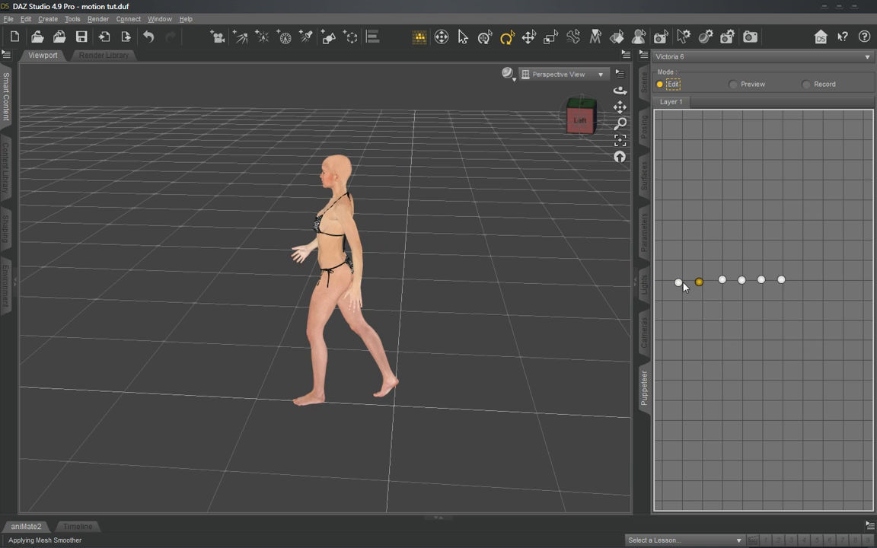
pyautogui.click(678, 283)
pyautogui.rightClick(722, 280)
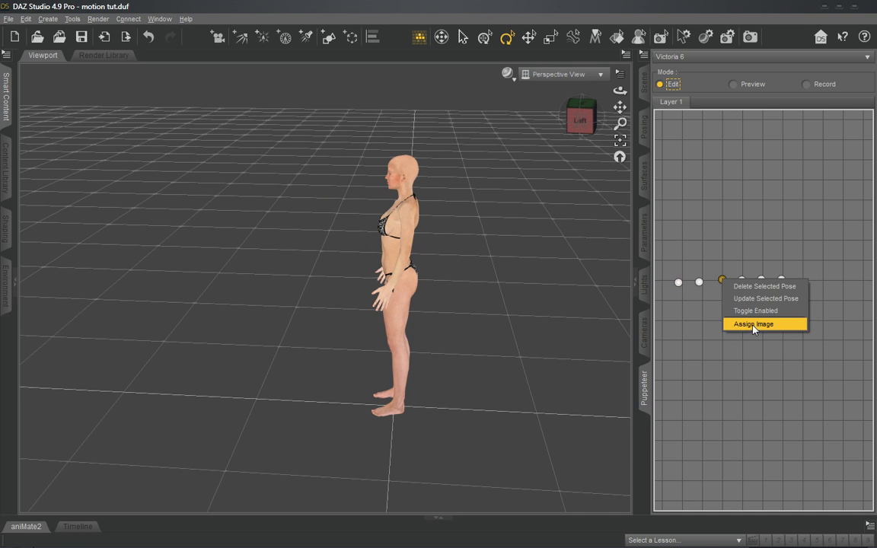
pyautogui.click(743, 311)
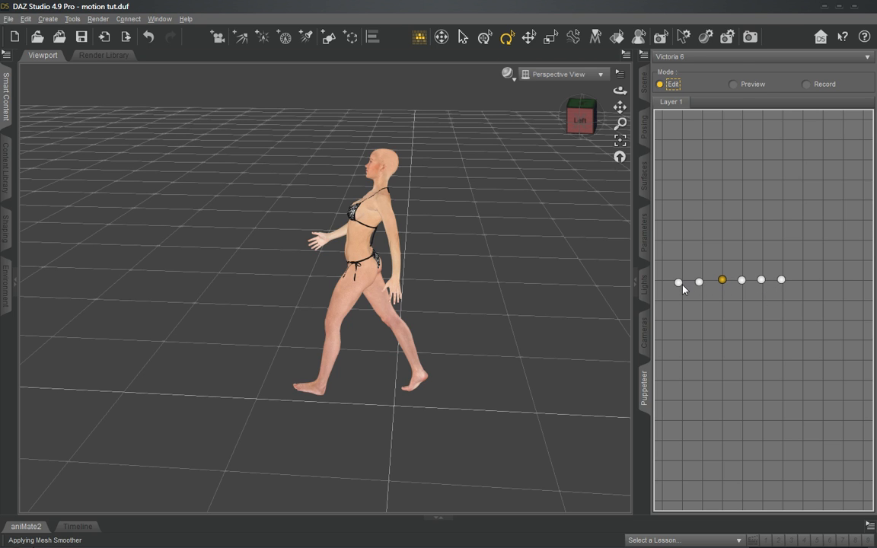
pyautogui.click(740, 84)
pyautogui.click(674, 84)
pyautogui.click(743, 85)
pyautogui.click(671, 84)
# - Re-enable the third and fourth stored poses, checking the row in Preview mode after each change
pyautogui.rightClick(723, 283)
pyautogui.click(751, 310)
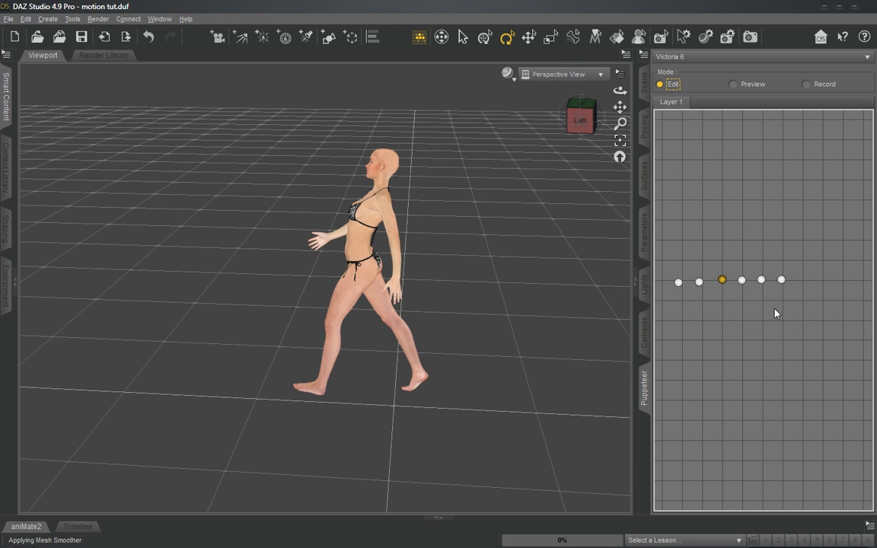
pyautogui.click(733, 84)
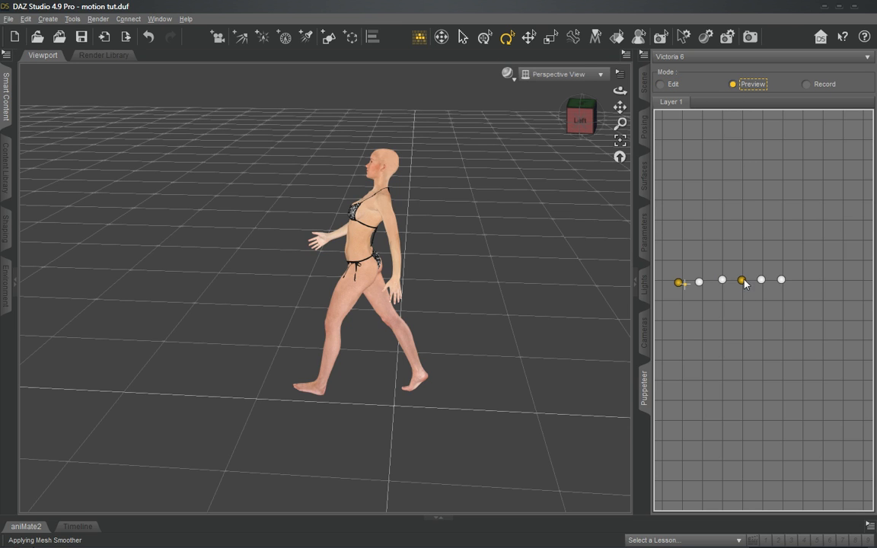
pyautogui.click(661, 85)
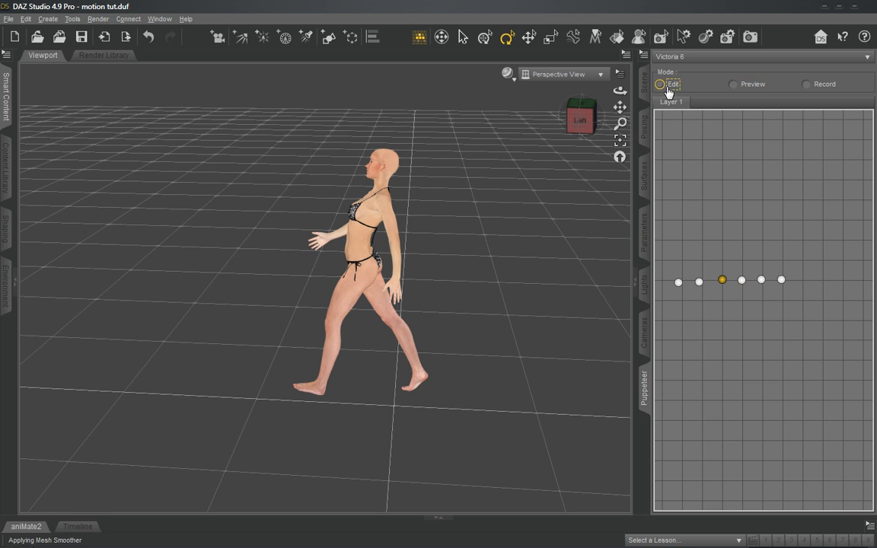
pyautogui.rightClick(743, 283)
pyautogui.click(785, 311)
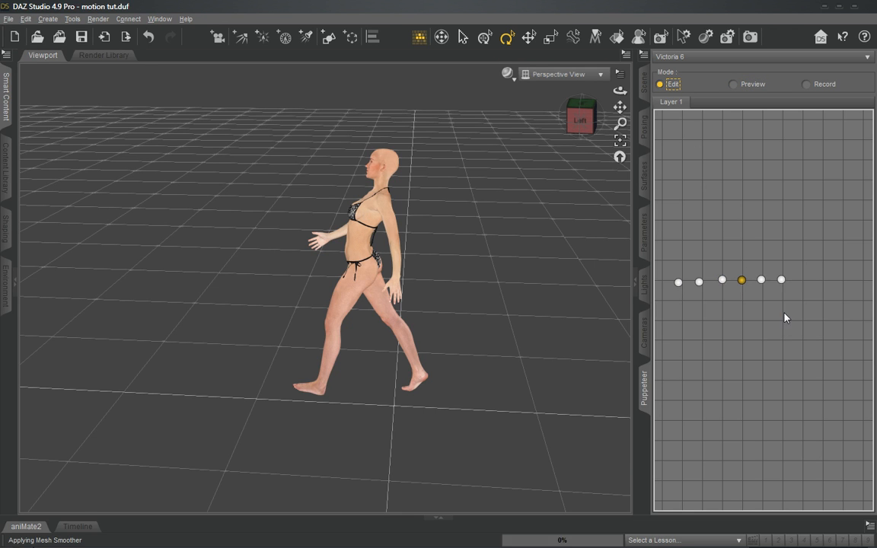
pyautogui.click(754, 85)
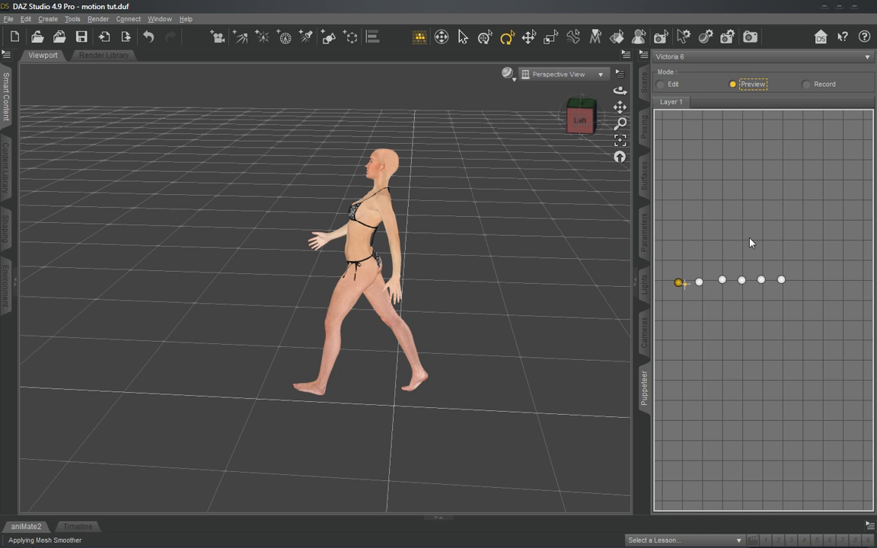
# - Re-enable the first stored pose and preview the motion near the second pose
pyautogui.click(674, 85)
pyautogui.click(743, 87)
pyautogui.click(705, 292)
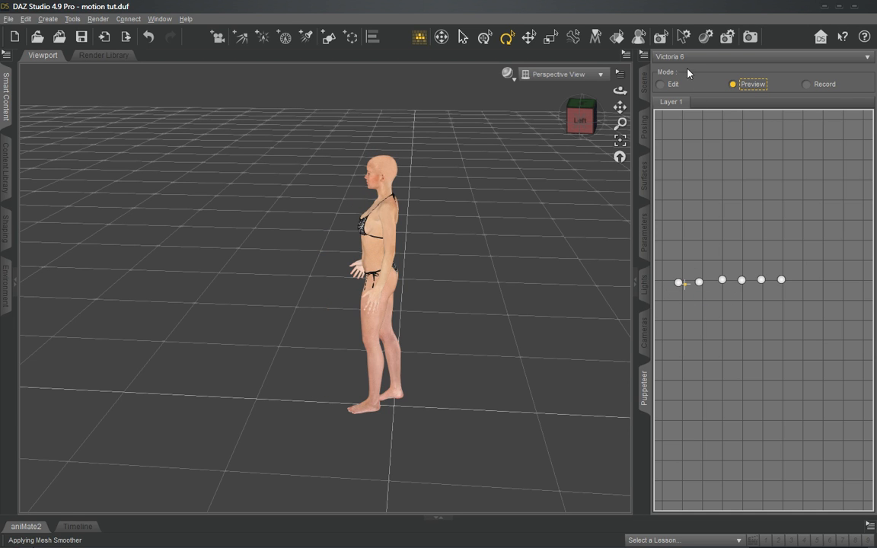
# - Recall the second and the third stored poses in Edit mode, switching to Preview mode after each
pyautogui.click(674, 85)
pyautogui.click(700, 283)
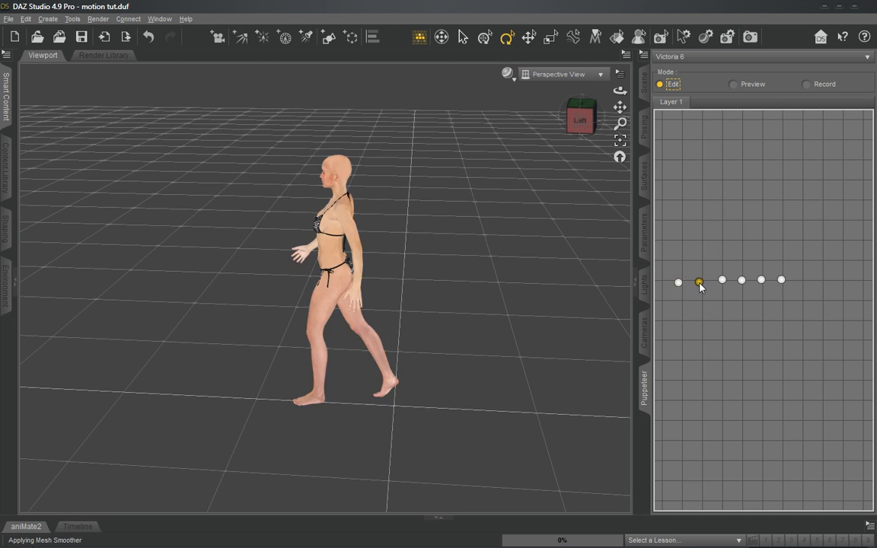
pyautogui.click(754, 85)
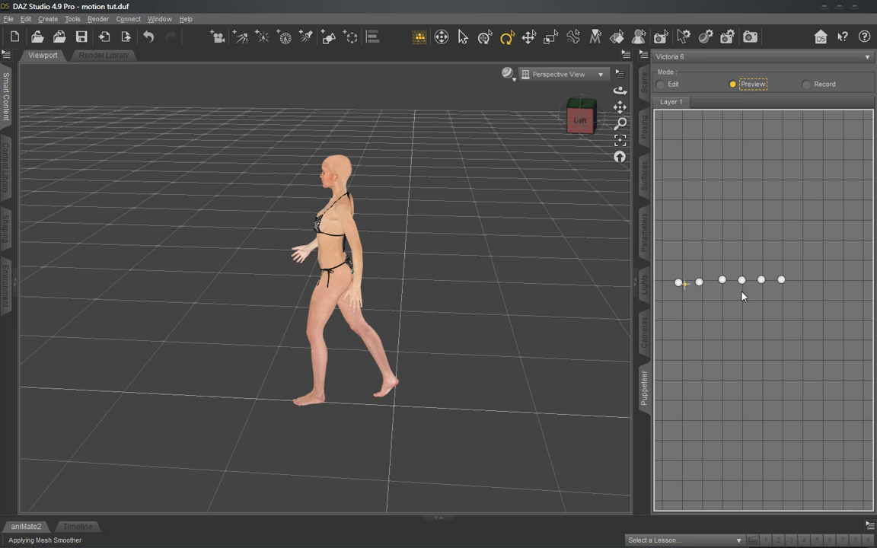
pyautogui.click(674, 84)
pyautogui.click(722, 281)
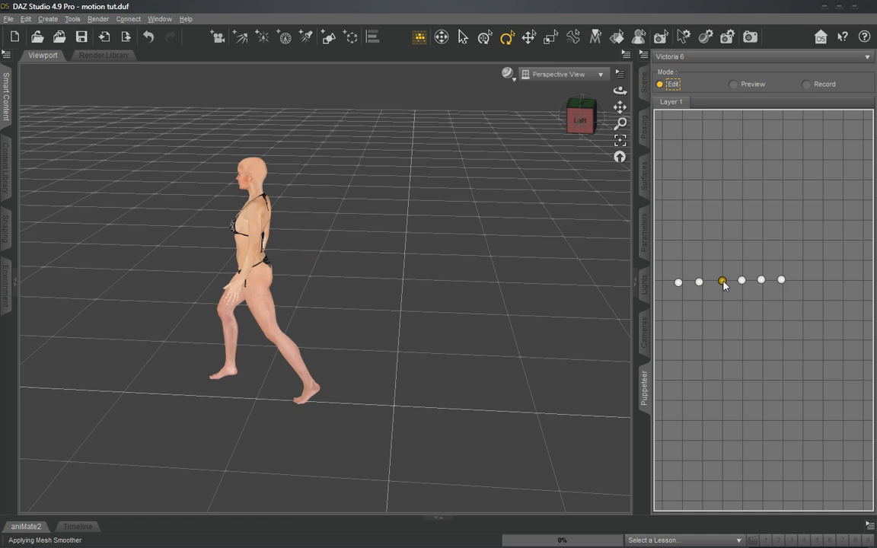
pyautogui.click(747, 85)
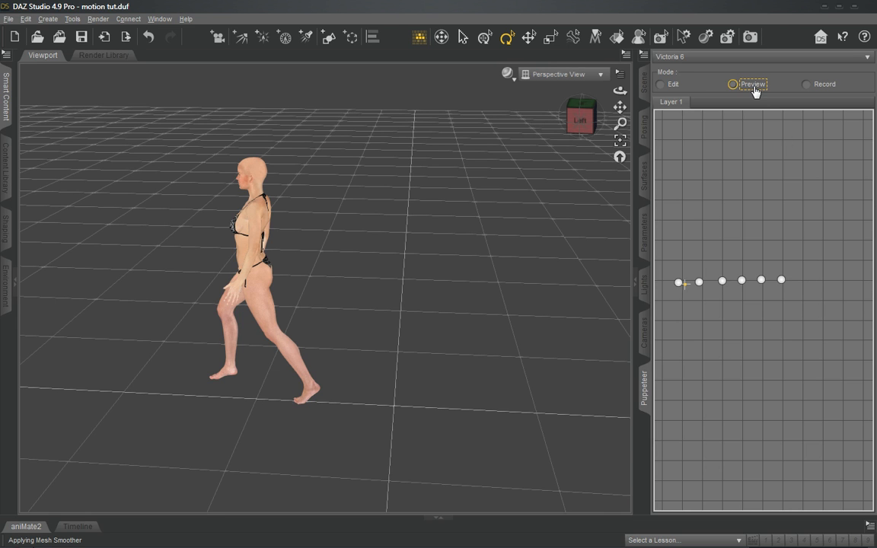
# - Move the sixth, fifth and fourth stored poses to the far end of the grid in Edit mode, leaving a gap after the third
pyautogui.click(661, 85)
pyautogui.click(722, 281)
pyautogui.moveTo(782, 281); pyautogui.dragTo(849, 285)
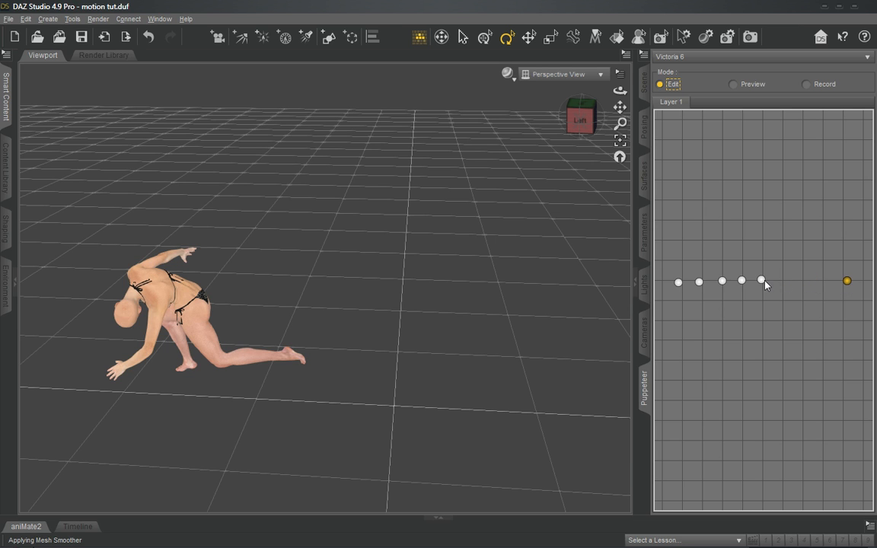
pyautogui.moveTo(763, 281); pyautogui.dragTo(830, 282)
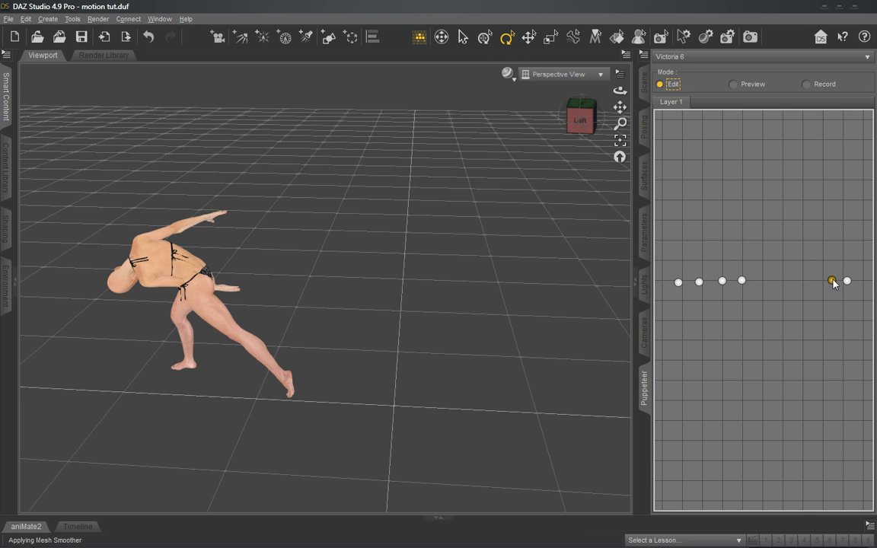
pyautogui.click(742, 281)
pyautogui.moveTo(742, 282); pyautogui.dragTo(811, 283)
# - Alternate between the second and third stored poses to compare the two strides
pyautogui.click(723, 282)
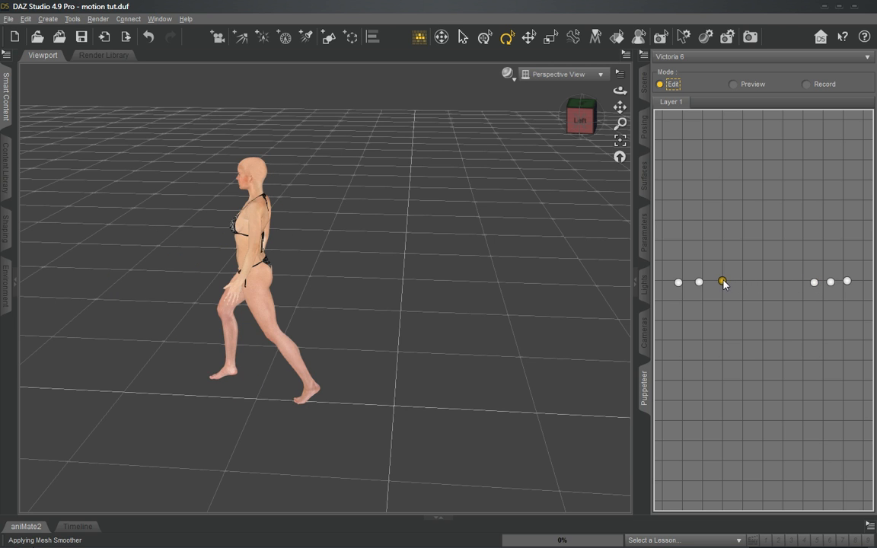
pyautogui.click(699, 283)
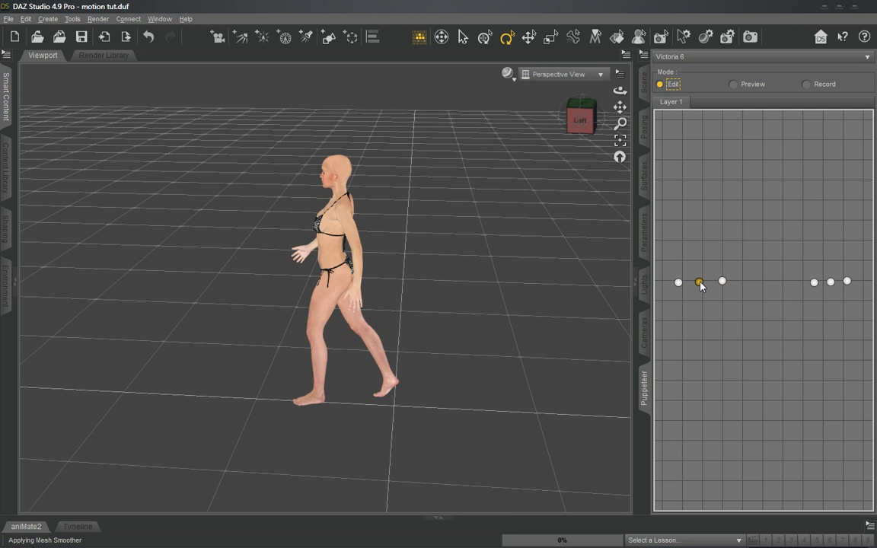
pyautogui.click(723, 282)
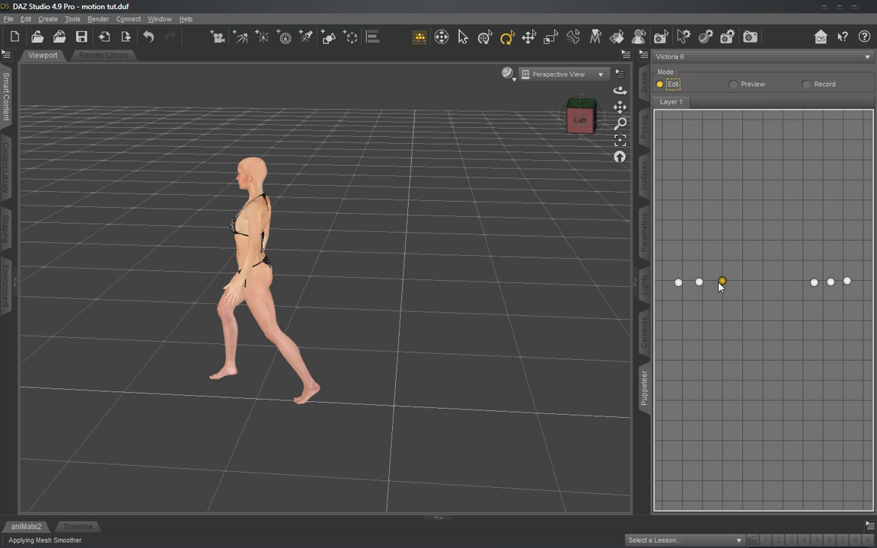
pyautogui.click(699, 284)
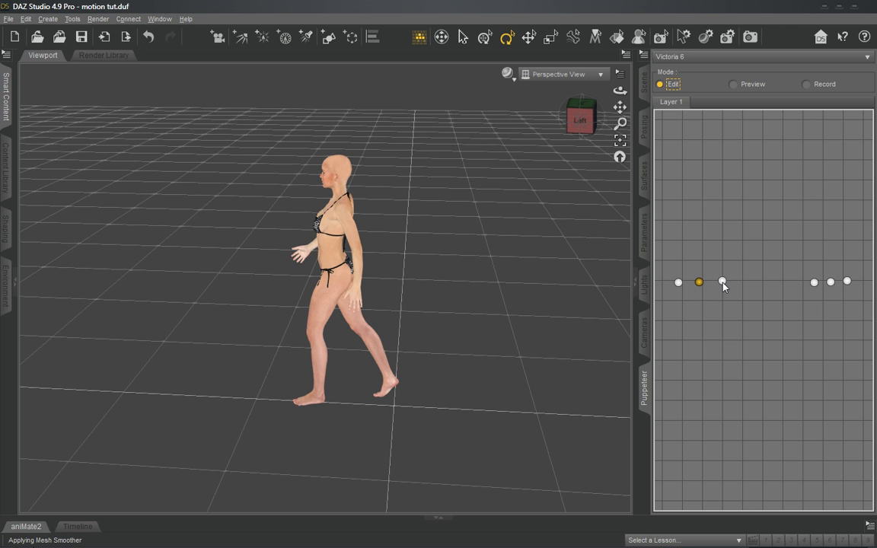
pyautogui.click(723, 283)
# - Store the second pose again just after the third, and preview the motion from the first pose to between the second and third
pyautogui.click(699, 283)
pyautogui.click(742, 282)
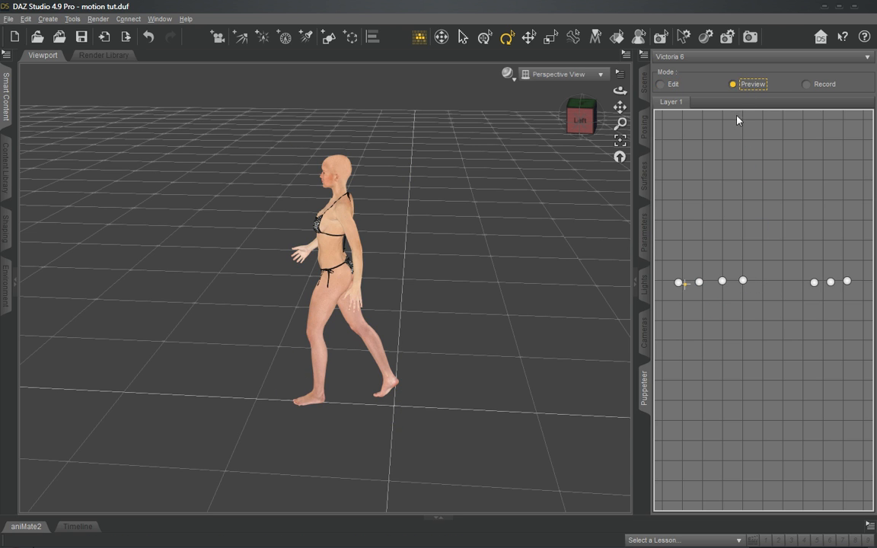
pyautogui.moveTo(679, 288); pyautogui.dragTo(712, 282)
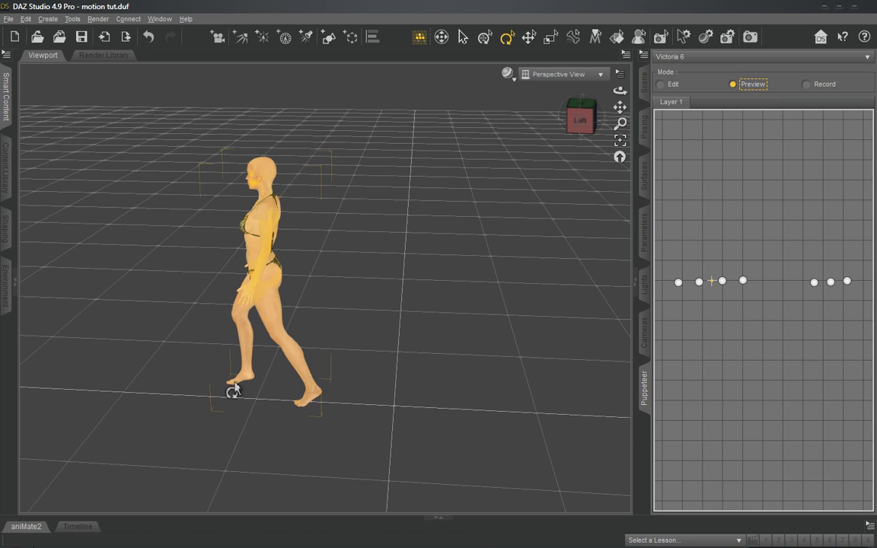
# - Select Victoria 6, examine the scene hierarchy and her rotation settings, and return to the stored Puppeteer poses
pyautogui.click(231, 390)
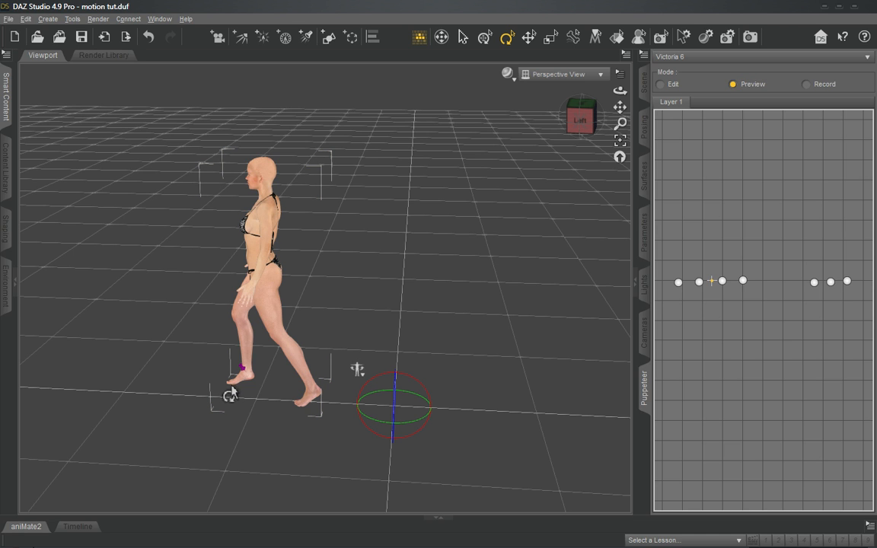
pyautogui.click(645, 140)
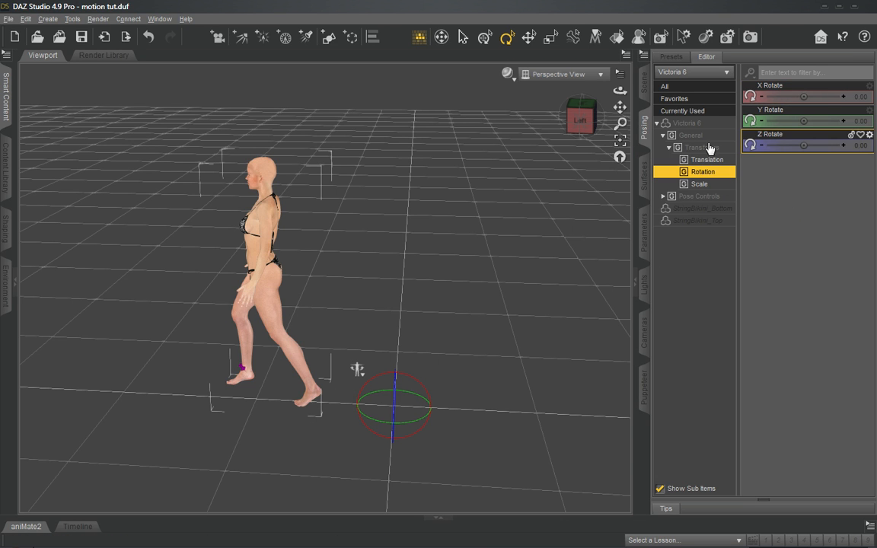
pyautogui.click(646, 169)
pyautogui.click(645, 81)
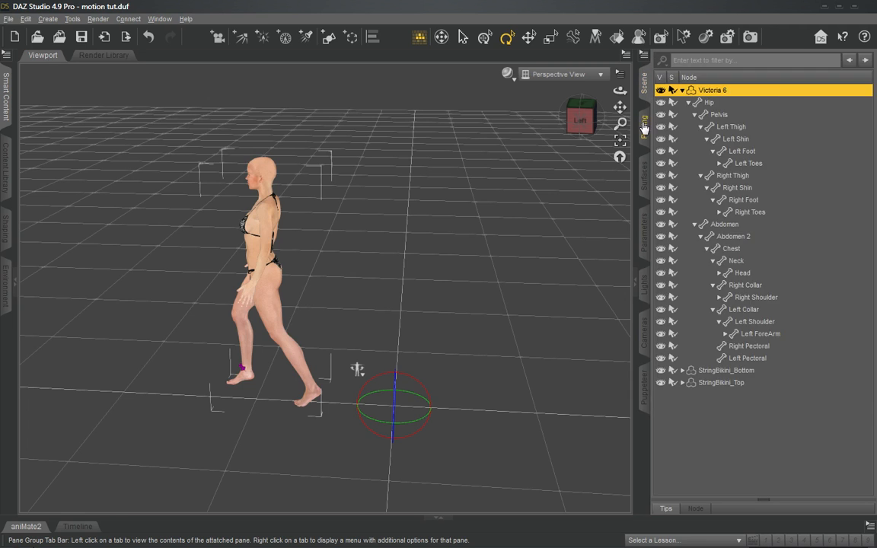
pyautogui.click(645, 129)
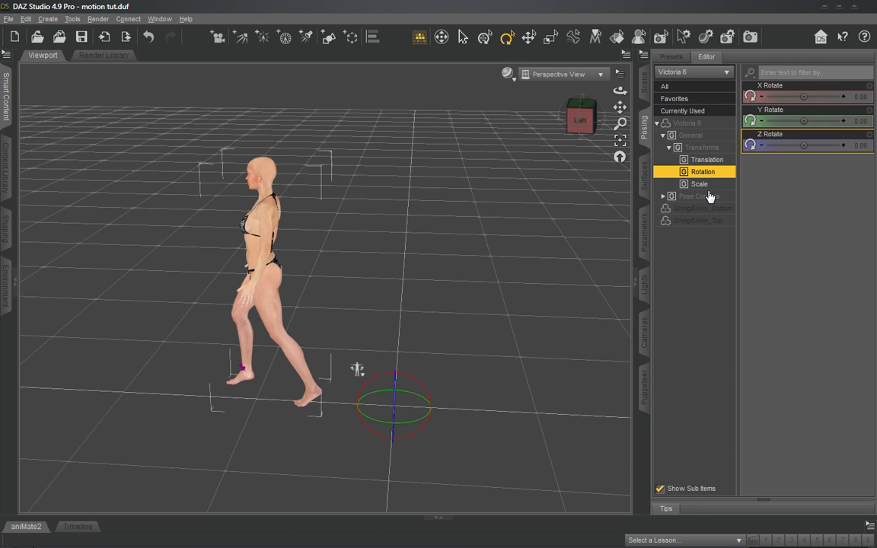
pyautogui.click(580, 119)
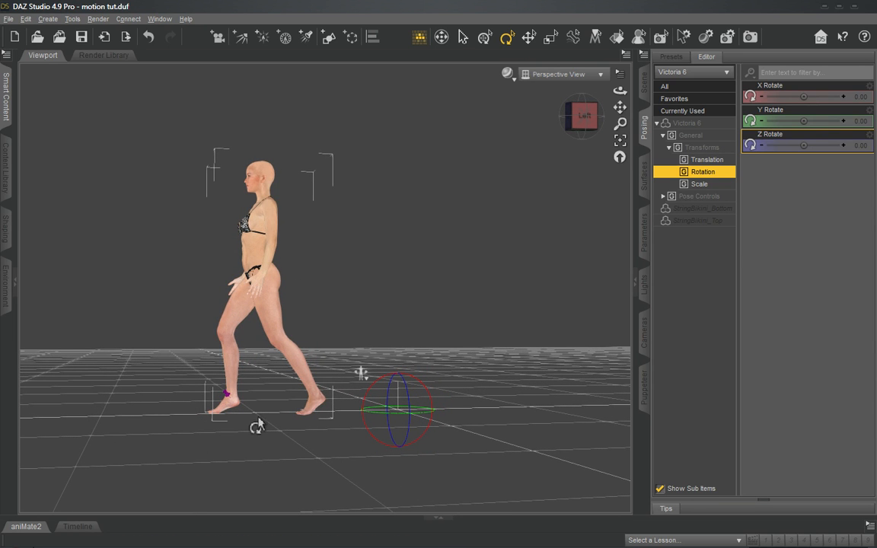
pyautogui.click(581, 108)
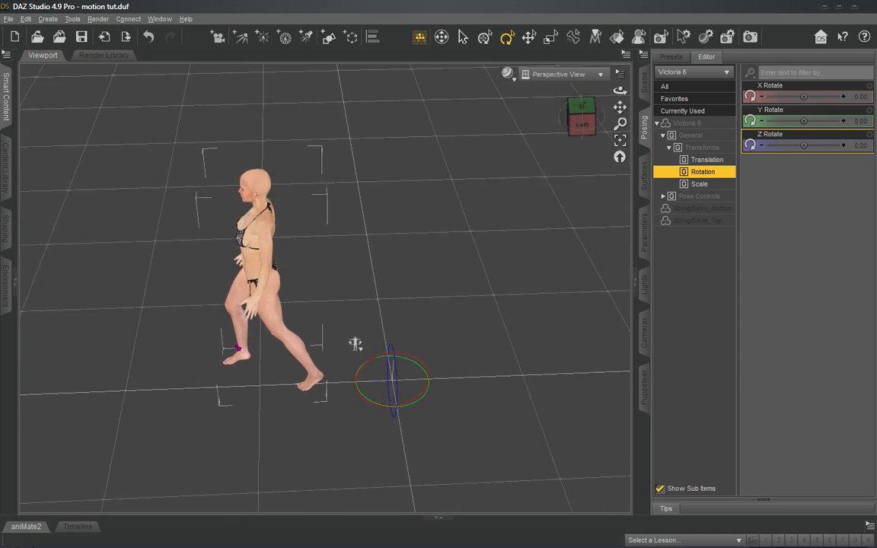
pyautogui.moveTo(355, 345); pyautogui.dragTo(359, 365, button='middle')
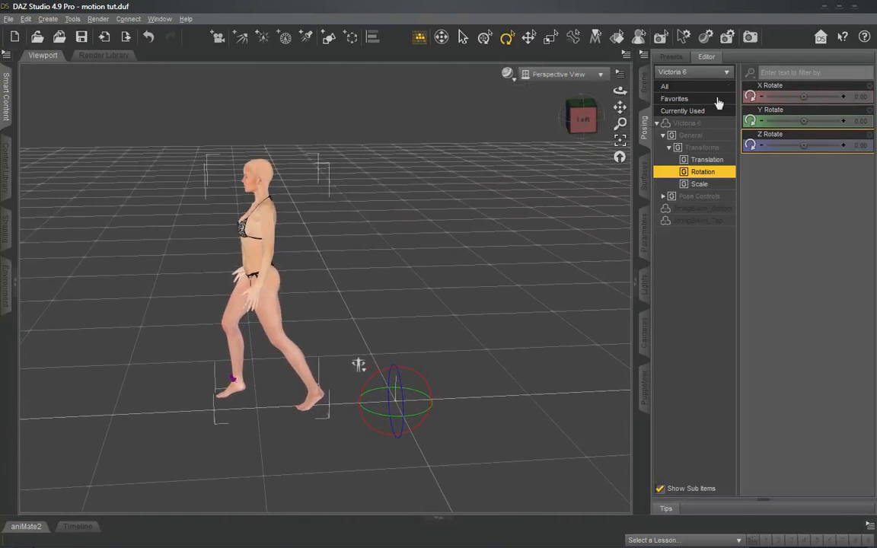
pyautogui.click(670, 58)
pyautogui.click(708, 58)
pyautogui.click(645, 383)
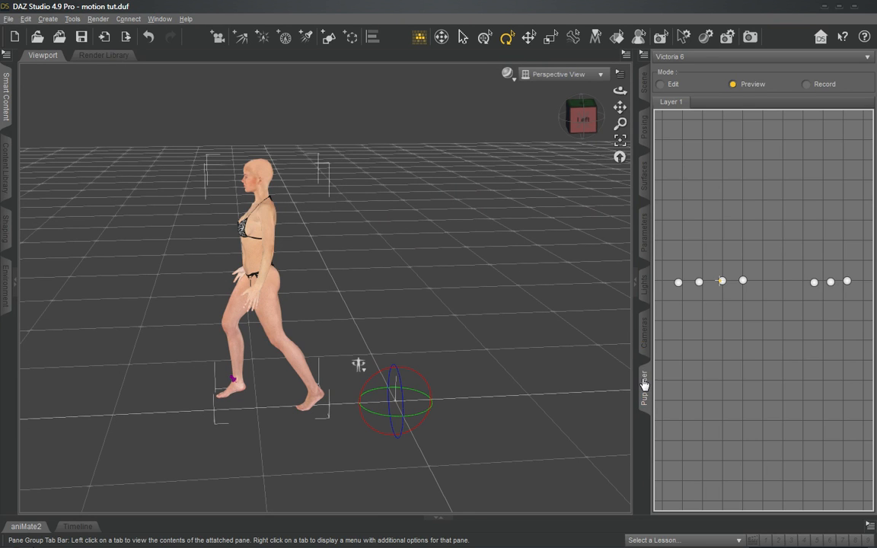
# - Preview the motion between the third and fourth stored poses, and recall the fourth pose in Edit mode
pyautogui.moveTo(741, 280); pyautogui.dragTo(726, 287)
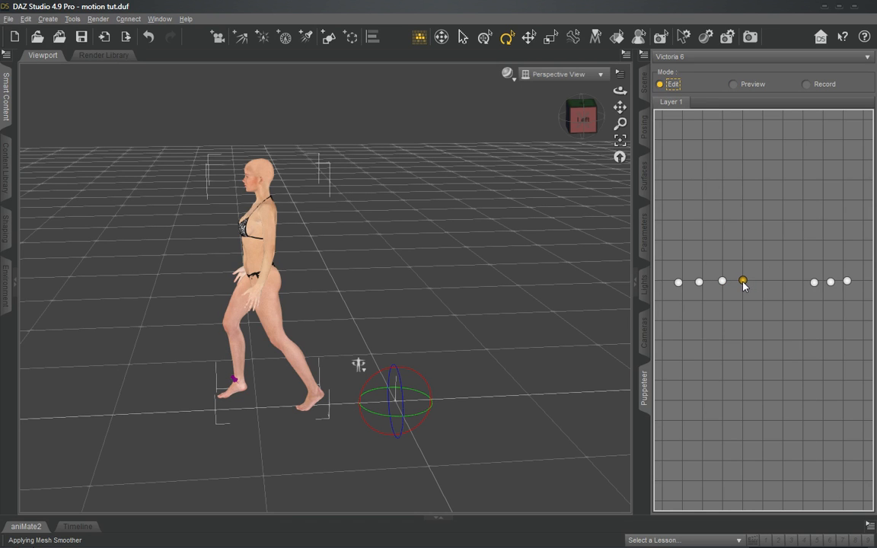
pyautogui.click(743, 282)
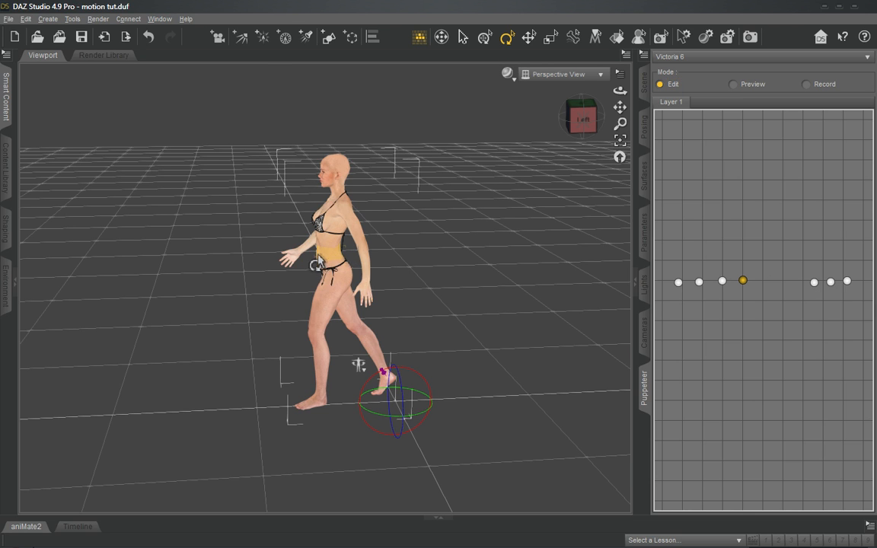
pyautogui.moveTo(332, 262); pyautogui.dragTo(293, 267)
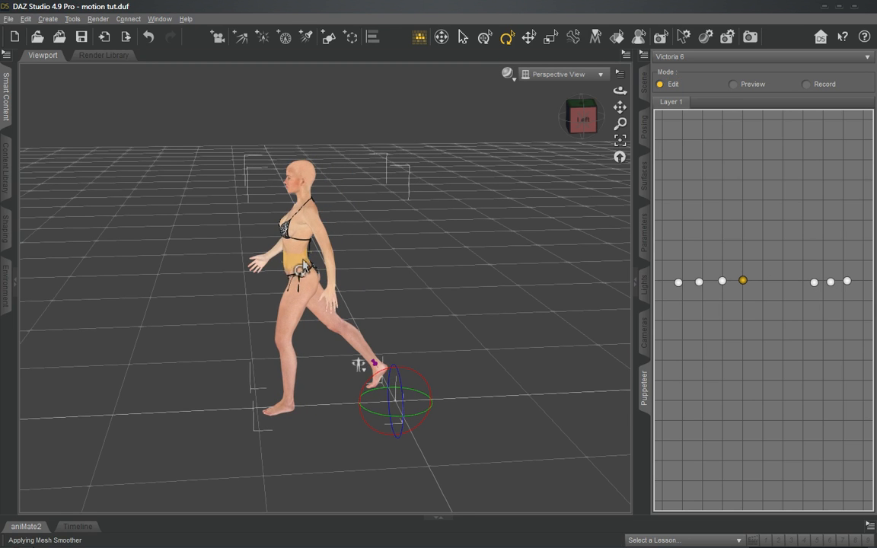
pyautogui.hotkey('ctrl', 'z')
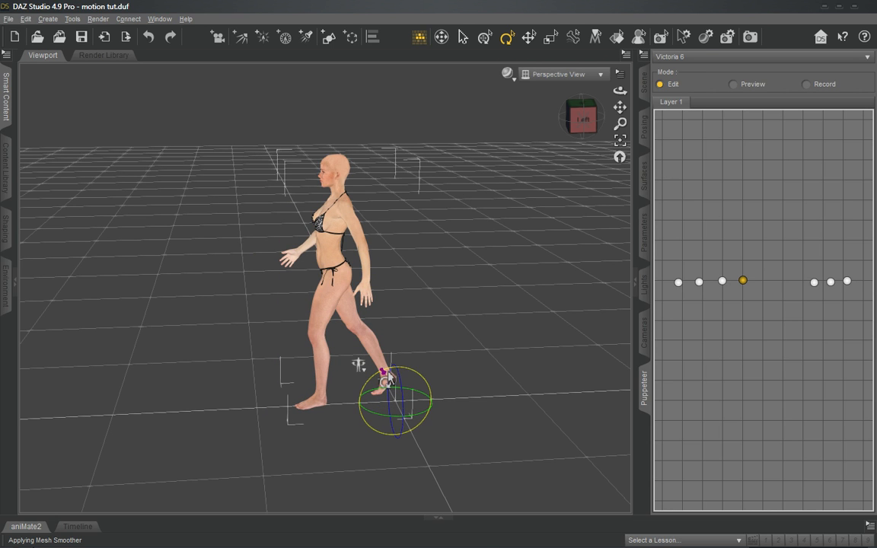
pyautogui.moveTo(385, 374); pyautogui.dragTo(389, 375)
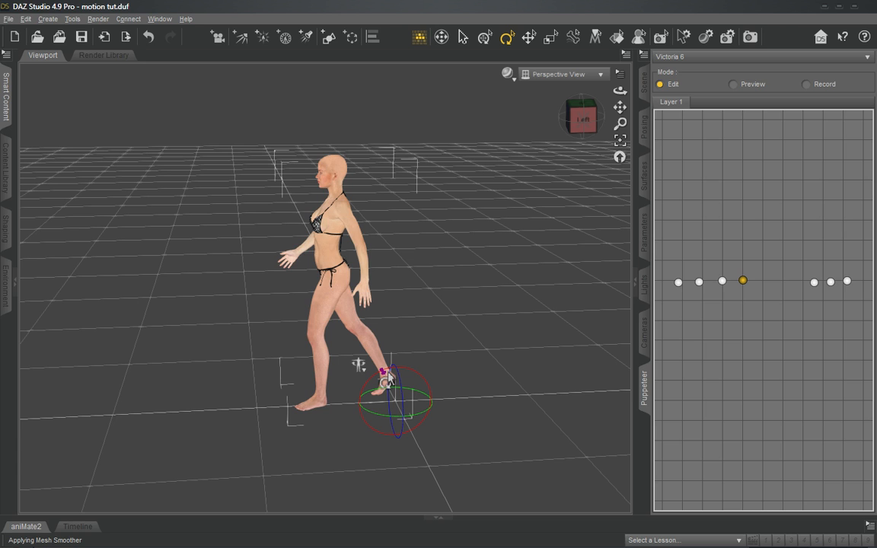
pyautogui.hotkey('ctrl', 'z')
# - Turn off Pin Translation on the trailing foot so the figure can be moved freely
pyautogui.click(379, 360)
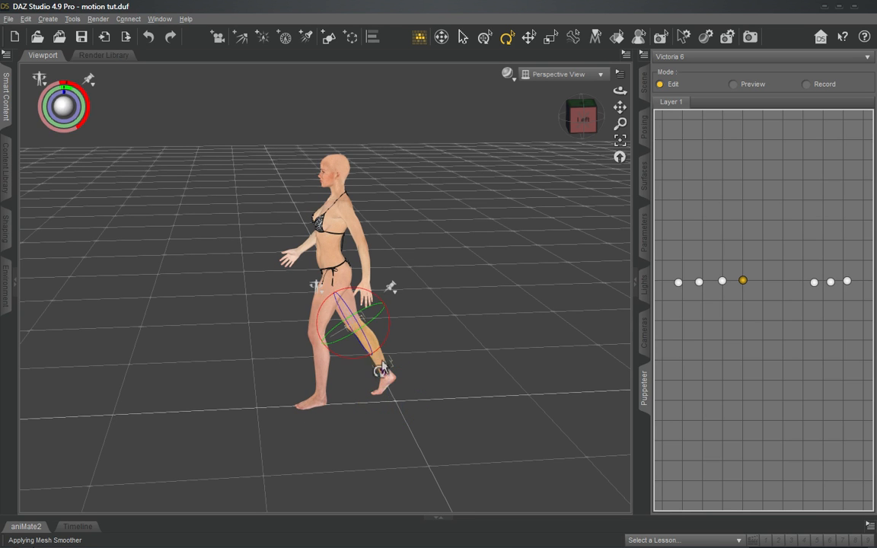
pyautogui.click(386, 393)
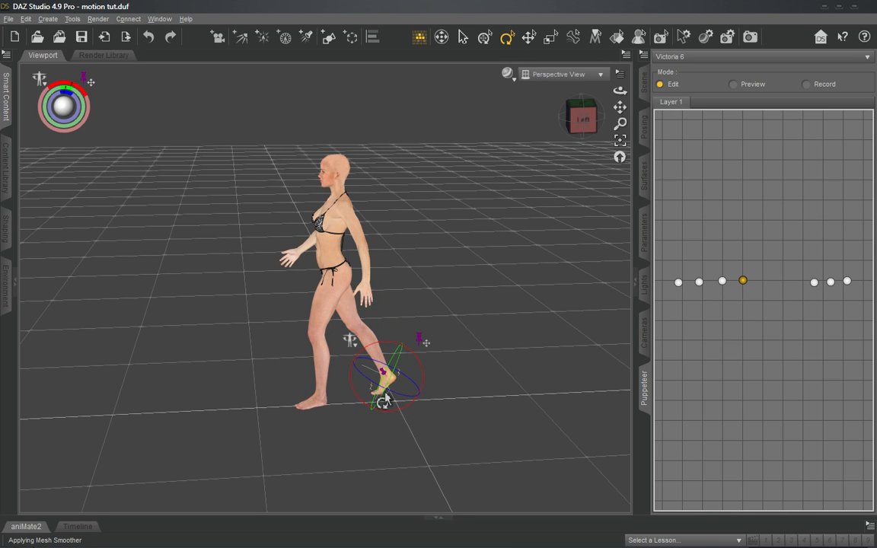
pyautogui.click(421, 341)
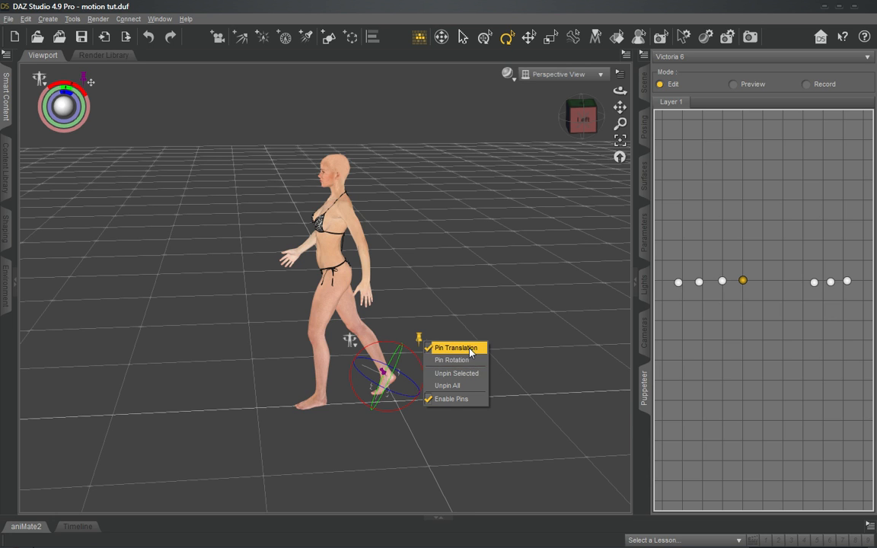
pyautogui.click(474, 348)
# - Move the whole figure forward along the walking path and update the fourth stored pose with the new position
pyautogui.doubleClick(337, 263)
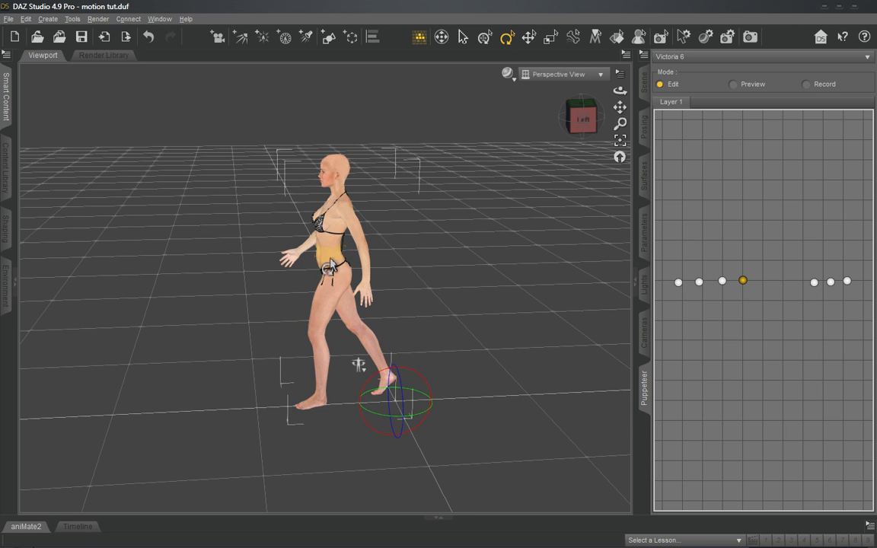
pyautogui.moveTo(330, 267); pyautogui.dragTo(173, 277)
pyautogui.rightClick(744, 287)
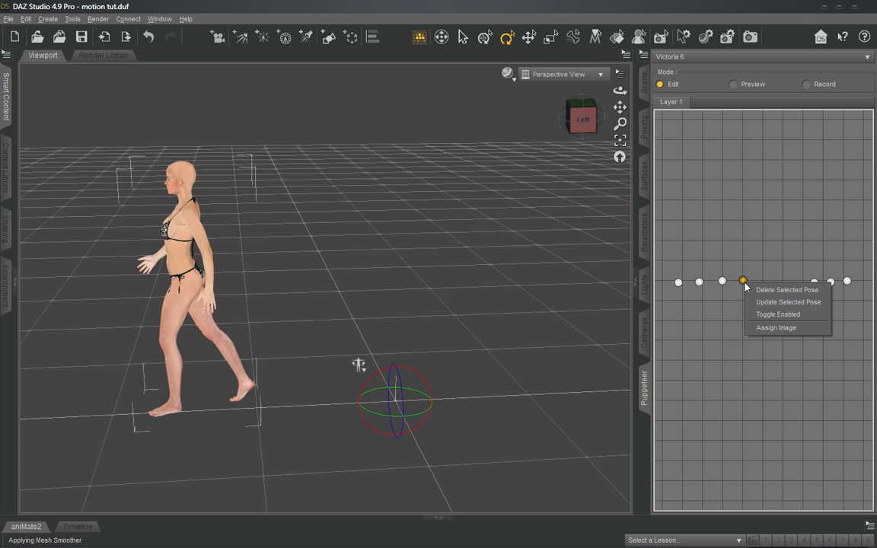
pyautogui.click(769, 301)
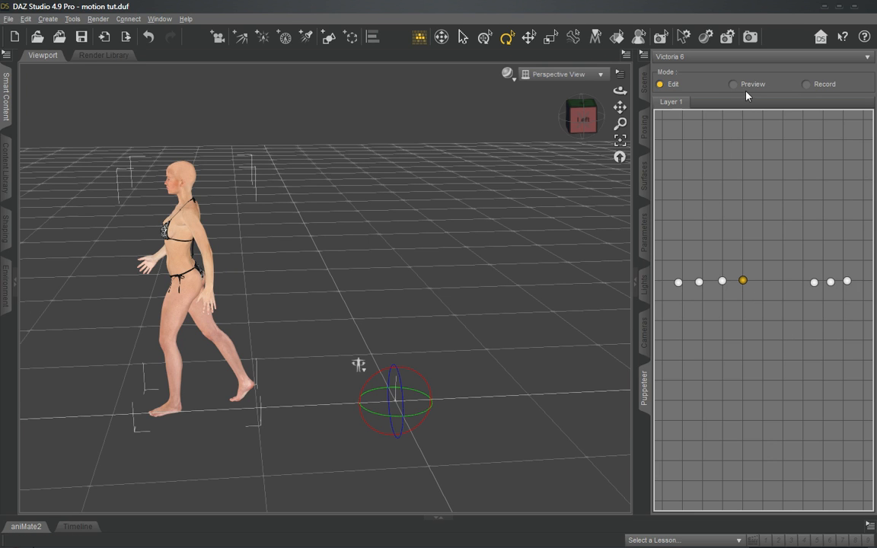
# - Preview the motion from the first to the fourth stored pose and check the figure from the front and the left side
pyautogui.moveTo(678, 287); pyautogui.dragTo(747, 287)
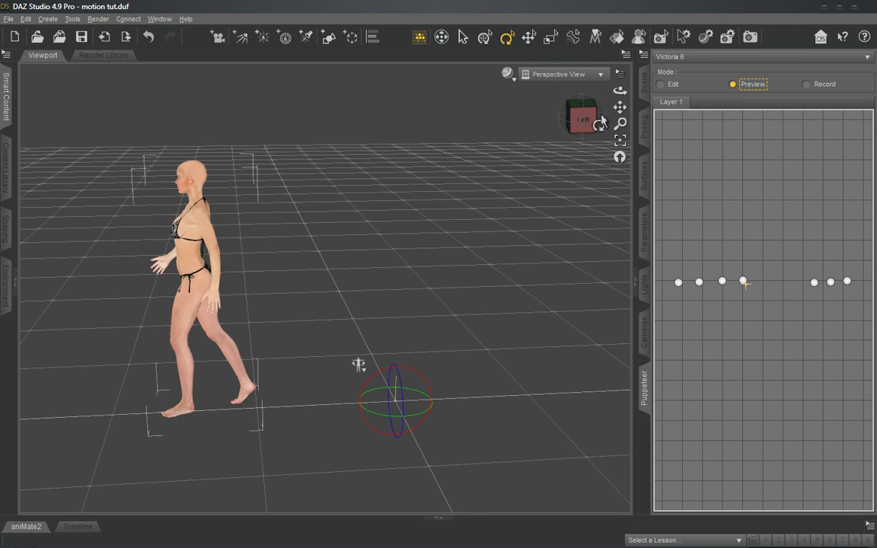
pyautogui.moveTo(580, 115); pyautogui.dragTo(599, 127)
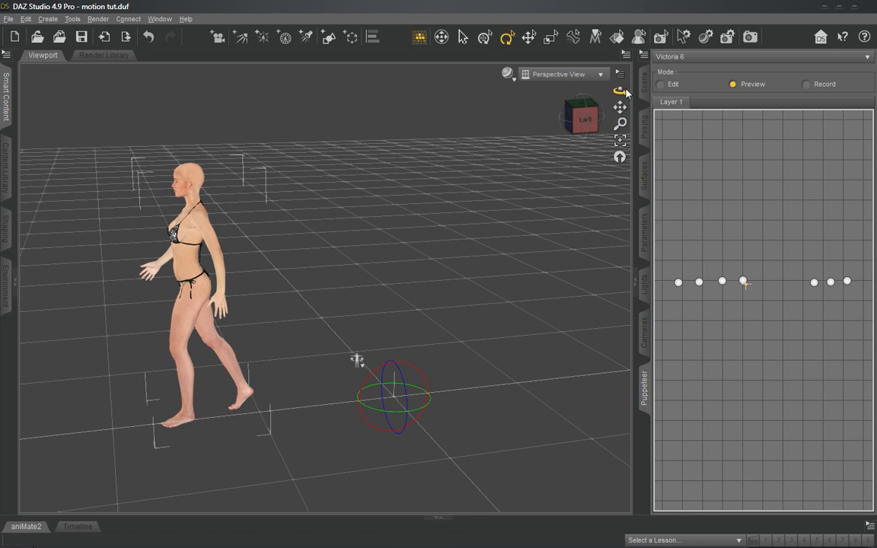
pyautogui.click(586, 124)
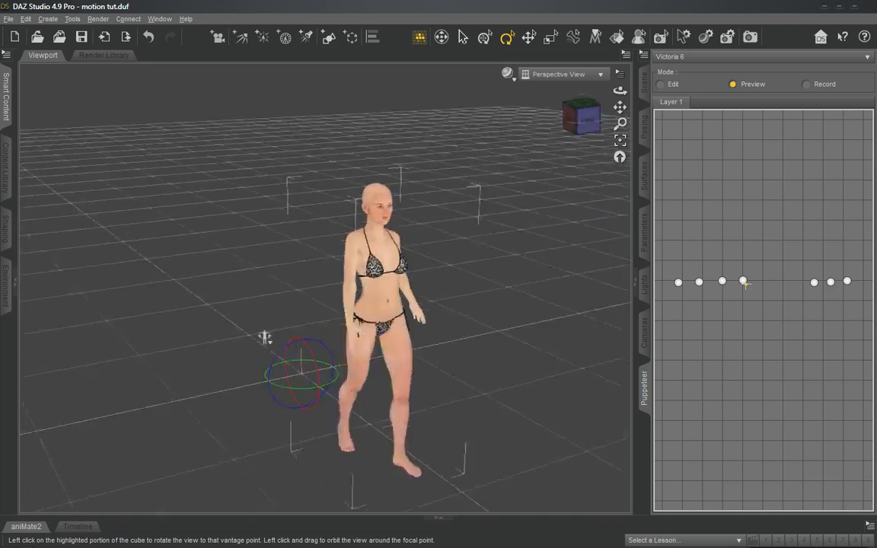
pyautogui.moveTo(584, 121); pyautogui.dragTo(454, 121)
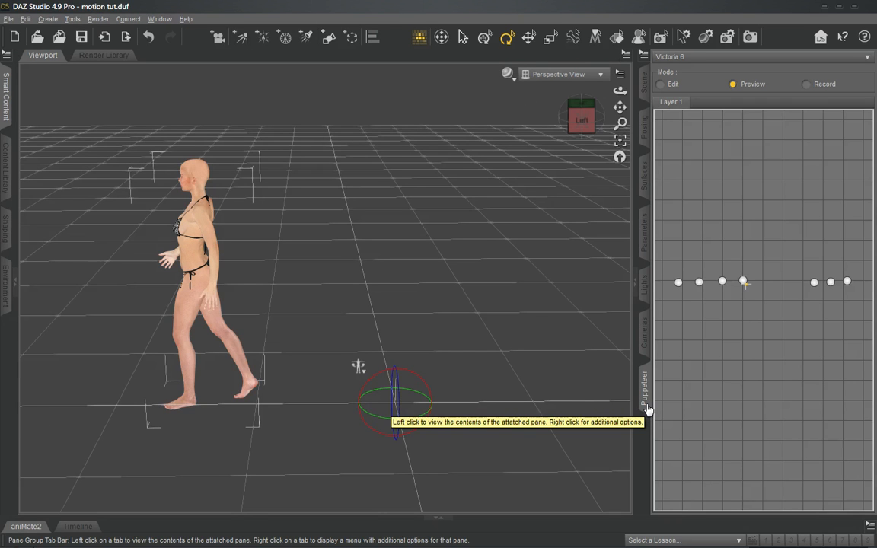
# - Look through the list of panes that can be added to the pane group, without adding any
pyautogui.rightClick(642, 451)
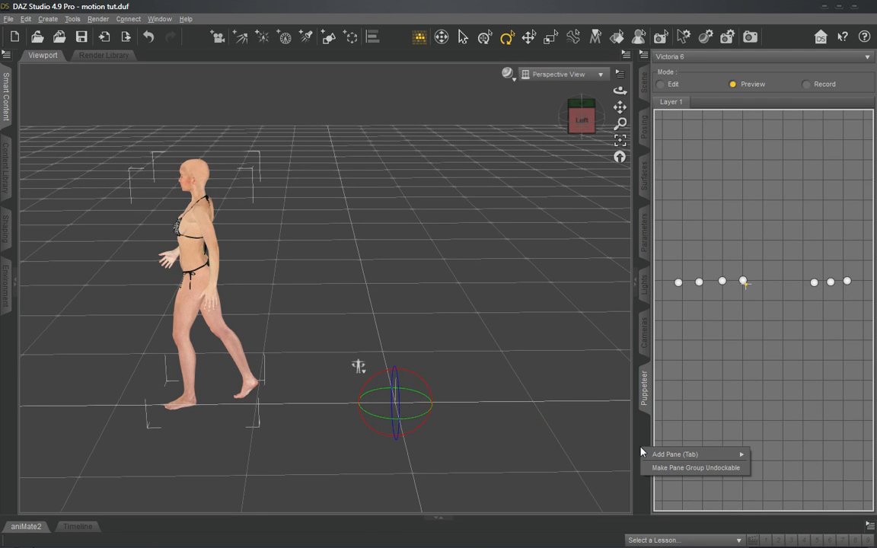
pyautogui.moveTo(669, 457)
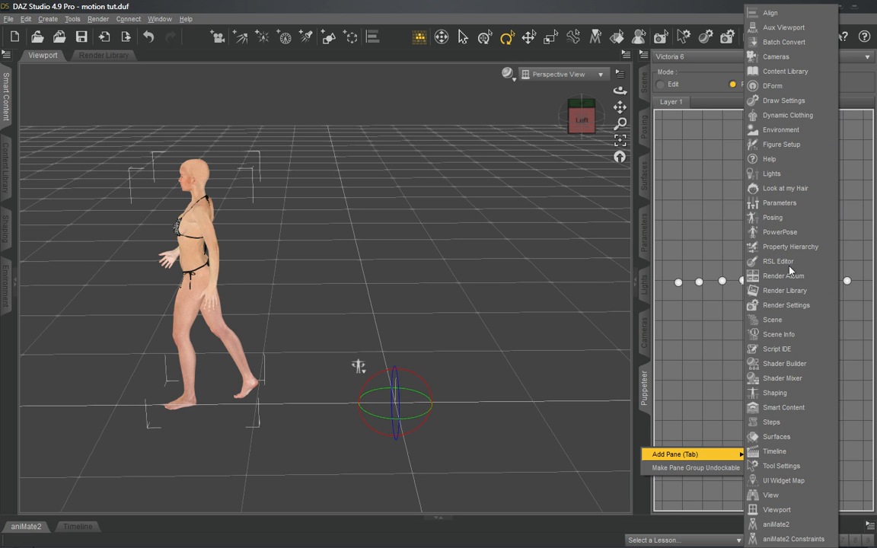
pyautogui.click(642, 433)
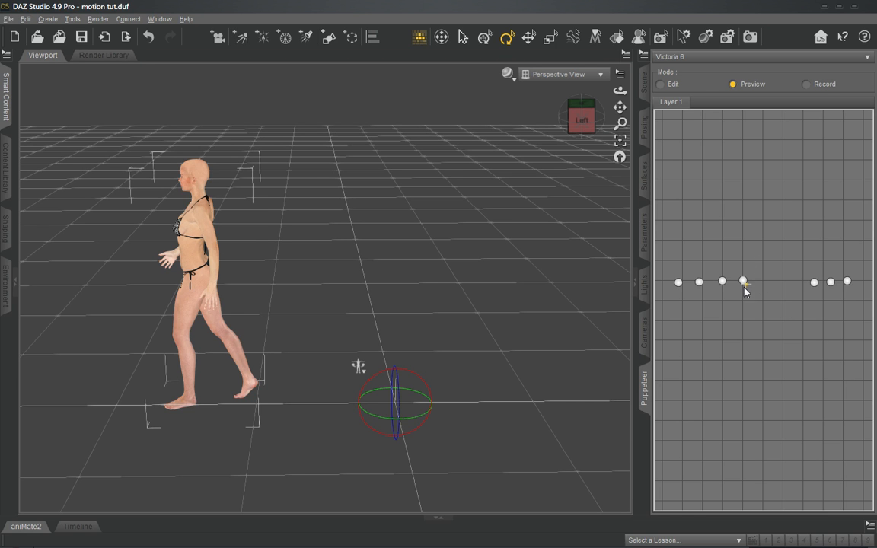
# - Preview the motion around the fourth stored pose and examine the figure from the right side and the front
pyautogui.moveTo(744, 285)
pyautogui.mouseDown()
pyautogui.moveTo(834, 281)
pyautogui.moveTo(738, 274)
pyautogui.mouseUp()
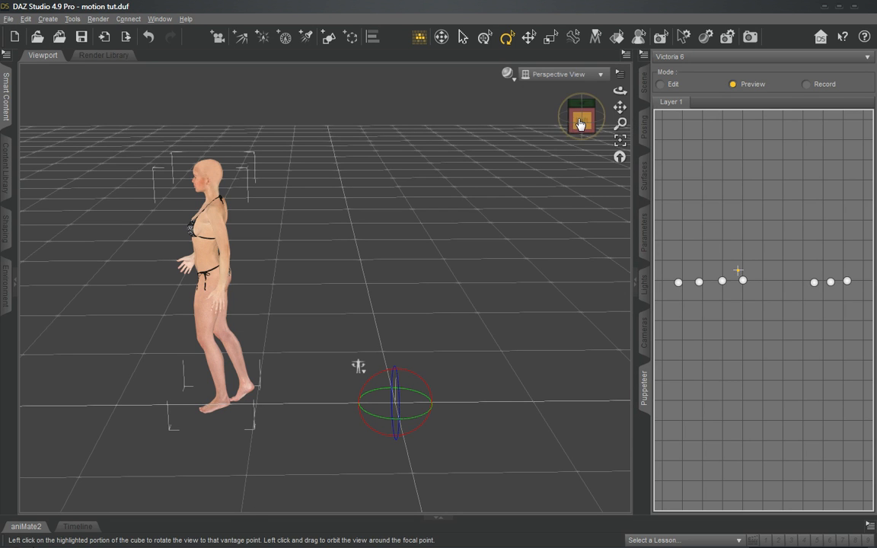
pyautogui.moveTo(581, 124); pyautogui.dragTo(643, 124)
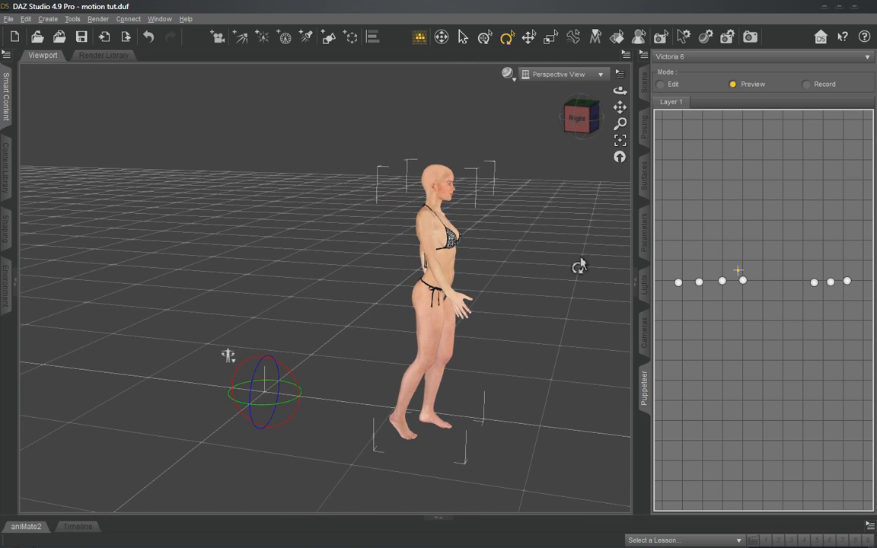
pyautogui.moveTo(582, 130); pyautogui.dragTo(564, 126)
pyautogui.click(588, 117)
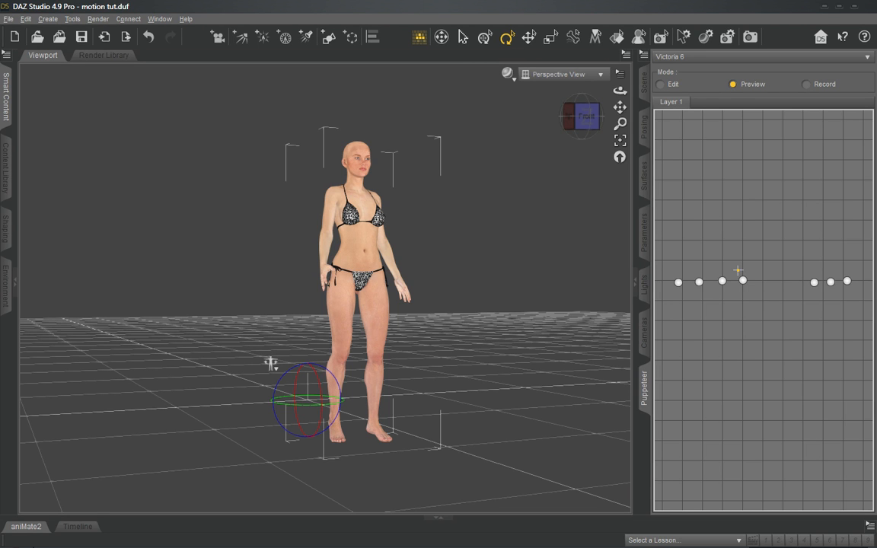
pyautogui.moveTo(0, 108); pyautogui.dragTo(441, 133)
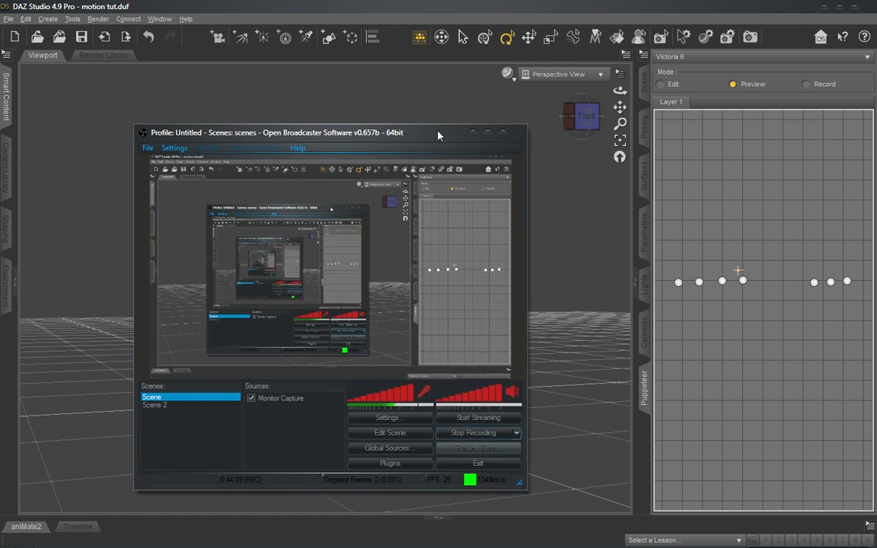
pyautogui.moveTo(439, 133); pyautogui.dragTo(361, 131)
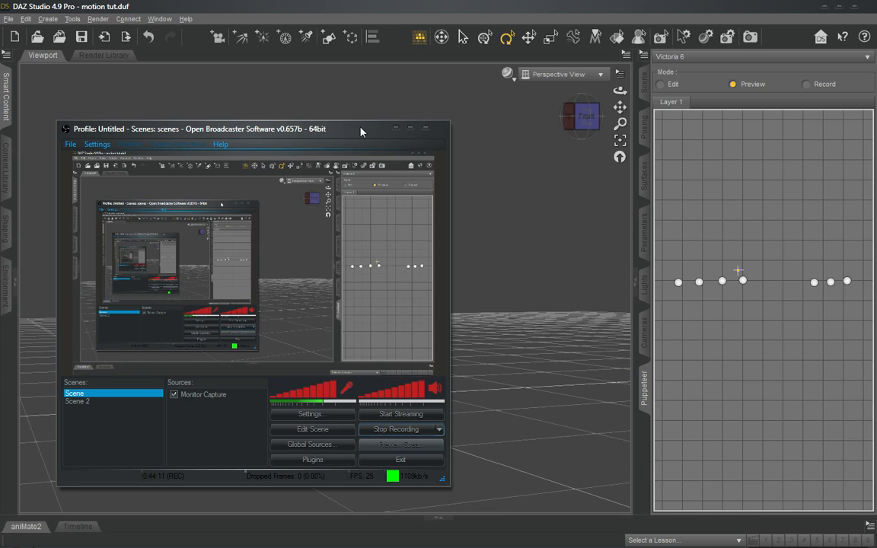